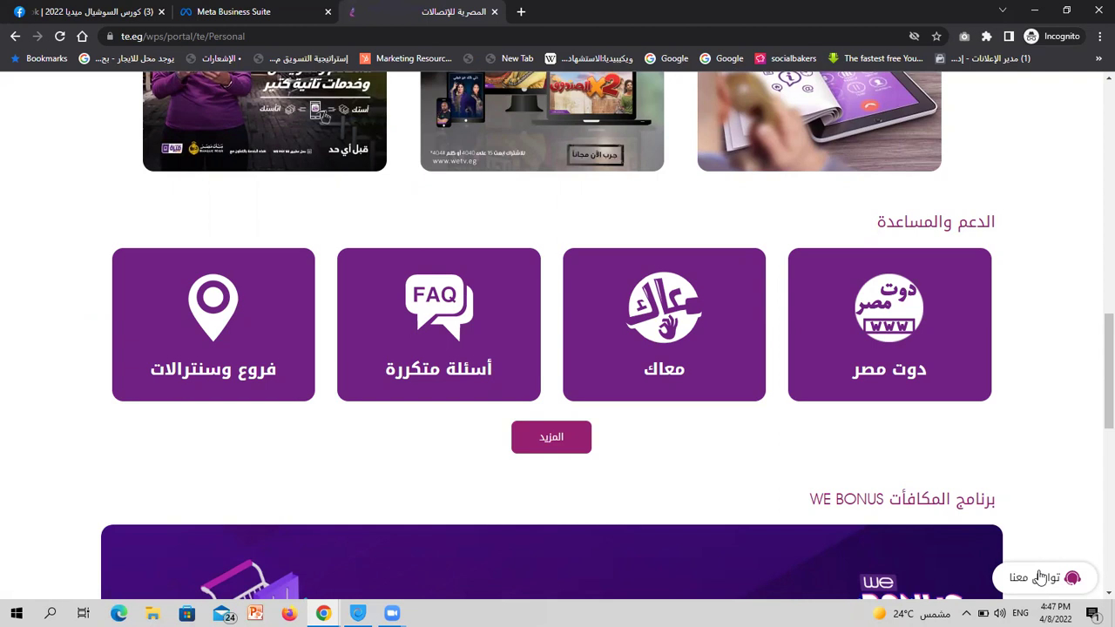
# Show the Facebook Page's Messaging settings, comparing them with the telecom website's chat widget
pyautogui.click(152, 14)
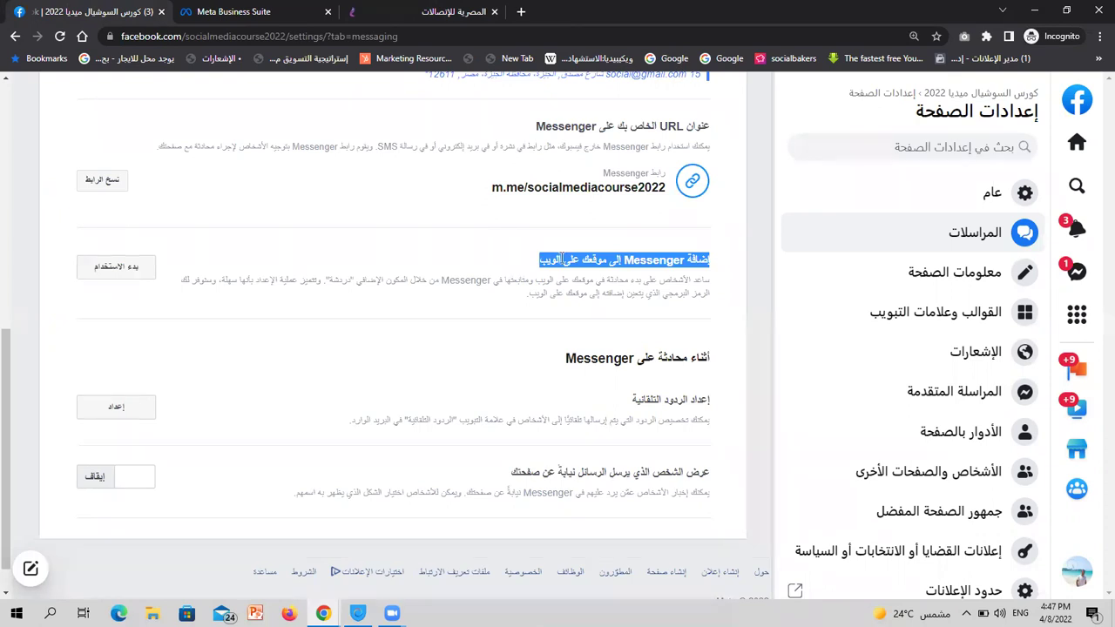
pyautogui.tripleClick(562, 259)
pyautogui.hotkey('ctrl', '3')
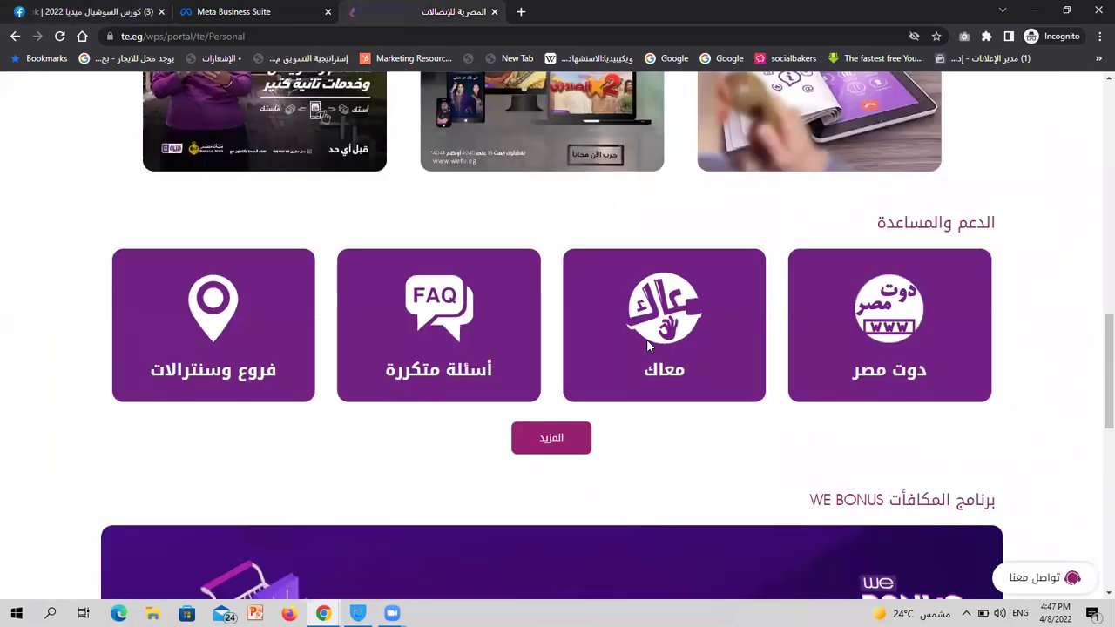
pyautogui.click(108, 11)
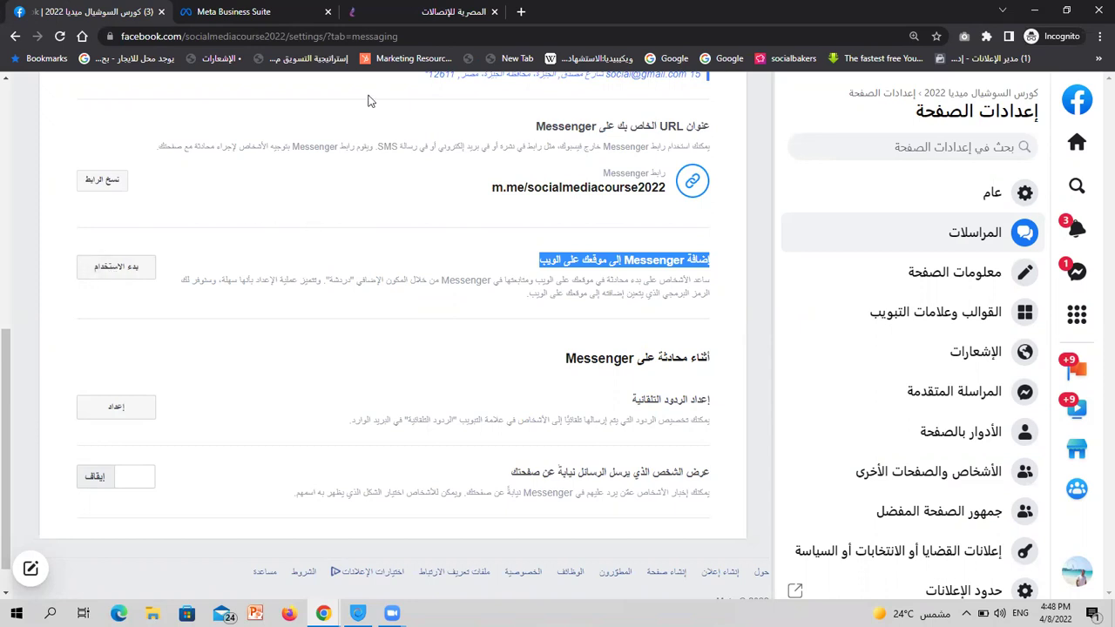
pyautogui.click(482, 10)
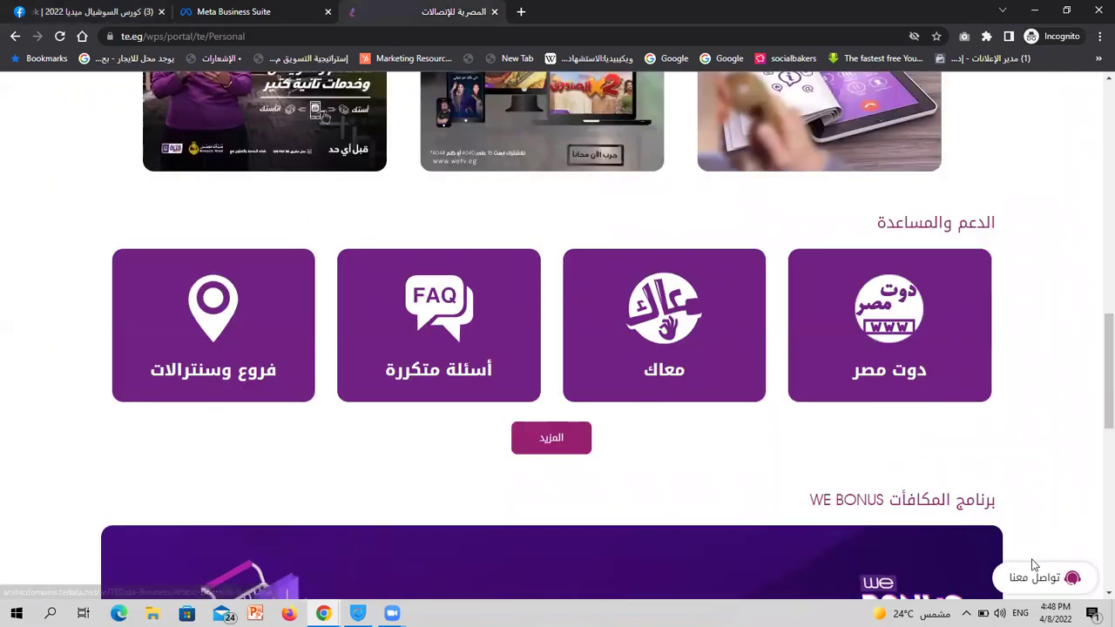
pyautogui.click(68, 11)
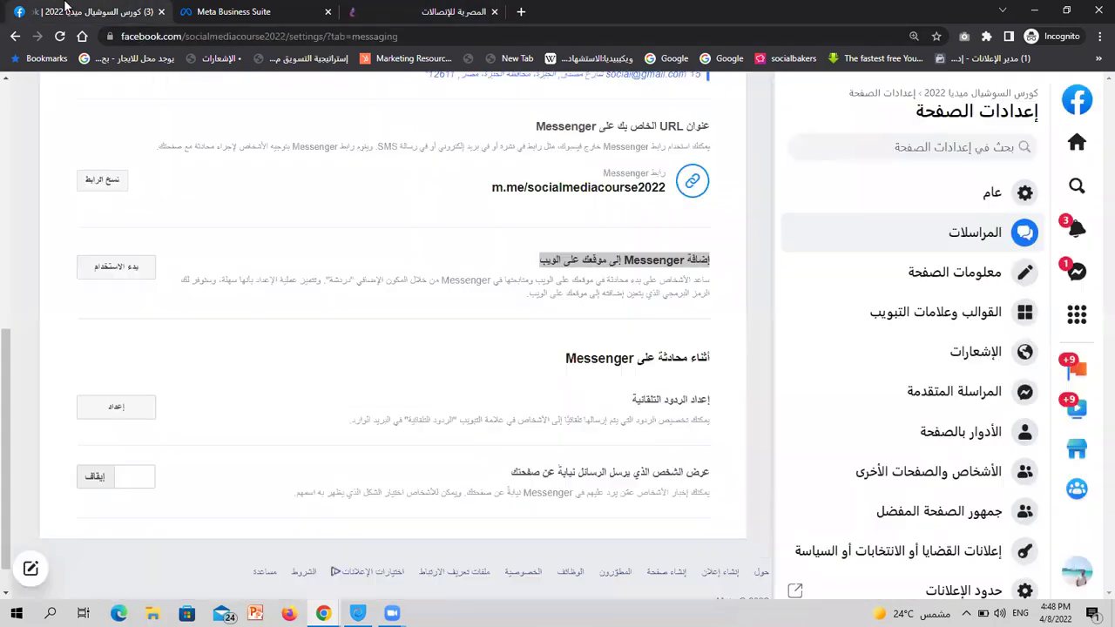
pyautogui.click(269, 267)
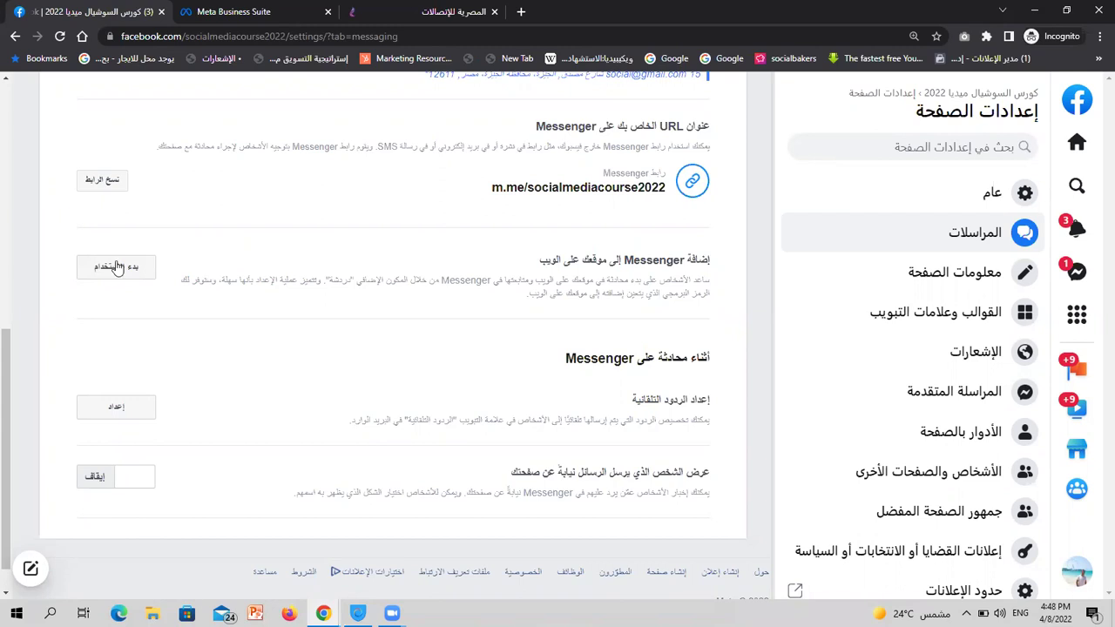
# Scroll down the Page Messaging settings and start 'Set up automated responses' on Instant Reply
pyautogui.scroll(-1, 344, 284)
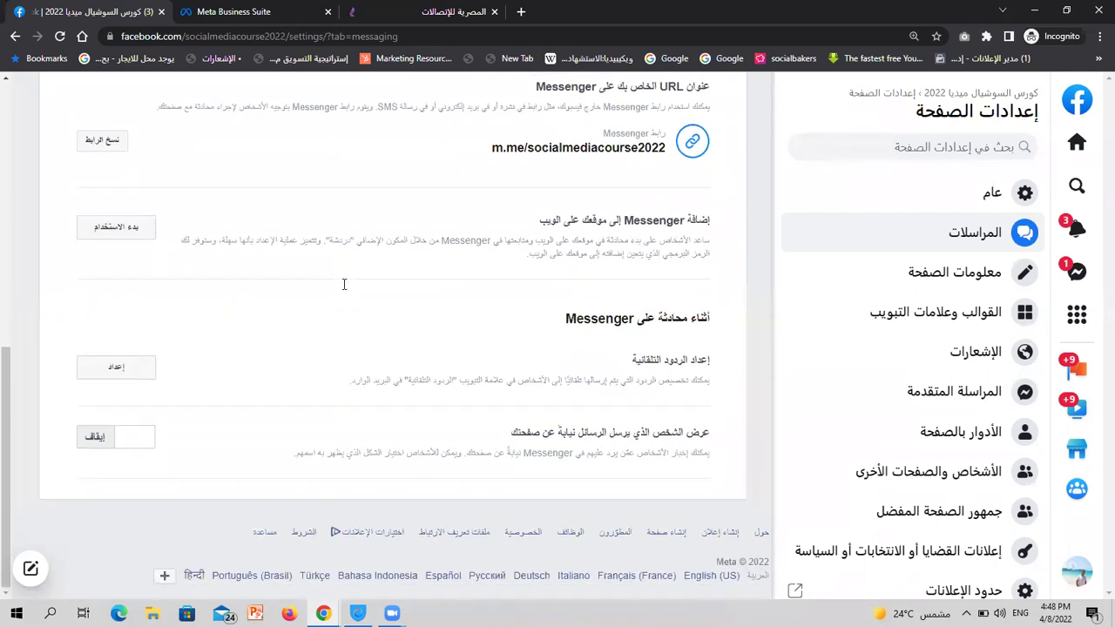
pyautogui.tripleClick(607, 318)
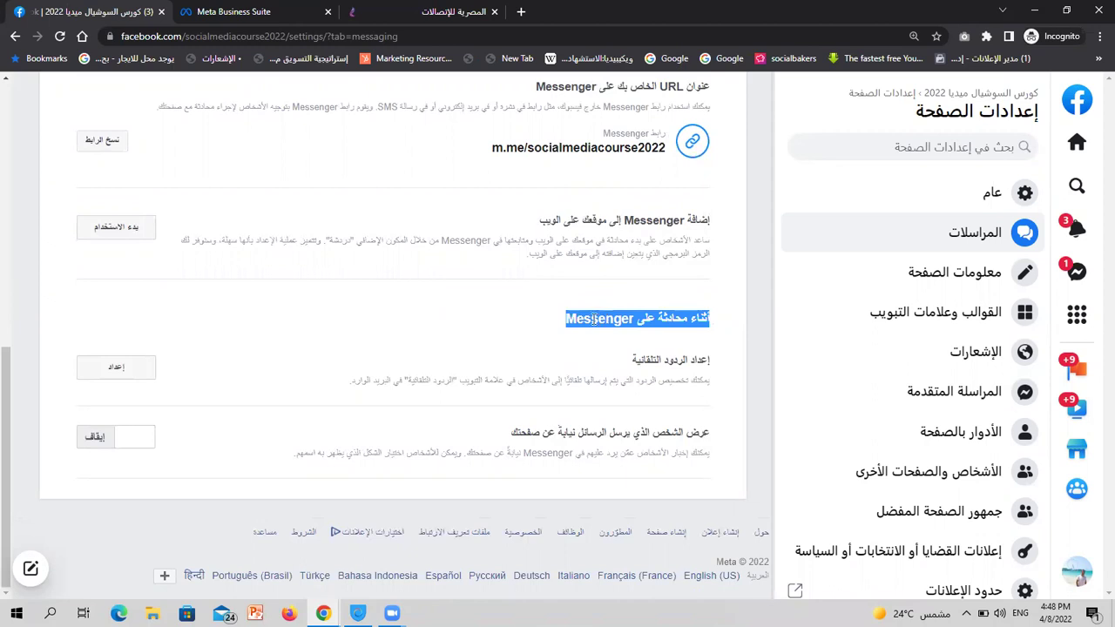
pyautogui.click(634, 359)
pyautogui.tripleClick(634, 359)
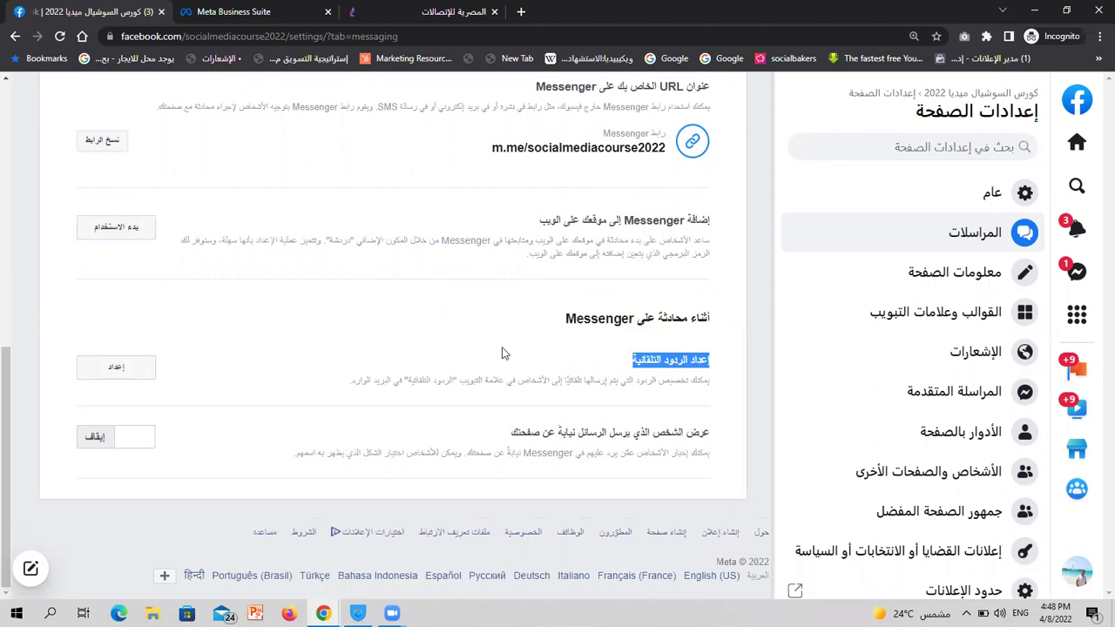
pyautogui.click(131, 367)
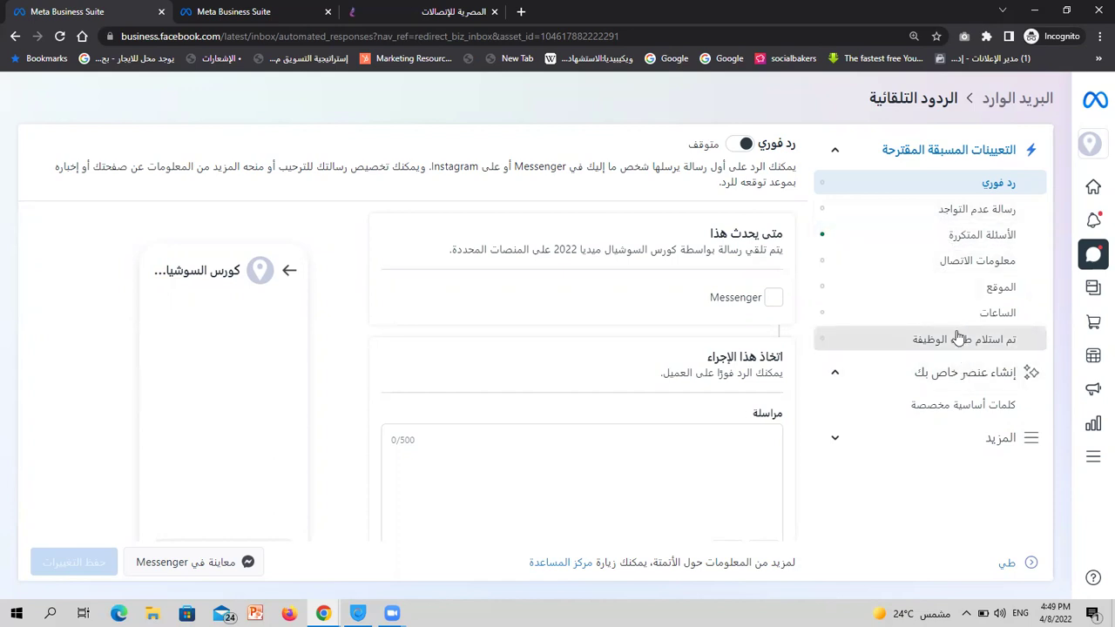
# Expand the More group to reveal presets such as positive and negative feedback
pyautogui.moveTo(1086, 152)
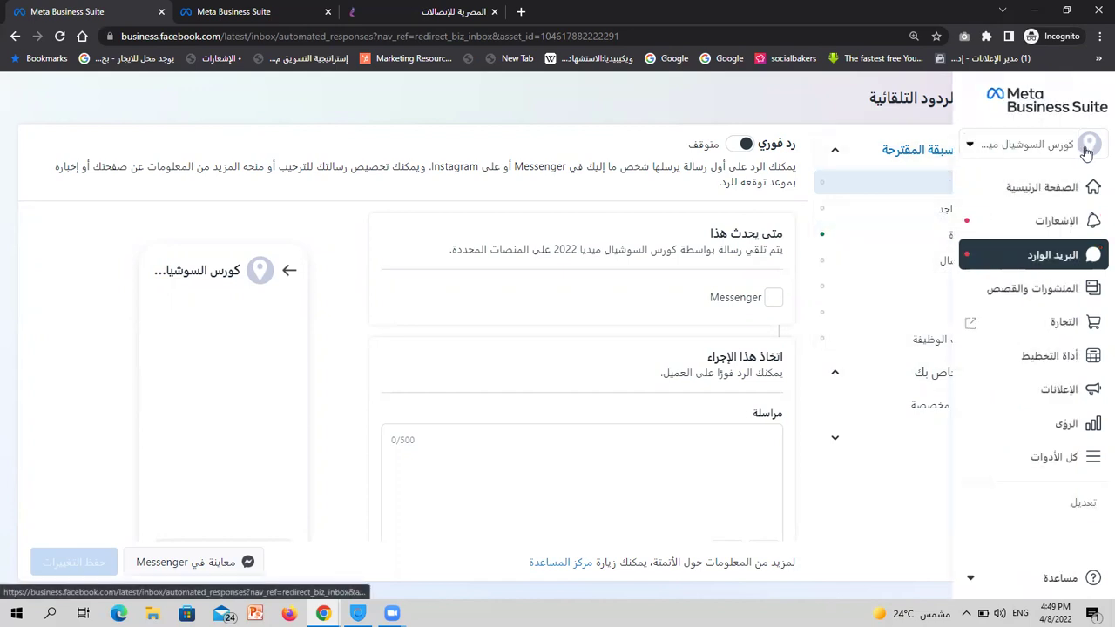
pyautogui.click(972, 447)
pyautogui.scroll(-1, 975, 470)
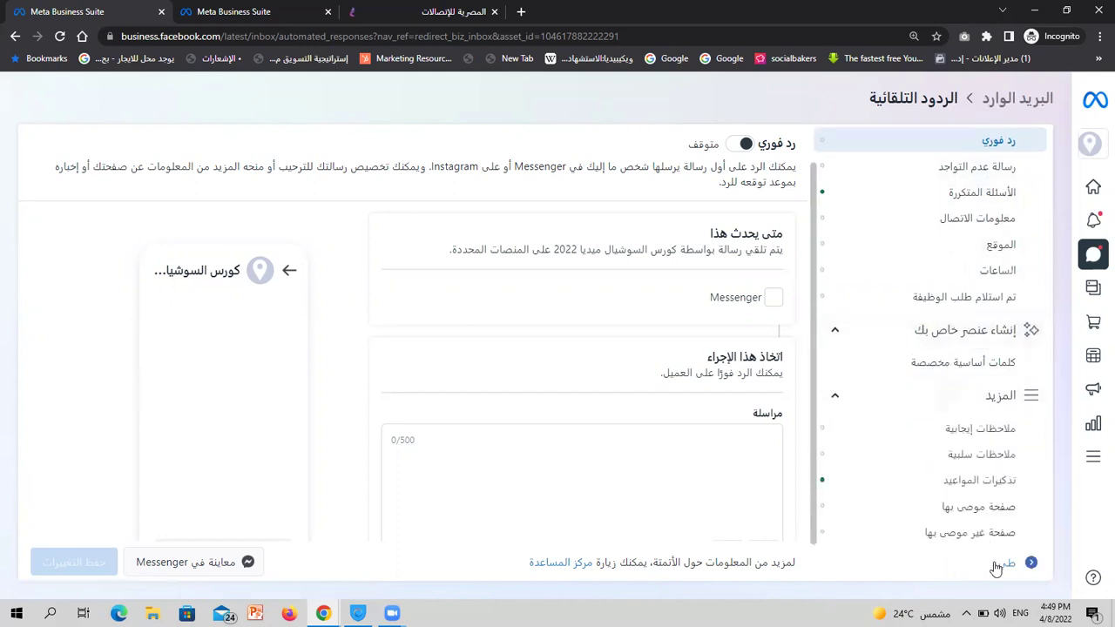
pyautogui.scroll(1, 971, 255)
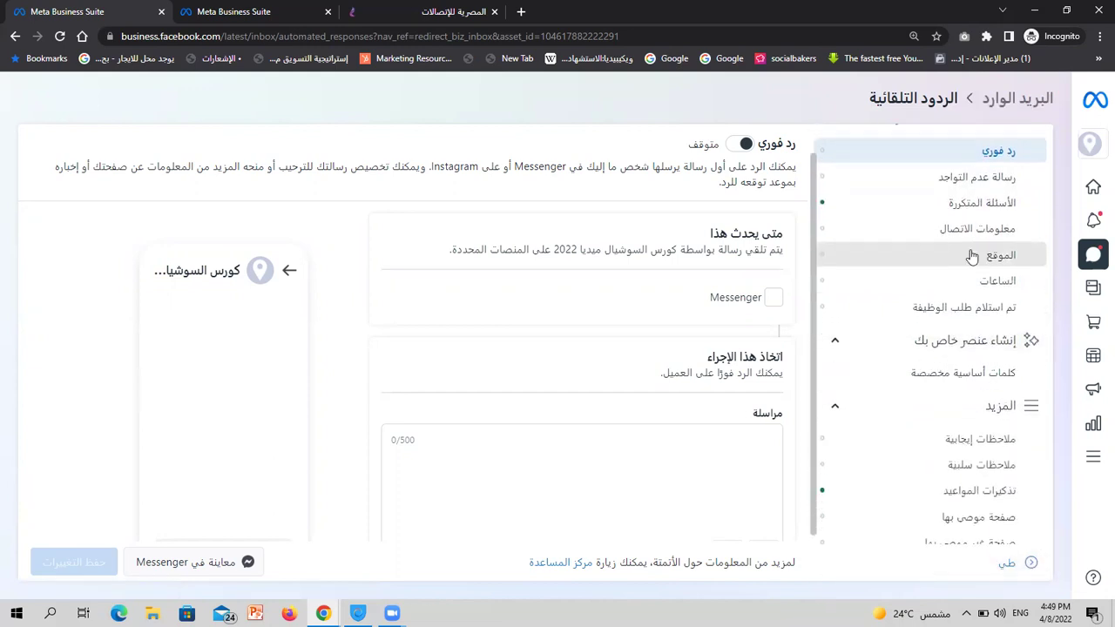
pyautogui.scroll(-1, 972, 255)
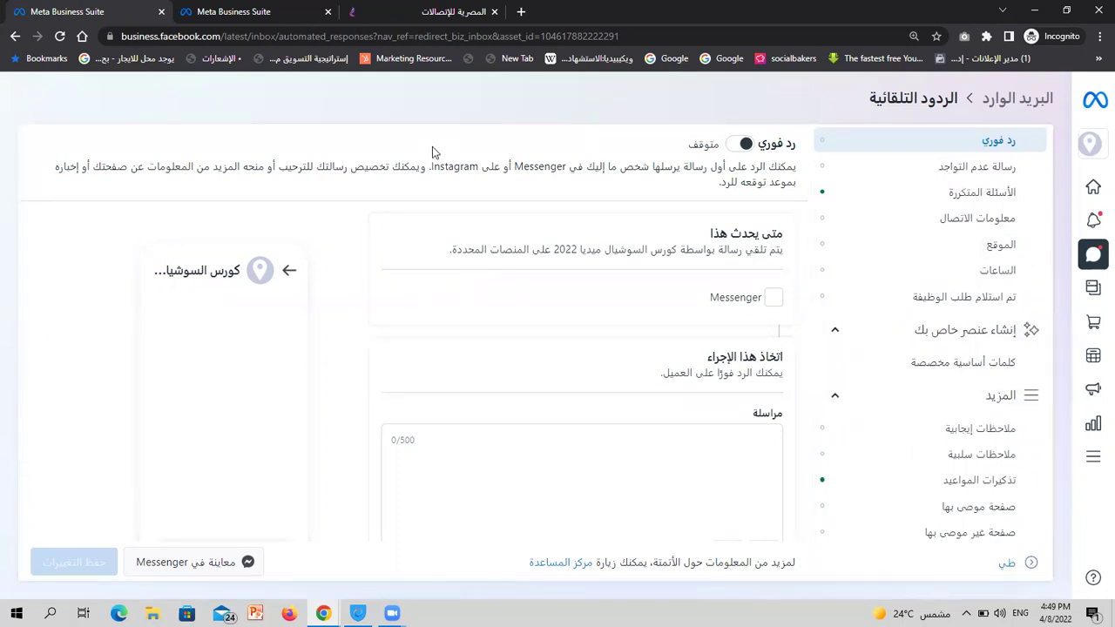
# Switch to the other Business Suite tab and back to the Instant Reply settings
pyautogui.click(258, 9)
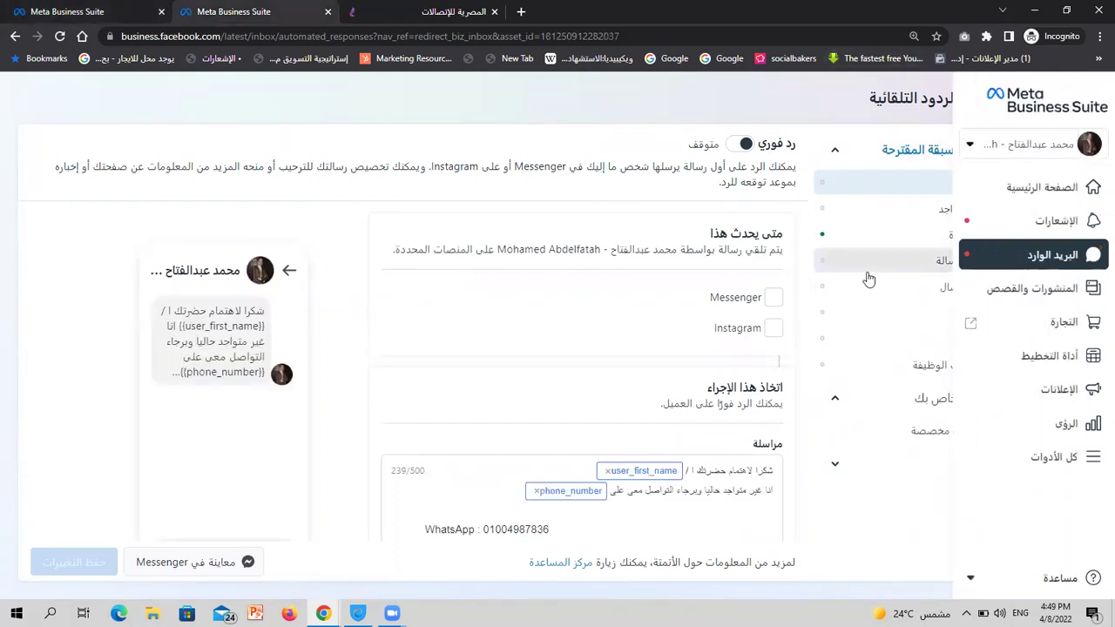
pyautogui.click(87, 11)
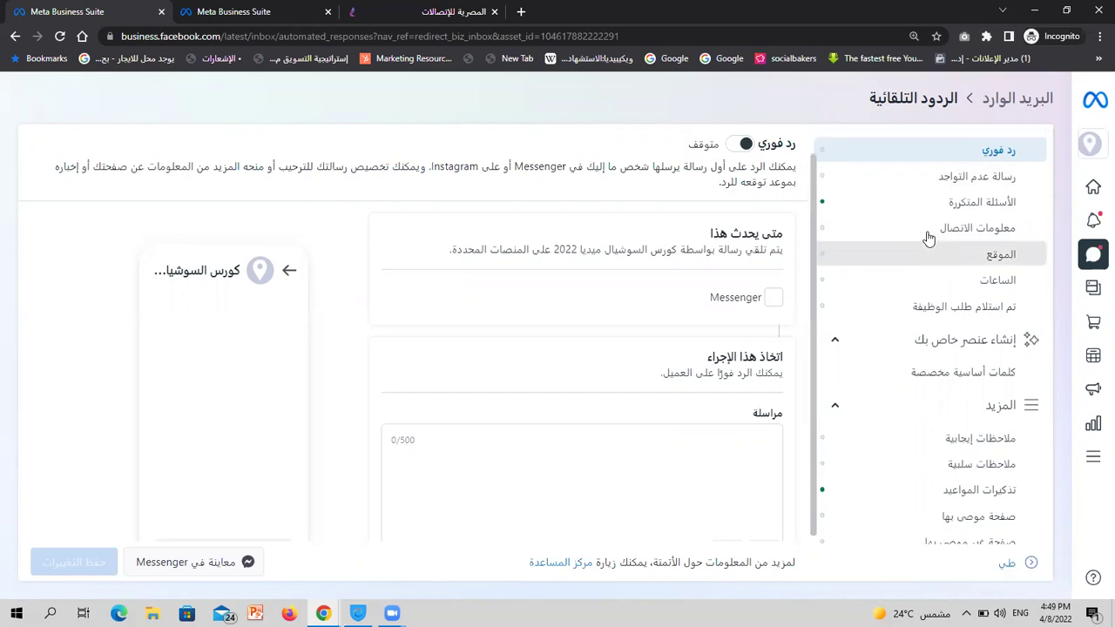
pyautogui.scroll(1, 923, 237)
pyautogui.scroll(-1, 929, 238)
pyautogui.scroll(1, 928, 238)
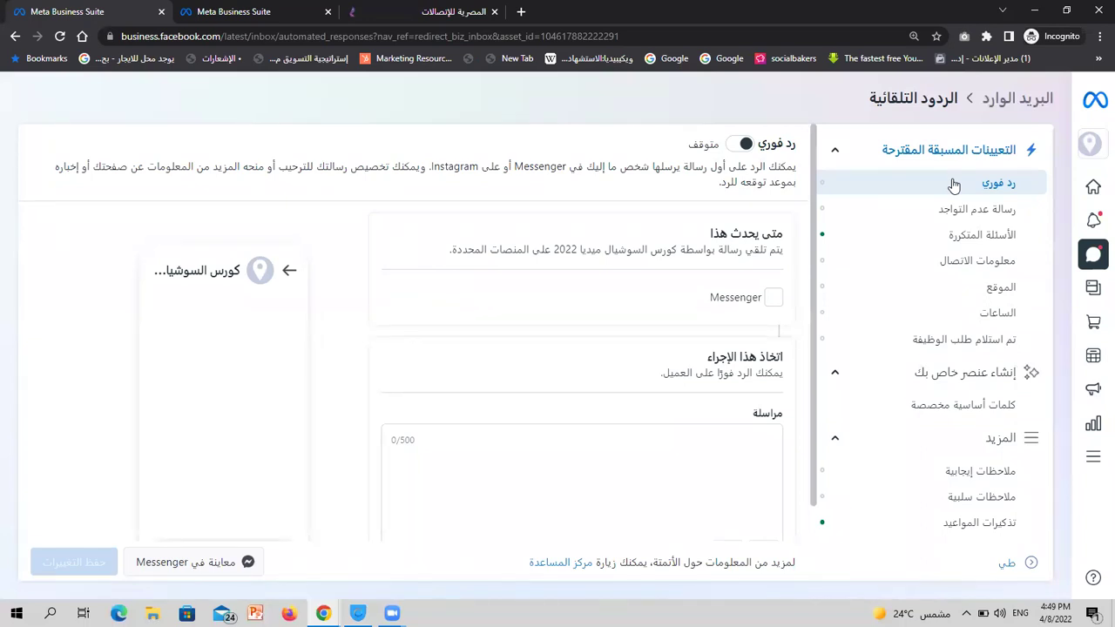
# Switch Instant Reply on with Messenger ticked as its platform, ready to write the message
pyautogui.doubleClick(526, 166)
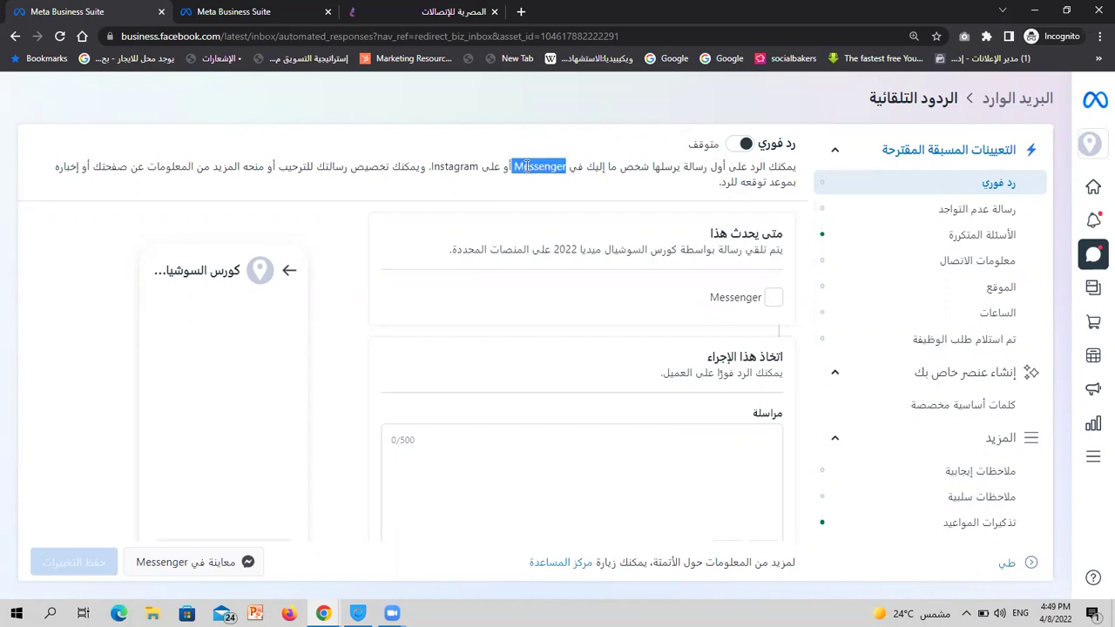
pyautogui.doubleClick(466, 165)
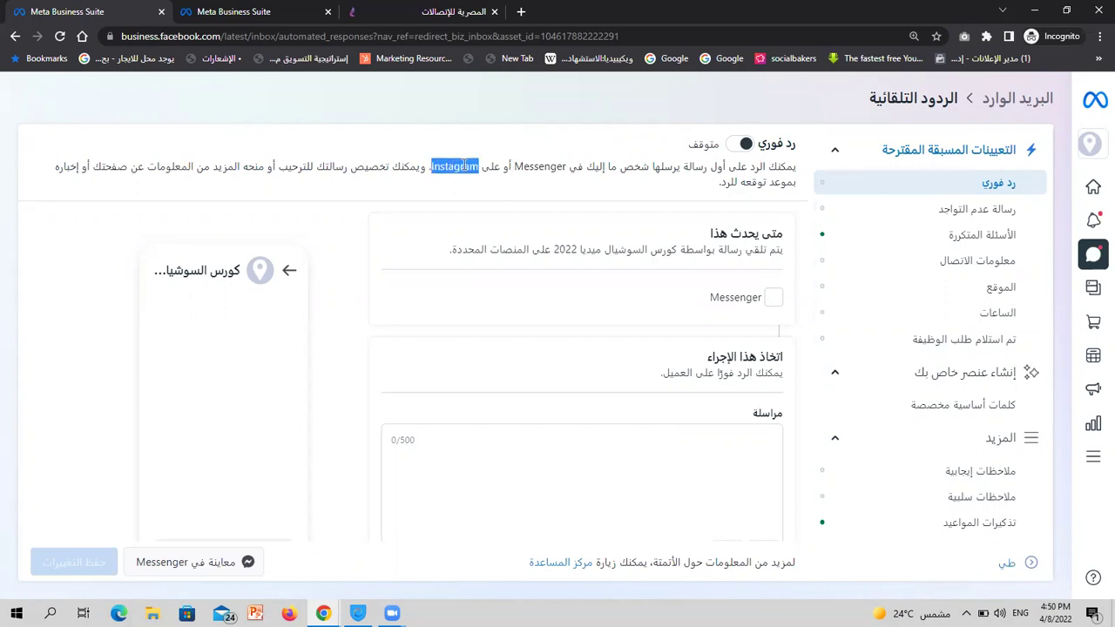
pyautogui.click(745, 144)
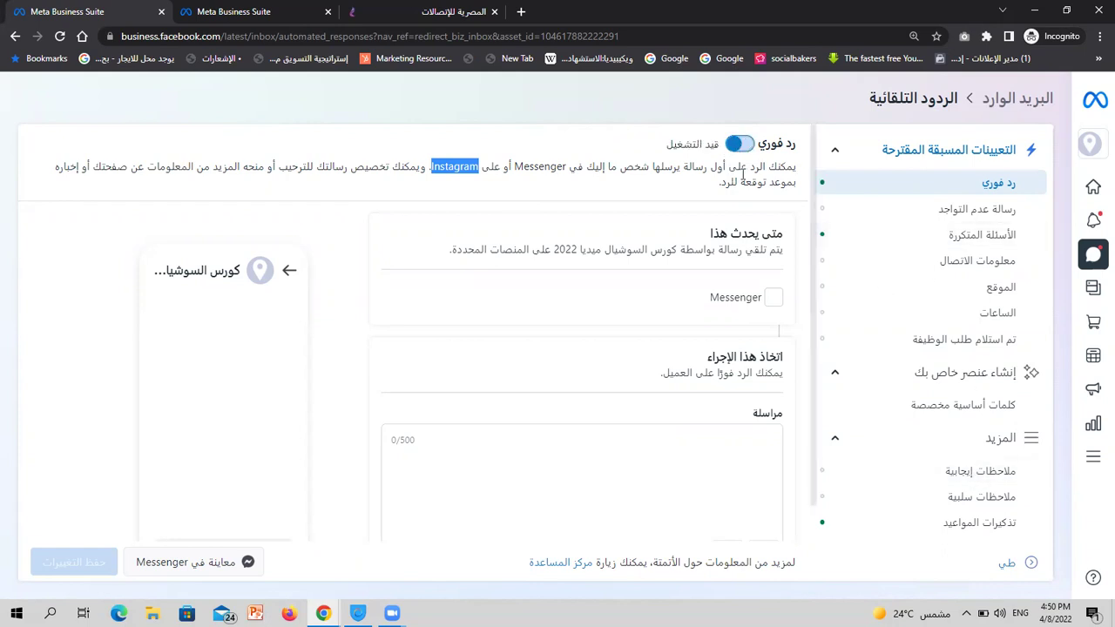
pyautogui.scroll(-1, 754, 281)
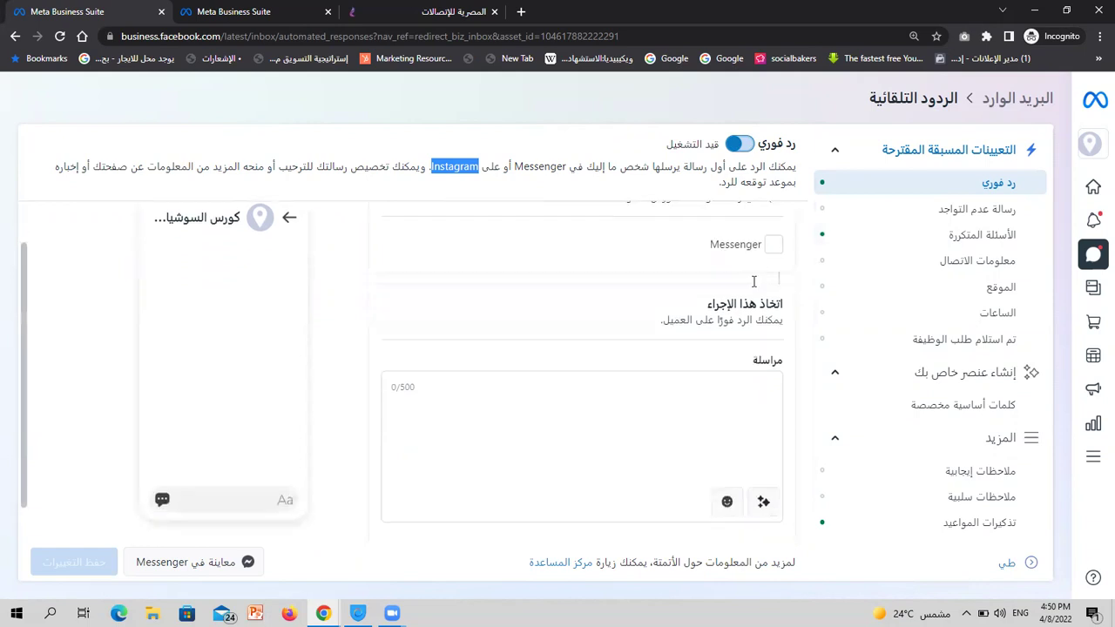
pyautogui.scroll(1, 753, 261)
pyautogui.click(771, 298)
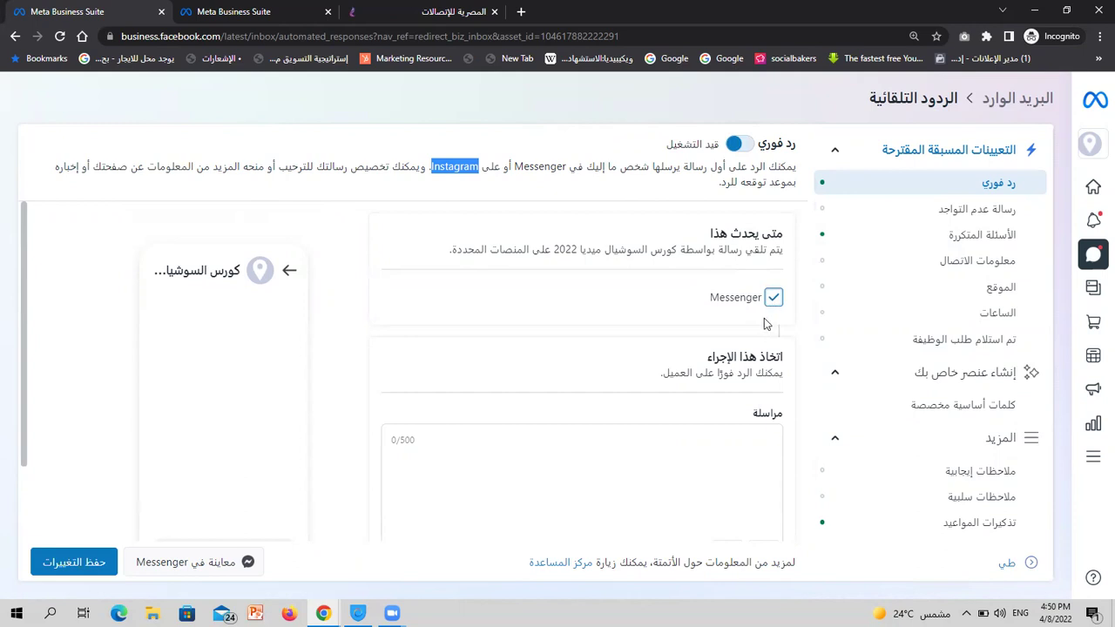
pyautogui.scroll(-2, 764, 324)
pyautogui.scroll(1, 764, 324)
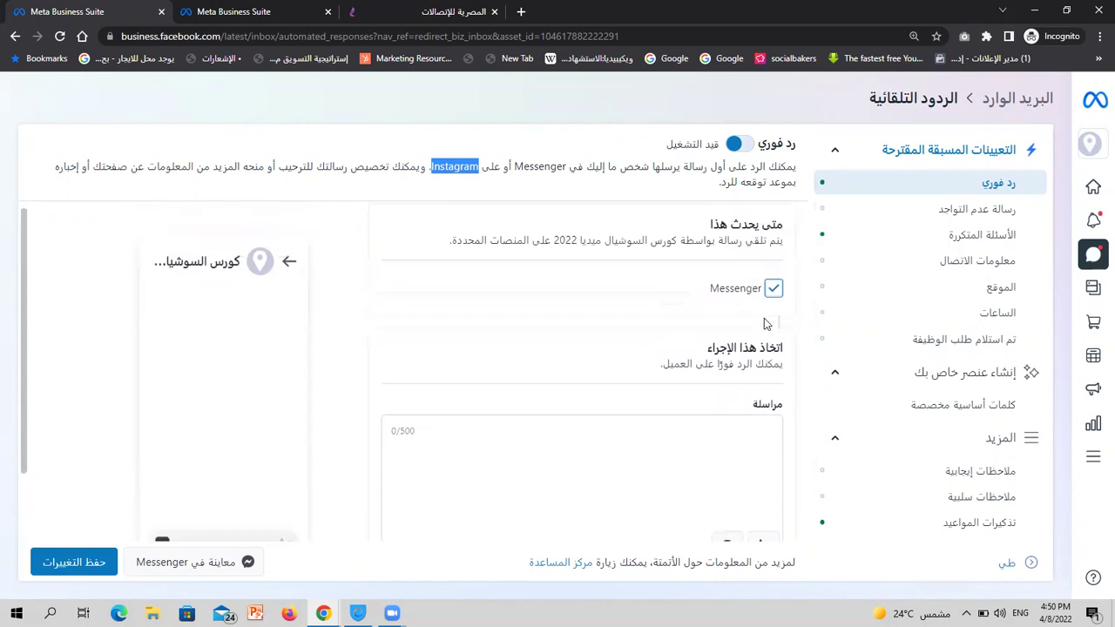
pyautogui.scroll(-1, 763, 318)
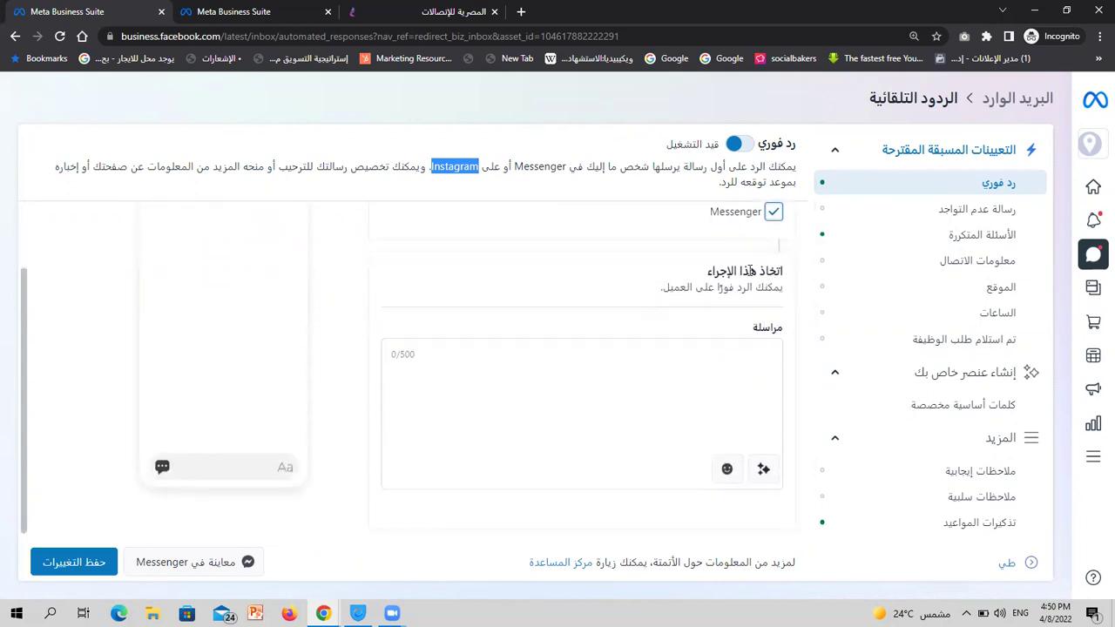
pyautogui.click(727, 382)
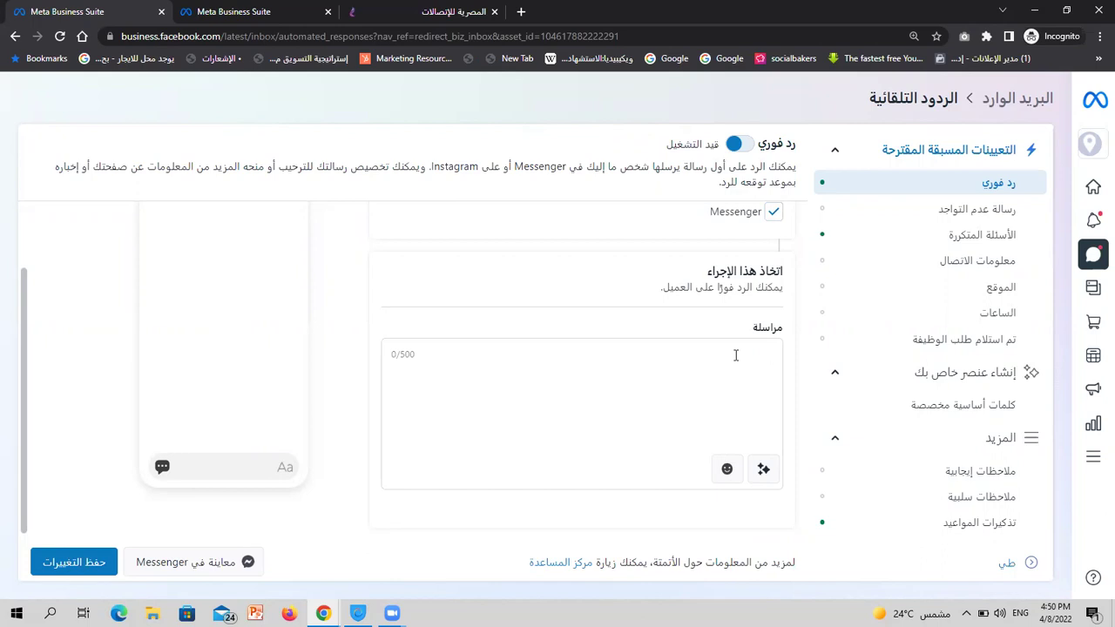
# Check the 500-character limit and preview the personalization options without adding anything
pyautogui.doubleClick(407, 354)
pyautogui.click(559, 354)
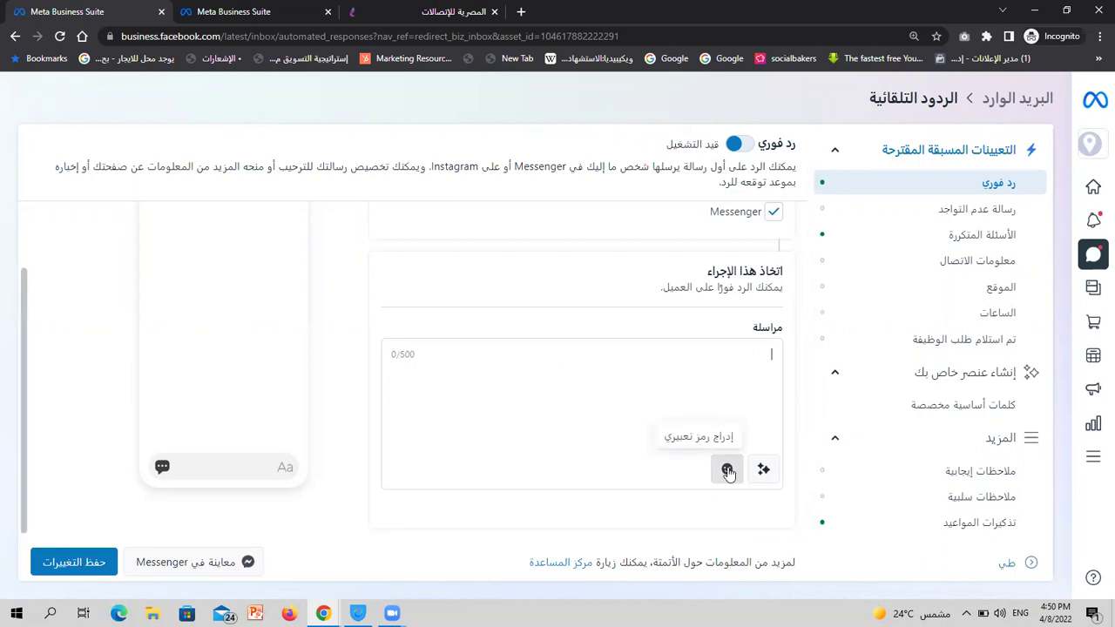
pyautogui.click(762, 470)
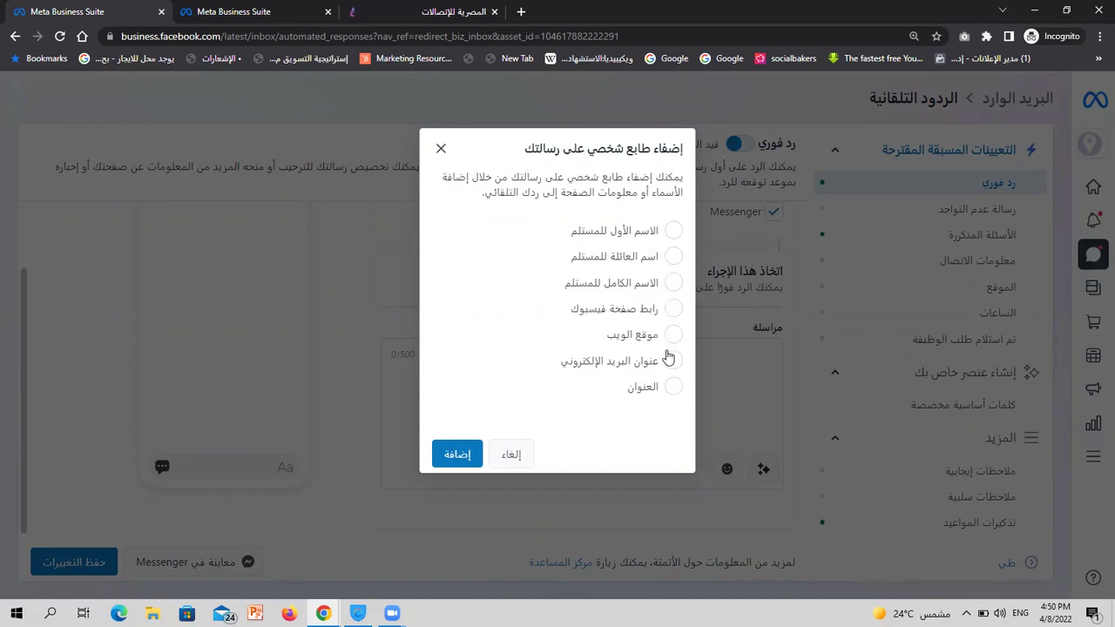
pyautogui.click(511, 455)
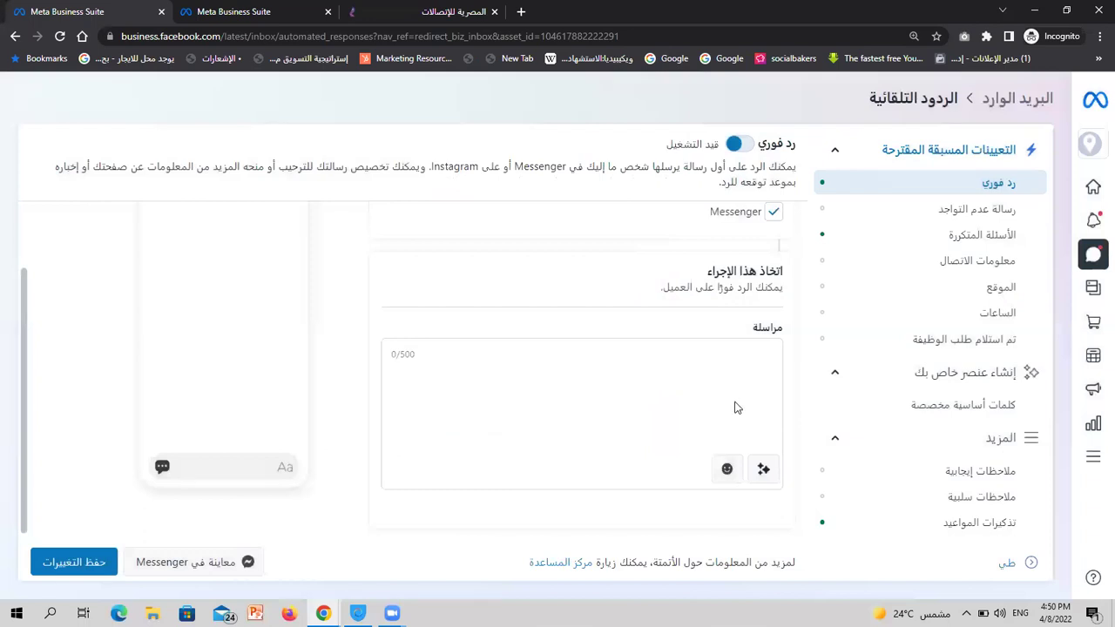
pyautogui.click(762, 470)
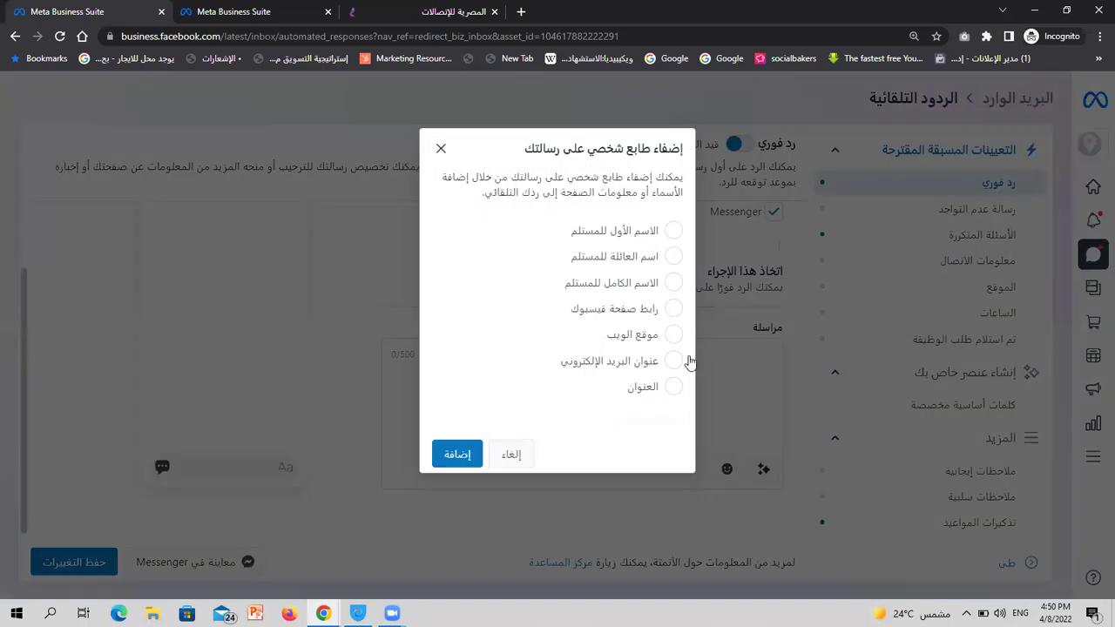
pyautogui.press('Escape')
pyautogui.click(696, 352)
# Write the greeting 'اهلا بحضرتك' and insert the website-address (موقع الويب) personalization field
pyautogui.write('hugh')
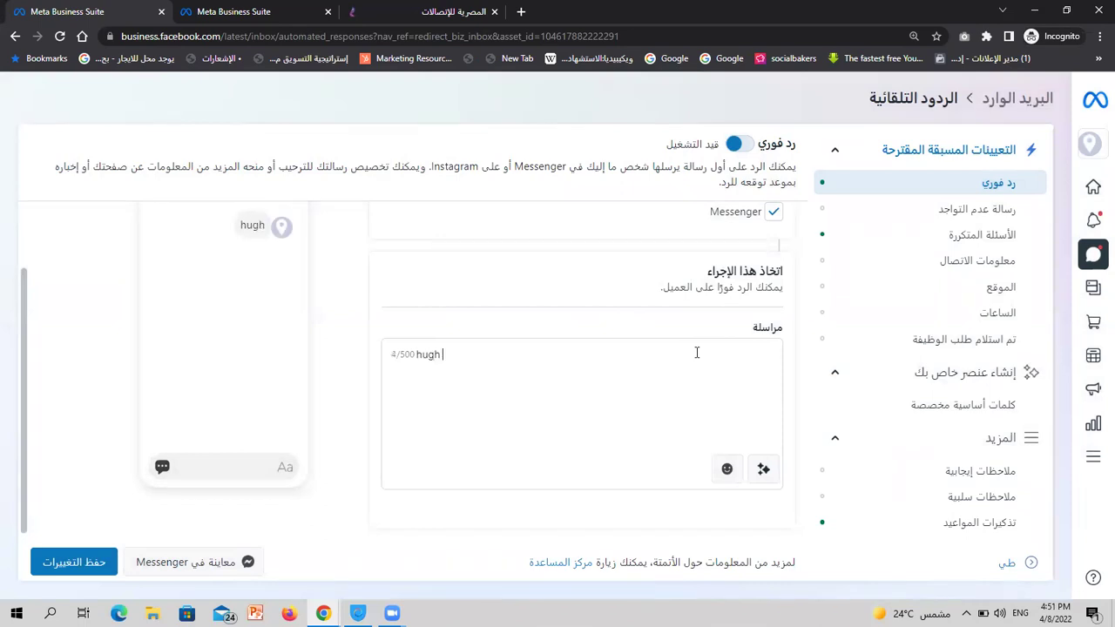
pyautogui.hotkey('ctrl', 'a')
pyautogui.press('BackSpace')
pyautogui.hotkey('alt', 'shift')
pyautogui.write('اهلا بحضرتك')
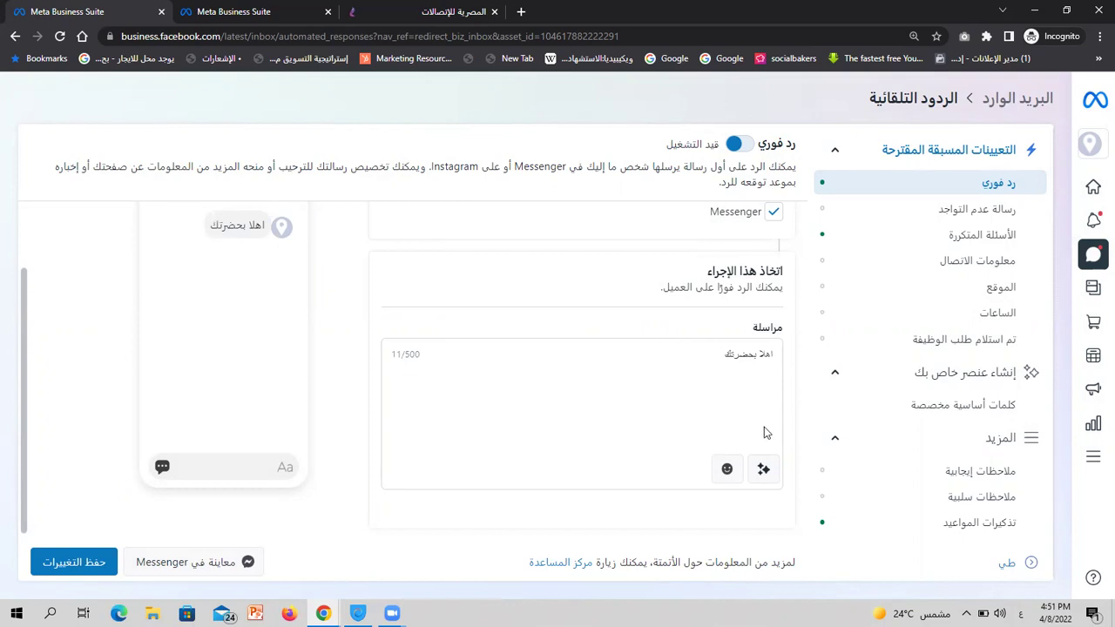
pyautogui.click(762, 468)
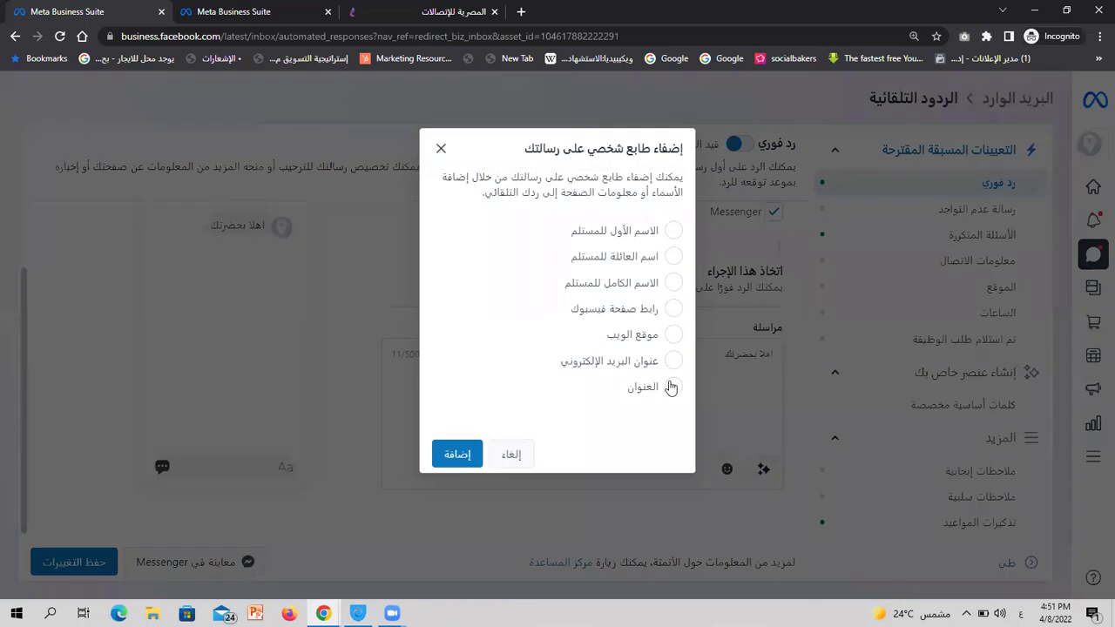
pyautogui.click(673, 333)
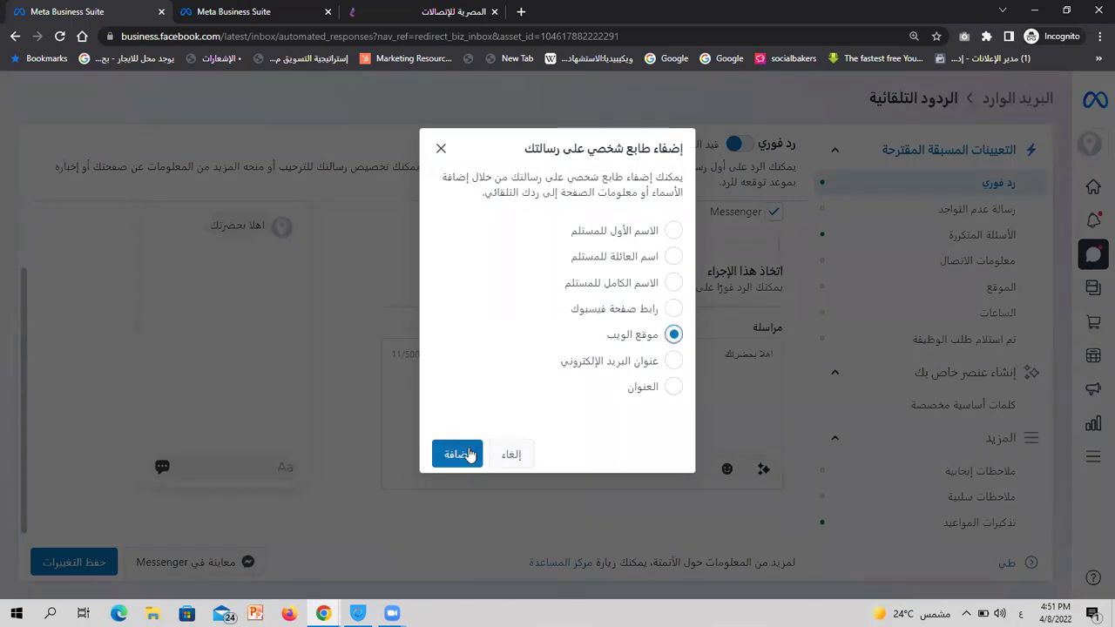
pyautogui.click(454, 453)
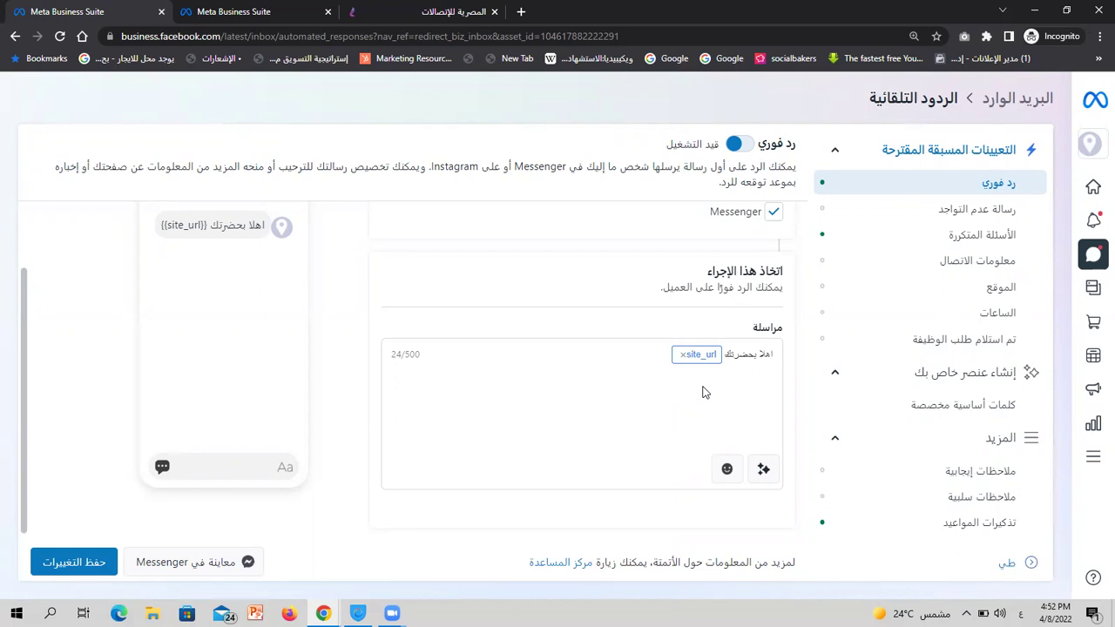
# Open and cancel the personalization options twice without adding anything
pyautogui.click(763, 469)
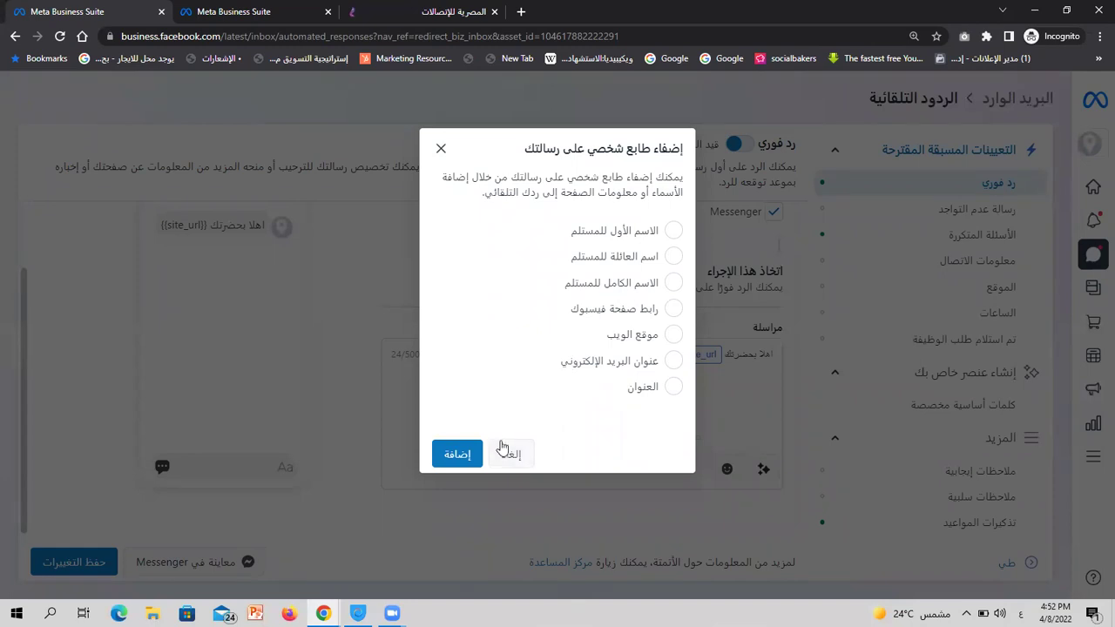
pyautogui.click(504, 452)
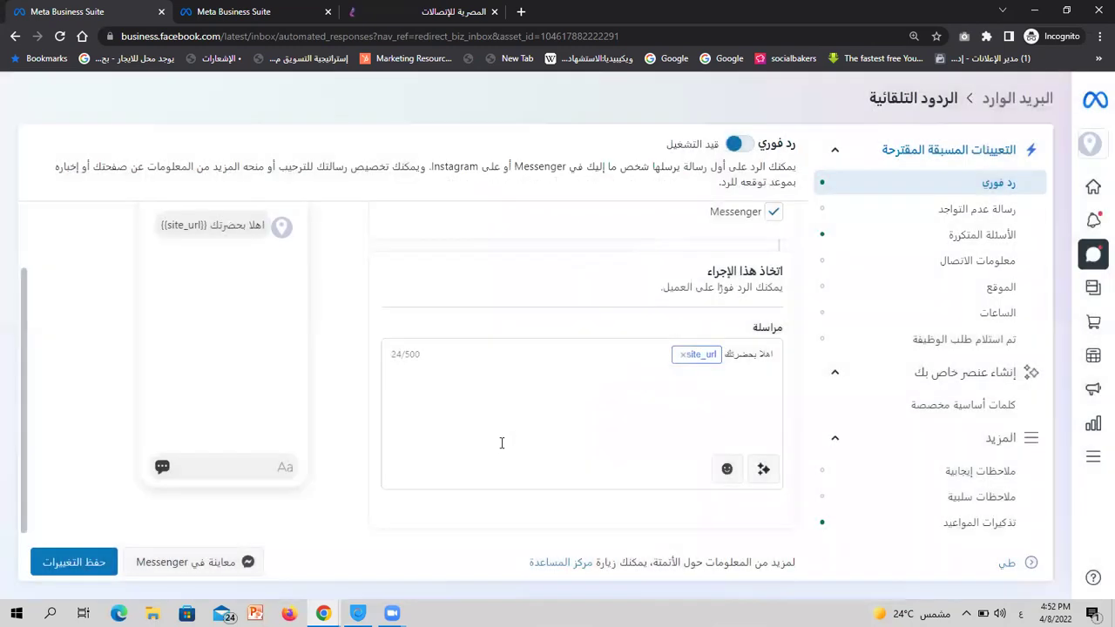
pyautogui.click(763, 468)
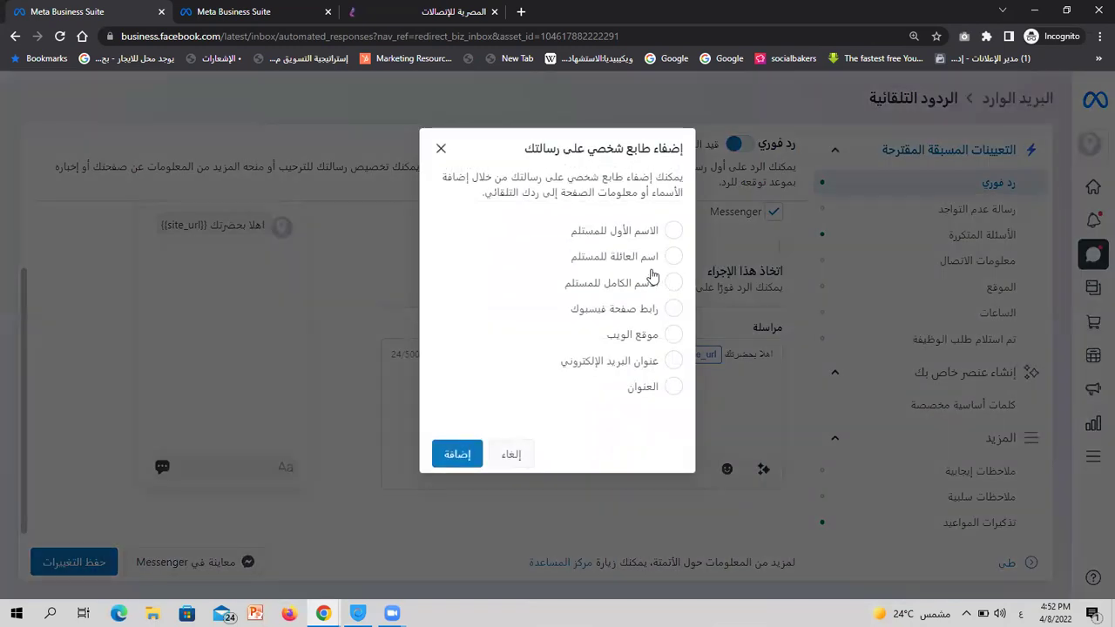
pyautogui.click(512, 457)
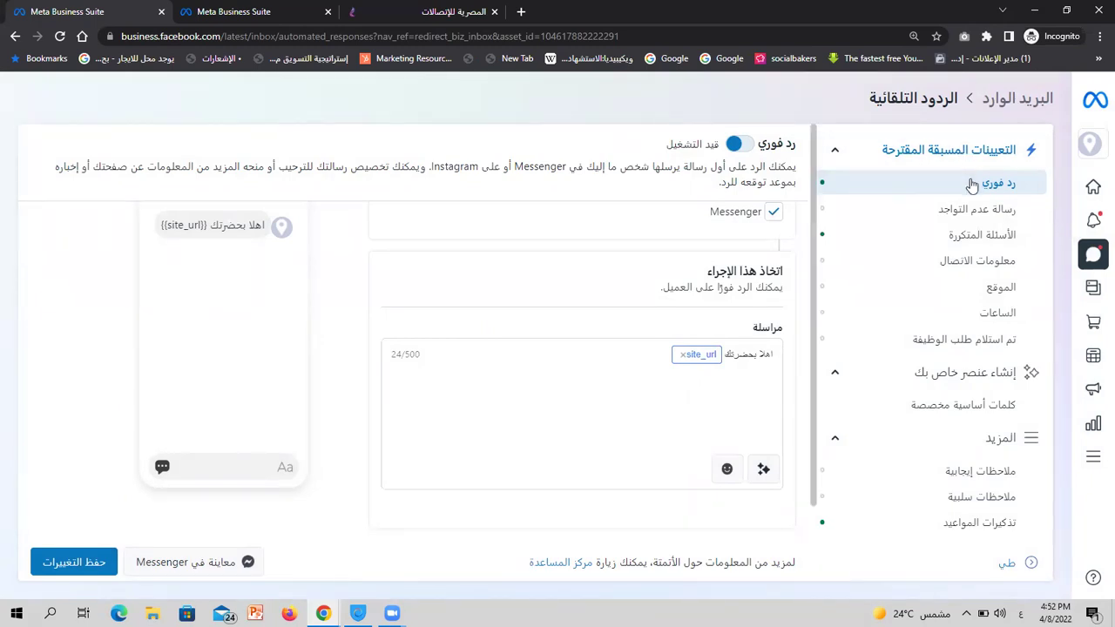
# Try saving the Instant Reply changes, dismiss the not-saved notice, and reload Instant Reply
pyautogui.click(976, 209)
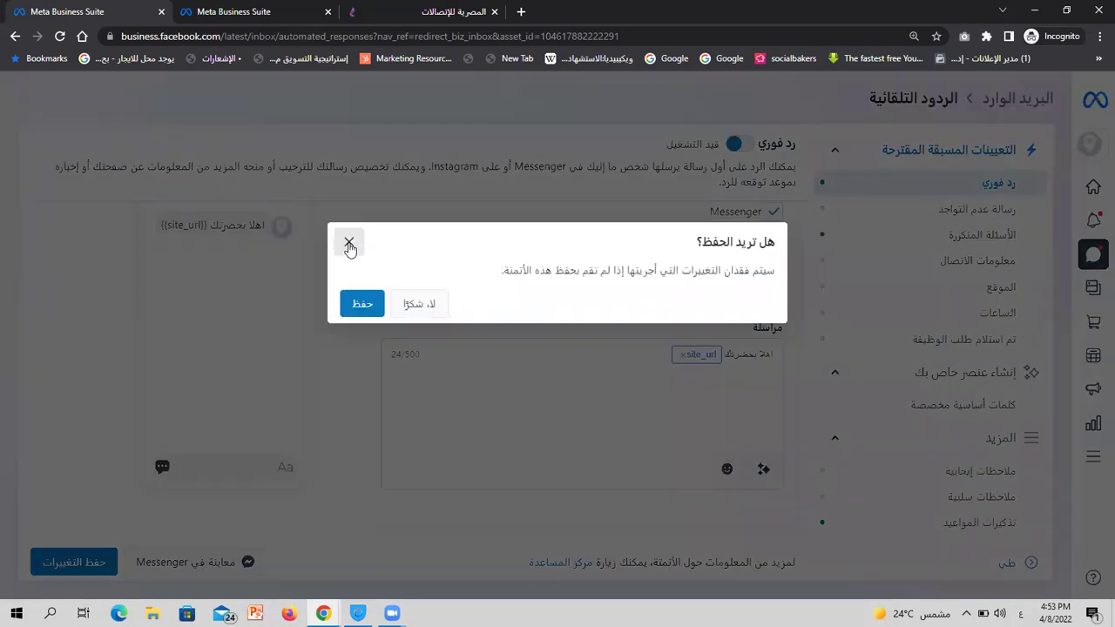
pyautogui.click(155, 490)
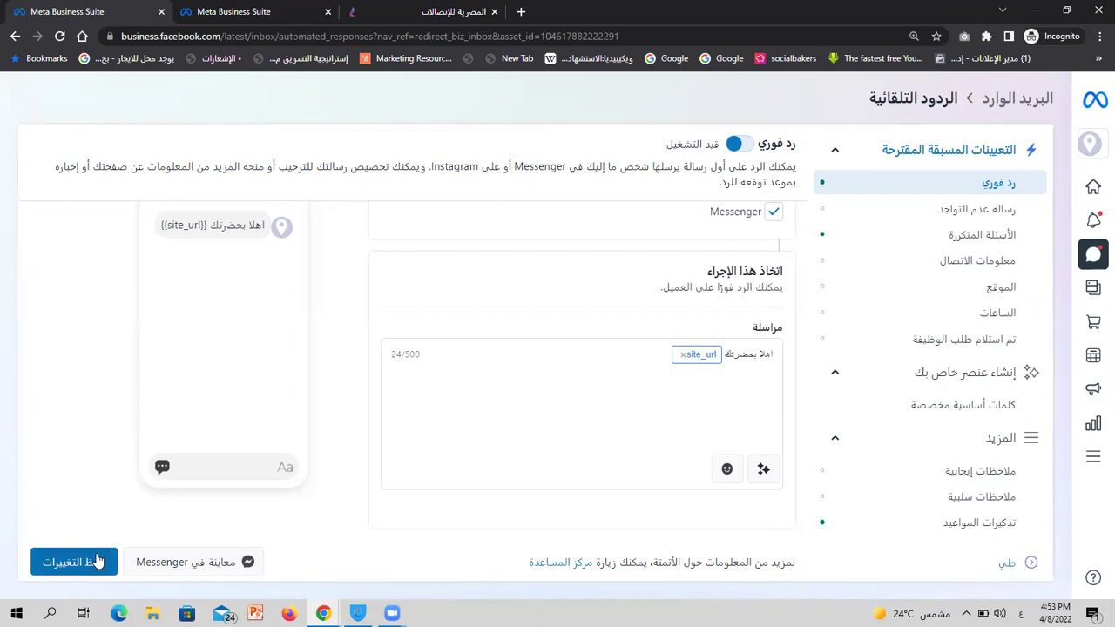
pyautogui.click(75, 571)
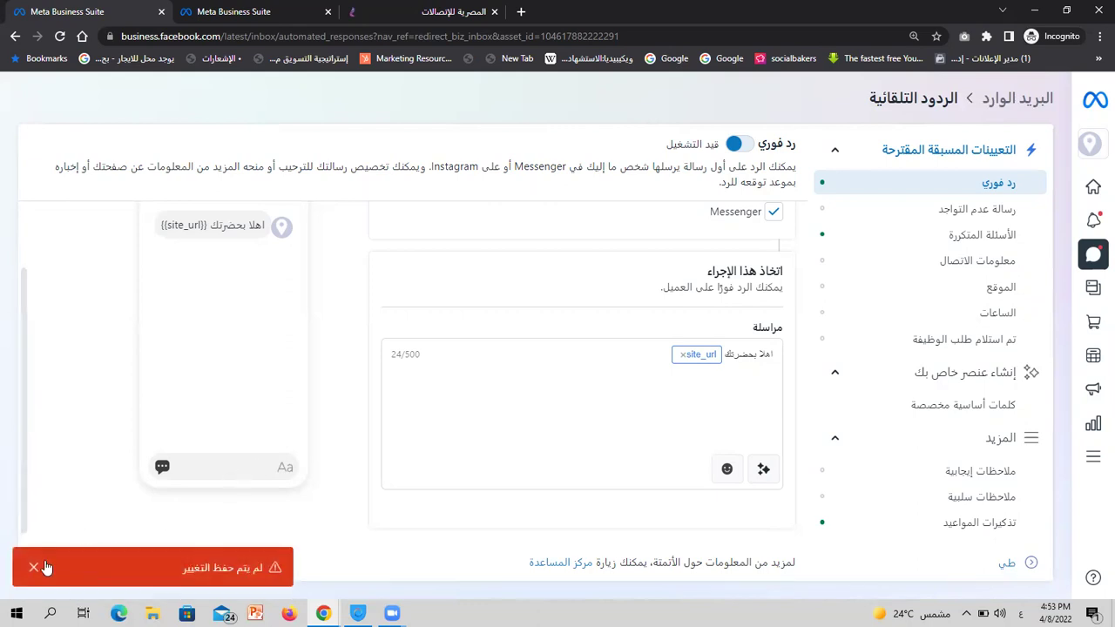
pyautogui.click(35, 568)
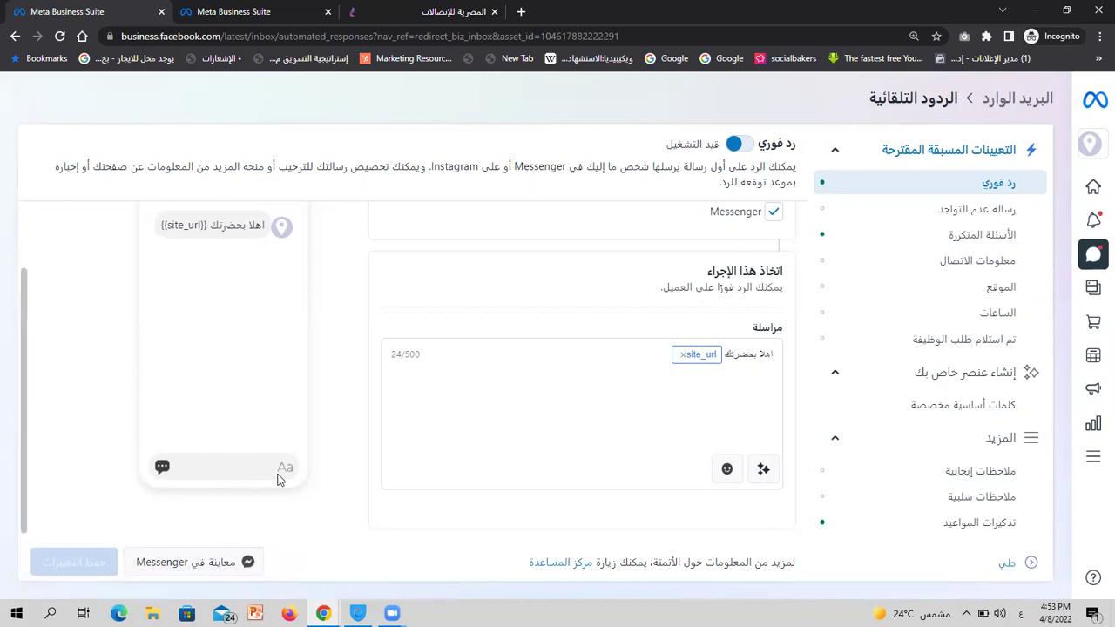
pyautogui.click(941, 202)
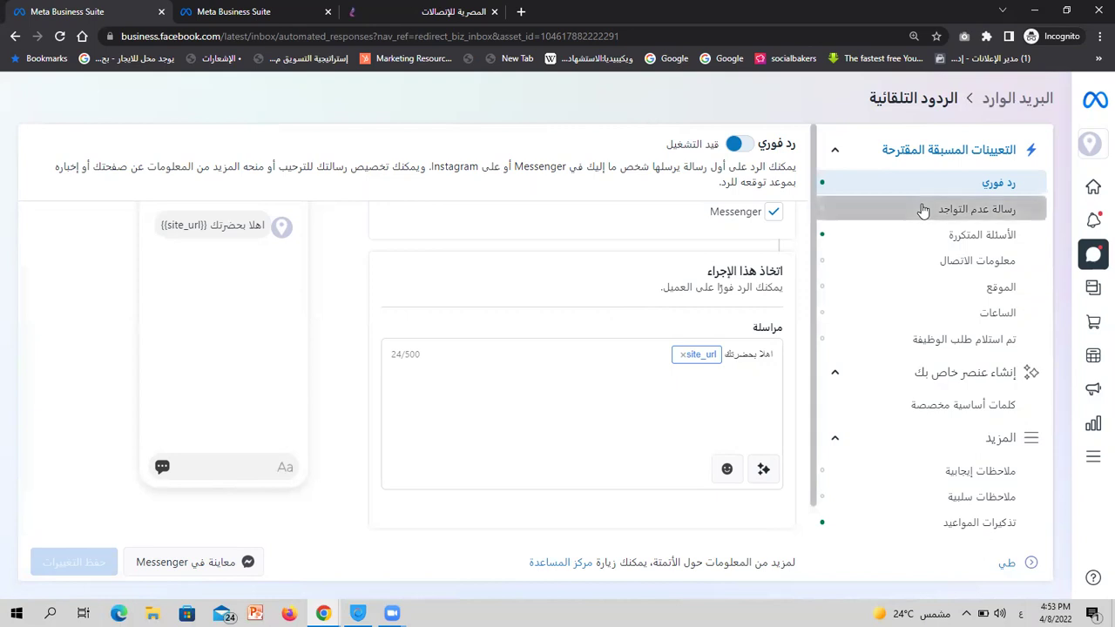
pyautogui.click(948, 184)
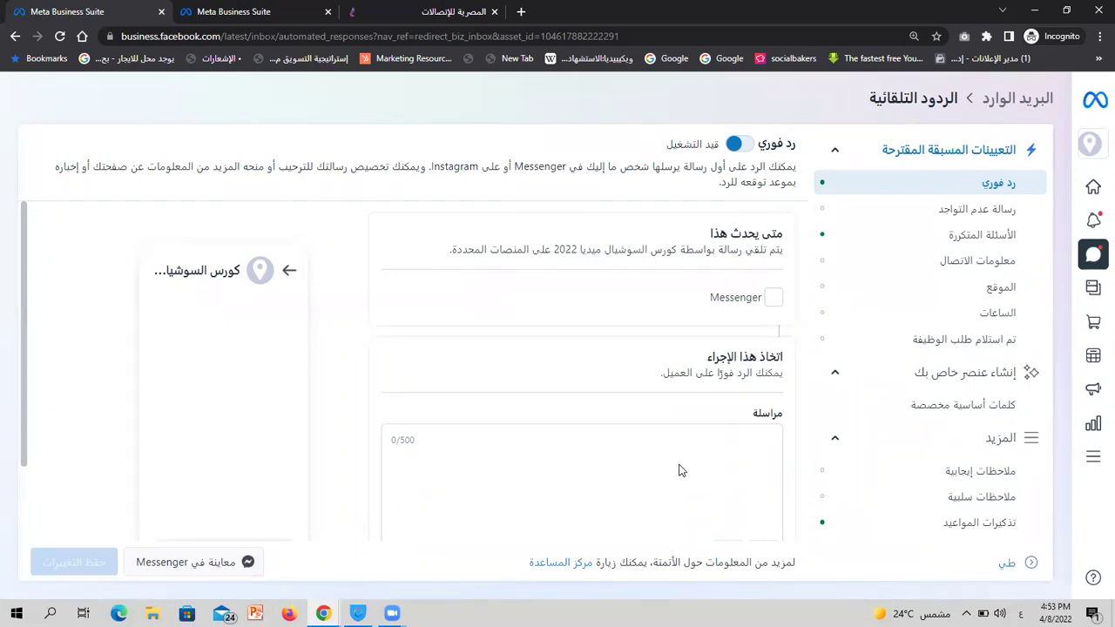
# Open the Away Message (رسالة عدم التواجد) preset from the suggested presets
pyautogui.click(935, 214)
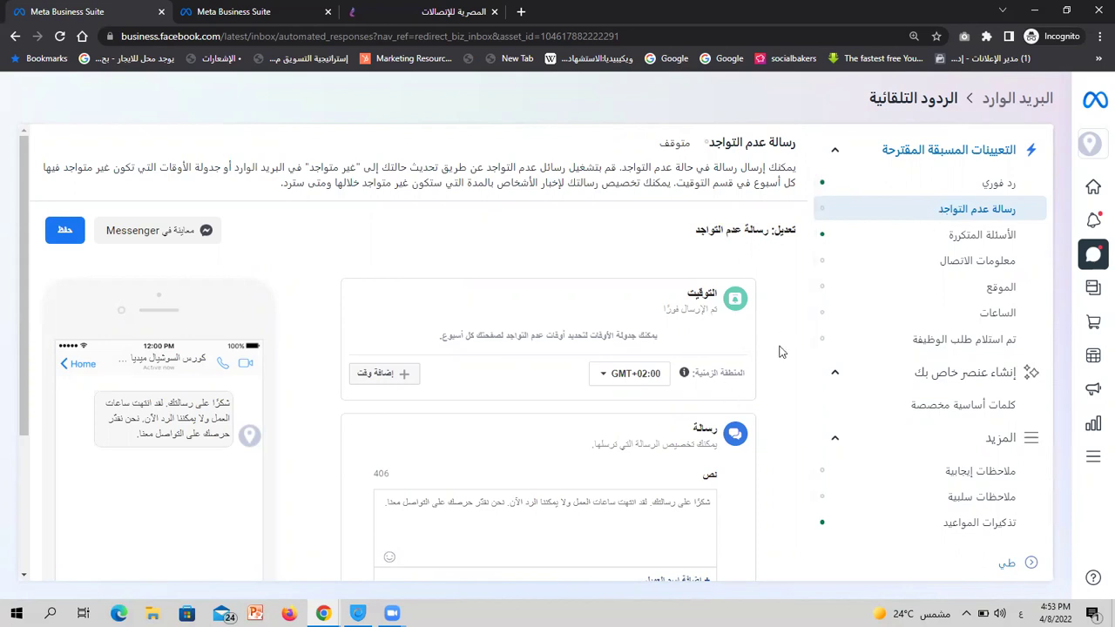
# Review the away message preview text, then add a 00:00–23:59 time range to its Timing schedule
pyautogui.scroll(-2, 783, 343)
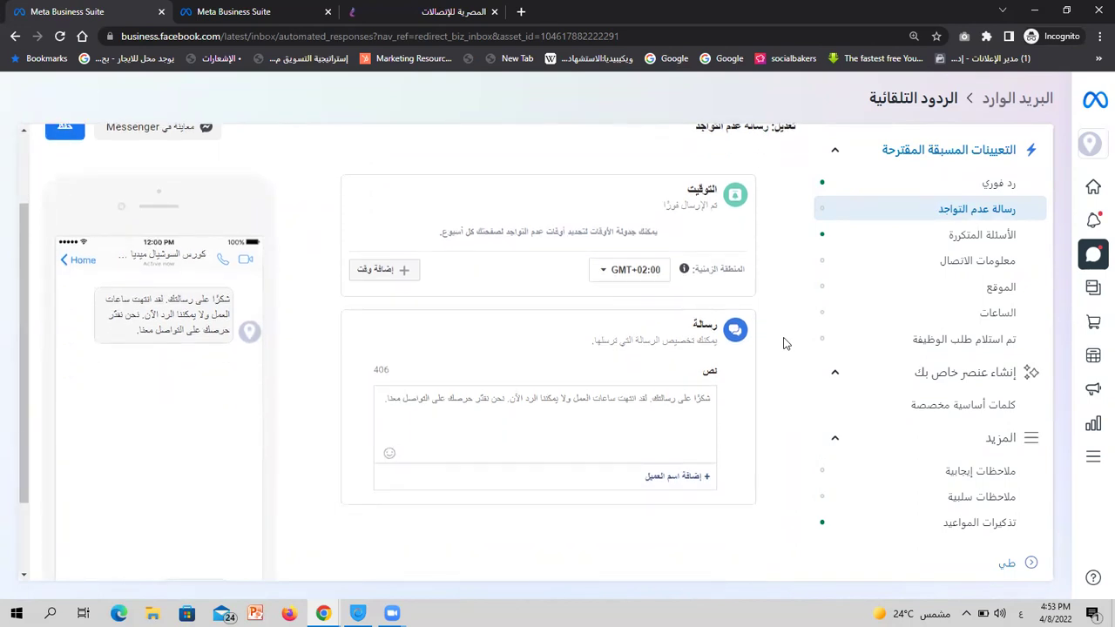
pyautogui.scroll(2, 784, 344)
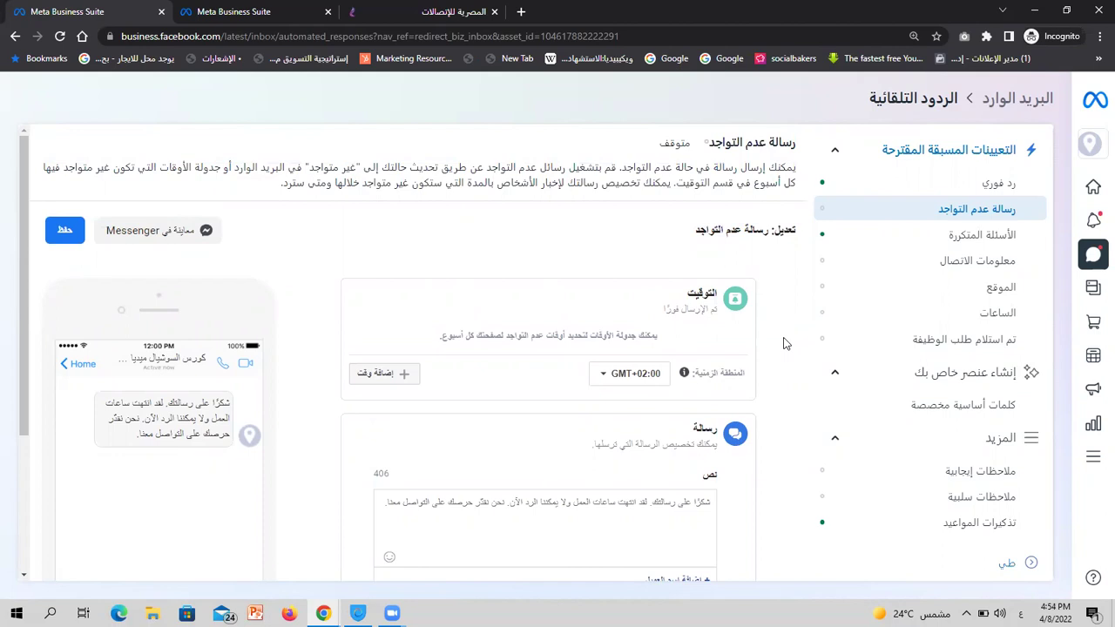
pyautogui.scroll(-1, 783, 343)
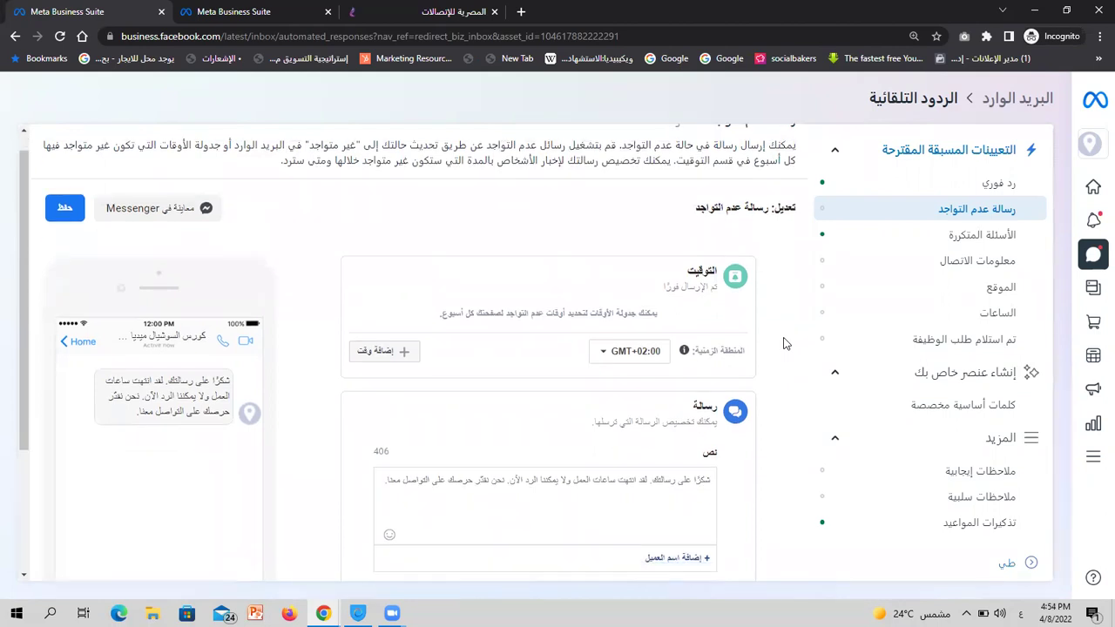
pyautogui.doubleClick(220, 370)
pyautogui.tripleClick(220, 370)
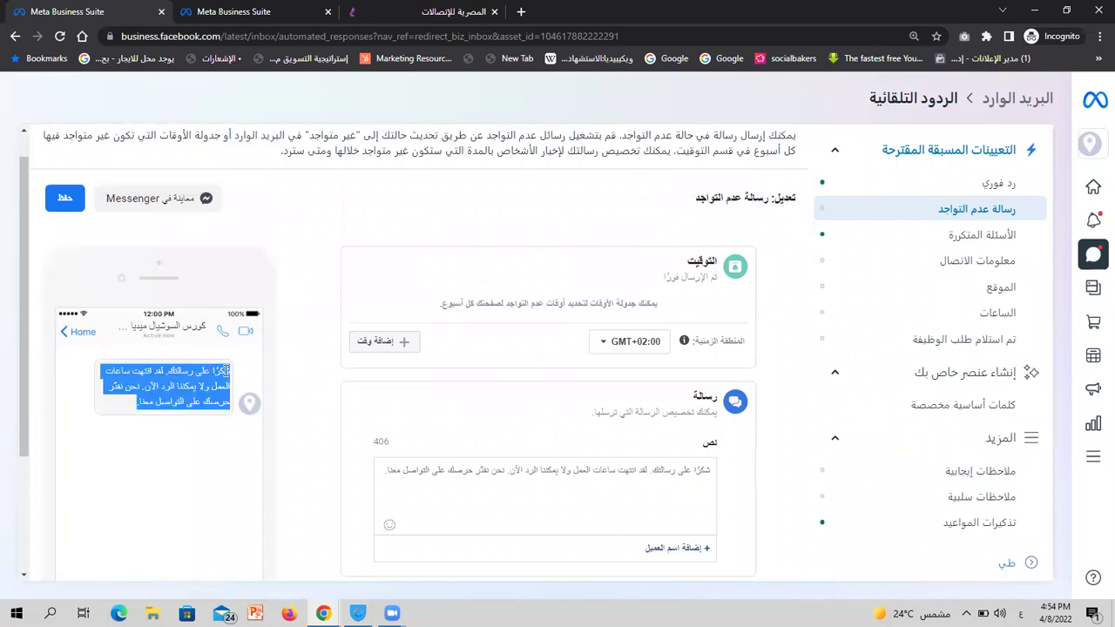
pyautogui.click(150, 386)
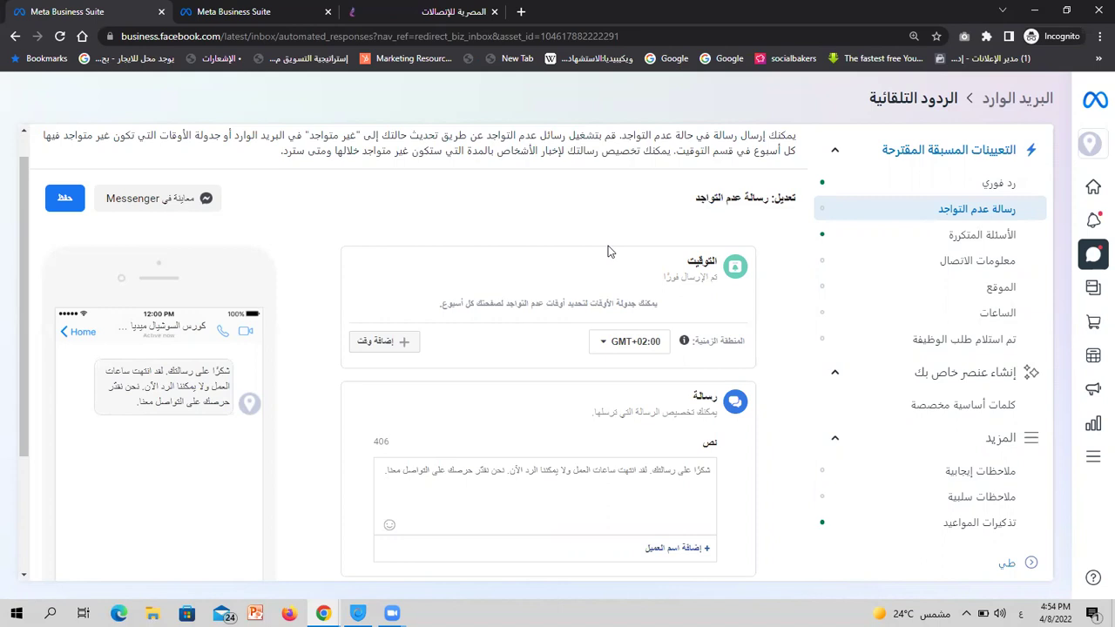
pyautogui.scroll(-2, 458, 251)
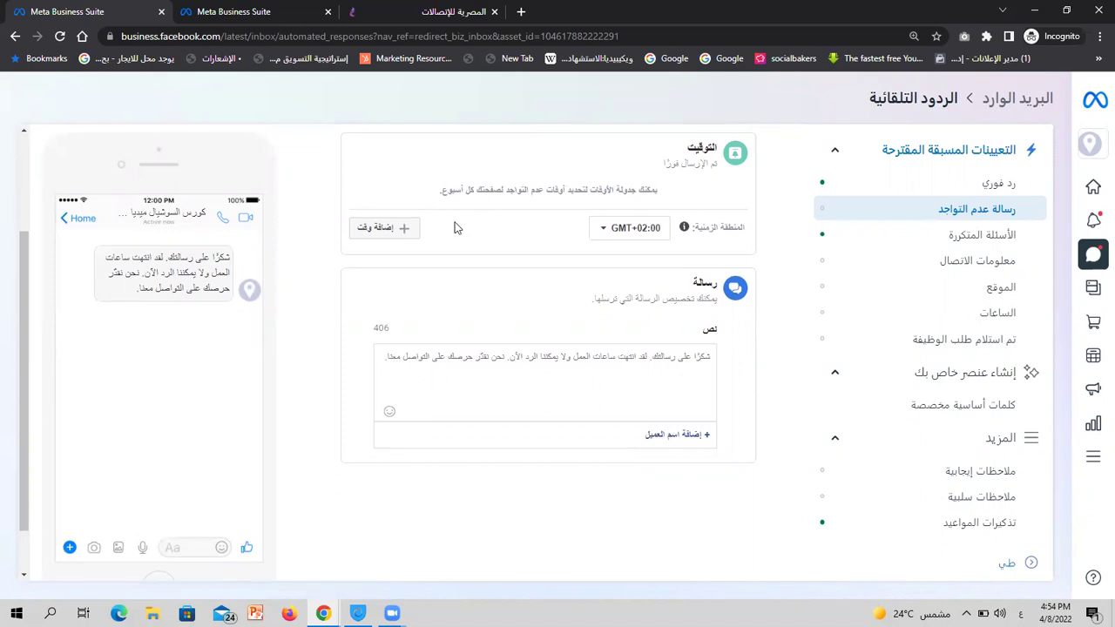
pyautogui.click(391, 231)
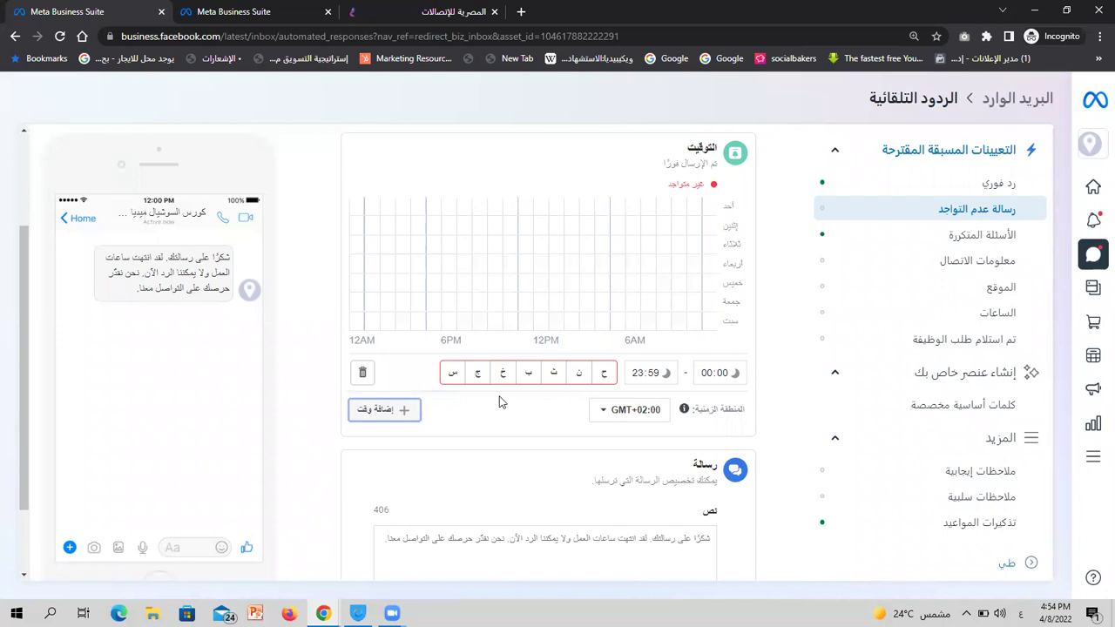
# Select all seven days, Saturday through Friday, for the away time range
pyautogui.click(452, 375)
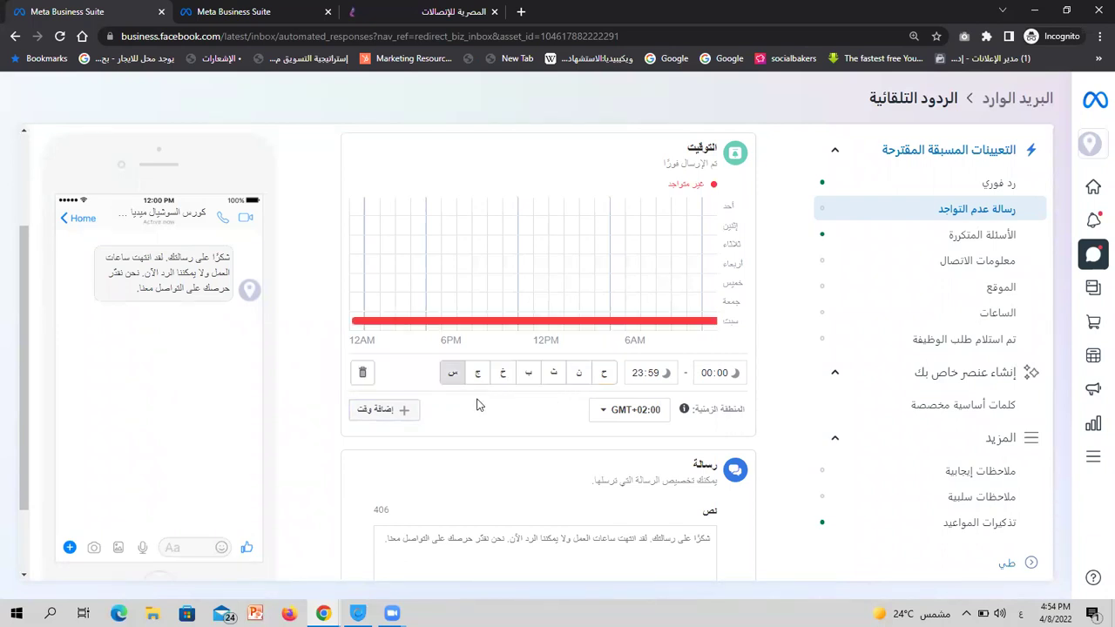
pyautogui.click(605, 375)
pyautogui.click(579, 374)
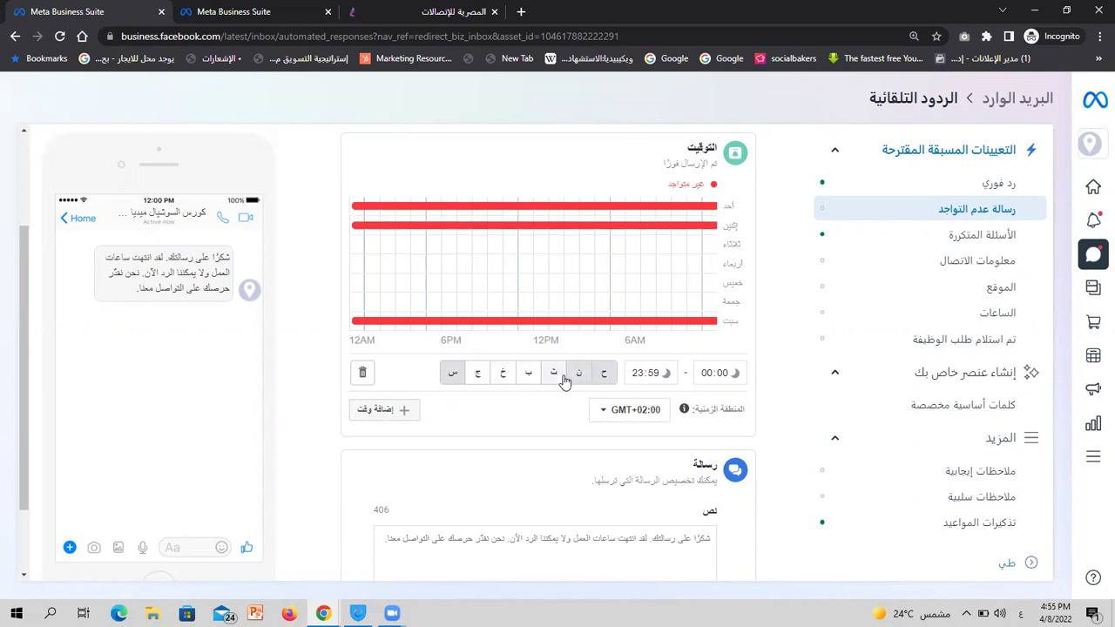
pyautogui.click(560, 377)
pyautogui.click(527, 375)
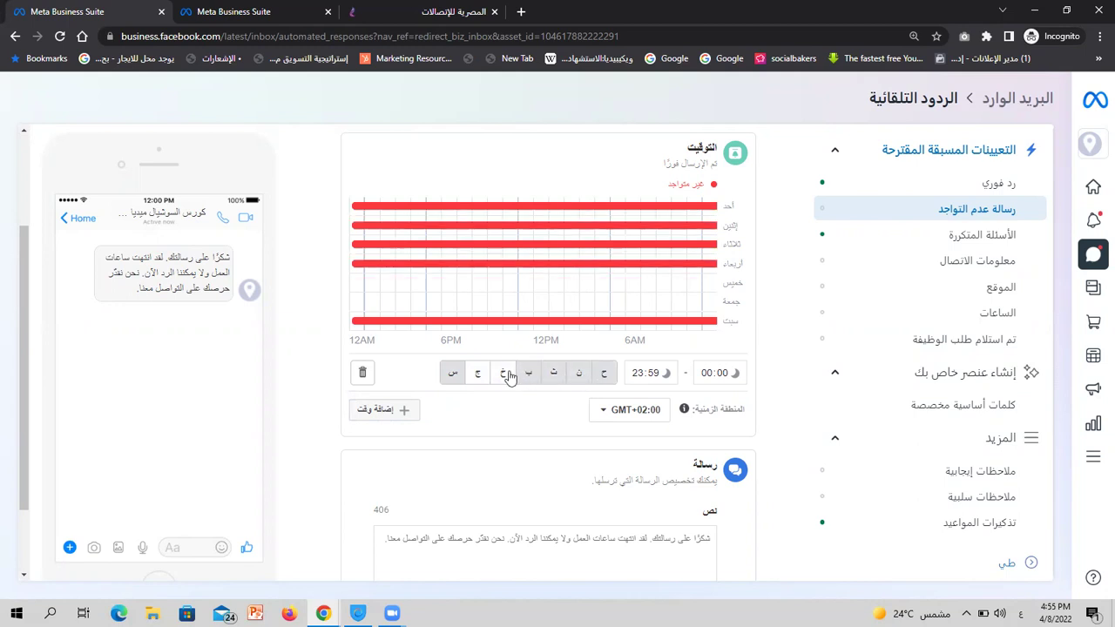
pyautogui.click(504, 375)
pyautogui.click(489, 375)
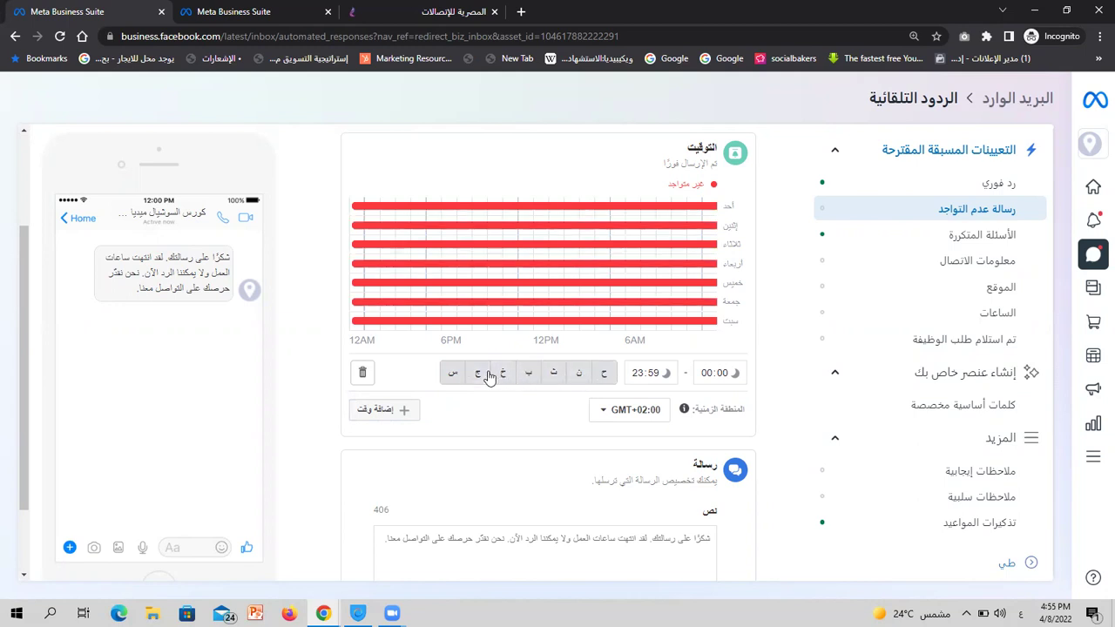
# Set the away time range to start at 05:00 and end at 10:59
pyautogui.click(637, 376)
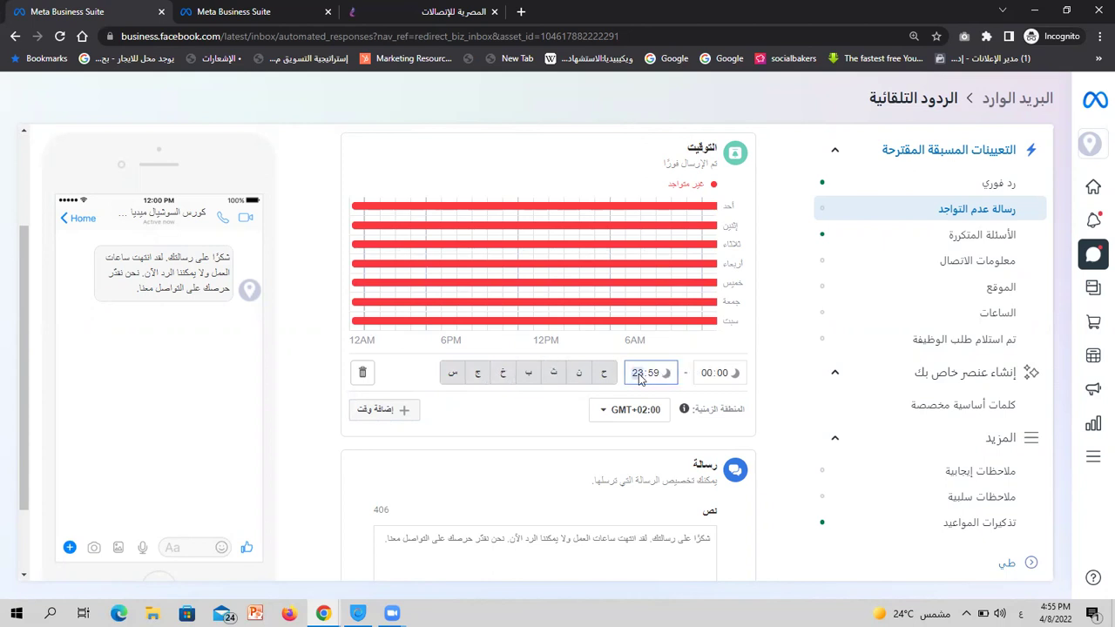
pyautogui.click(707, 376)
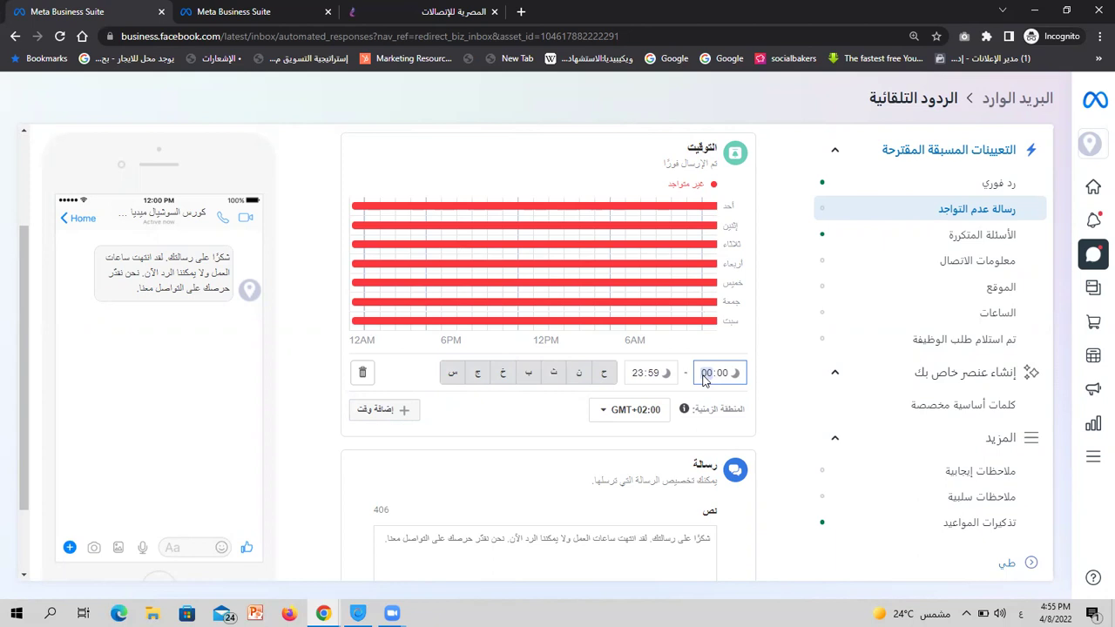
pyautogui.write('5')
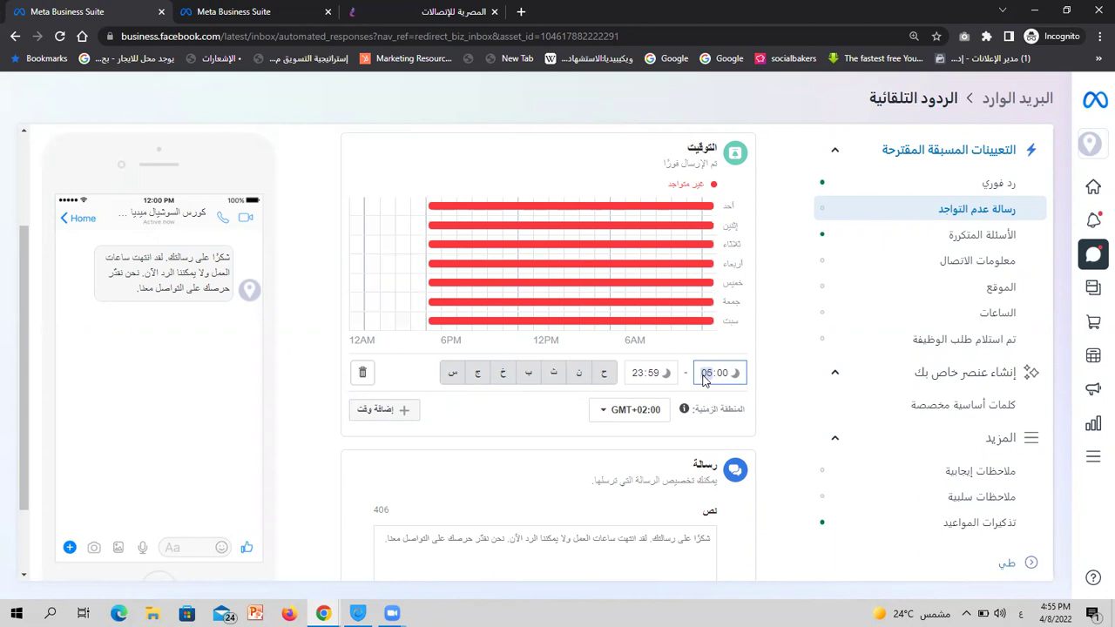
pyautogui.click(635, 376)
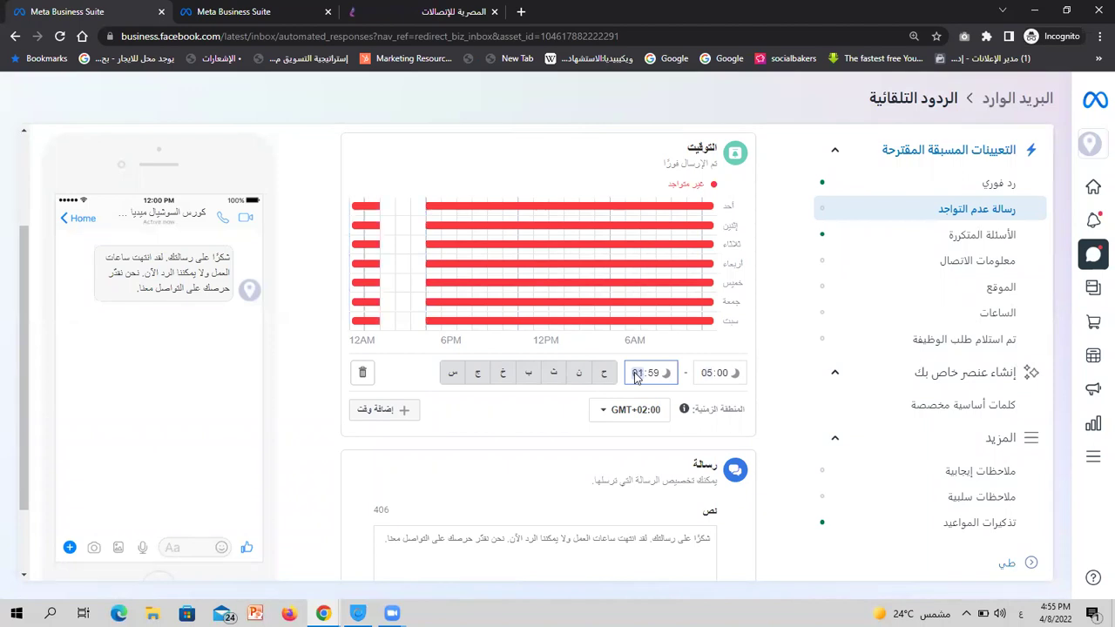
pyautogui.write('10')
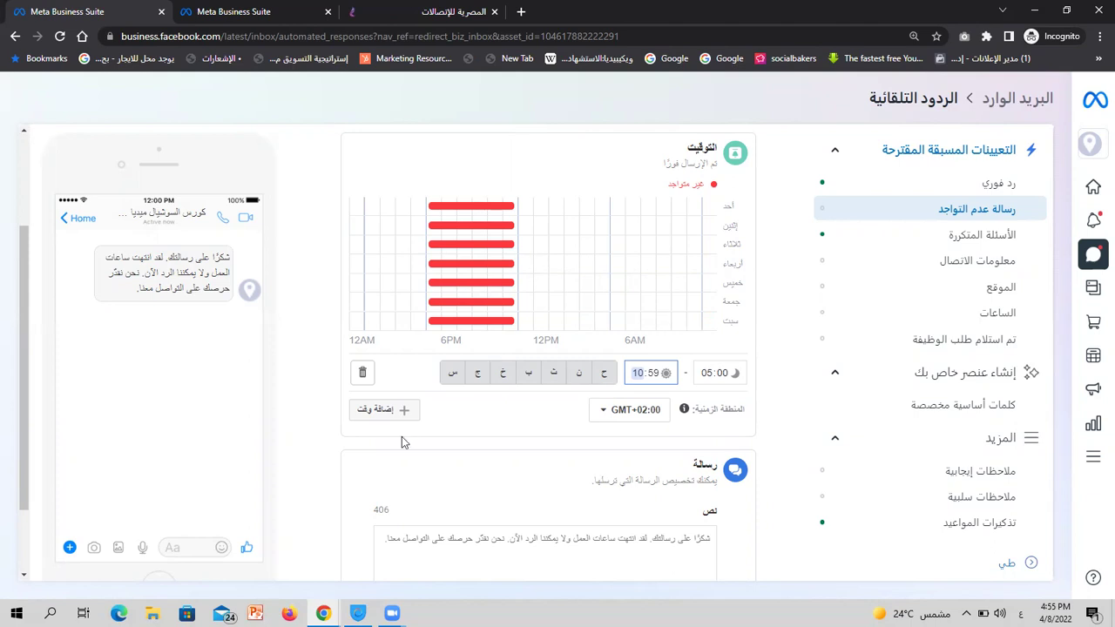
# Add a second away time range for every day except Friday, and drop Friday from the first
pyautogui.click(385, 415)
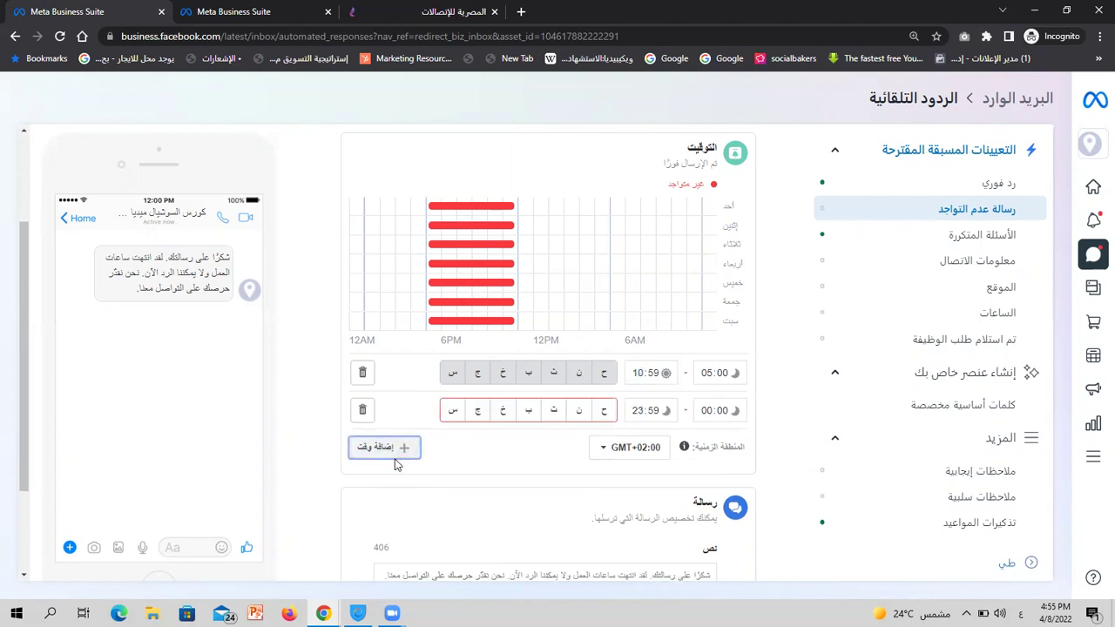
pyautogui.click(604, 415)
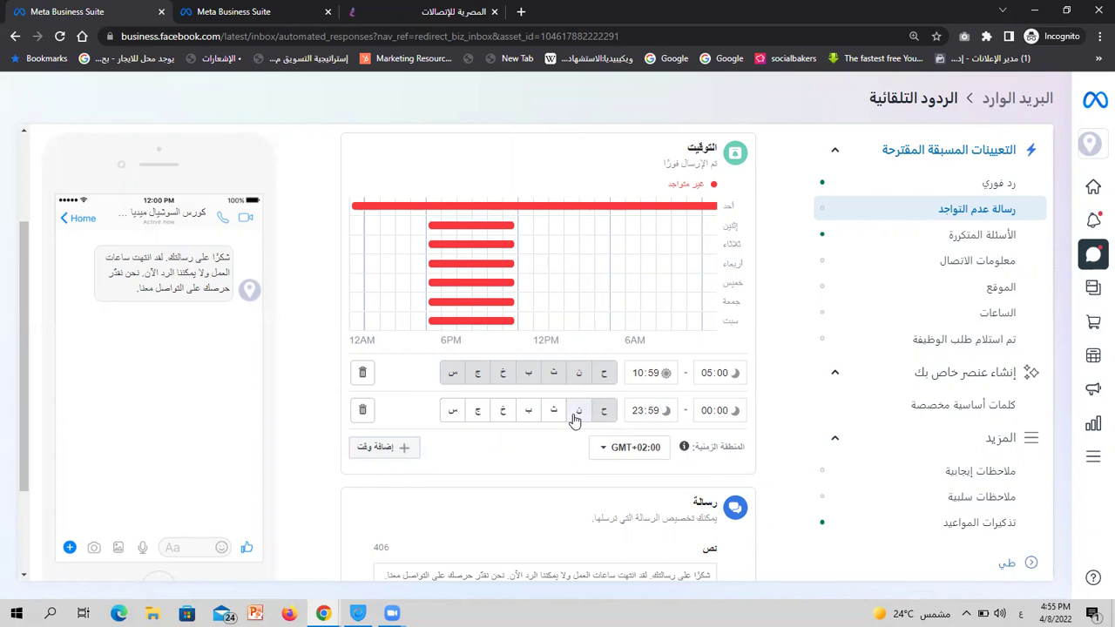
pyautogui.click(578, 414)
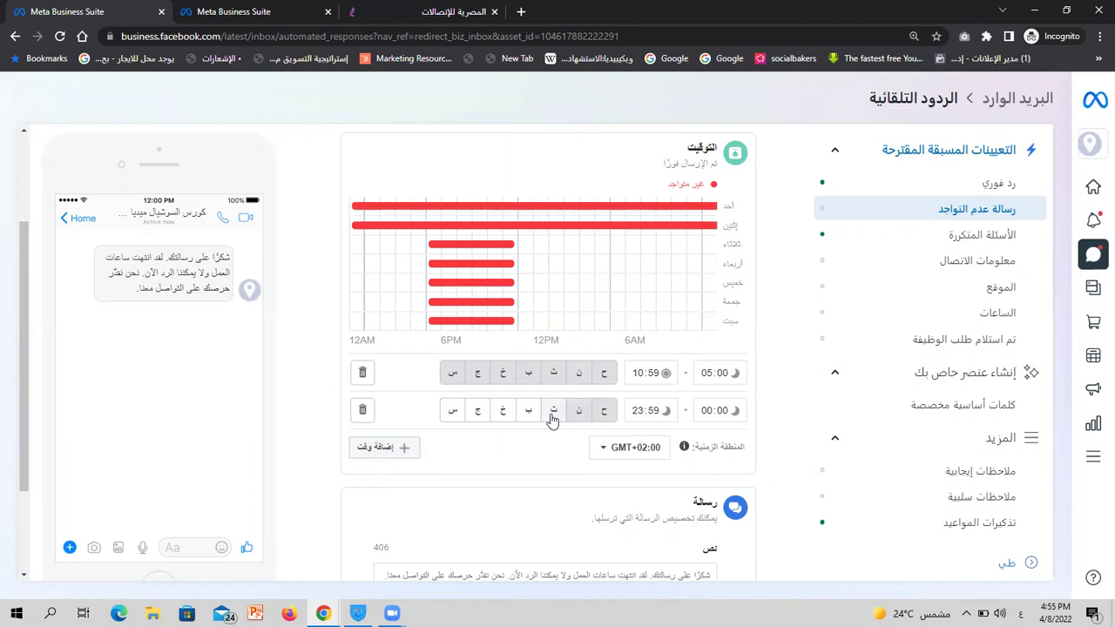
pyautogui.click(498, 415)
pyautogui.click(453, 413)
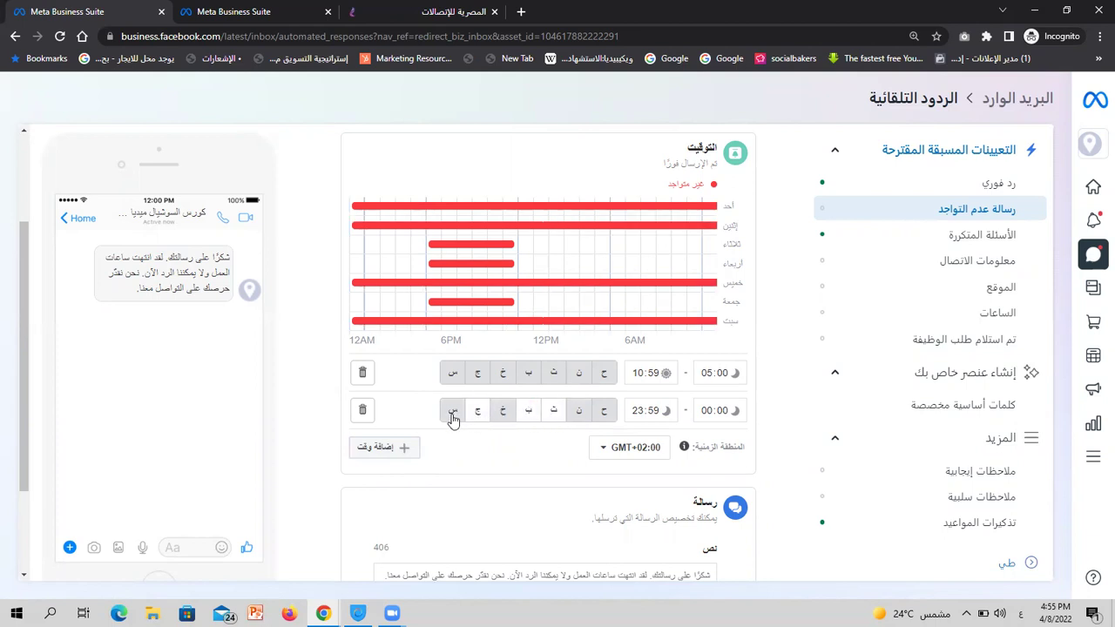
pyautogui.click(529, 413)
pyautogui.click(553, 414)
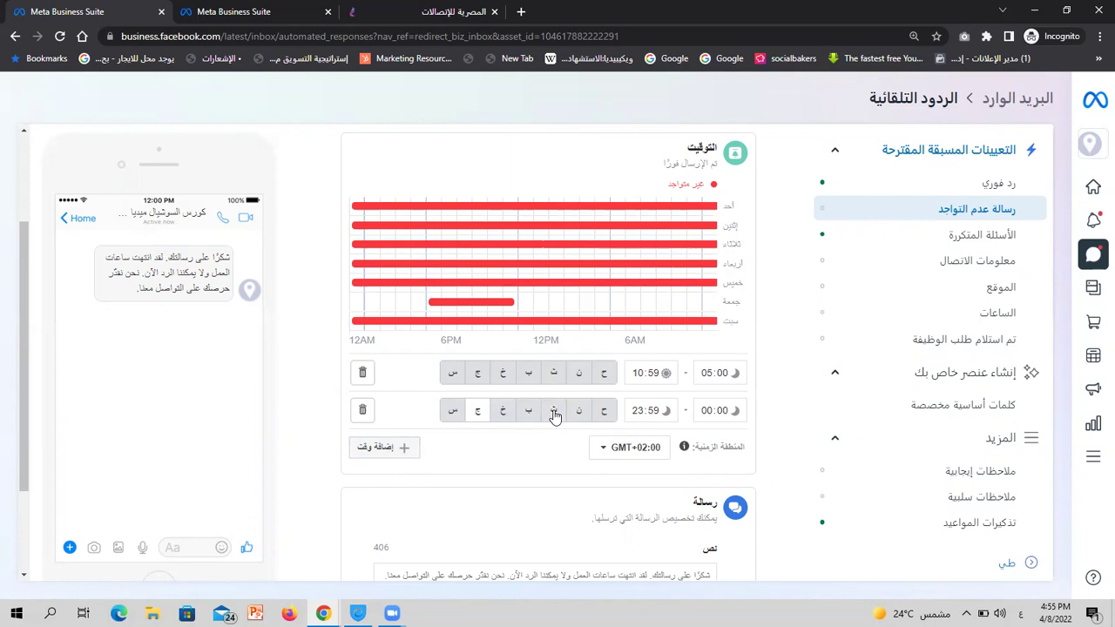
pyautogui.click(474, 375)
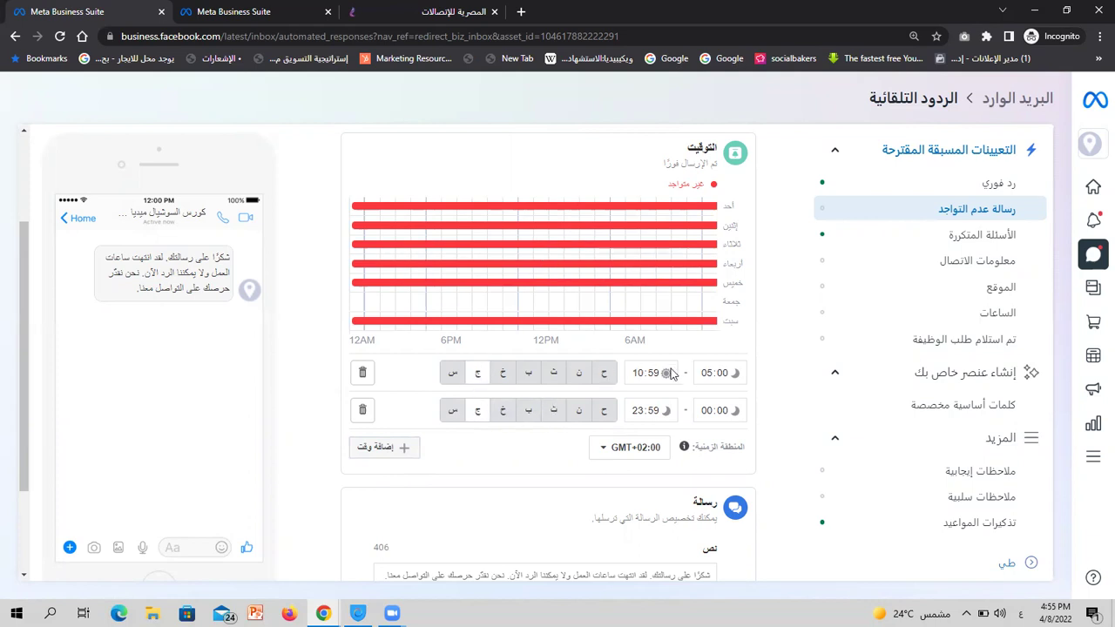
# Set the two away ranges to 00:00–09:00 and 17:00–23:59
pyautogui.click(706, 375)
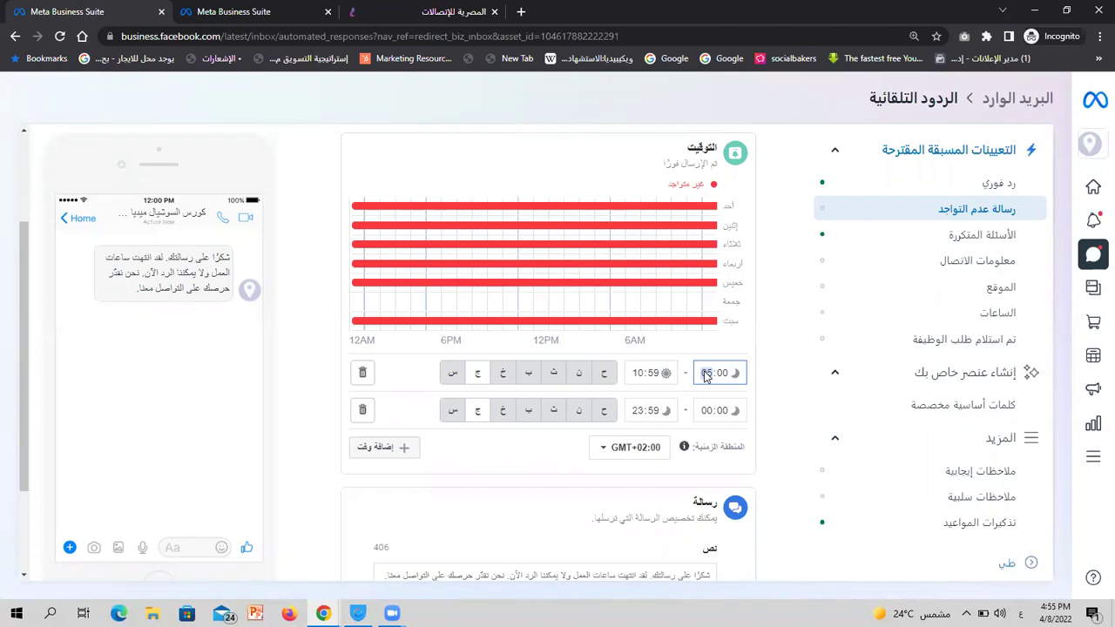
pyautogui.write('12')
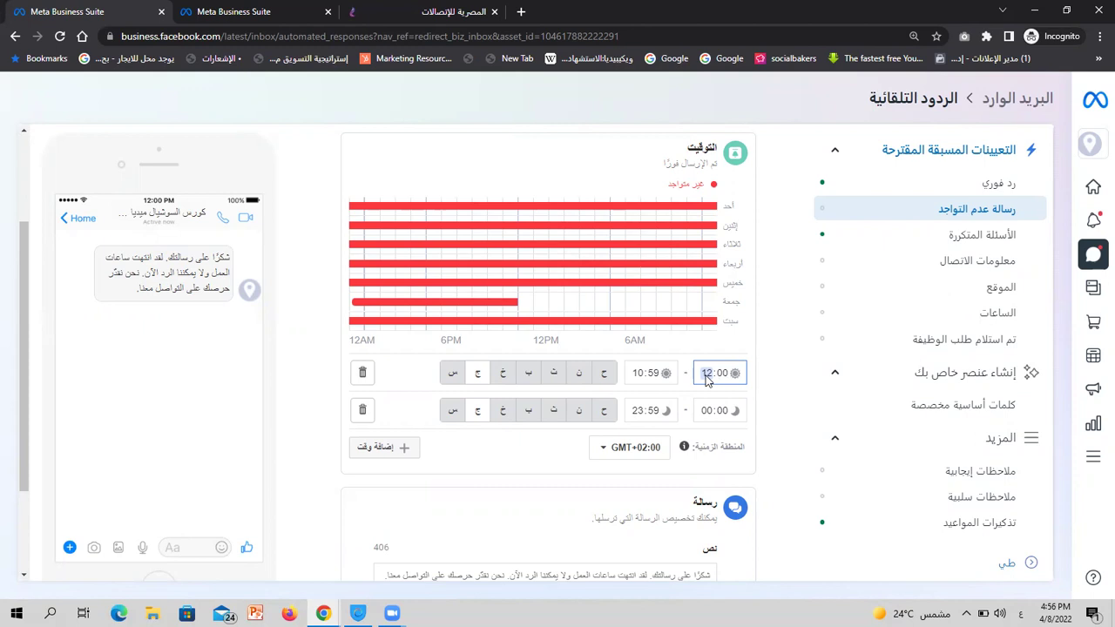
pyautogui.write('23')
pyautogui.write('00')
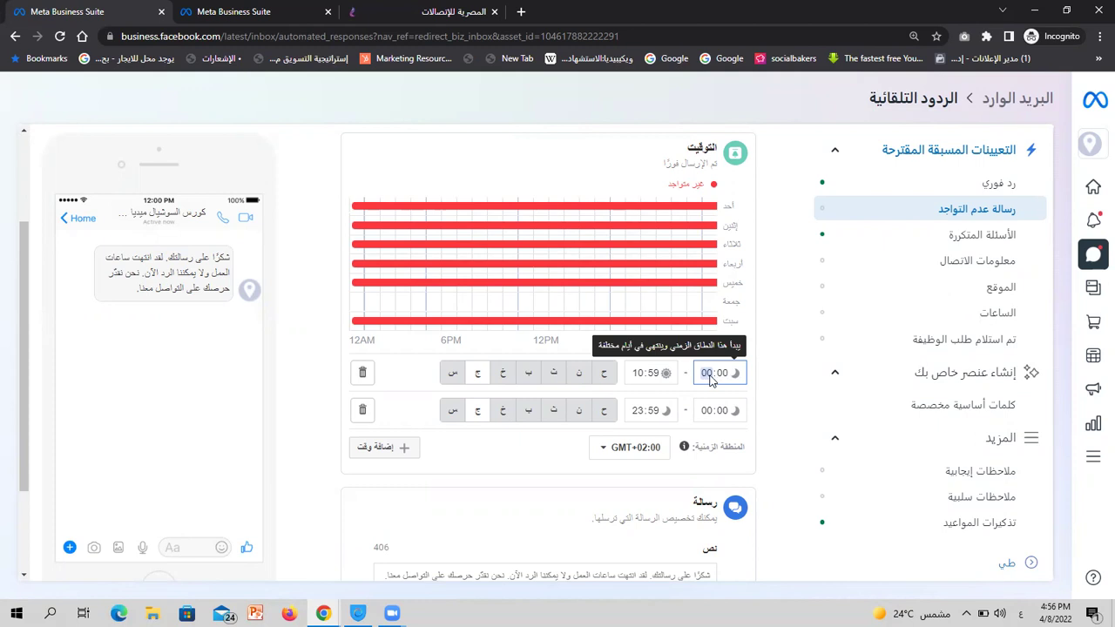
pyautogui.click(638, 379)
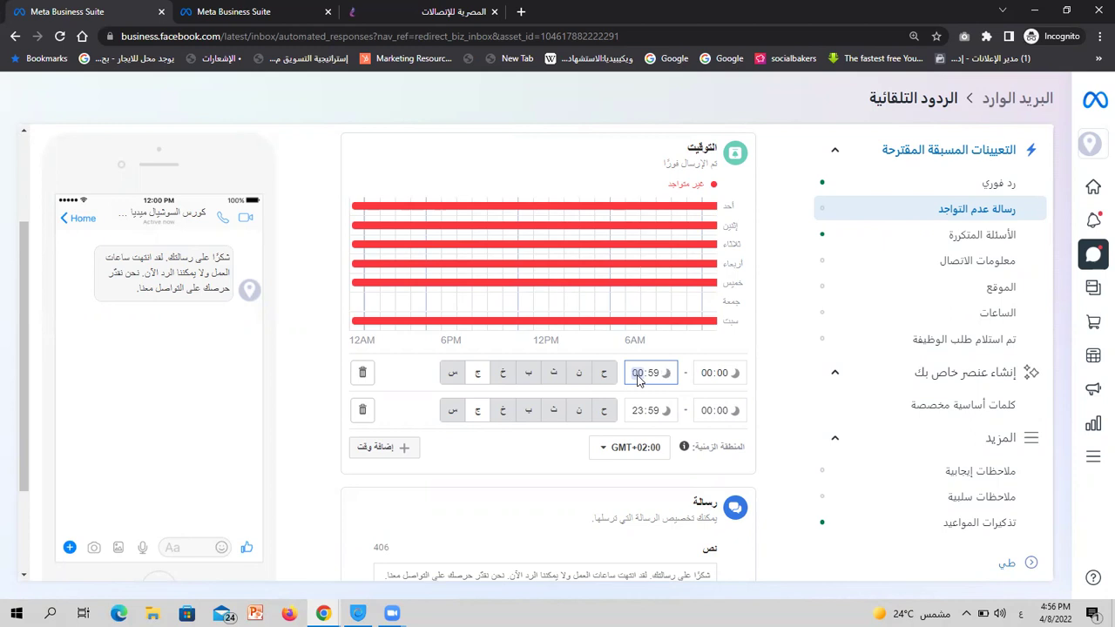
pyautogui.press('Down')
pyautogui.press('Right')
pyautogui.click(706, 410)
pyautogui.write('17')
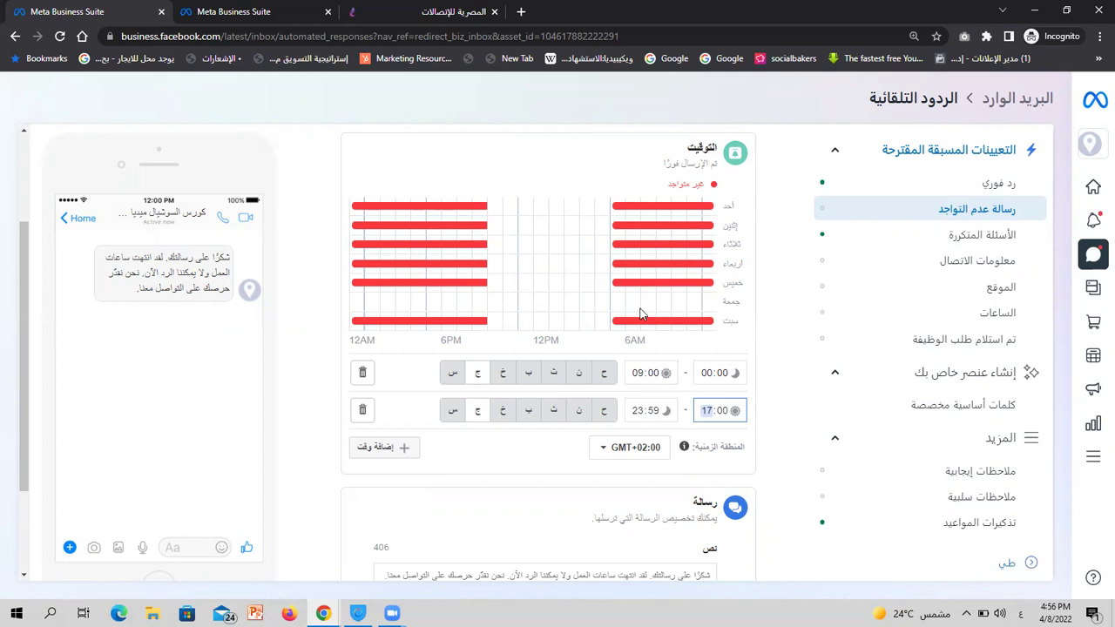
pyautogui.click(640, 373)
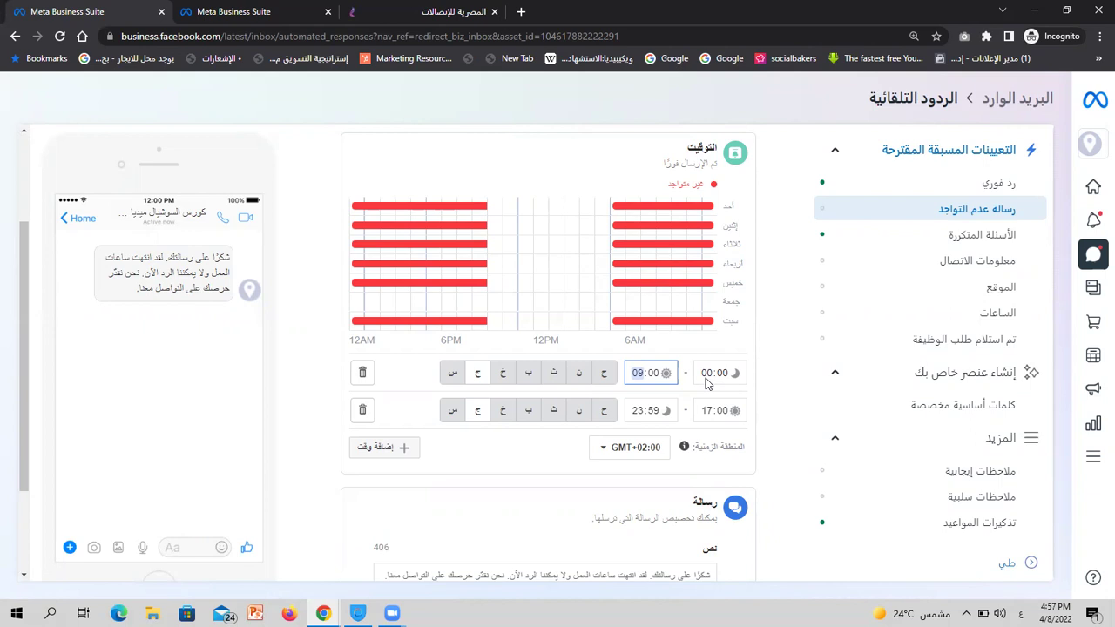
# Replace the away message text with 'محتوى الرساله'
pyautogui.scroll(-2, 302, 383)
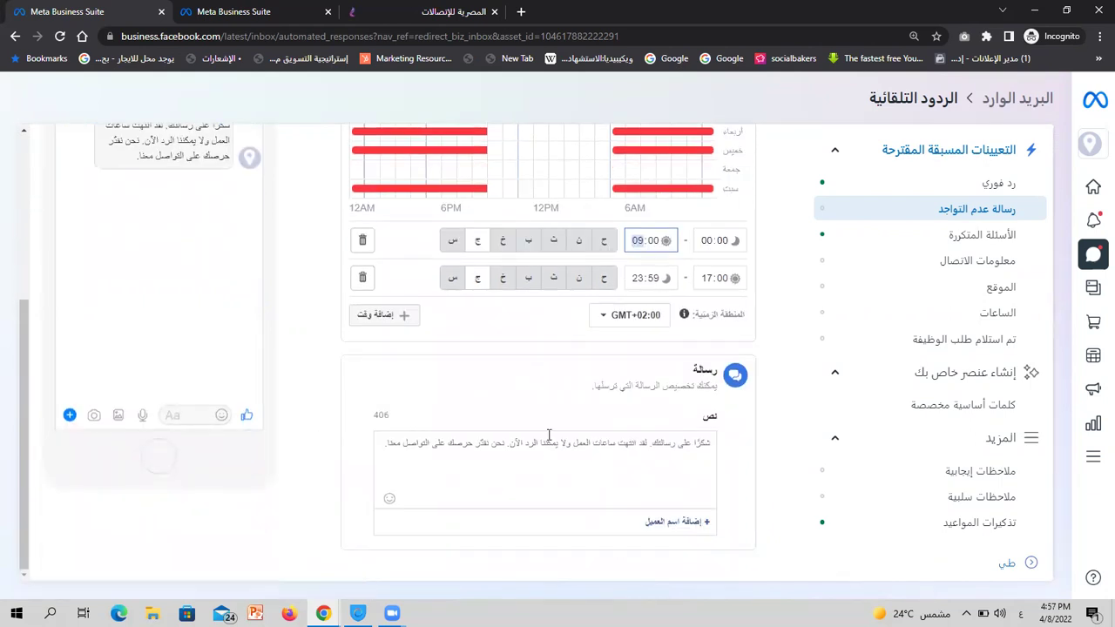
pyautogui.scroll(2, 549, 433)
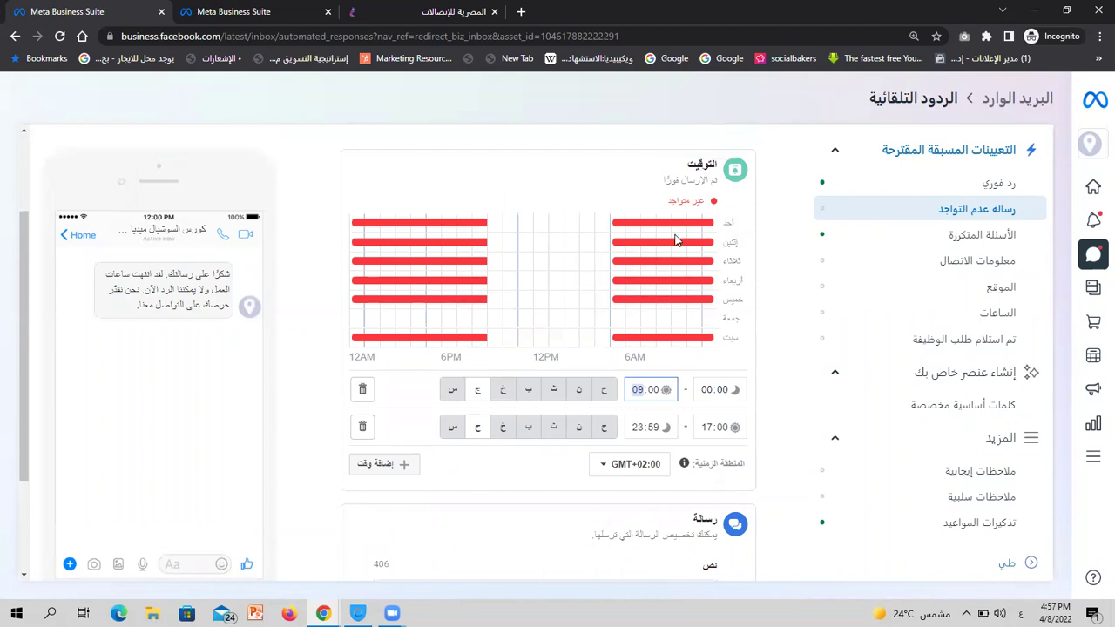
pyautogui.doubleClick(150, 275)
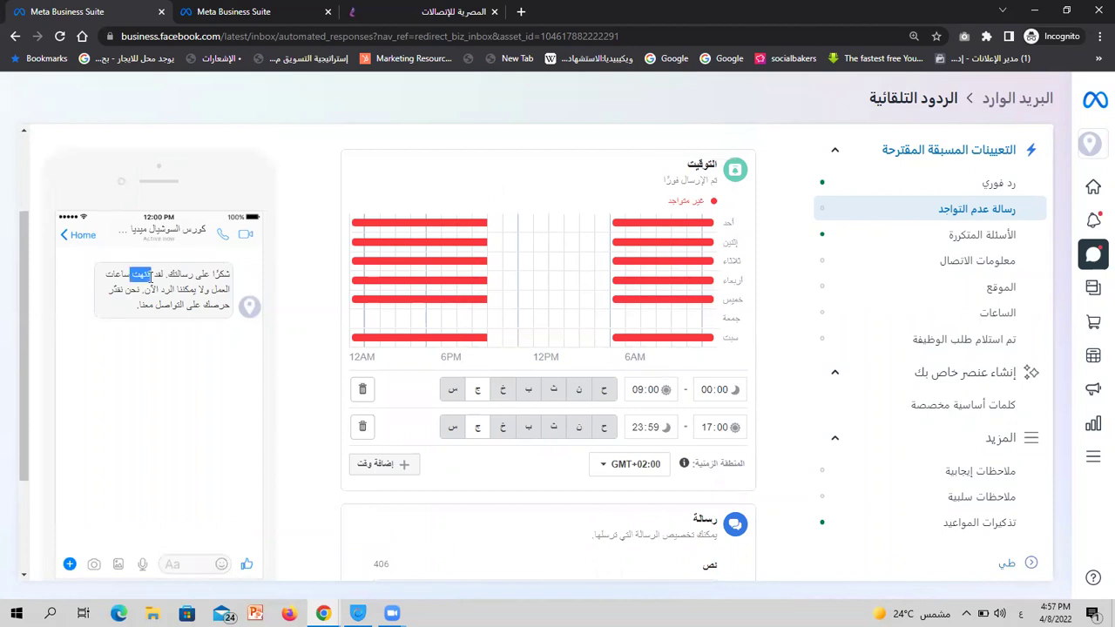
pyautogui.tripleClick(150, 275)
pyautogui.scroll(-2, 555, 197)
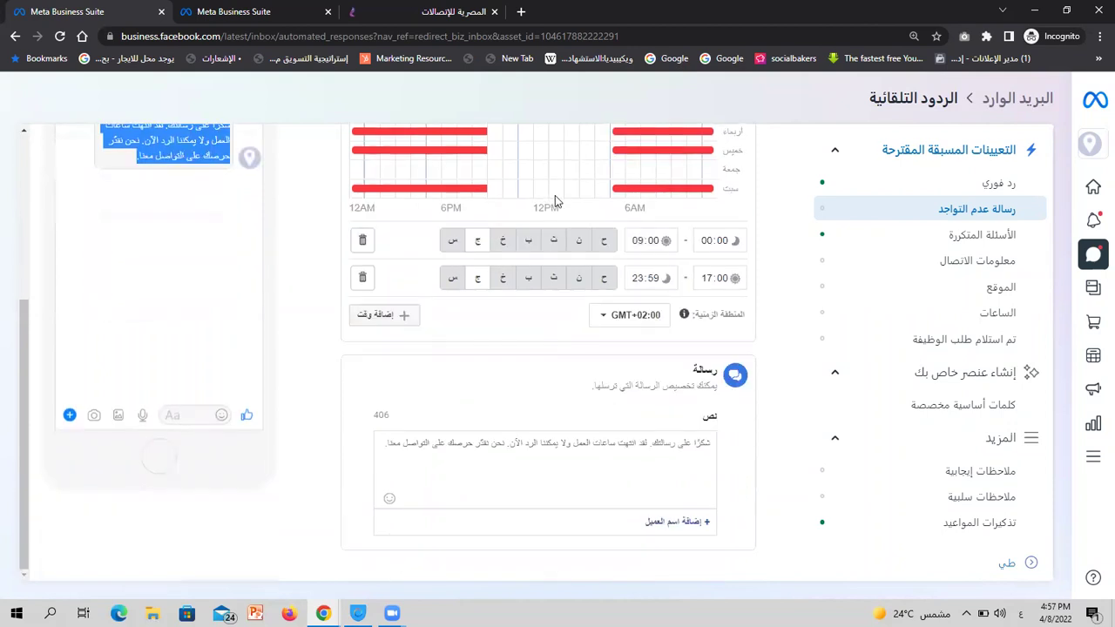
pyautogui.tripleClick(620, 444)
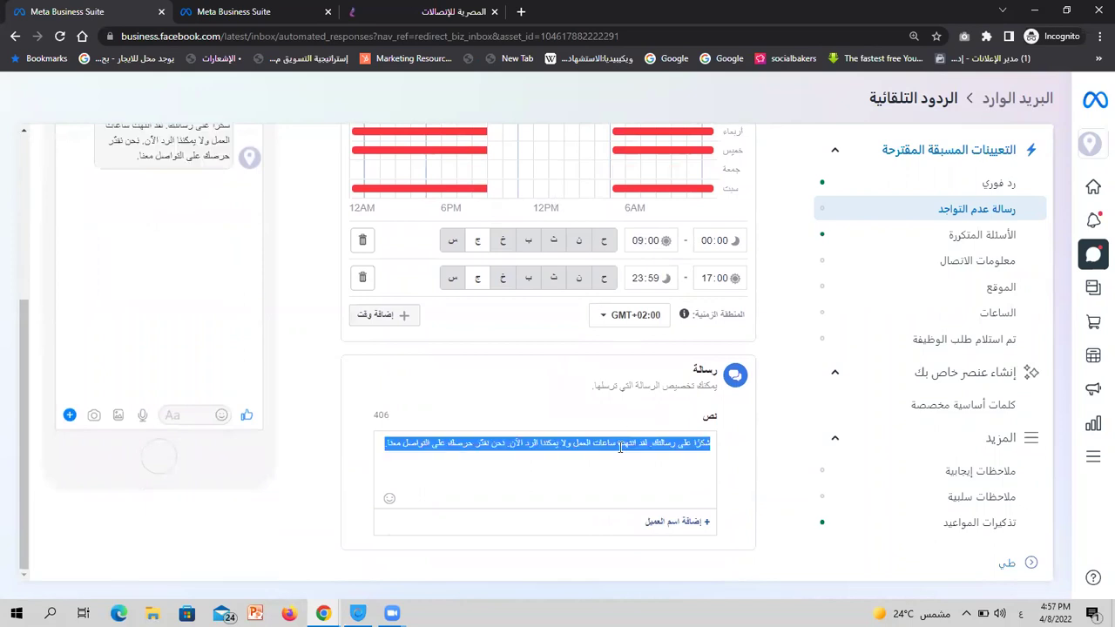
pyautogui.press('BackSpace')
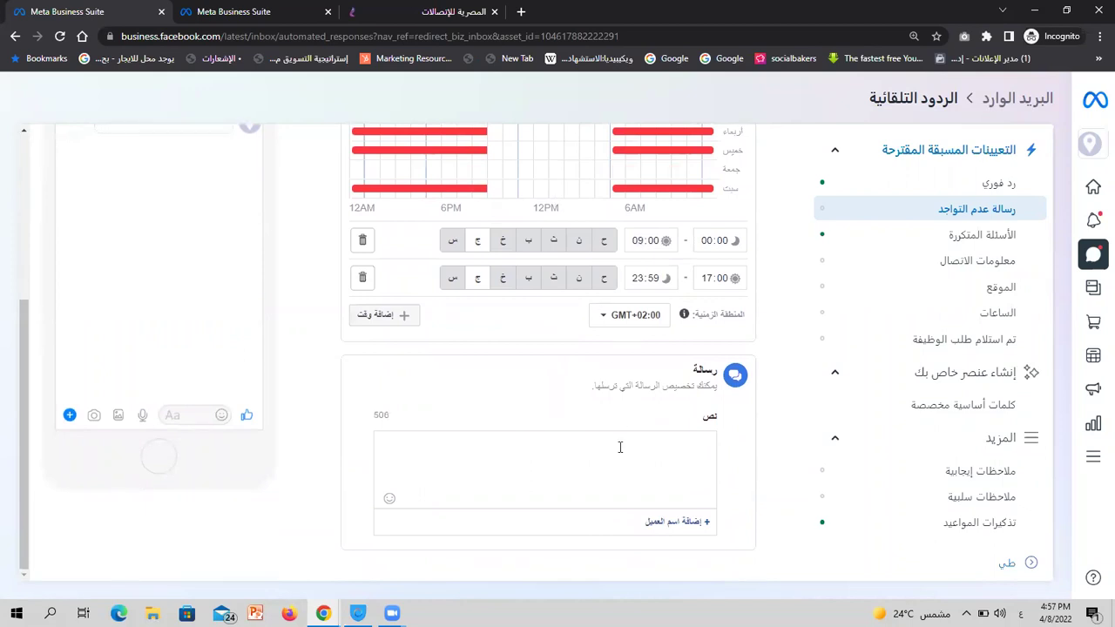
pyautogui.write('الرسال=')
pyautogui.press('BackSpace')
pyautogui.press('BackSpace')
pyautogui.press('BackSpace')
pyautogui.press('BackSpace')
pyautogui.press('BackSpace')
pyautogui.press('BackSpace')
pyautogui.press('BackSpace')
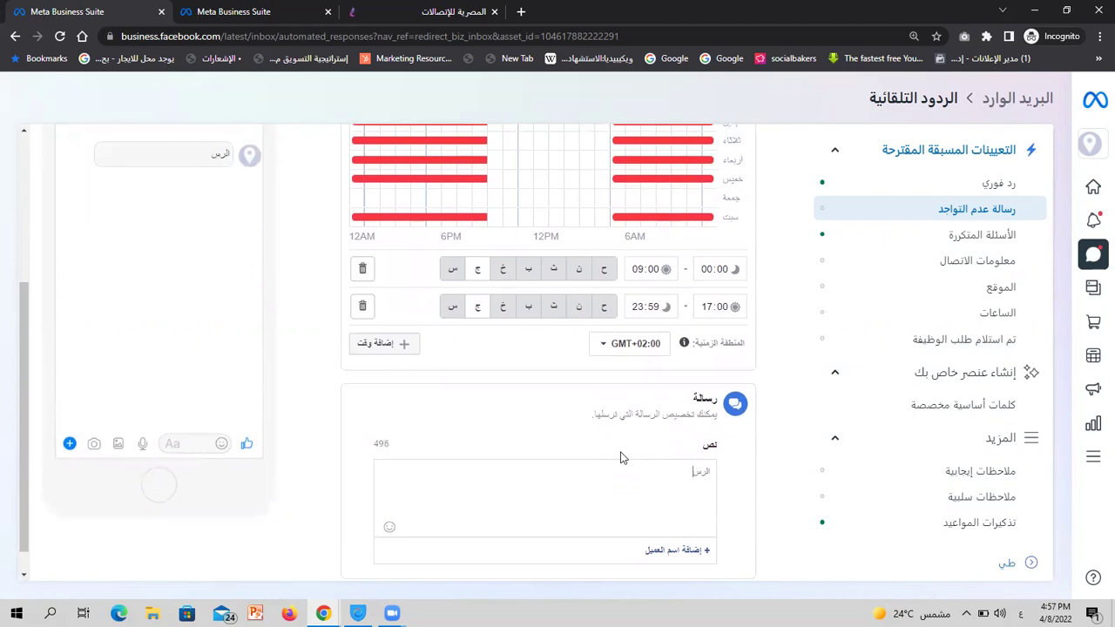
pyautogui.write('محتوى الرساله')
# Save the away message settings without inserting a customer name field
pyautogui.scroll(1, 669, 378)
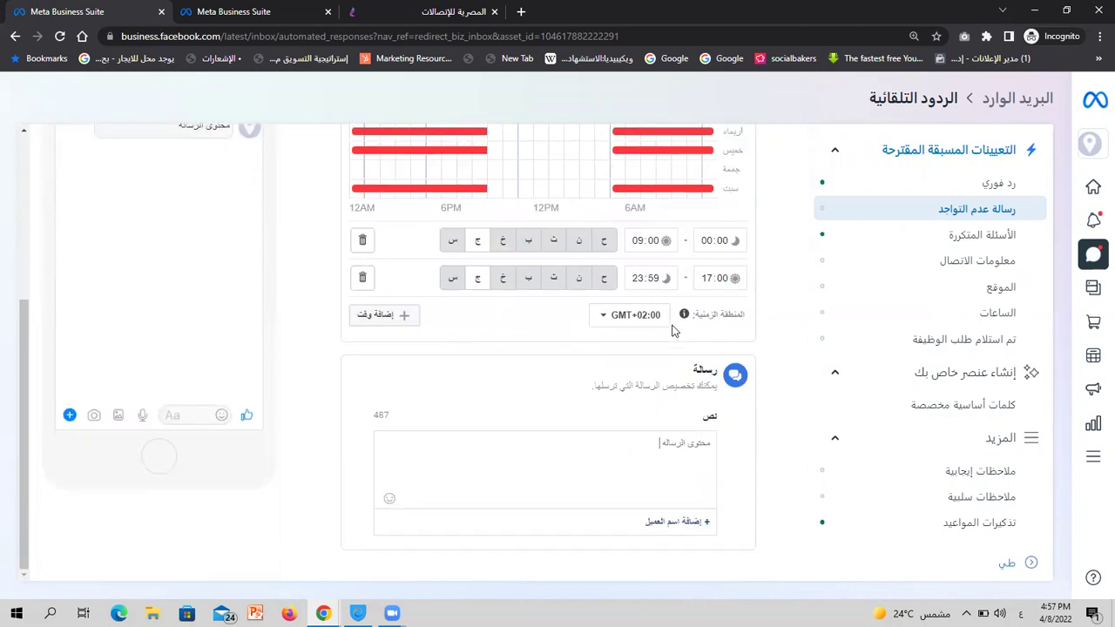
pyautogui.click(672, 522)
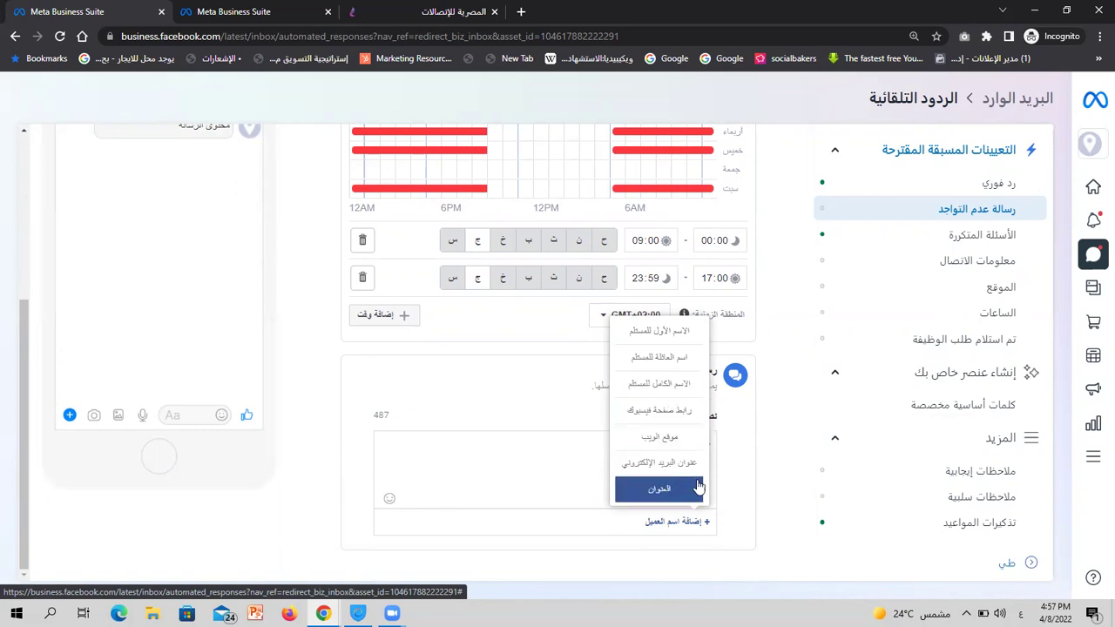
pyautogui.click(318, 465)
pyautogui.scroll(3, 299, 285)
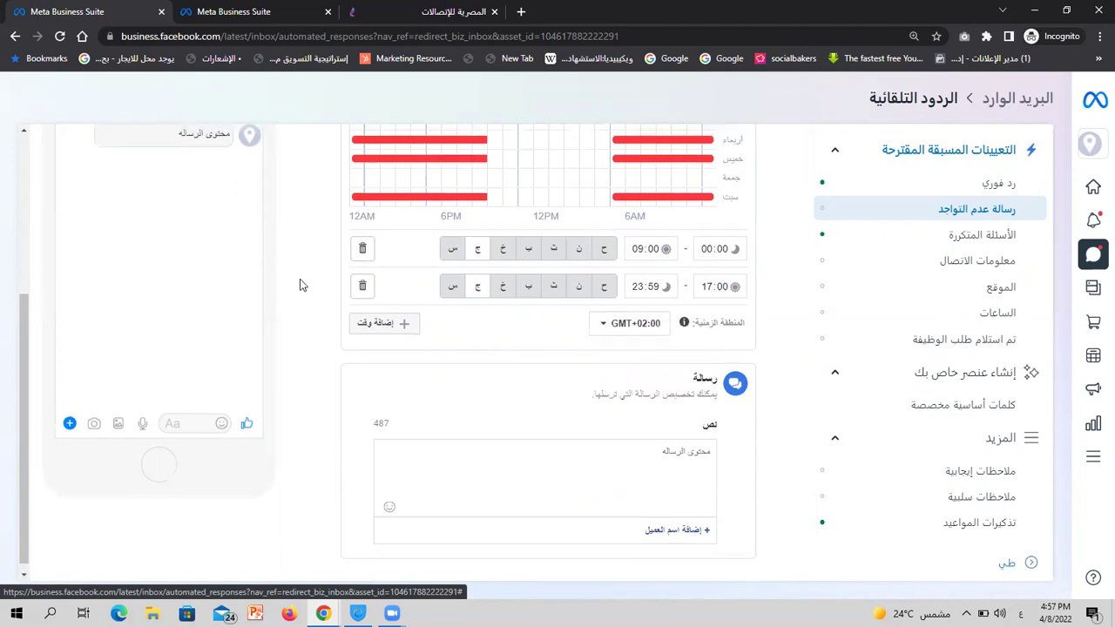
pyautogui.click(60, 204)
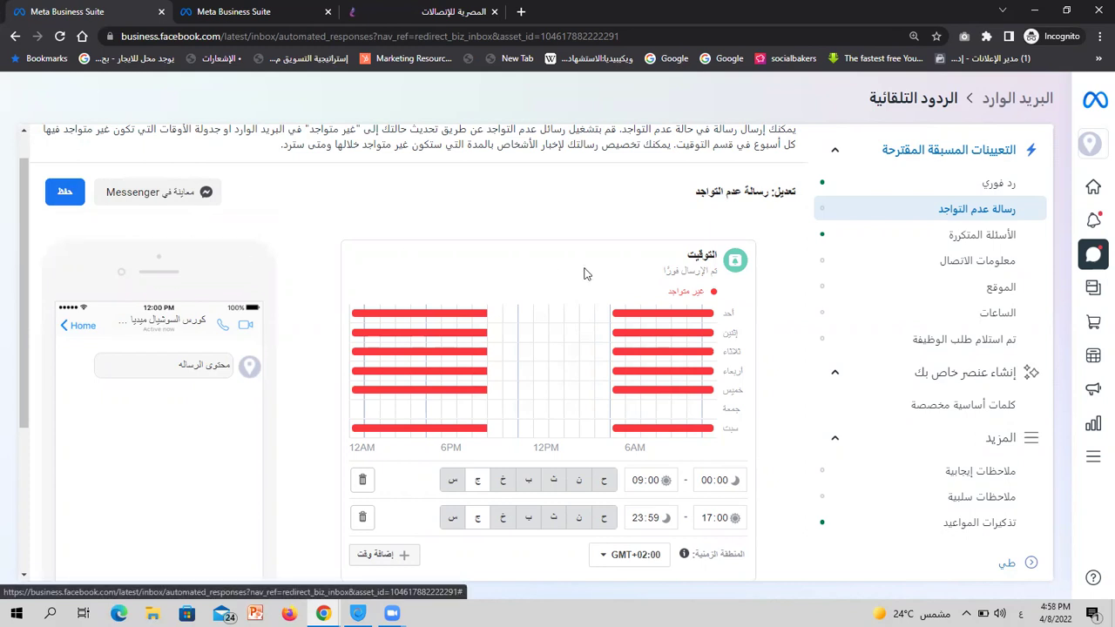
# Turn off the instant reply automation
pyautogui.scroll(1, 754, 195)
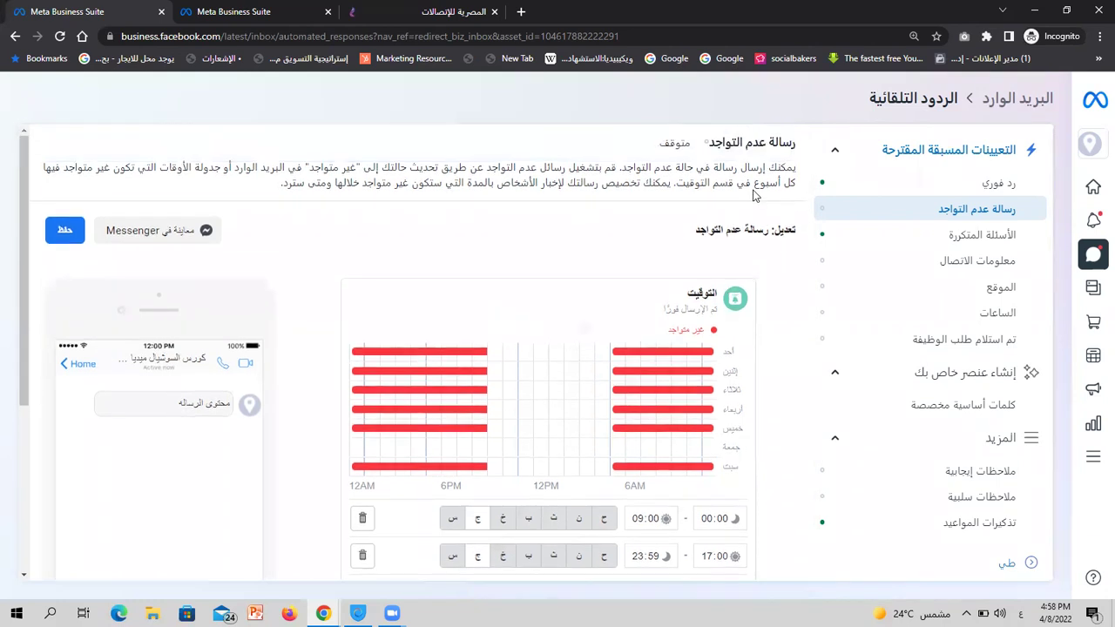
pyautogui.click(880, 246)
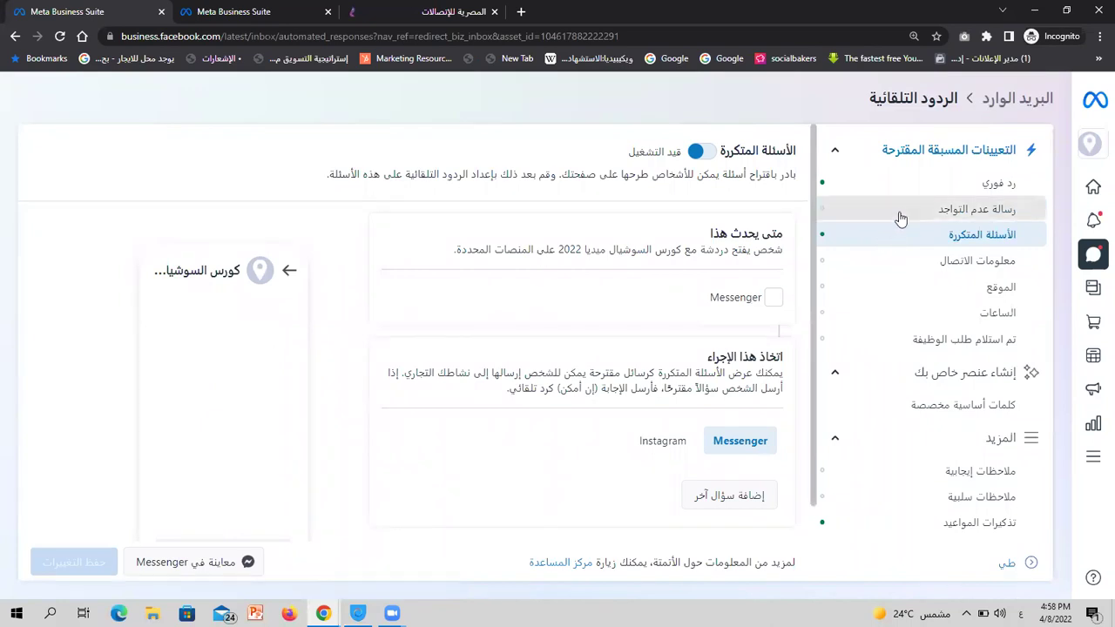
pyautogui.click(899, 212)
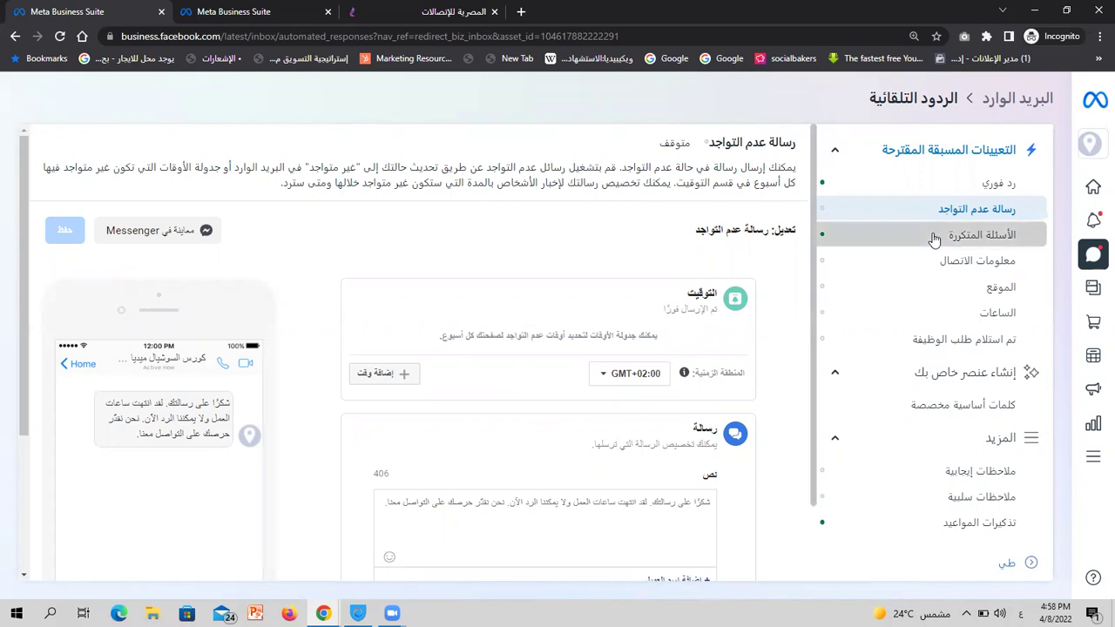
pyautogui.click(934, 238)
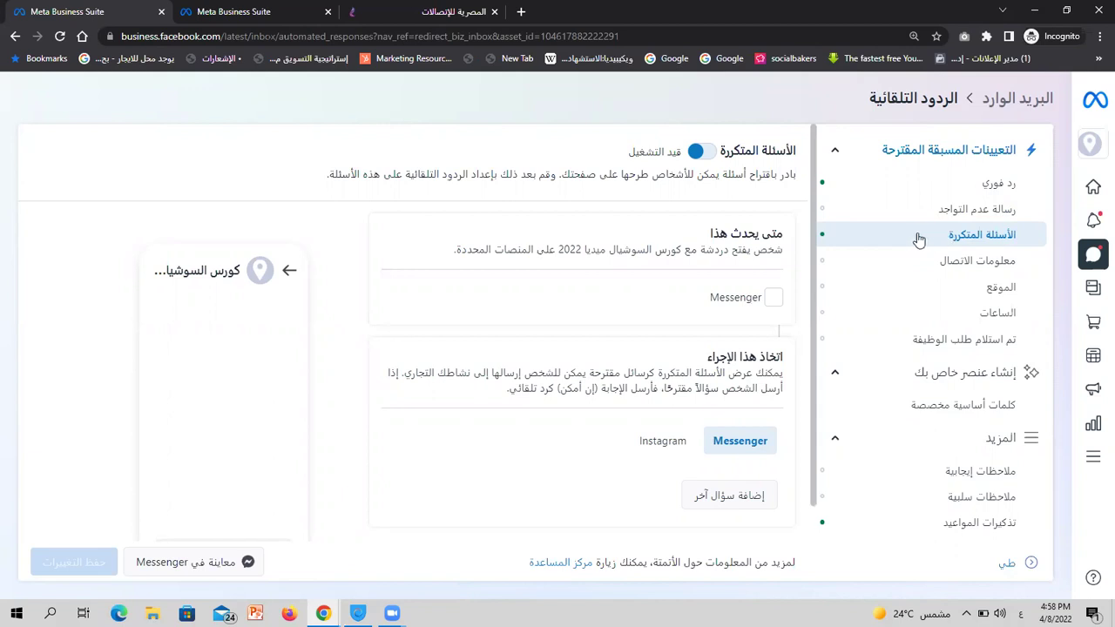
pyautogui.click(942, 188)
pyautogui.click(741, 144)
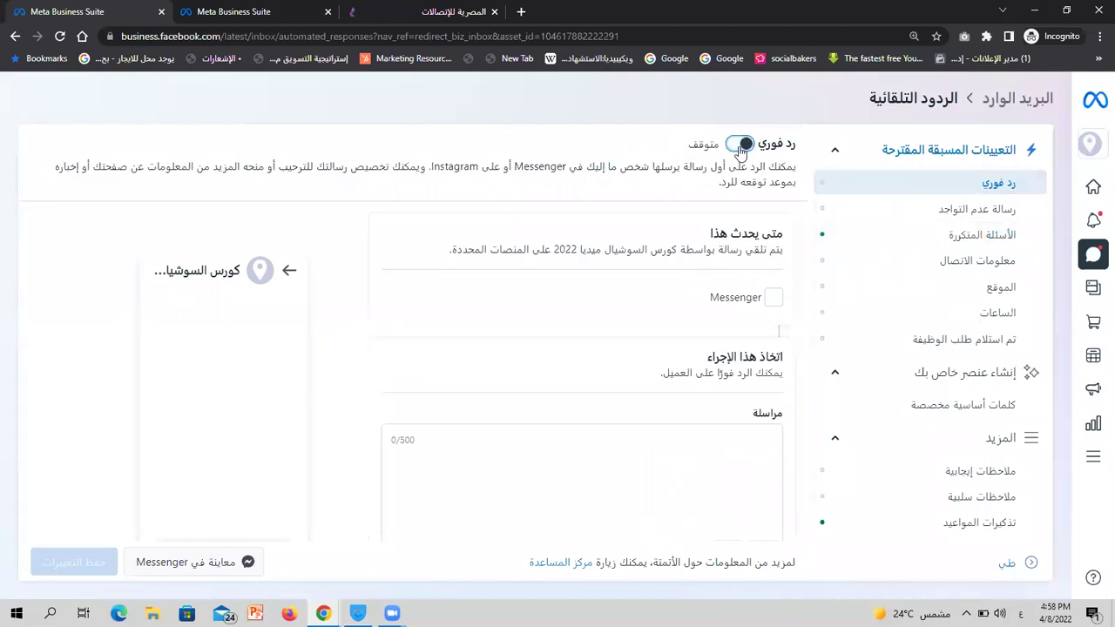
# Enable frequently asked questions to appear in Messenger chats
pyautogui.click(930, 237)
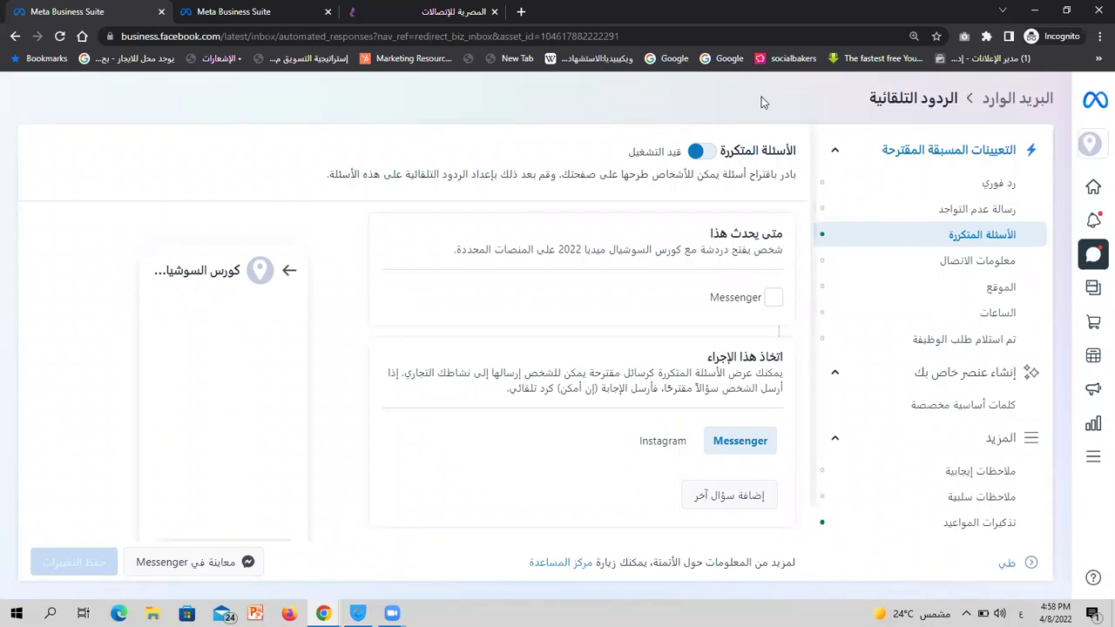
pyautogui.click(772, 299)
pyautogui.scroll(-2, 780, 264)
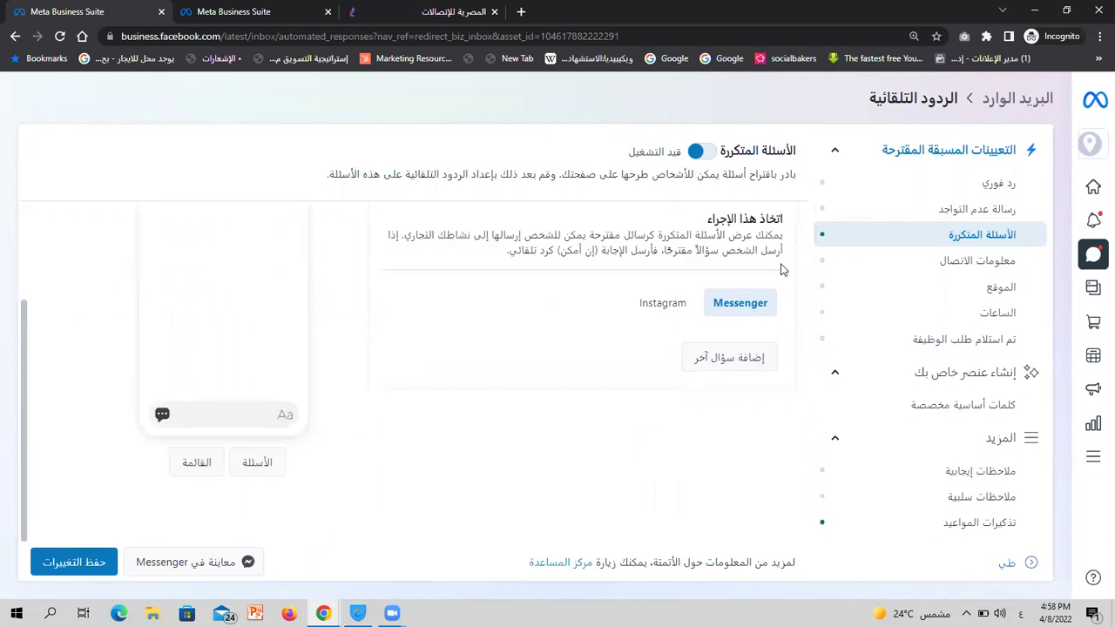
pyautogui.scroll(2, 780, 269)
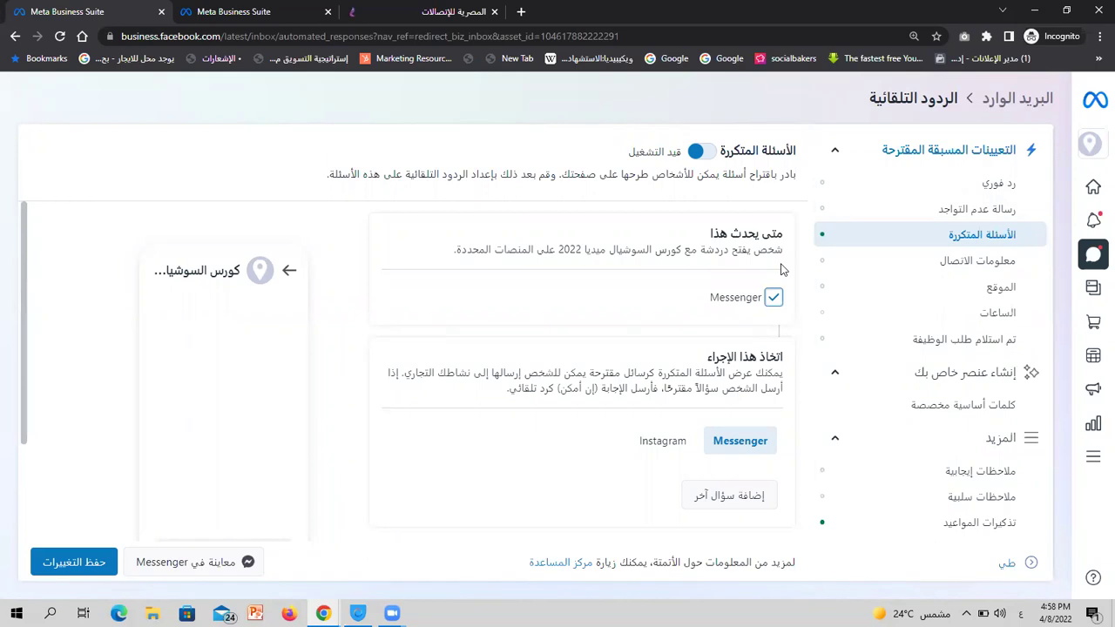
pyautogui.scroll(-2, 781, 270)
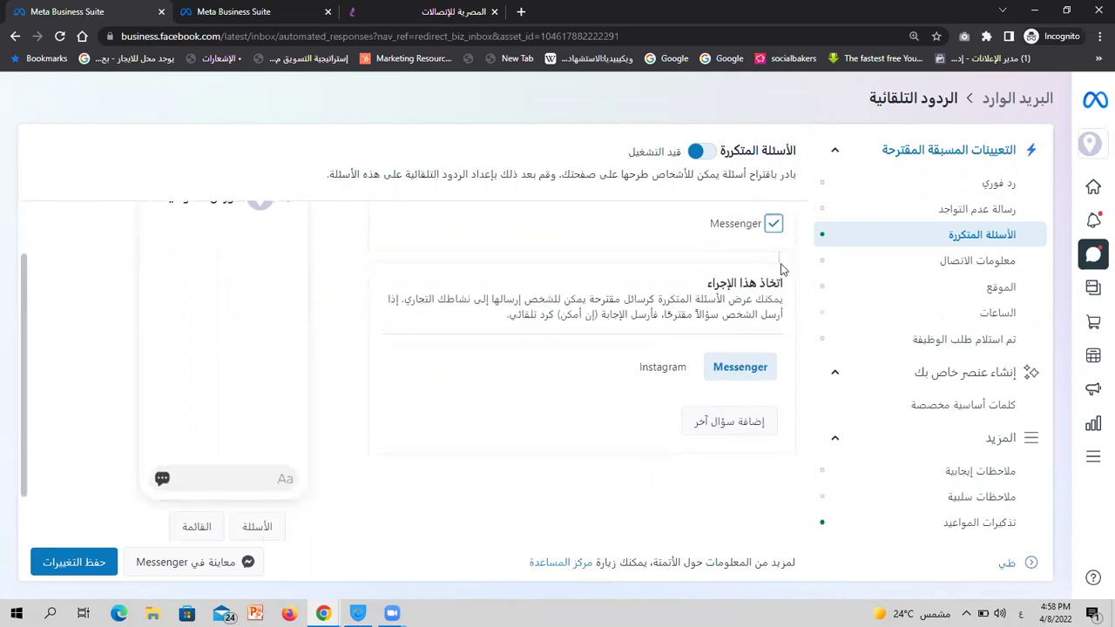
pyautogui.scroll(-2, 781, 270)
# Add FAQ question 1 with the text 'تفاصيل الكورس'
pyautogui.click(759, 356)
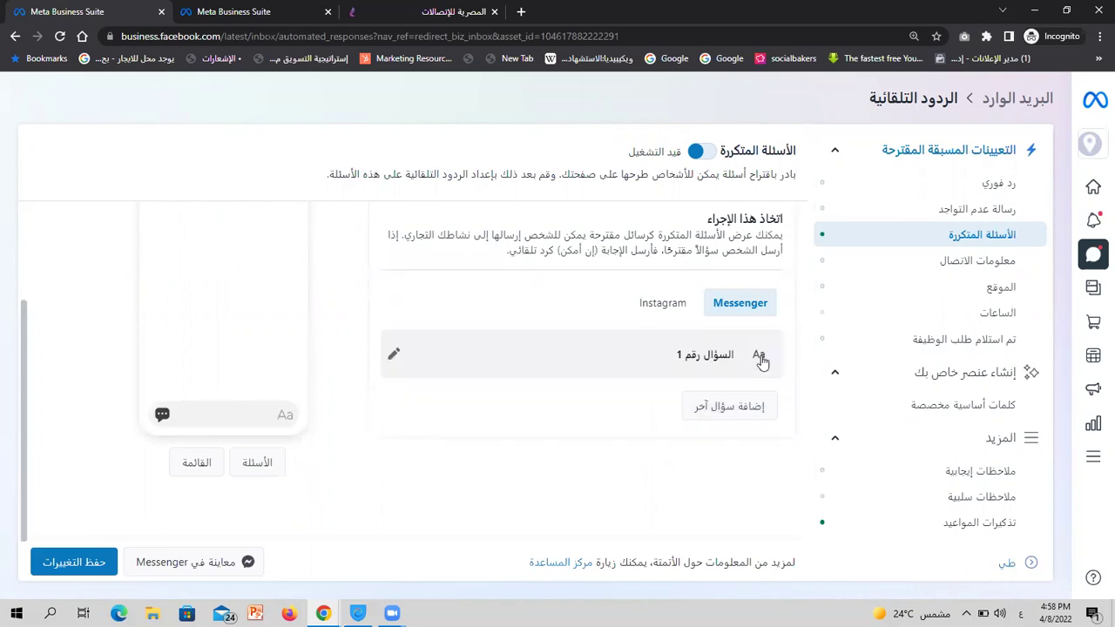
pyautogui.click(394, 355)
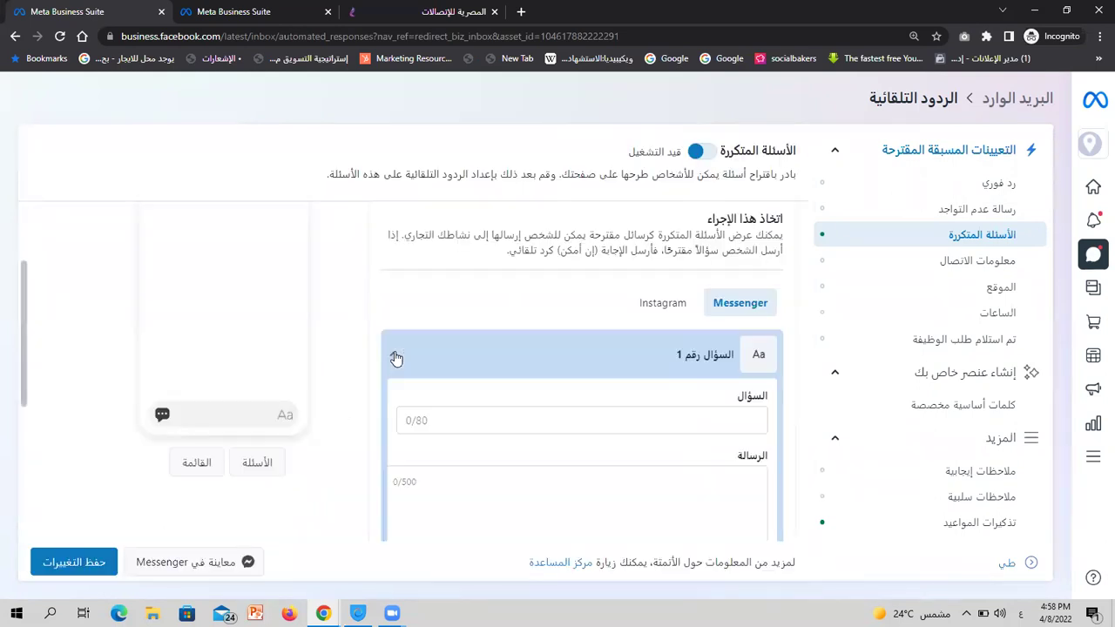
pyautogui.click(393, 356)
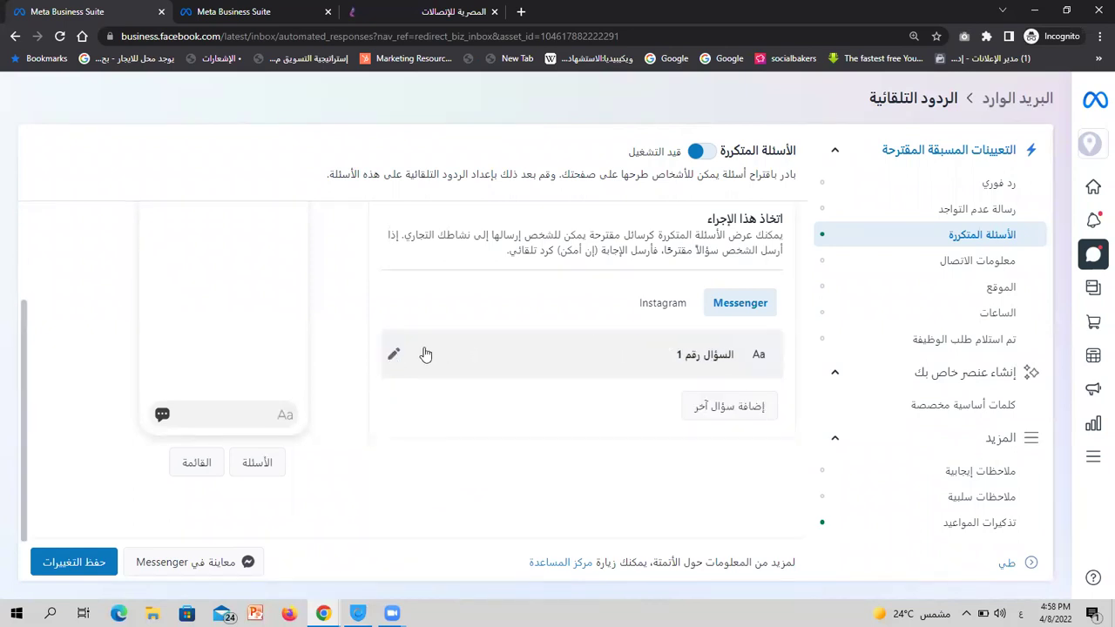
pyautogui.click(395, 357)
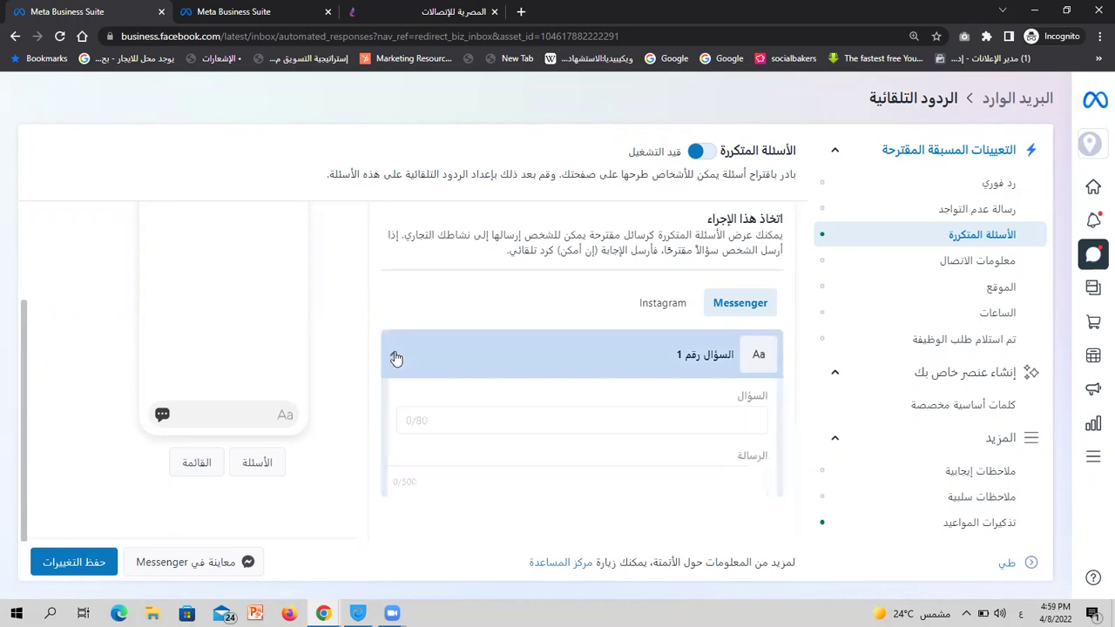
pyautogui.click(597, 416)
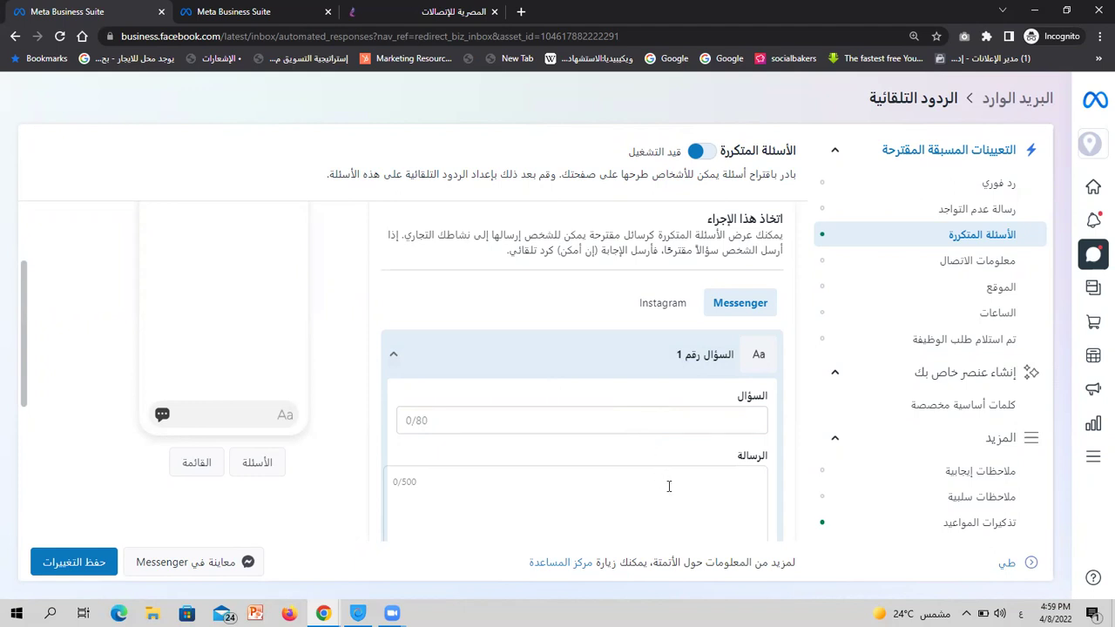
pyautogui.click(693, 424)
pyautogui.write('ال')
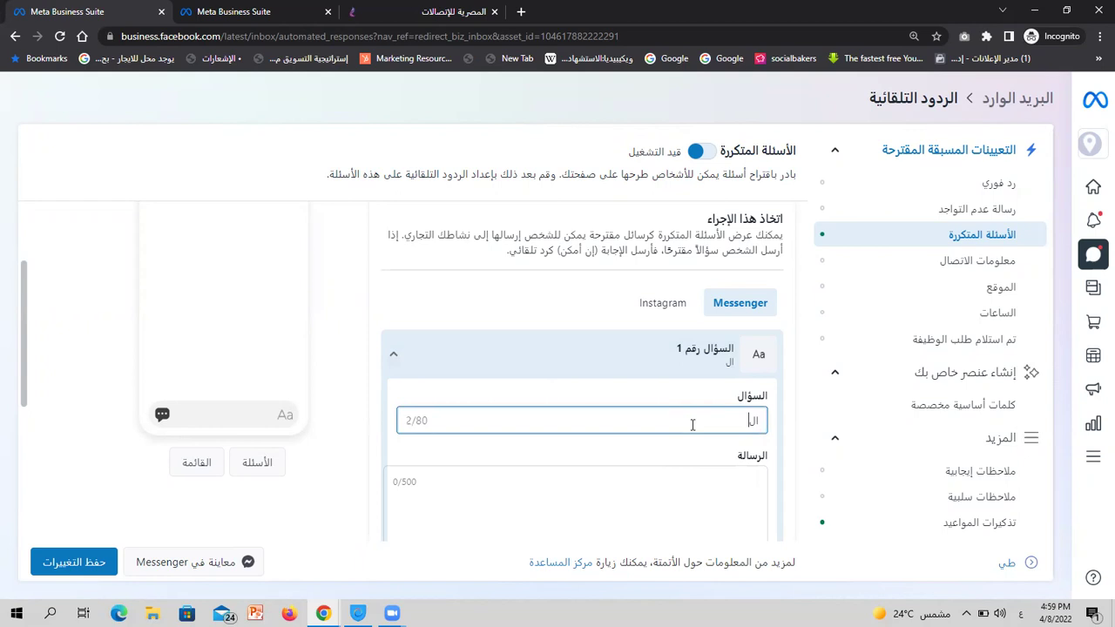
pyautogui.press('BackSpace')
pyautogui.press('BackSpace')
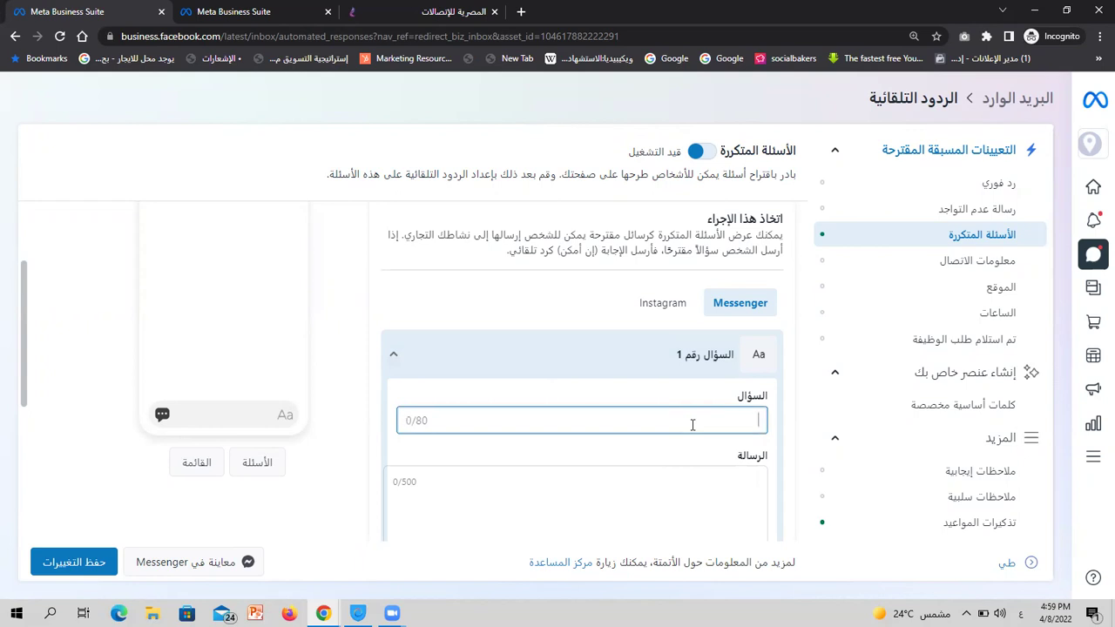
pyautogui.write('تفاص')
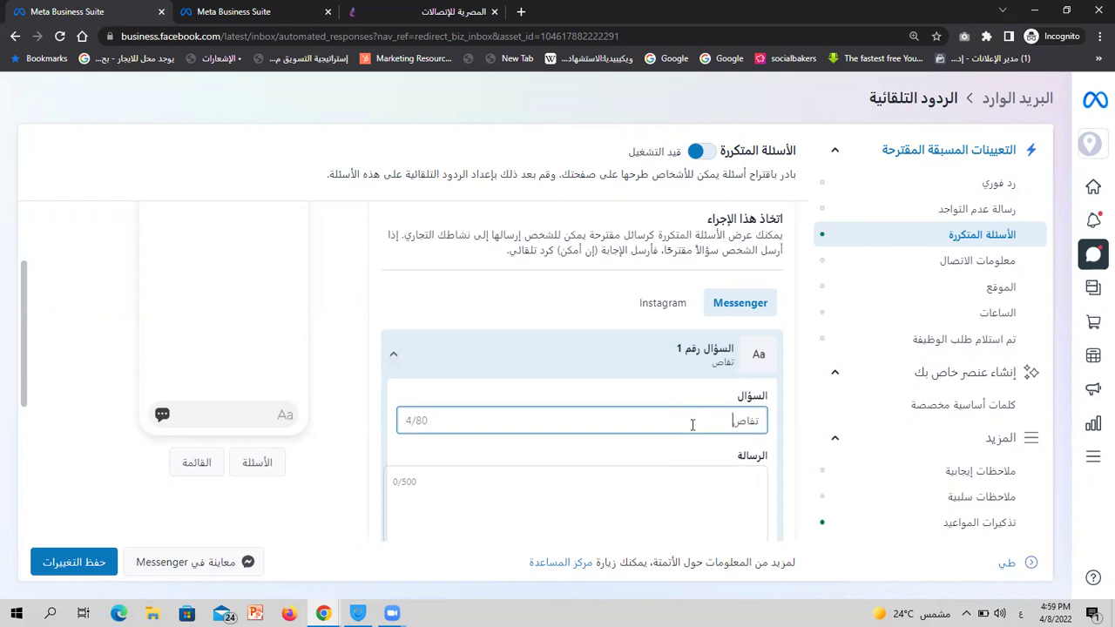
pyautogui.write('يل الكورس')
pyautogui.scroll(-1, 693, 424)
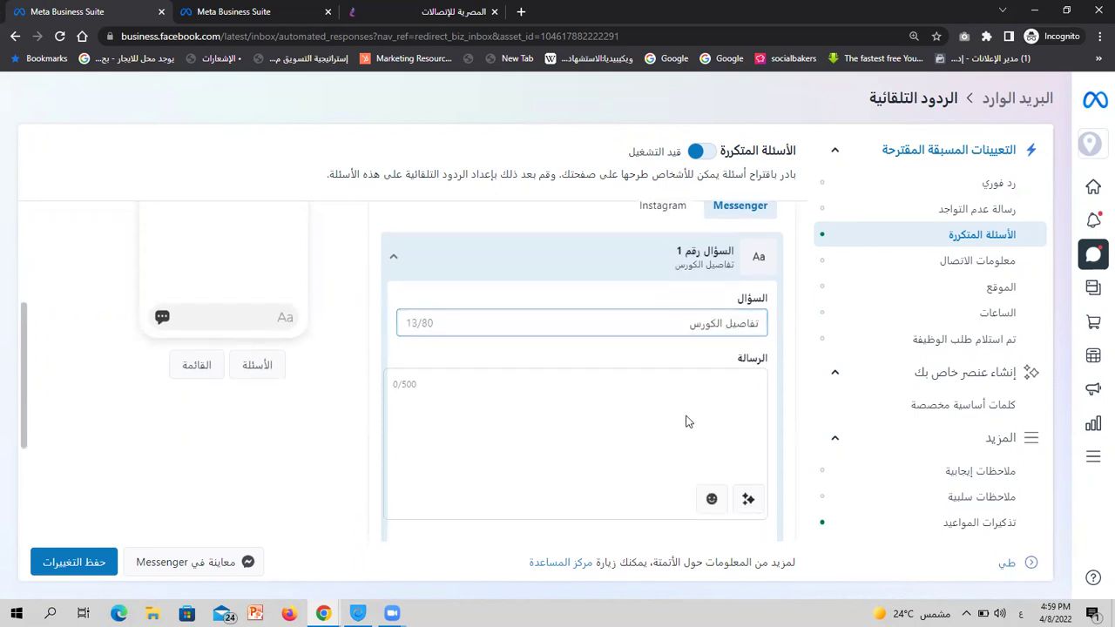
# Preview the personalization options for question 1's reply without adding any
pyautogui.doubleClick(409, 384)
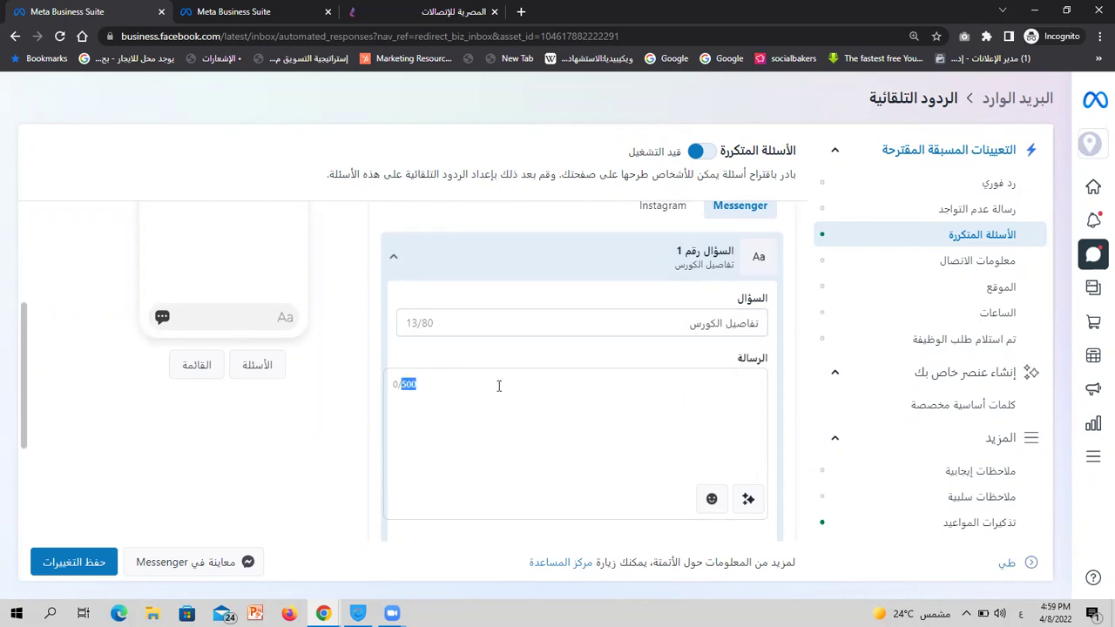
pyautogui.click(746, 500)
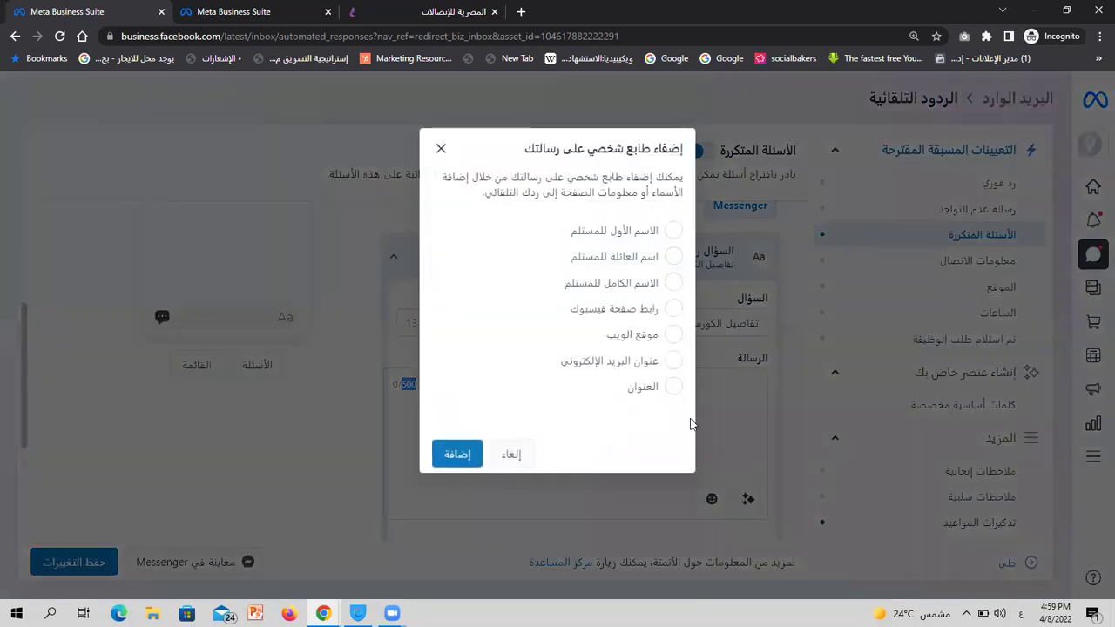
pyautogui.click(519, 453)
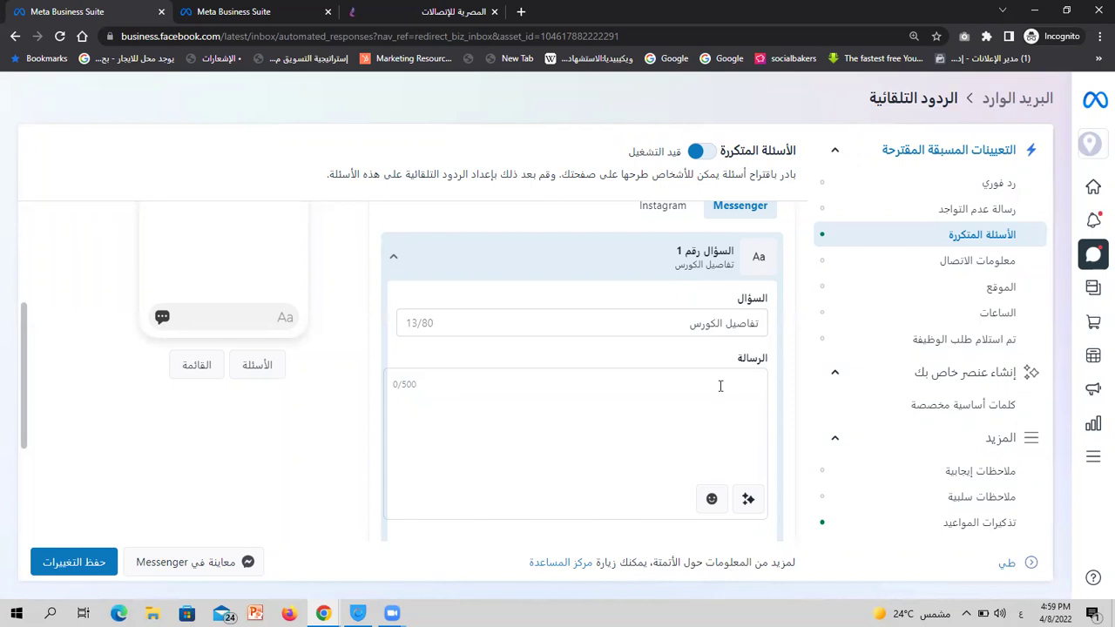
pyautogui.scroll(-2, 374, 402)
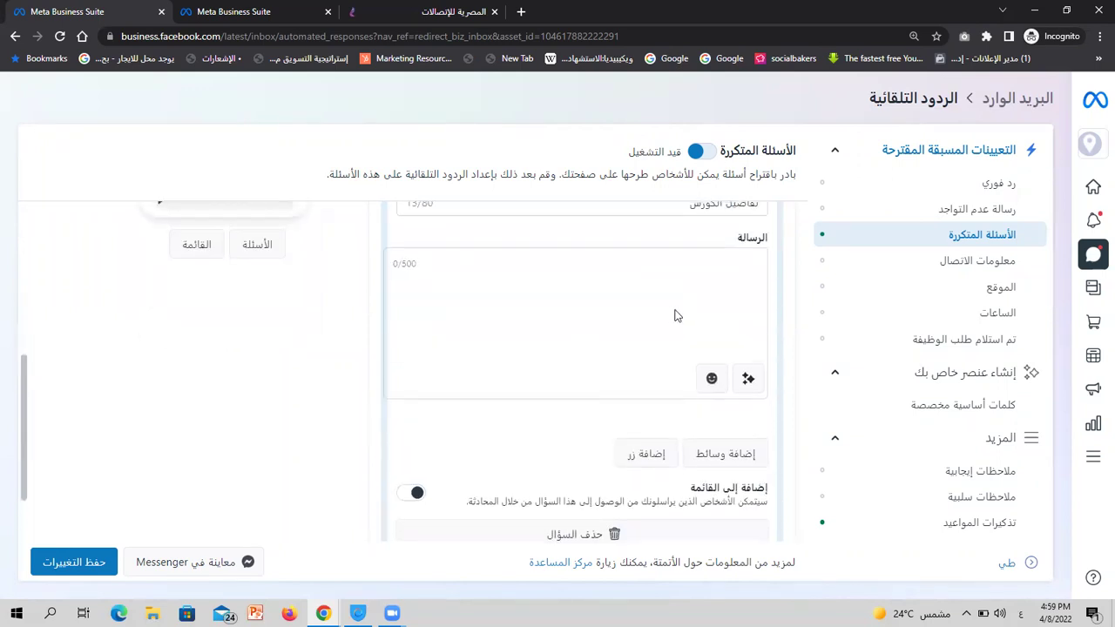
# Add an empty button to question 1's reply, skipping the media attachment
pyautogui.click(675, 322)
pyautogui.click(745, 454)
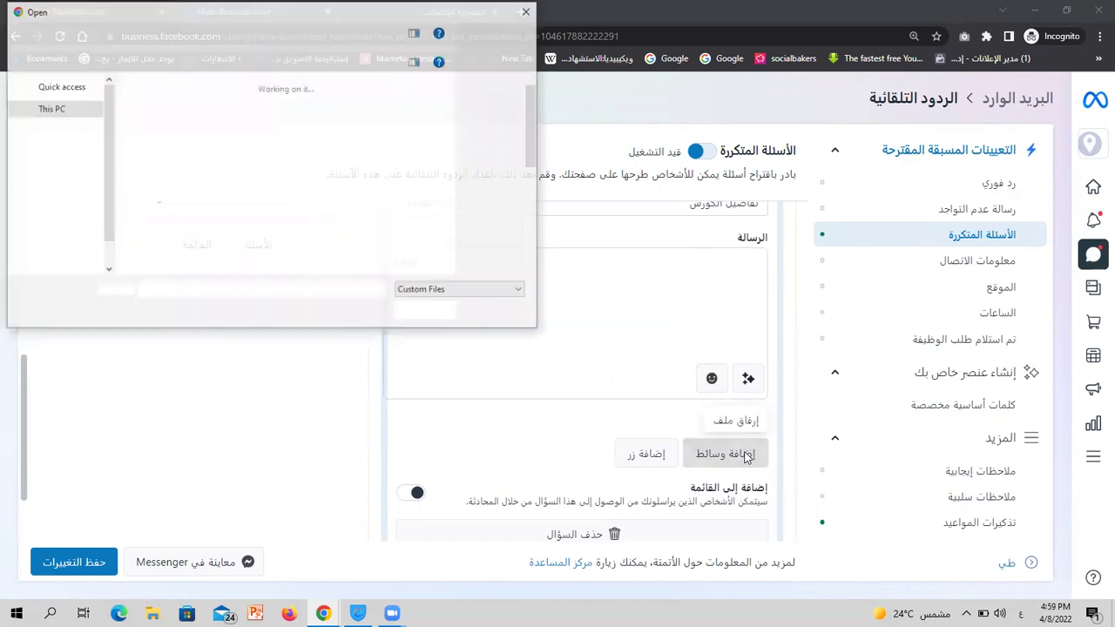
pyautogui.scroll(-5, 386, 254)
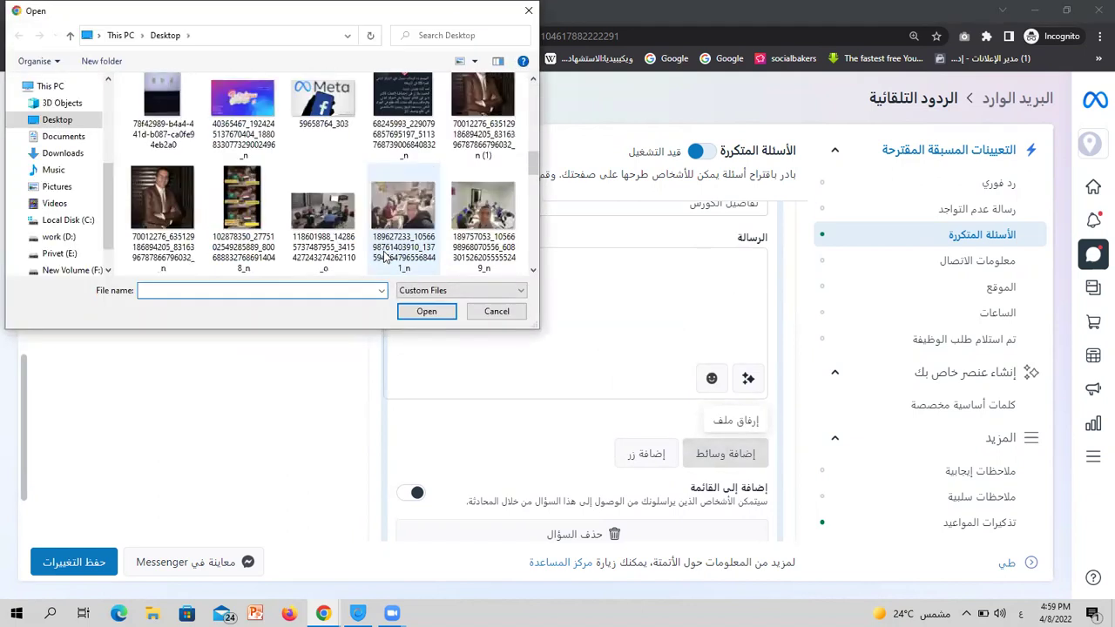
pyautogui.click(477, 311)
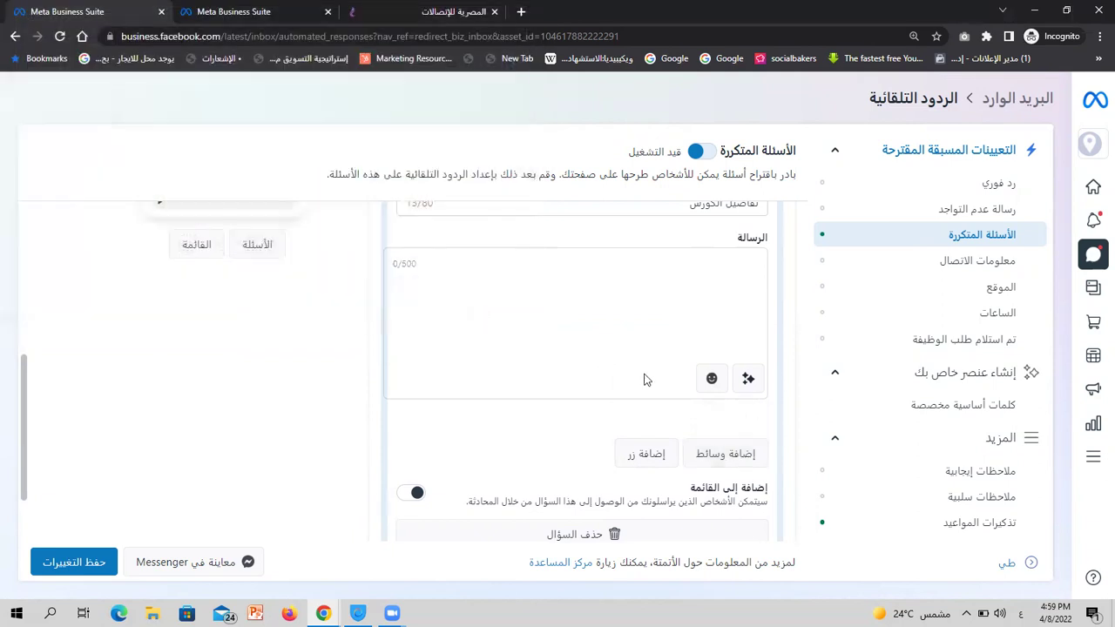
pyautogui.click(647, 456)
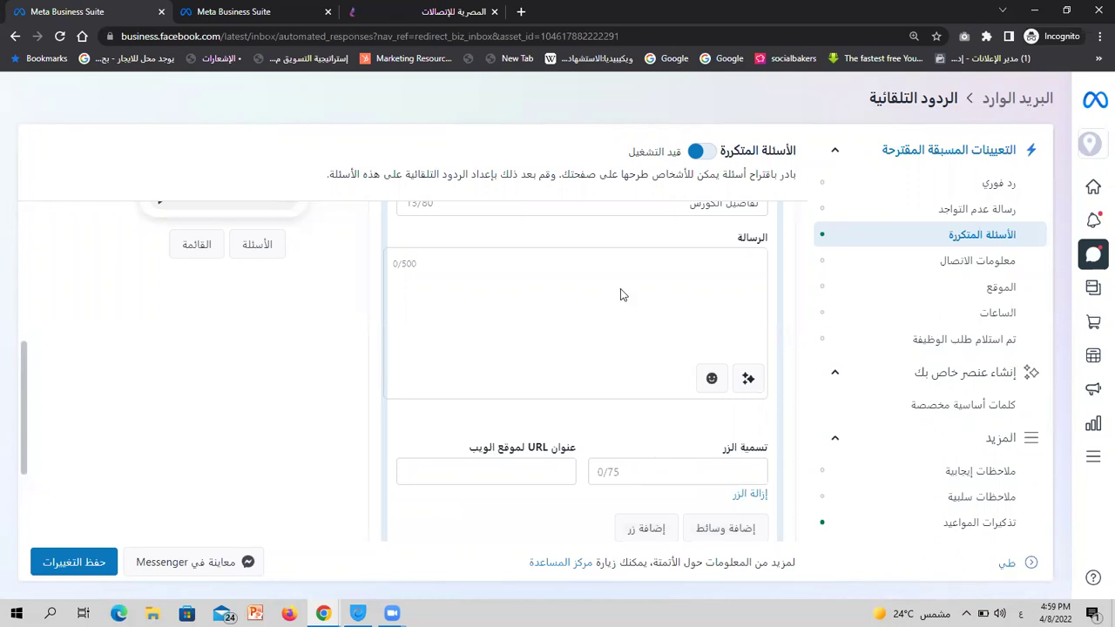
# Label the reply's first button 'كورس السوشيال'
pyautogui.click(748, 380)
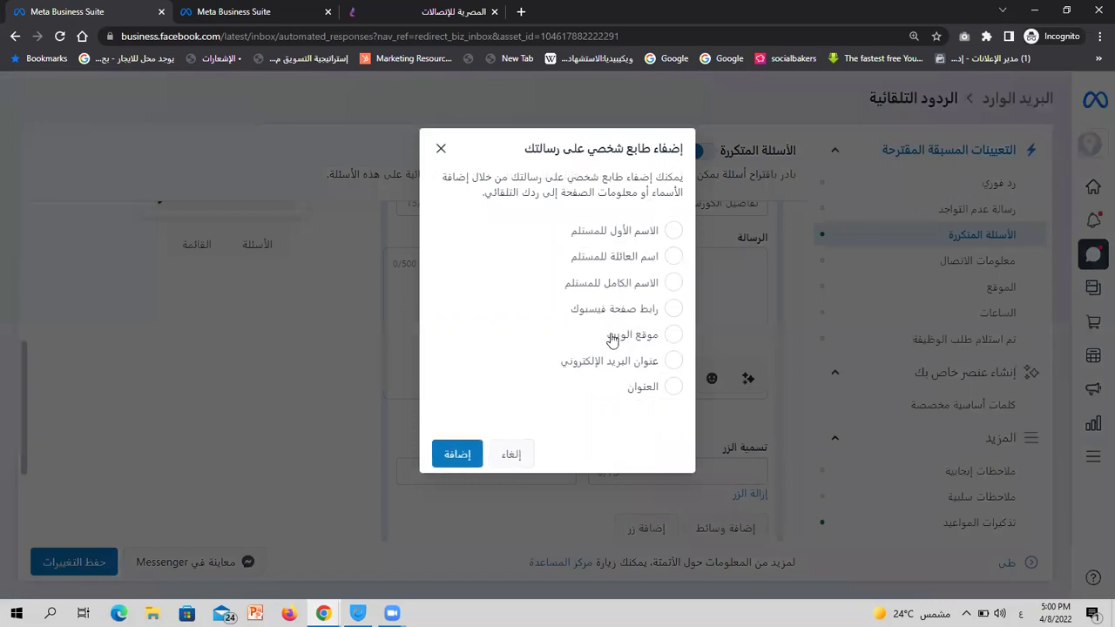
pyautogui.click(509, 454)
pyautogui.scroll(-2, 712, 455)
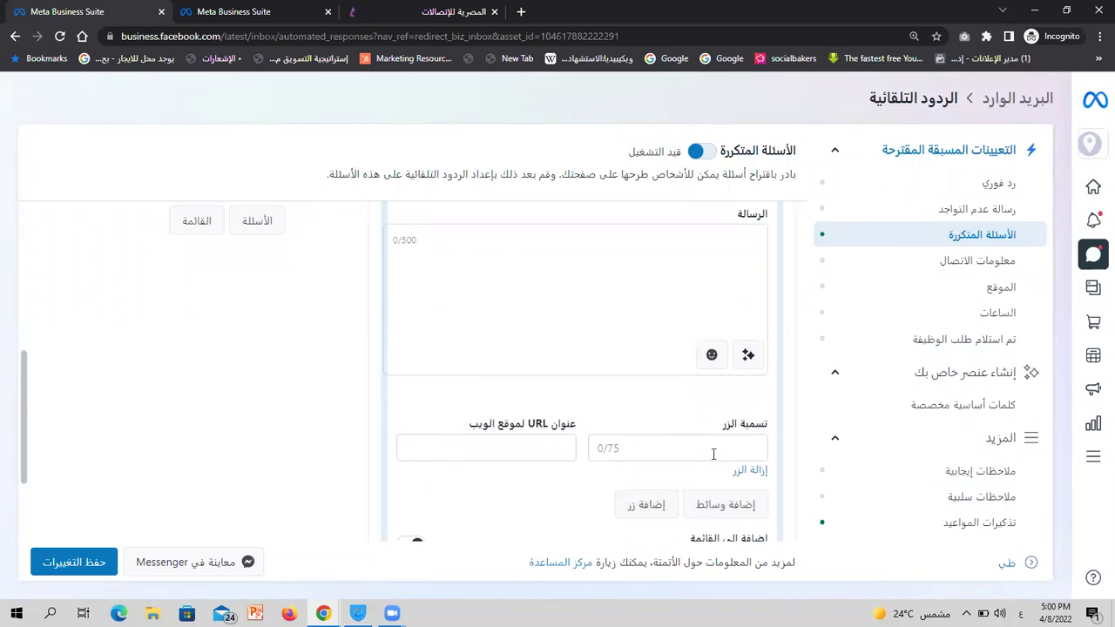
pyautogui.click(711, 450)
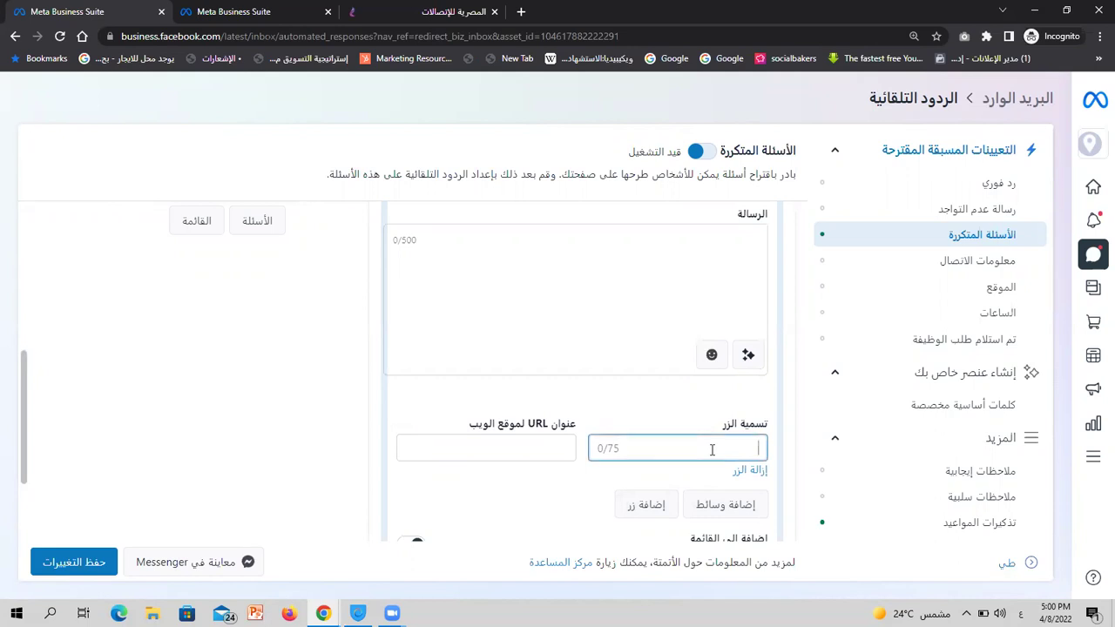
pyautogui.write('كورس السوشيال')
pyautogui.click(538, 442)
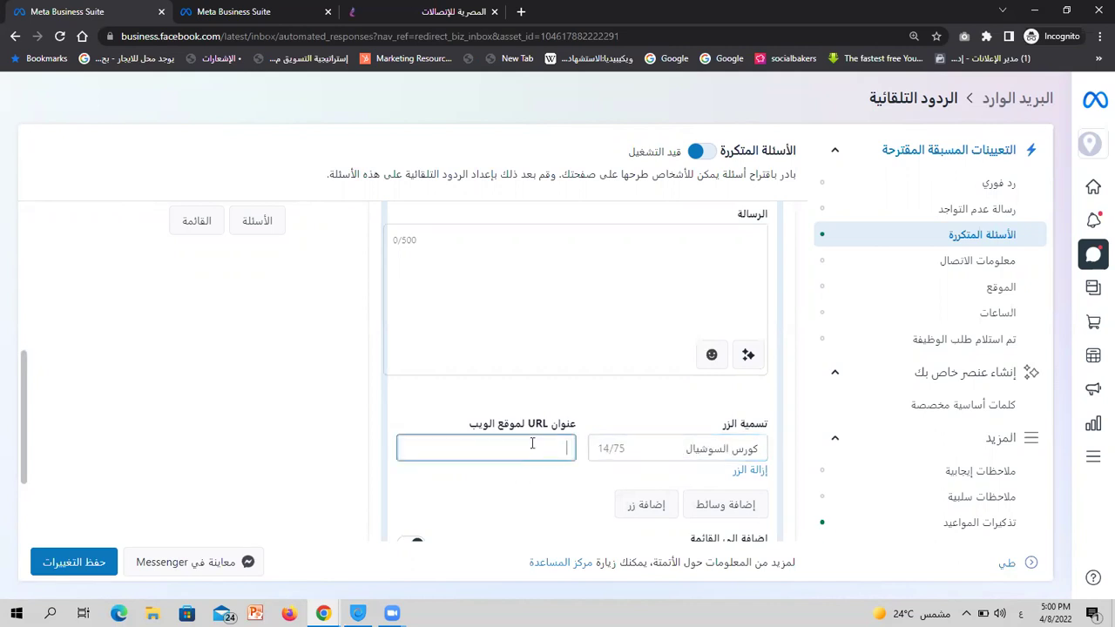
pyautogui.scroll(1, 297, 407)
pyautogui.scroll(5, 297, 408)
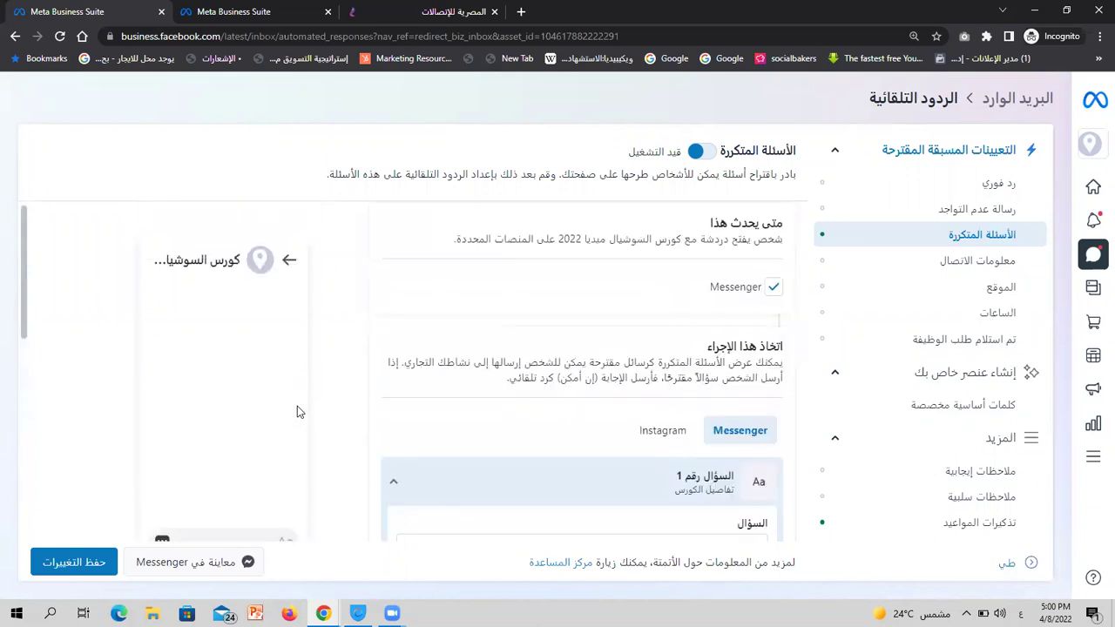
pyautogui.scroll(-5, 523, 453)
pyautogui.scroll(-2, 655, 479)
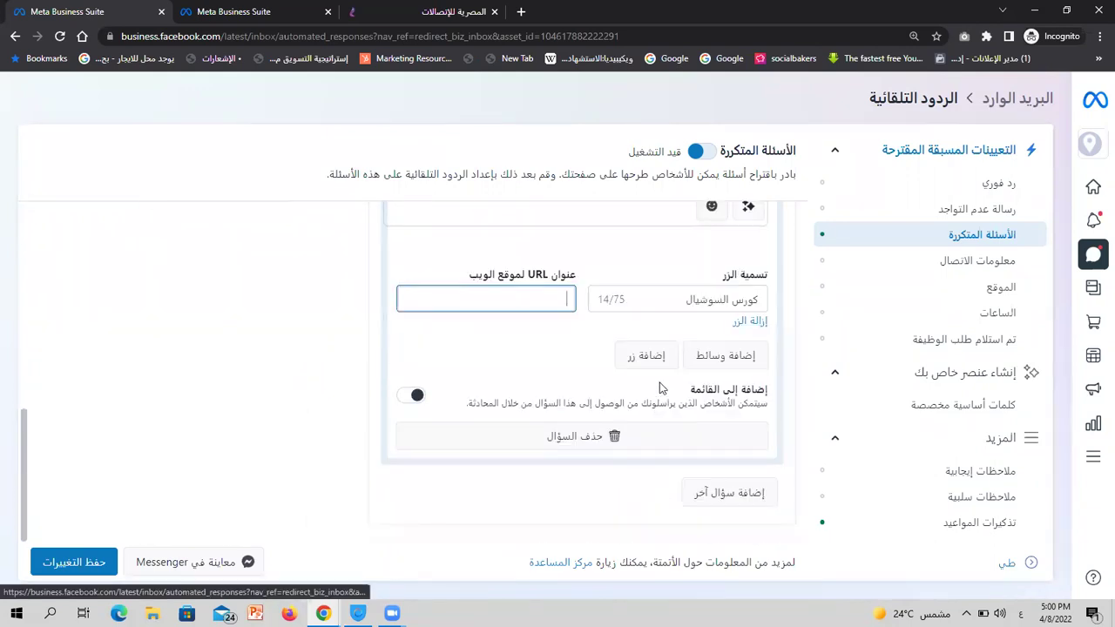
# Add a second reply button labelled 'كورس البرمجه'
pyautogui.click(646, 357)
pyautogui.click(658, 366)
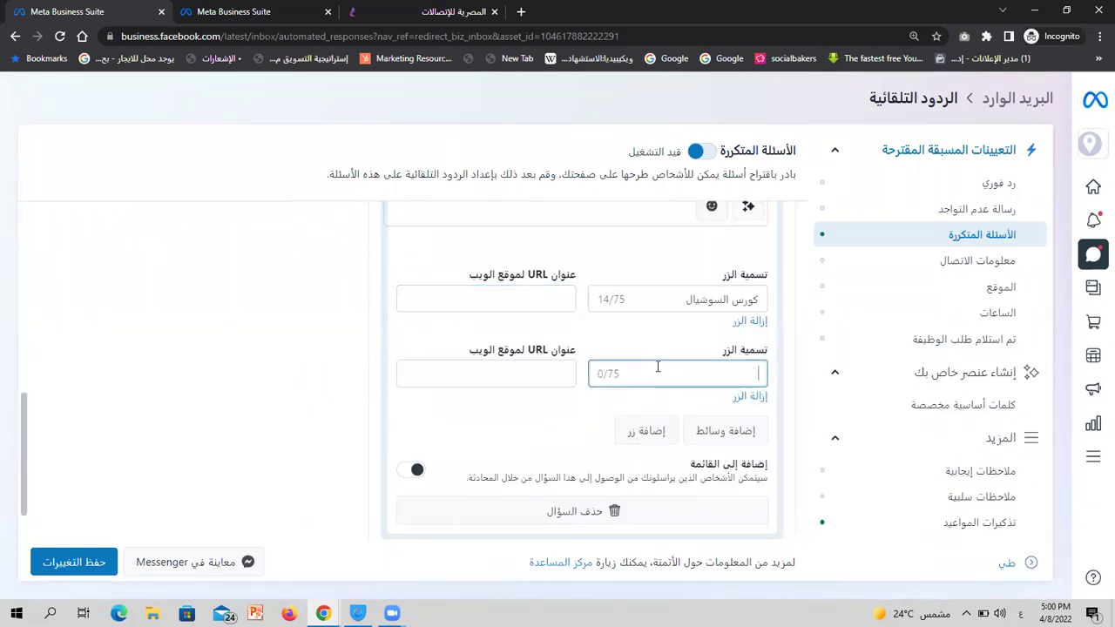
pyautogui.write('كورس البرمجه')
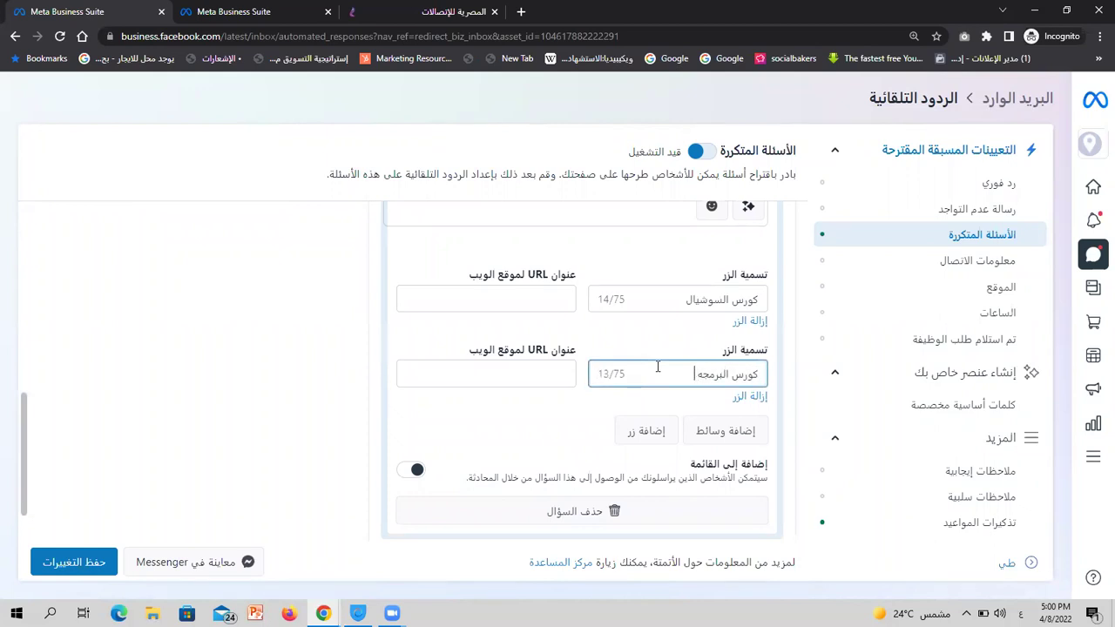
pyautogui.click(513, 367)
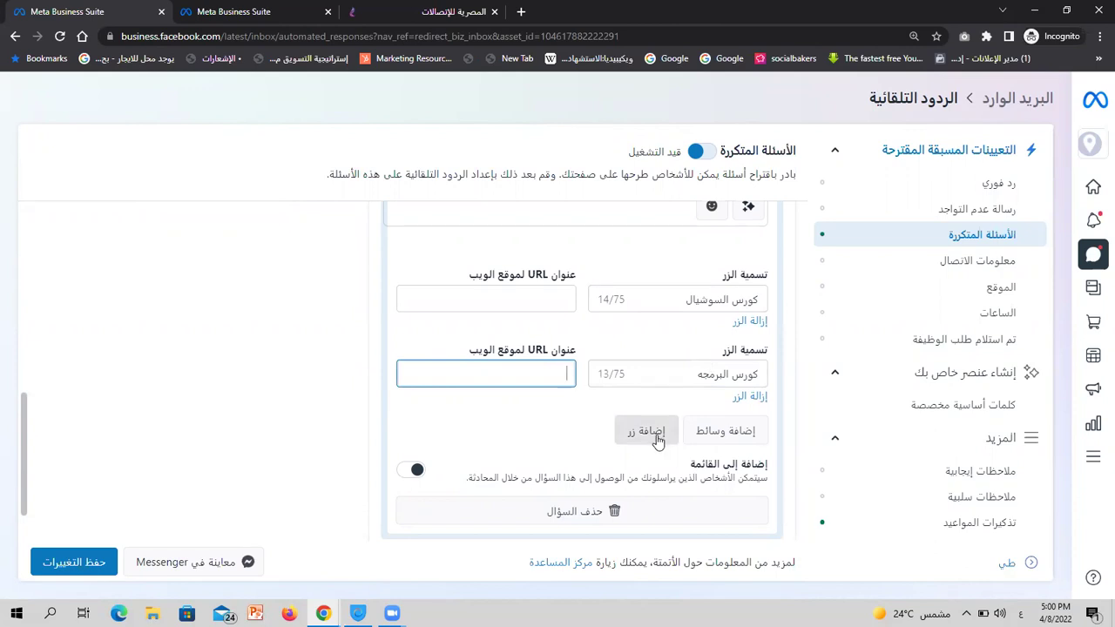
pyautogui.click(413, 469)
pyautogui.scroll(10, 353, 427)
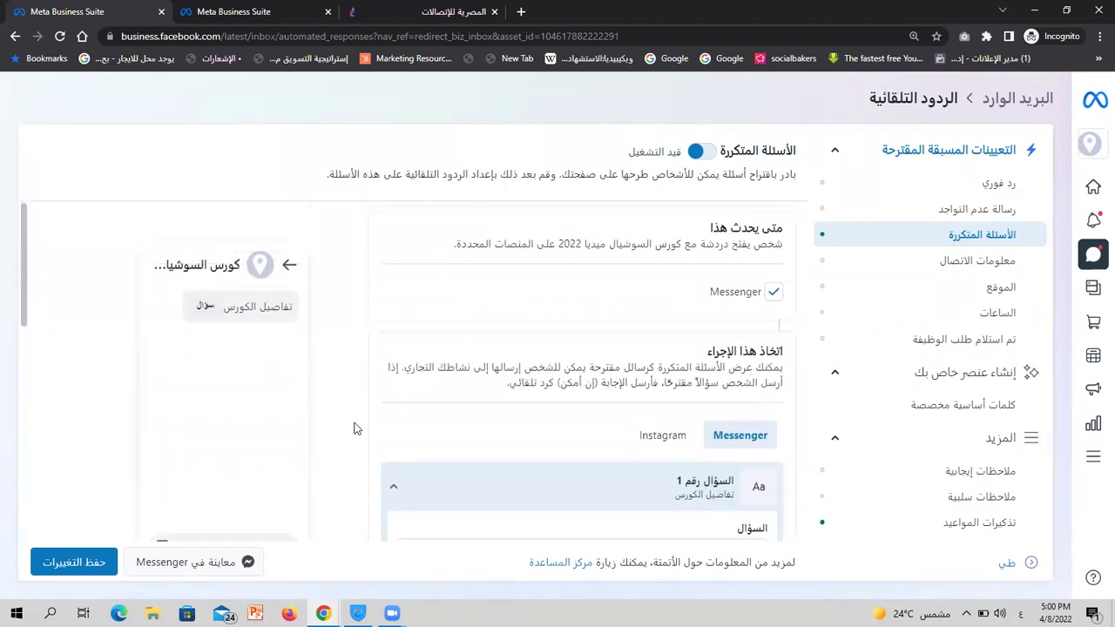
pyautogui.scroll(-1, 297, 380)
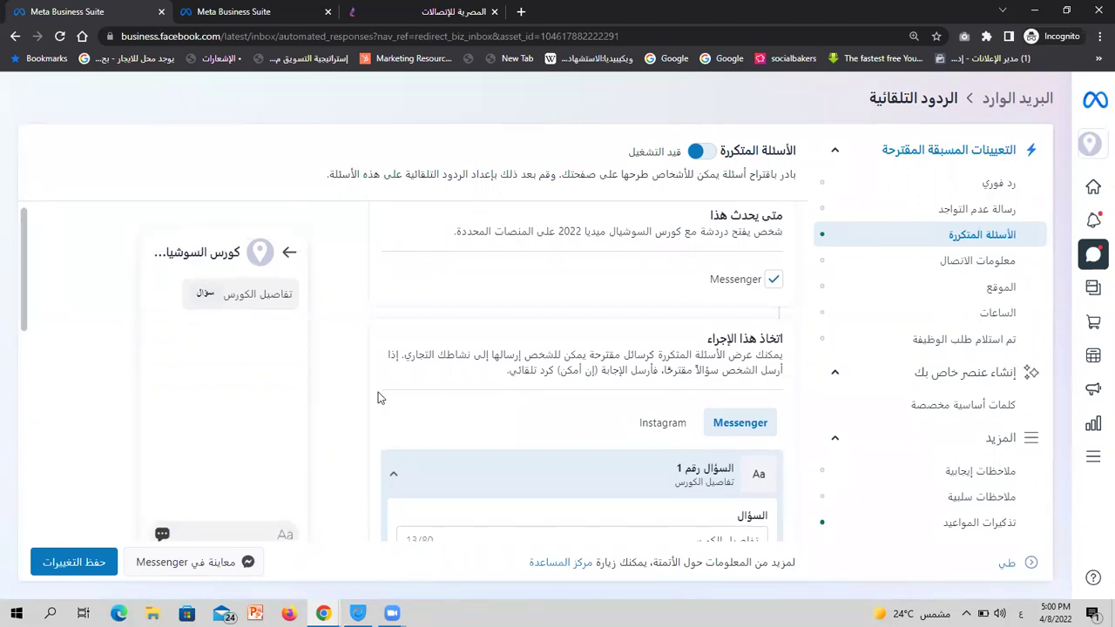
pyautogui.scroll(-3, 301, 450)
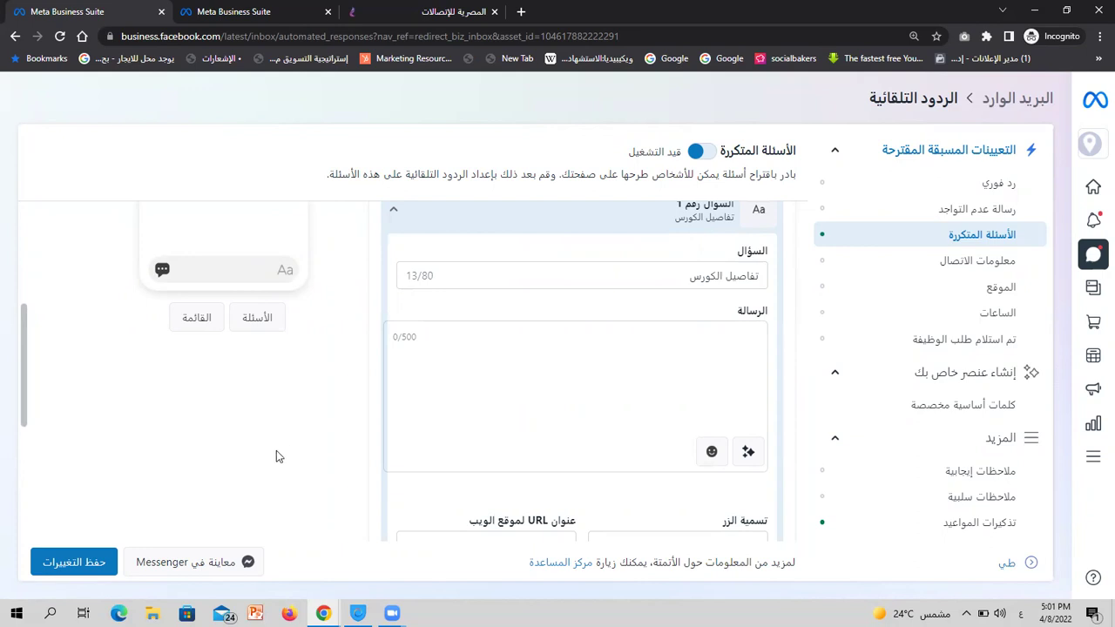
pyautogui.scroll(-4, 279, 453)
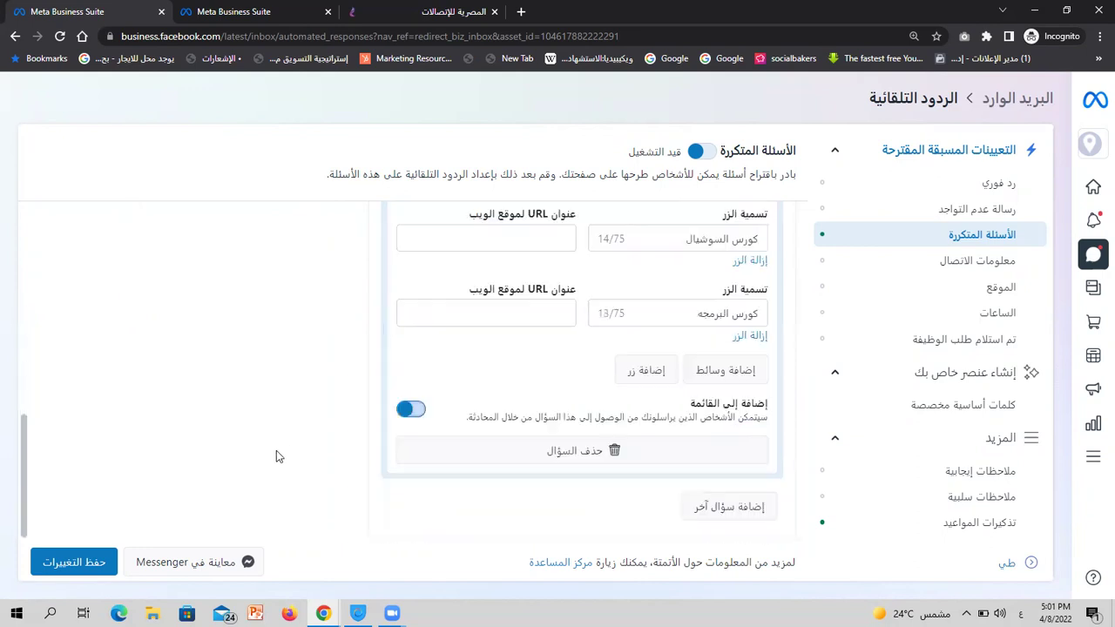
# Add FAQ question 2 reading 'تكلفة الكورس'
pyautogui.click(735, 503)
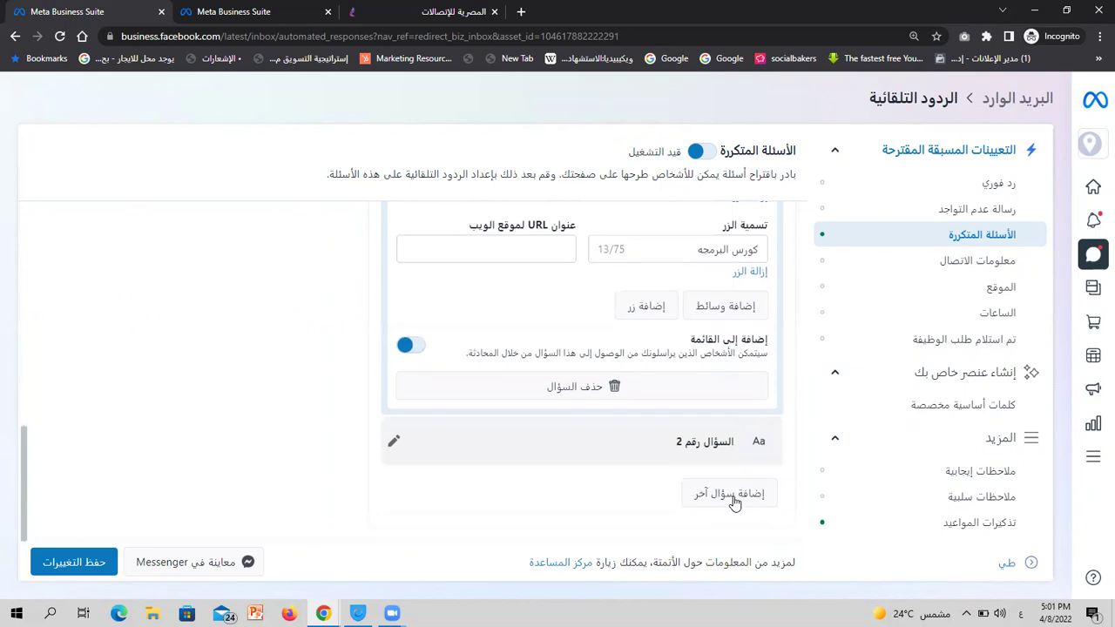
pyautogui.click(394, 440)
pyautogui.click(616, 506)
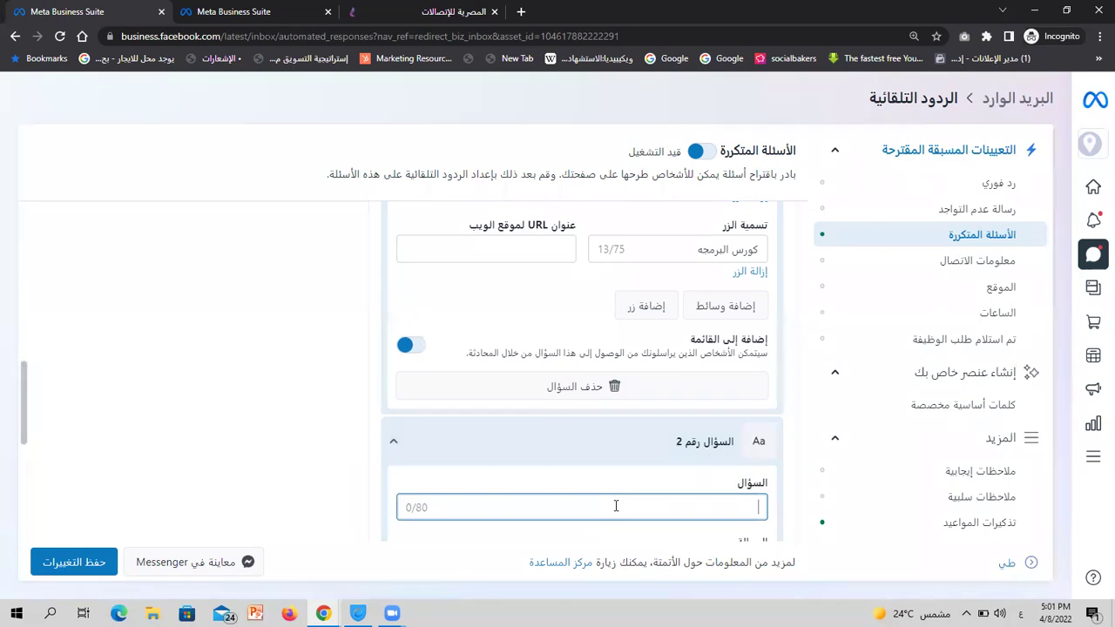
pyautogui.write('تكلفة')
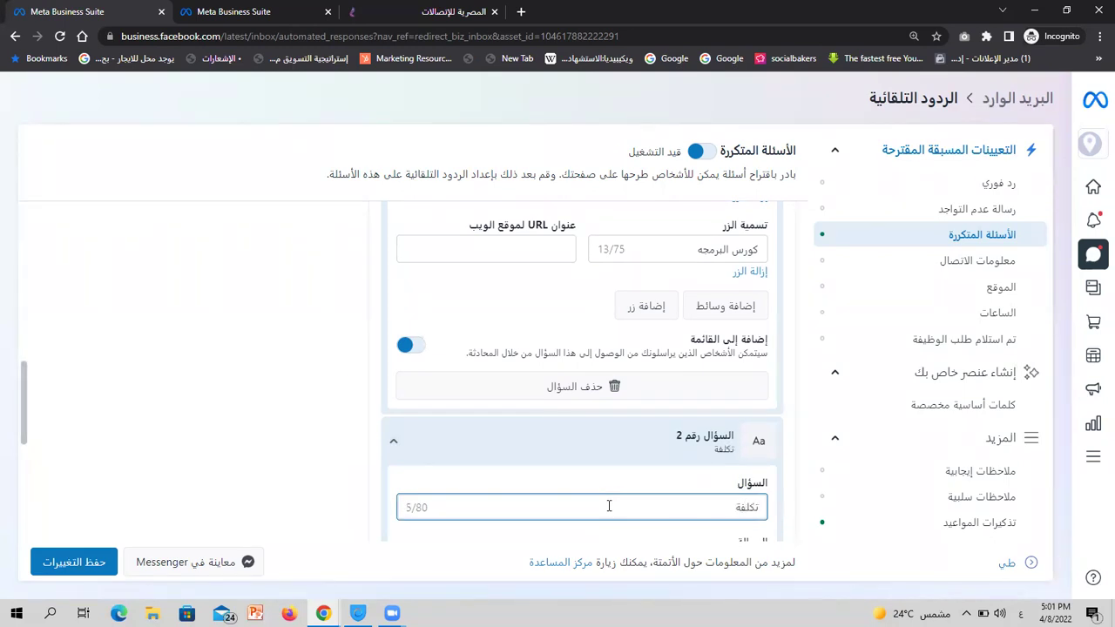
pyautogui.write(' الكورس')
pyautogui.scroll(-4, 609, 505)
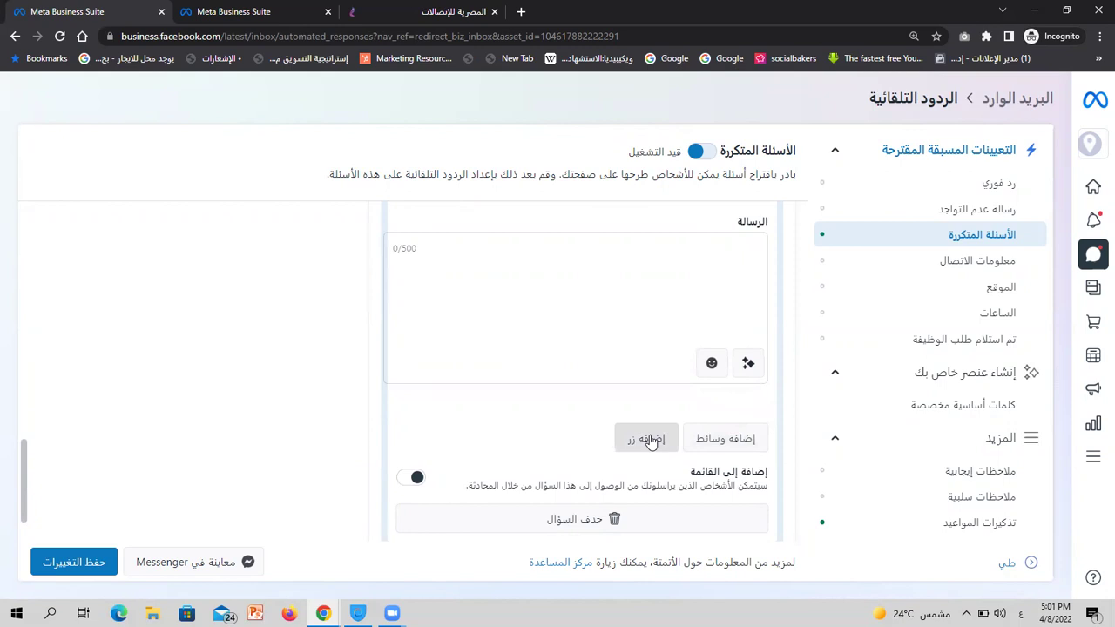
pyautogui.scroll(-1, 649, 439)
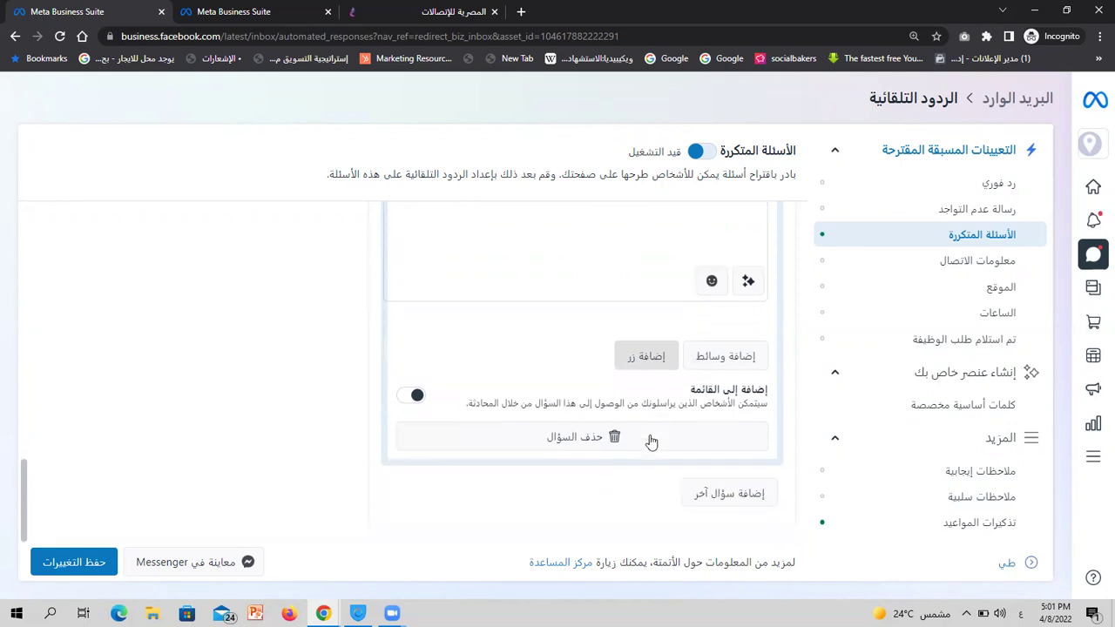
# Add FAQ question 3 reading 'طريقة الحجز'
pyautogui.click(728, 494)
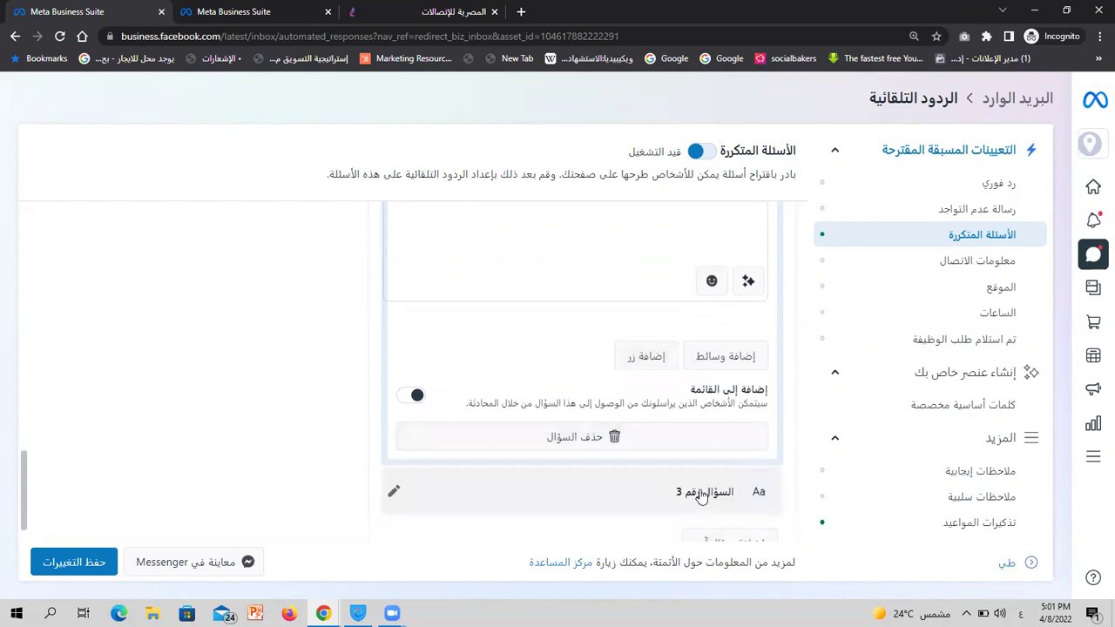
pyautogui.click(395, 445)
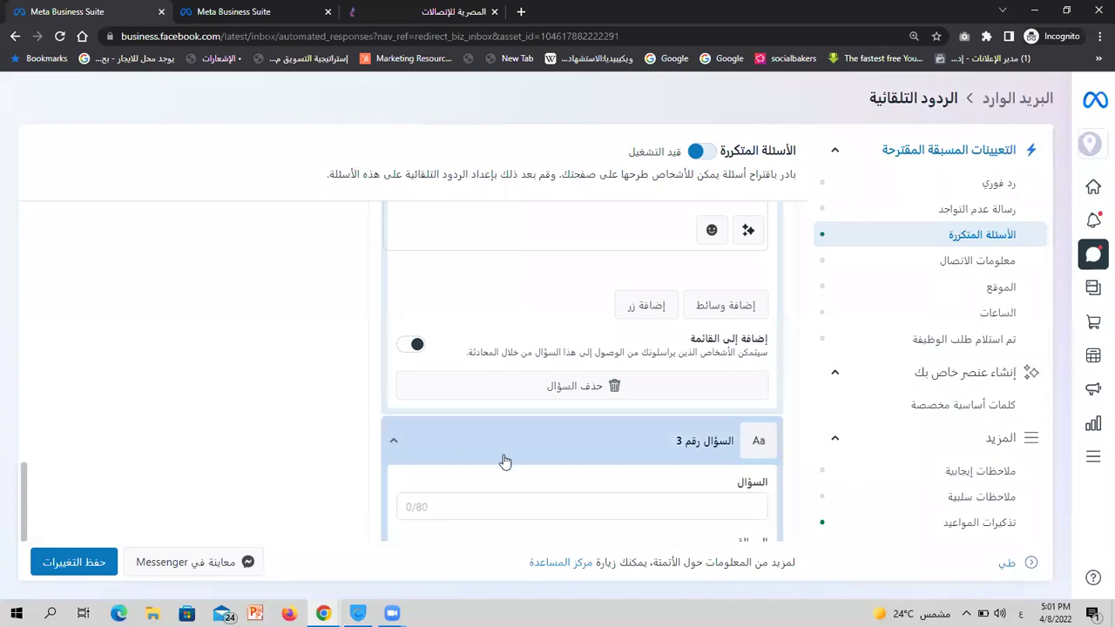
pyautogui.click(567, 505)
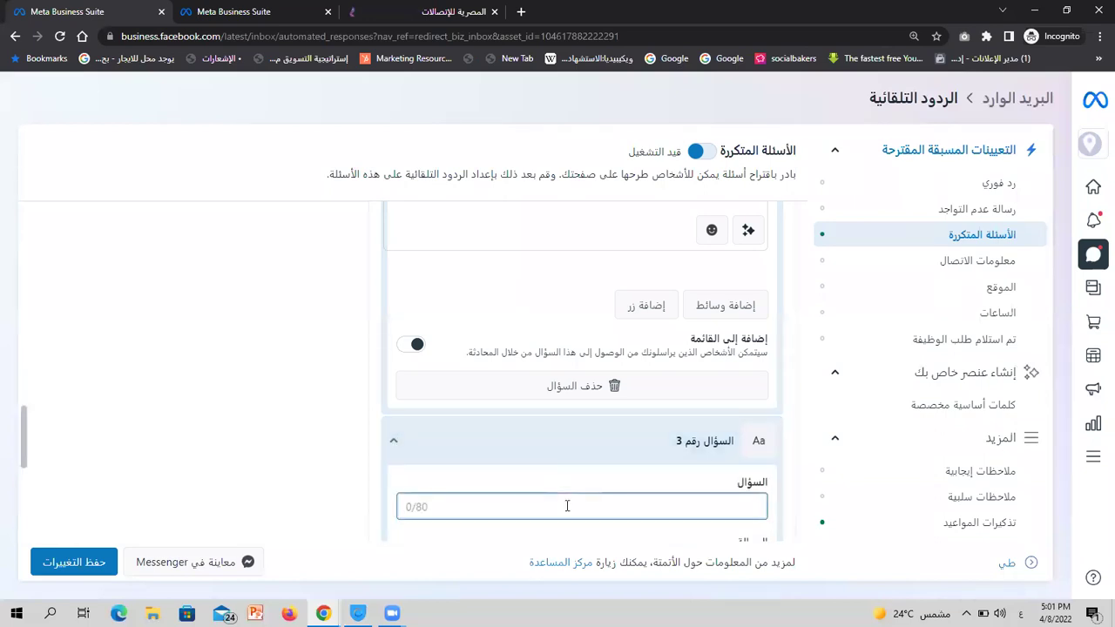
pyautogui.write('طريقة الحجز')
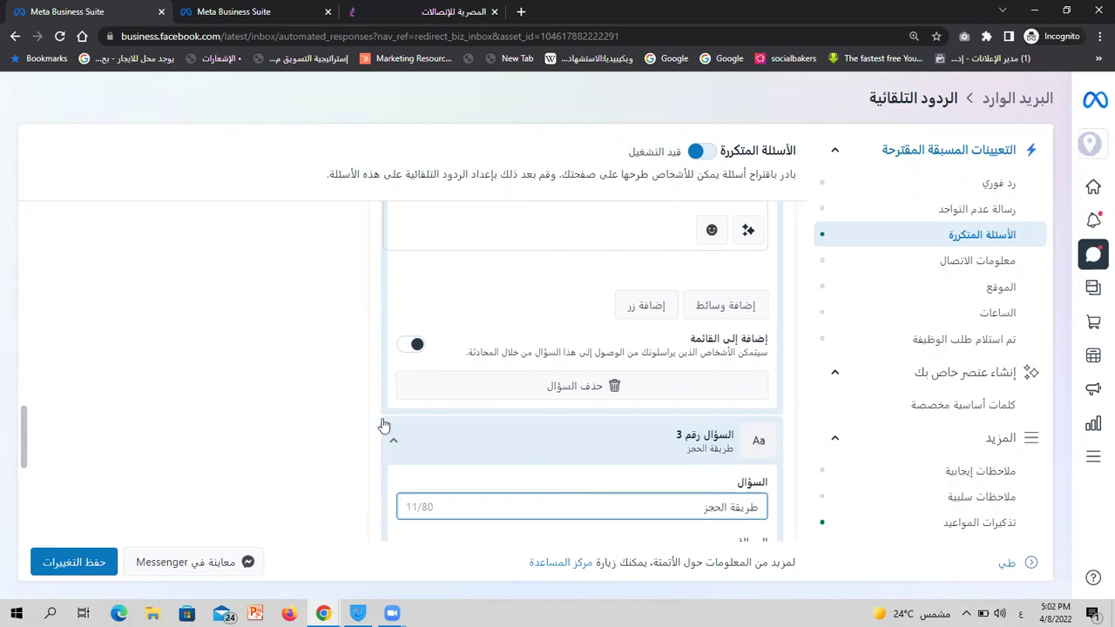
pyautogui.click(357, 404)
pyautogui.scroll(5, 359, 405)
pyautogui.scroll(5, 359, 404)
# Switch on Add to list for questions 2 and 3
pyautogui.scroll(-3, 340, 252)
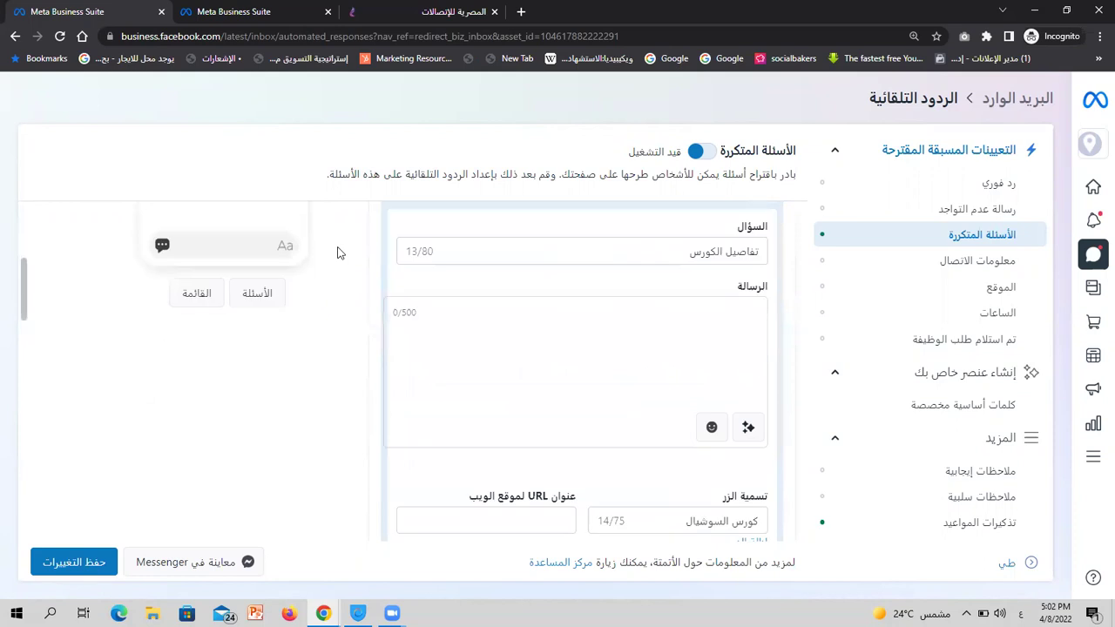
pyautogui.scroll(-4, 340, 253)
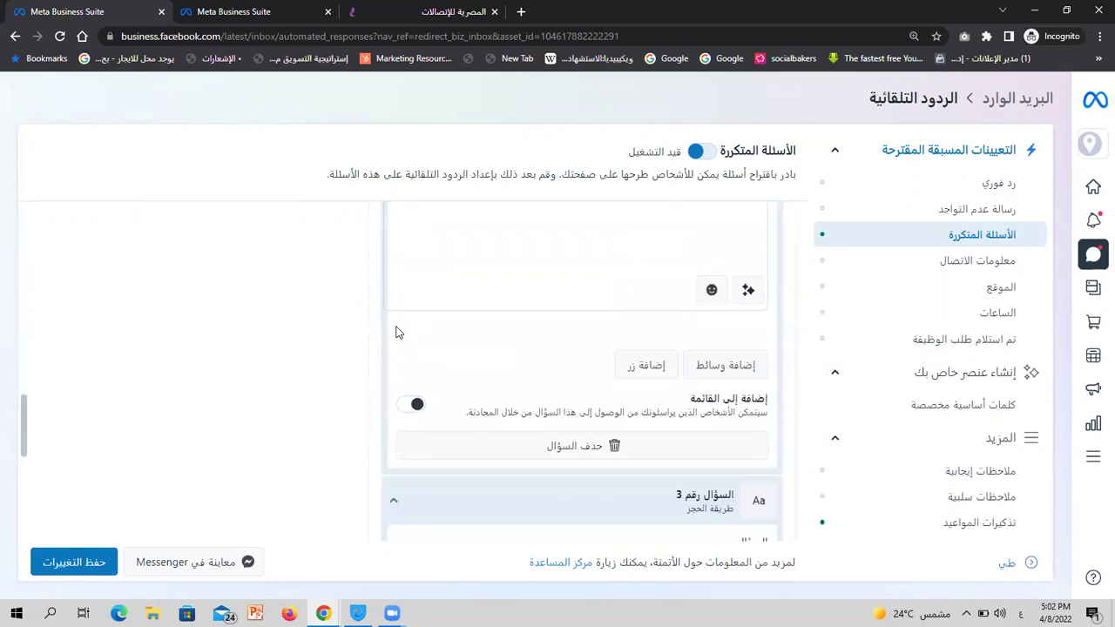
pyautogui.scroll(5, 456, 305)
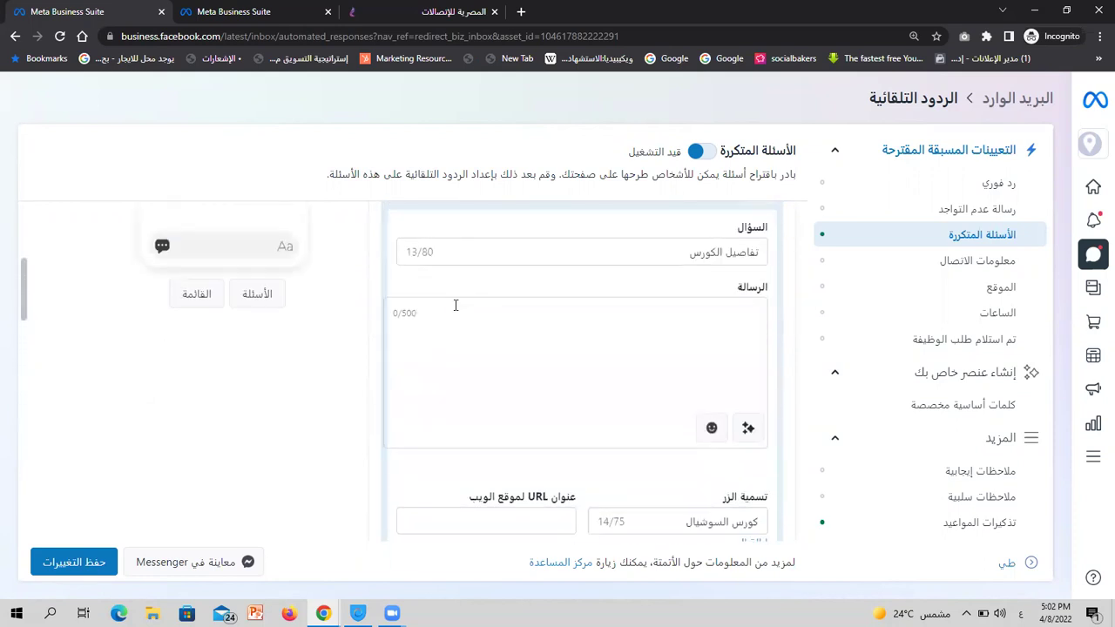
pyautogui.scroll(-4, 376, 344)
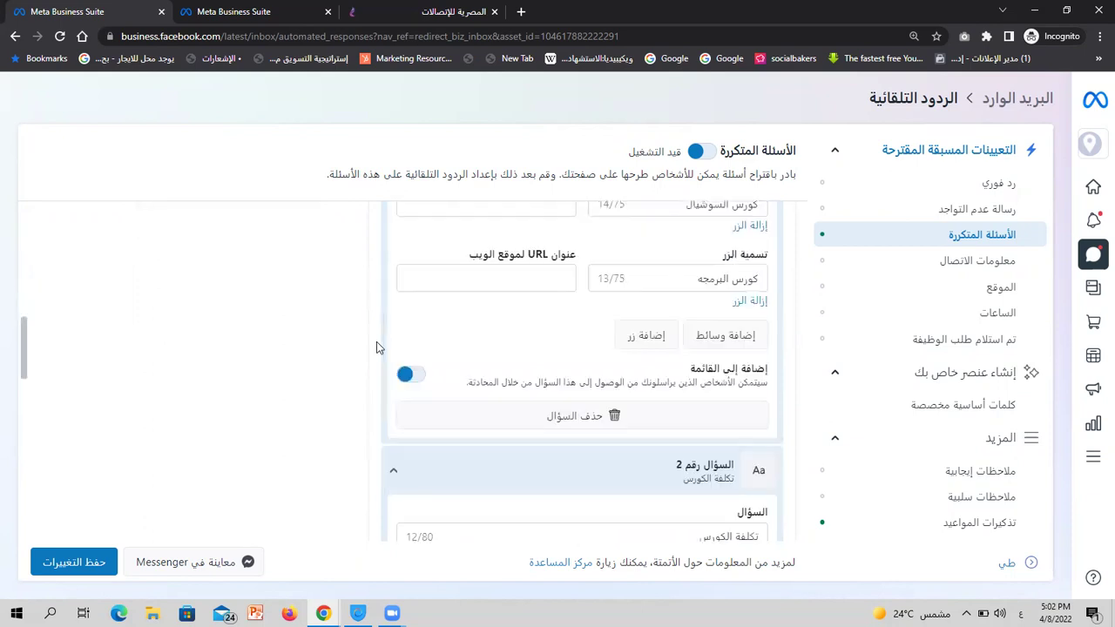
pyautogui.scroll(2, 376, 344)
pyautogui.scroll(-1, 376, 347)
pyautogui.click(415, 329)
pyautogui.scroll(-4, 415, 334)
pyautogui.click(417, 397)
# Scroll through the setup to check the chat preview lists all three questions
pyautogui.scroll(8, 333, 348)
pyautogui.scroll(10, 333, 349)
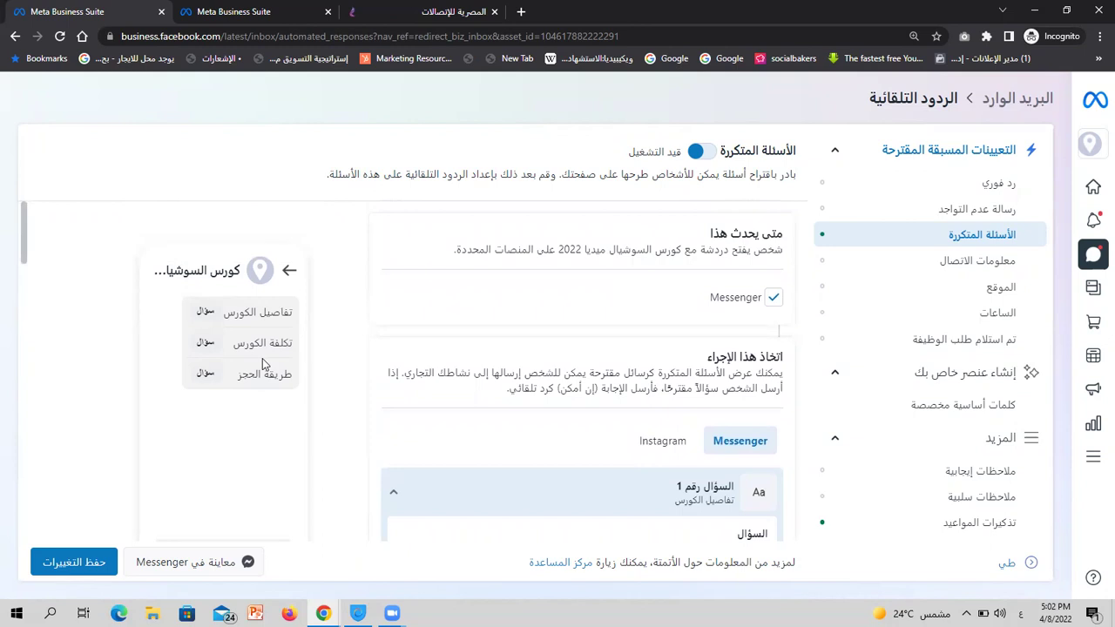
pyautogui.scroll(-3, 265, 364)
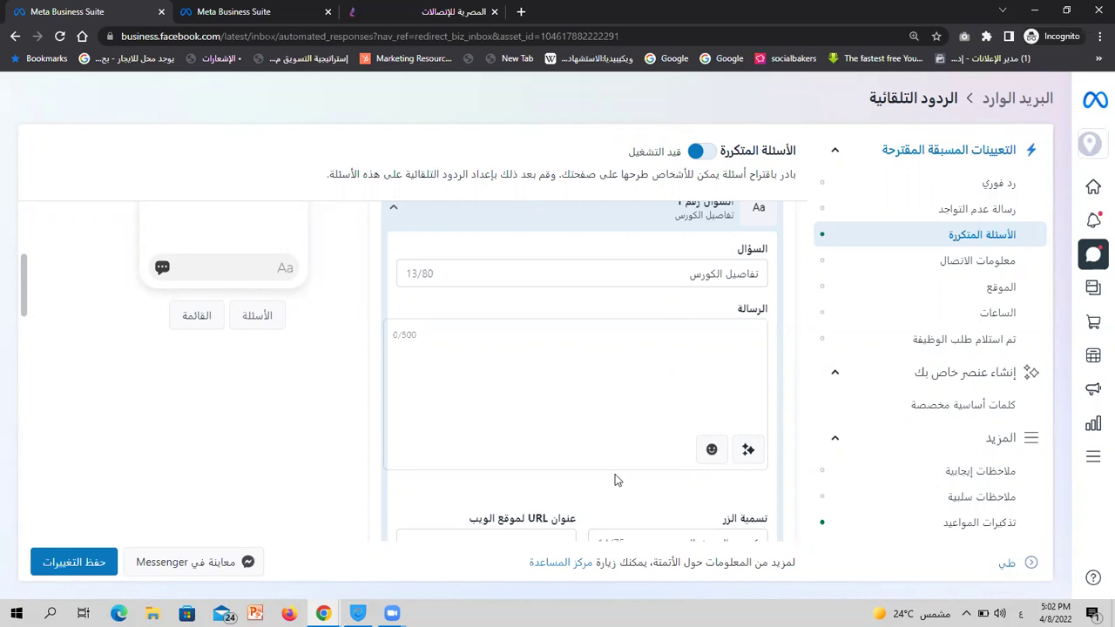
pyautogui.scroll(-3, 616, 477)
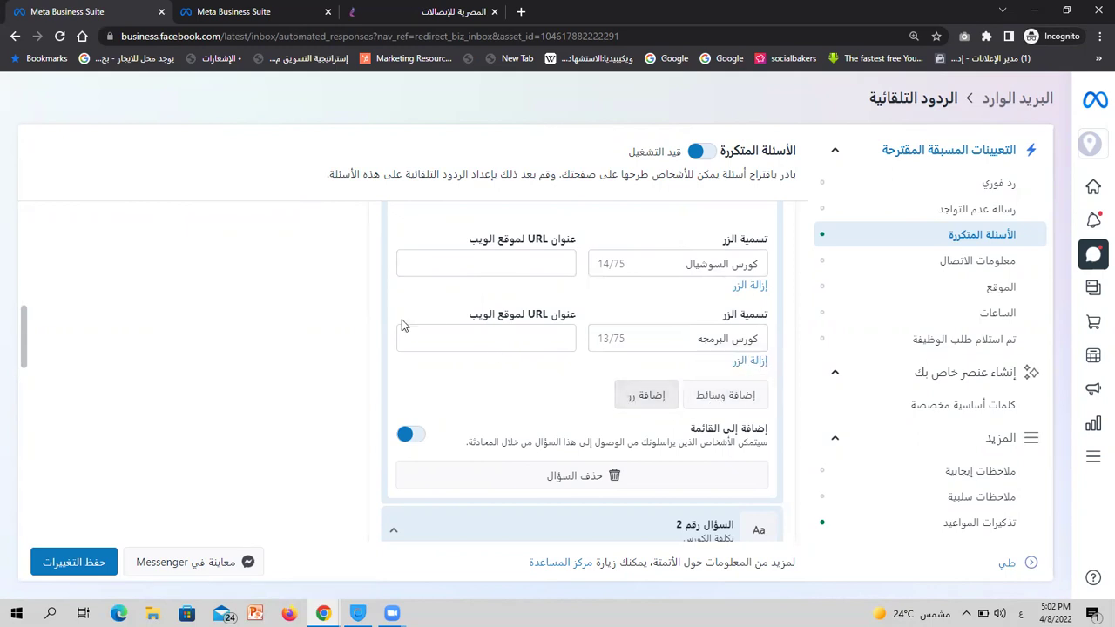
pyautogui.scroll(2, 564, 287)
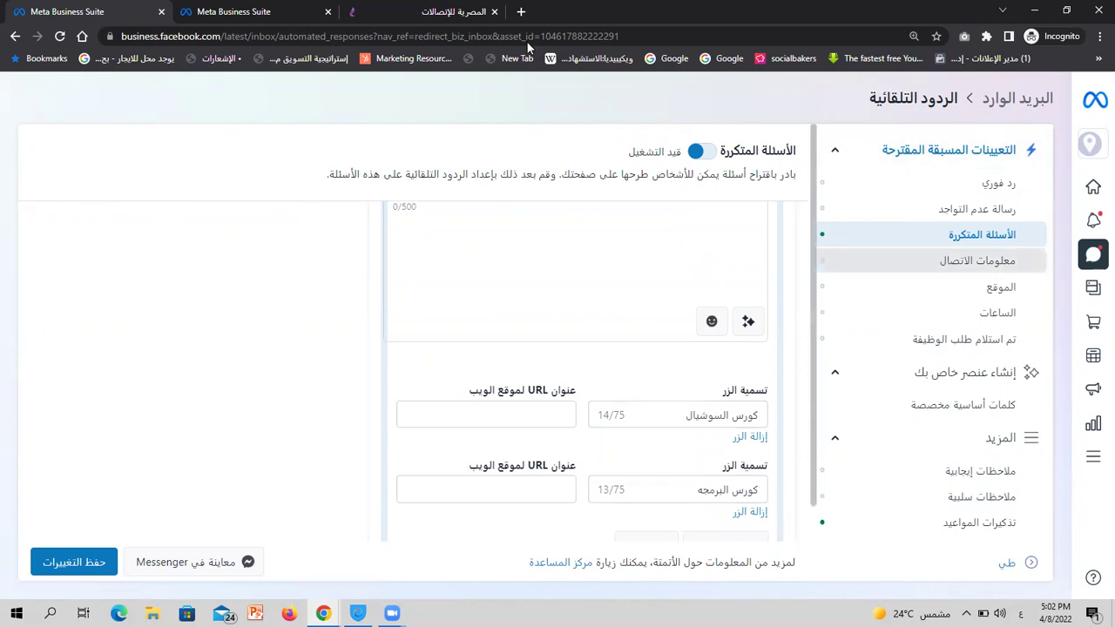
# On the other Page, open the Comment to Message settings and add a keyword-reply entry
pyautogui.click(231, 11)
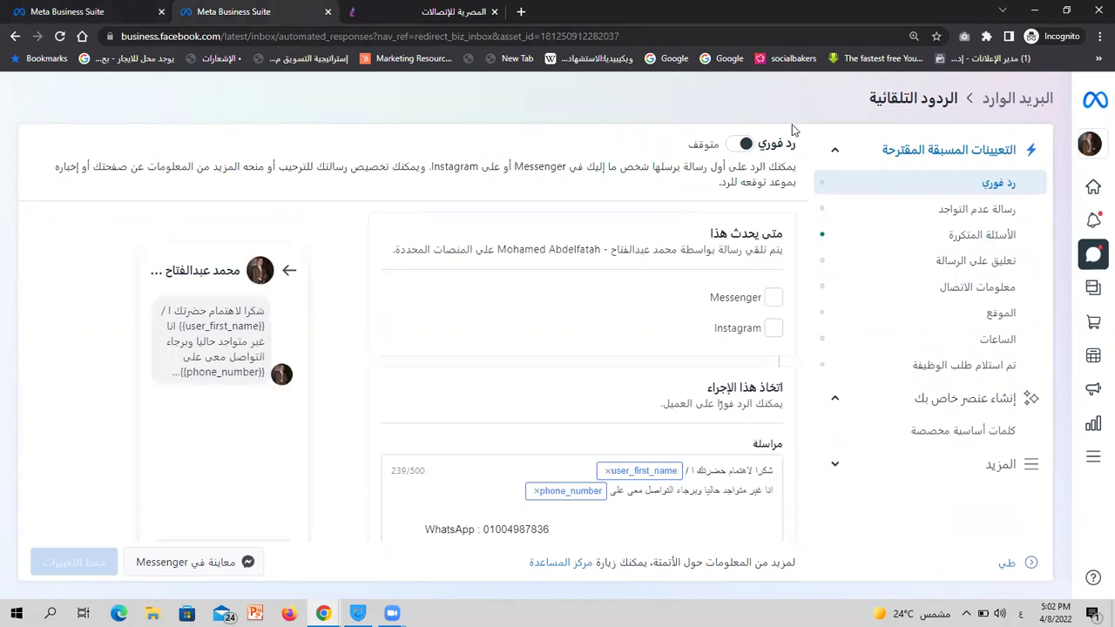
pyautogui.click(987, 260)
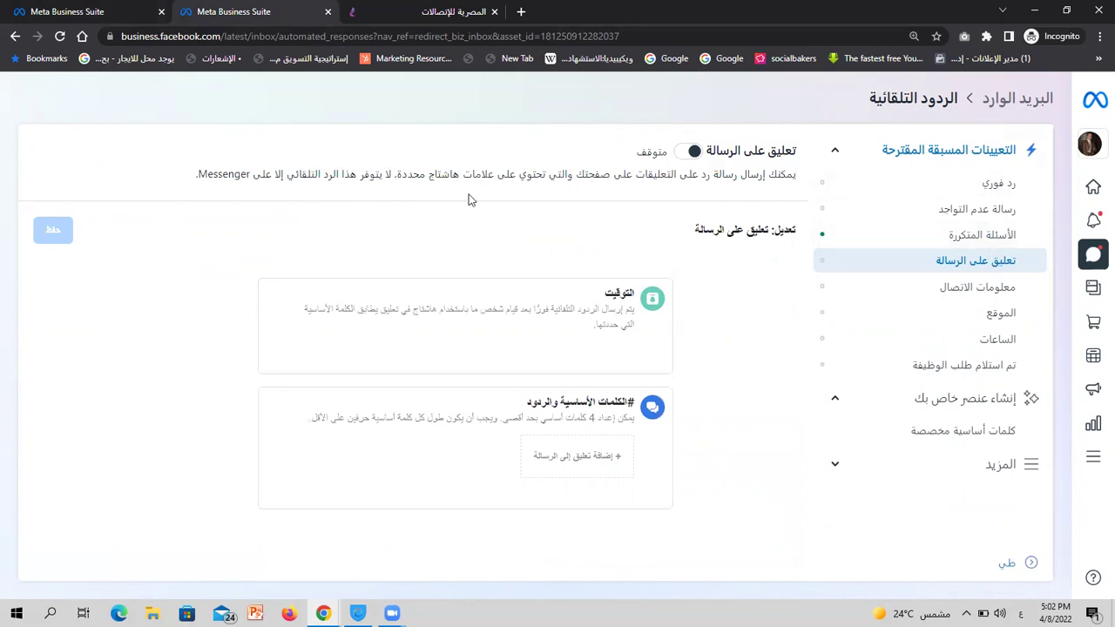
pyautogui.click(58, 6)
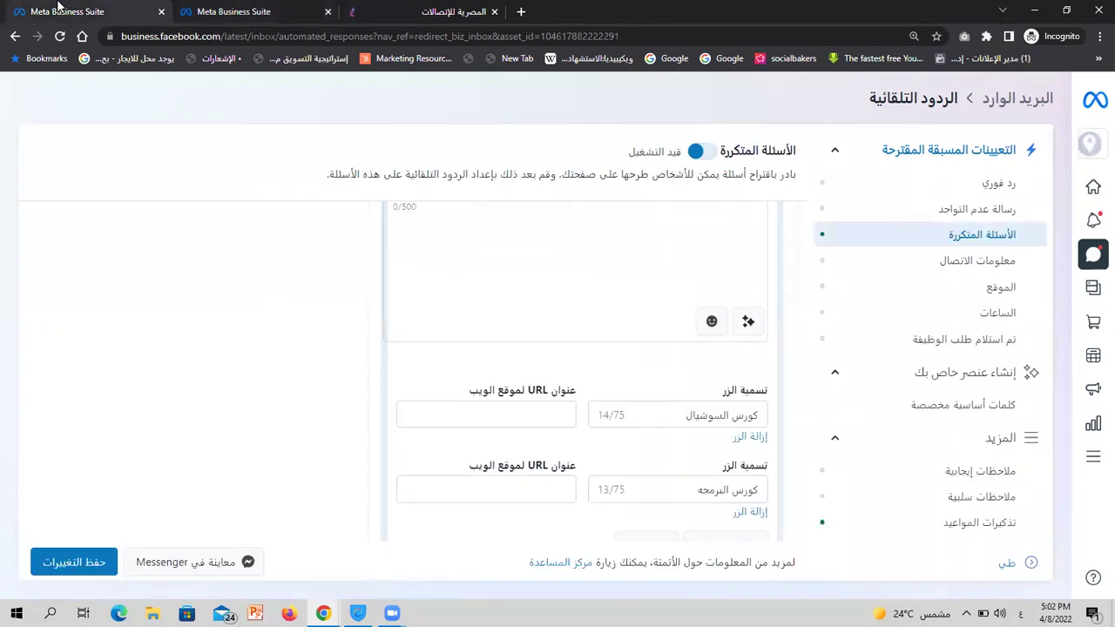
pyautogui.click(227, 7)
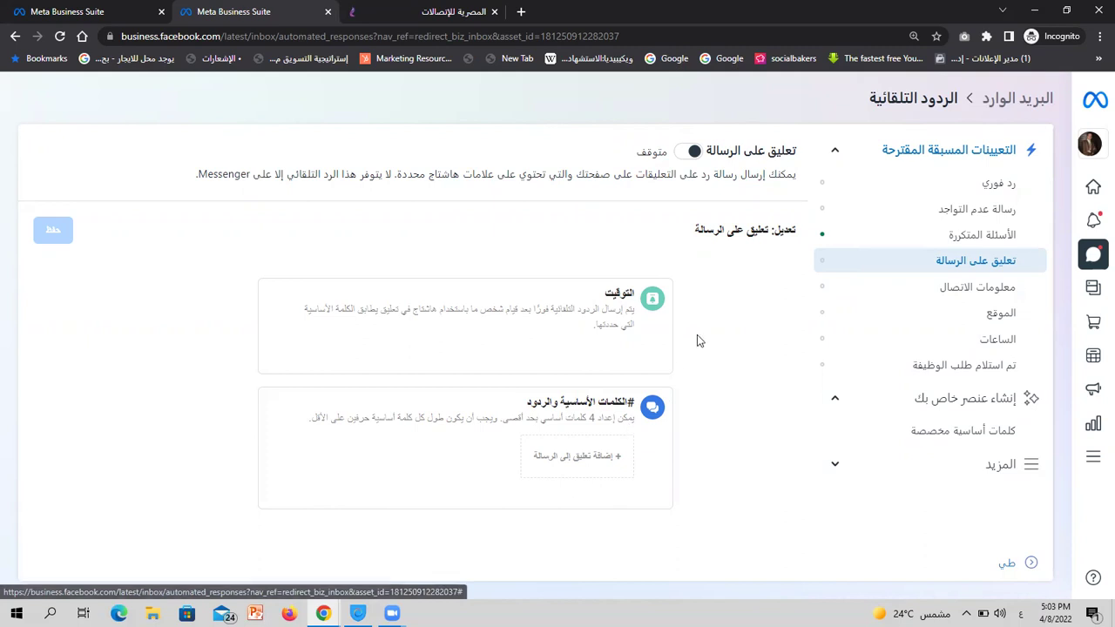
pyautogui.click(565, 466)
# Pair the comment keyword 'تفاصيل' with the reply 'الرد بتاعي'
pyautogui.scroll(-1, 625, 436)
pyautogui.scroll(-1, 625, 437)
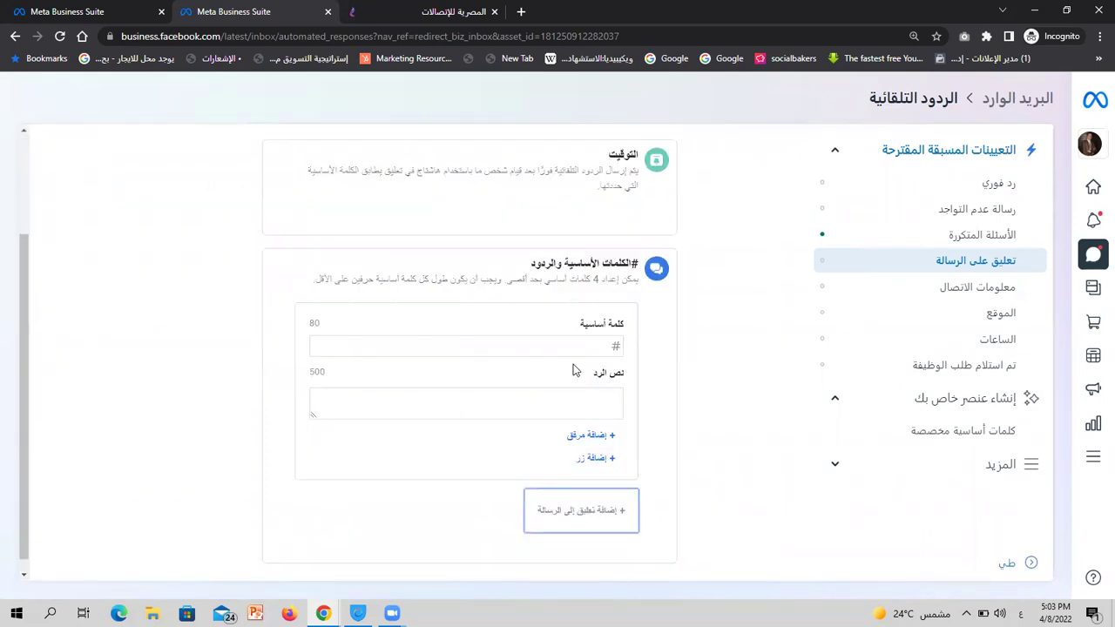
pyautogui.click(572, 349)
pyautogui.write('تفاصيل')
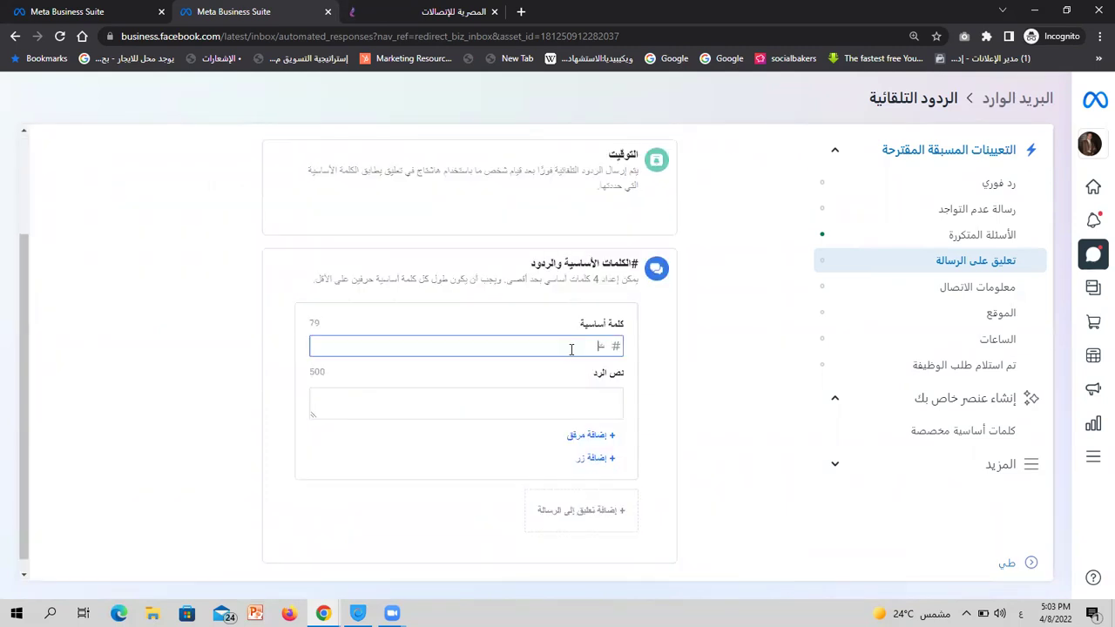
pyautogui.click(583, 401)
pyautogui.write('ال')
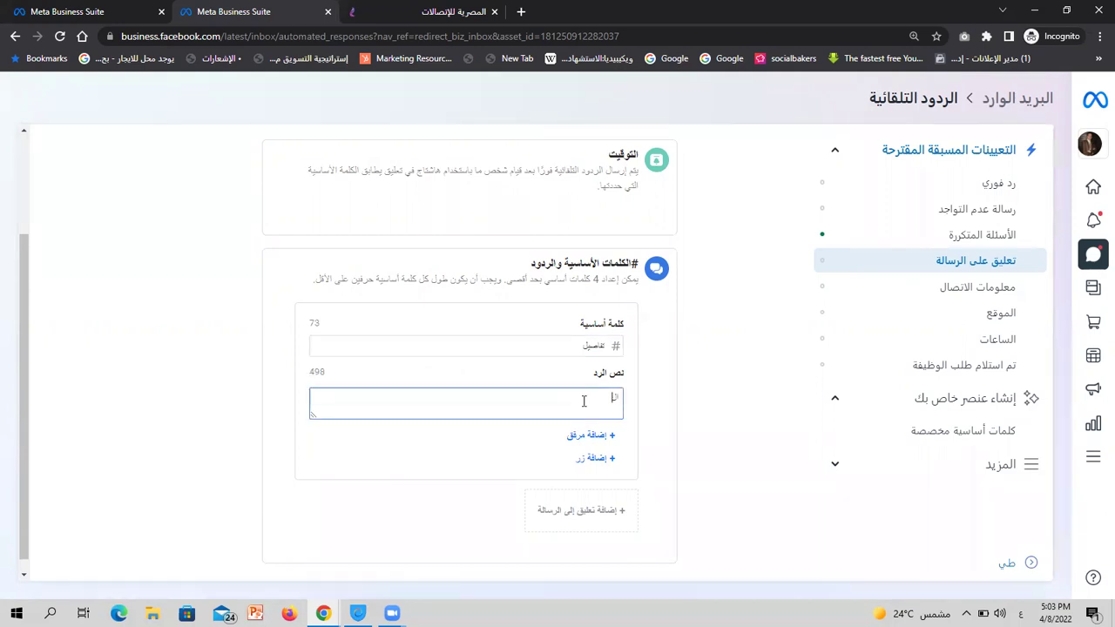
pyautogui.write('رد بتاعي')
pyautogui.tripleClick(573, 402)
pyautogui.click(680, 336)
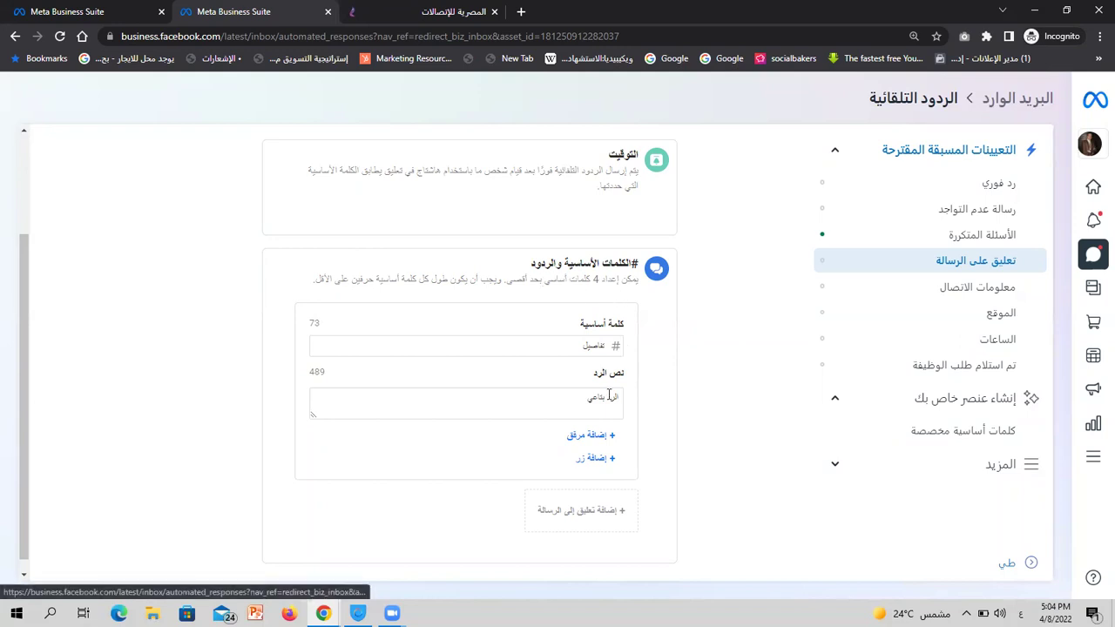
pyautogui.scroll(-1, 592, 301)
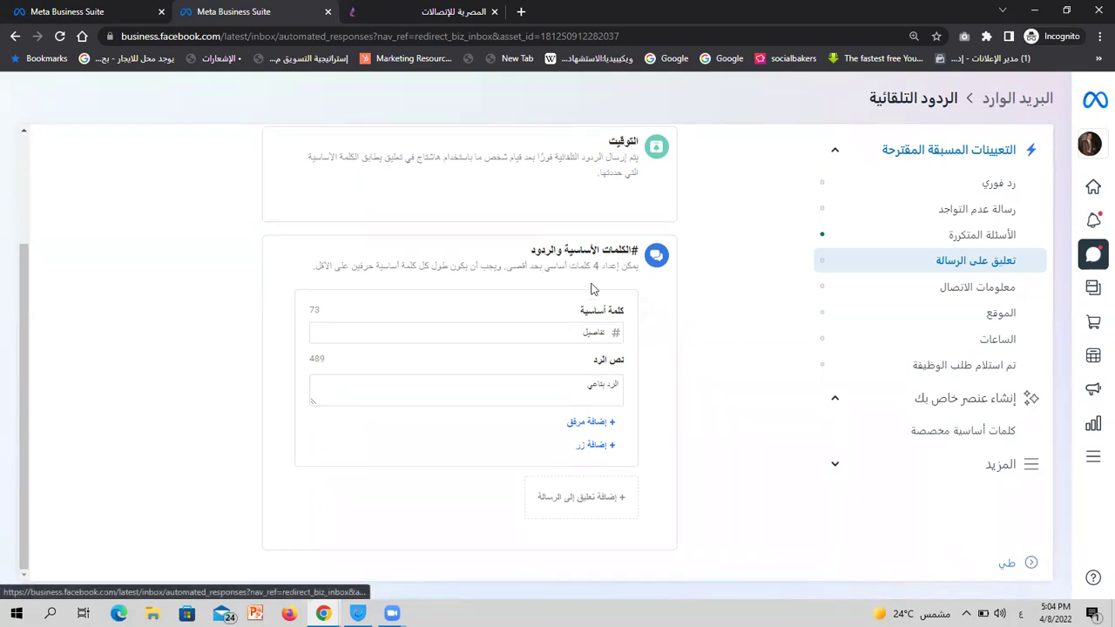
pyautogui.click(592, 332)
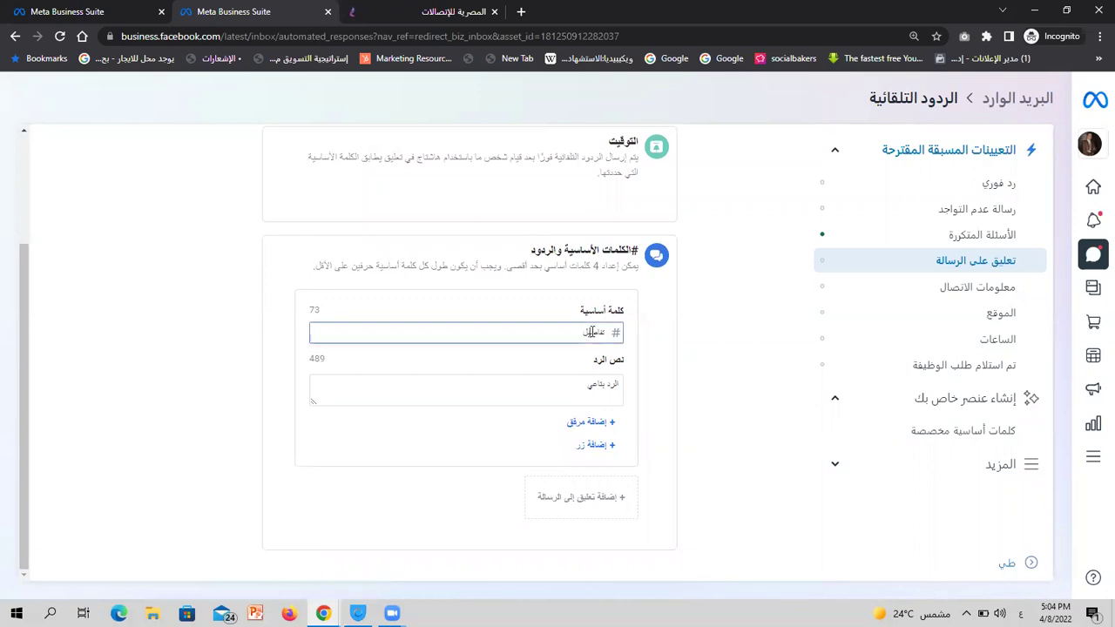
pyautogui.click(591, 387)
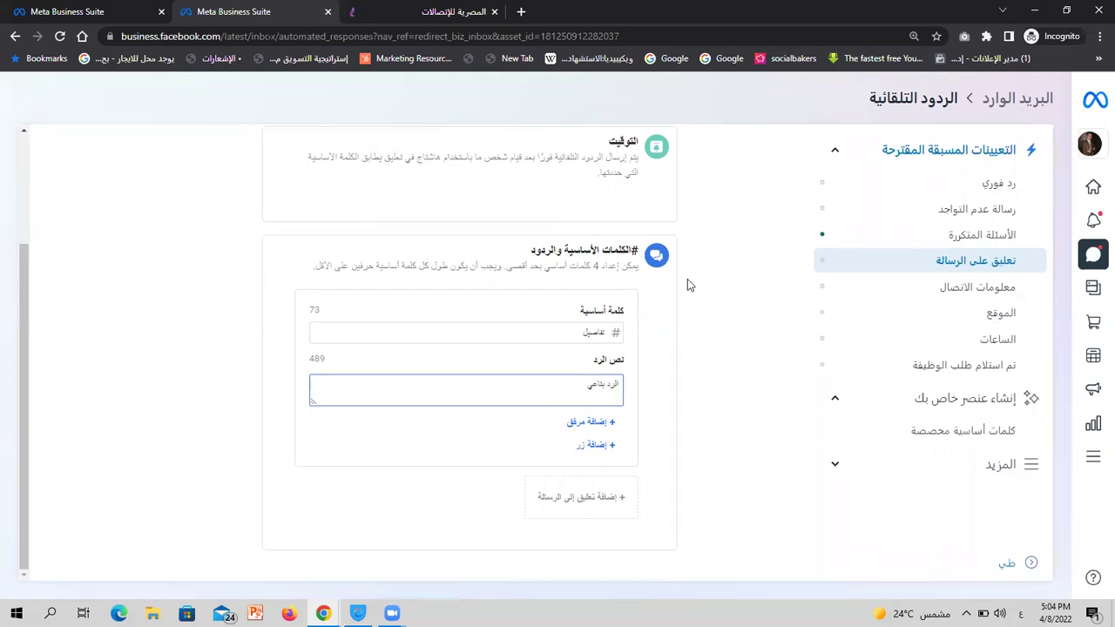
pyautogui.click(567, 330)
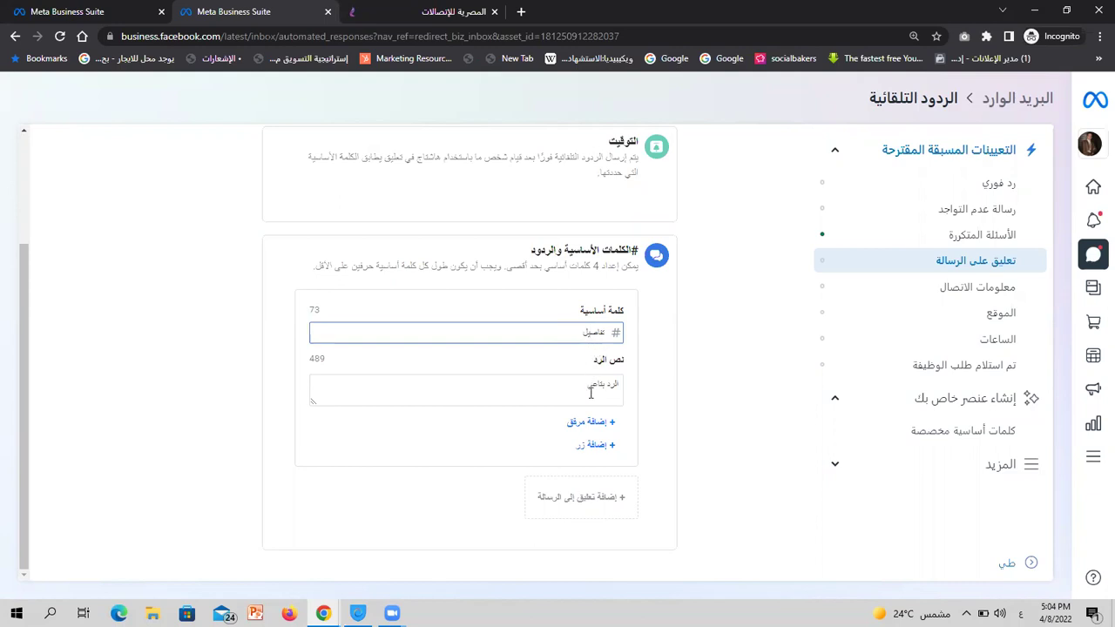
pyautogui.click(592, 394)
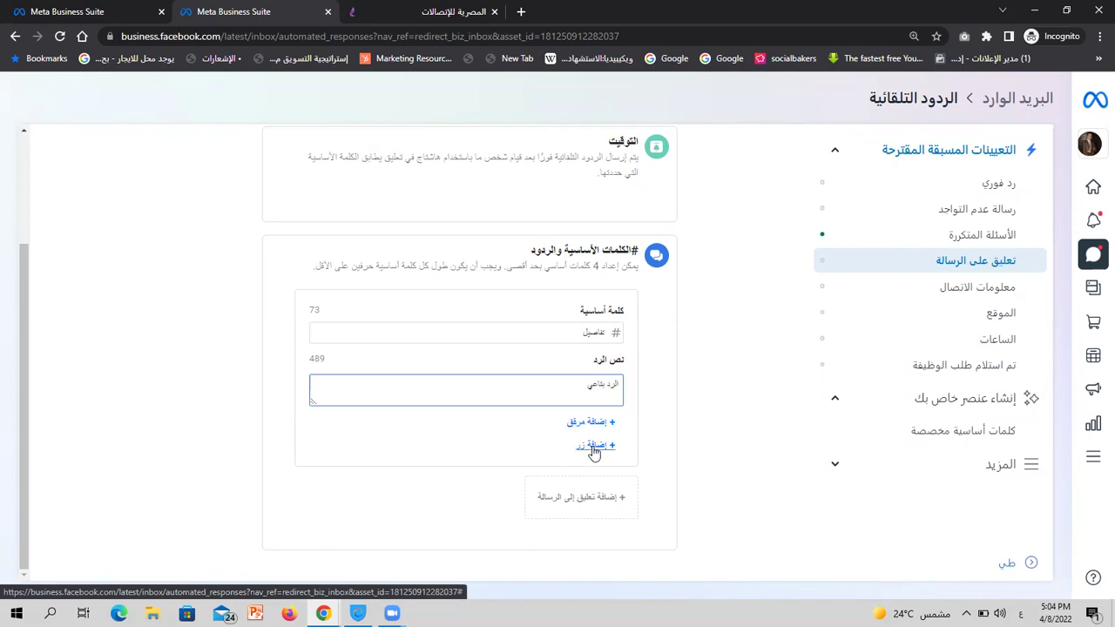
# Add a second, empty keyword-and-reply block below the first
pyautogui.click(583, 496)
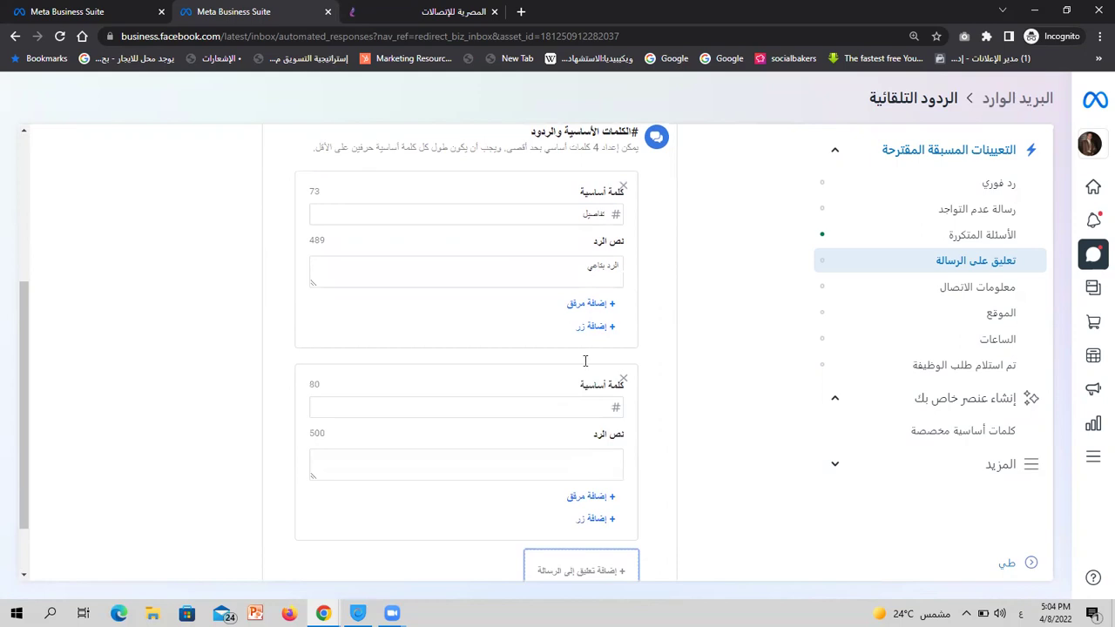
pyautogui.click(583, 473)
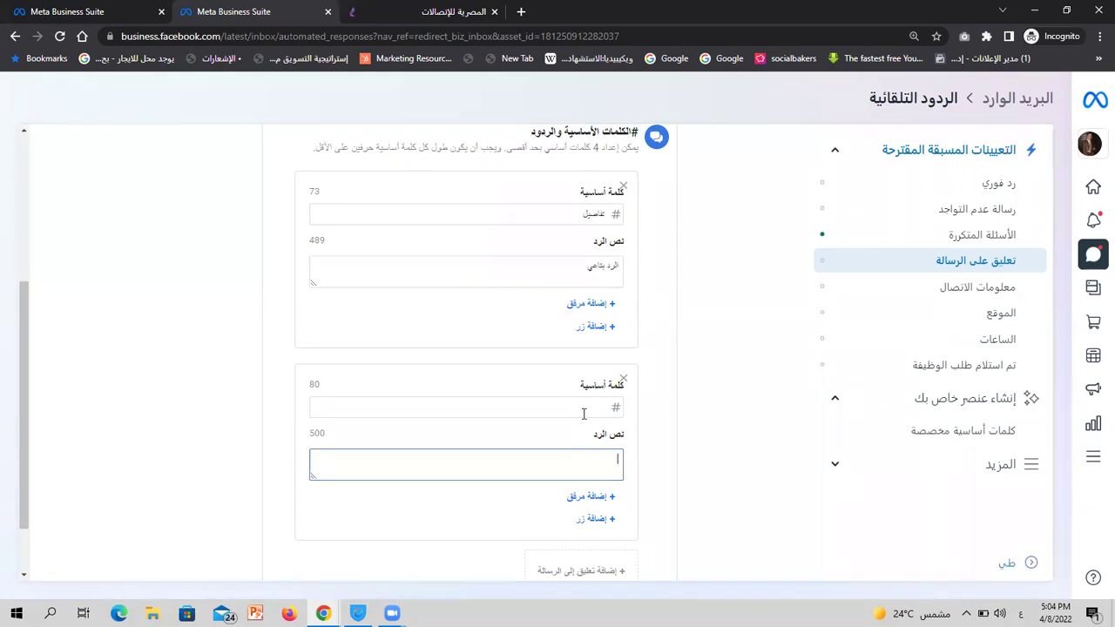
pyautogui.click(583, 414)
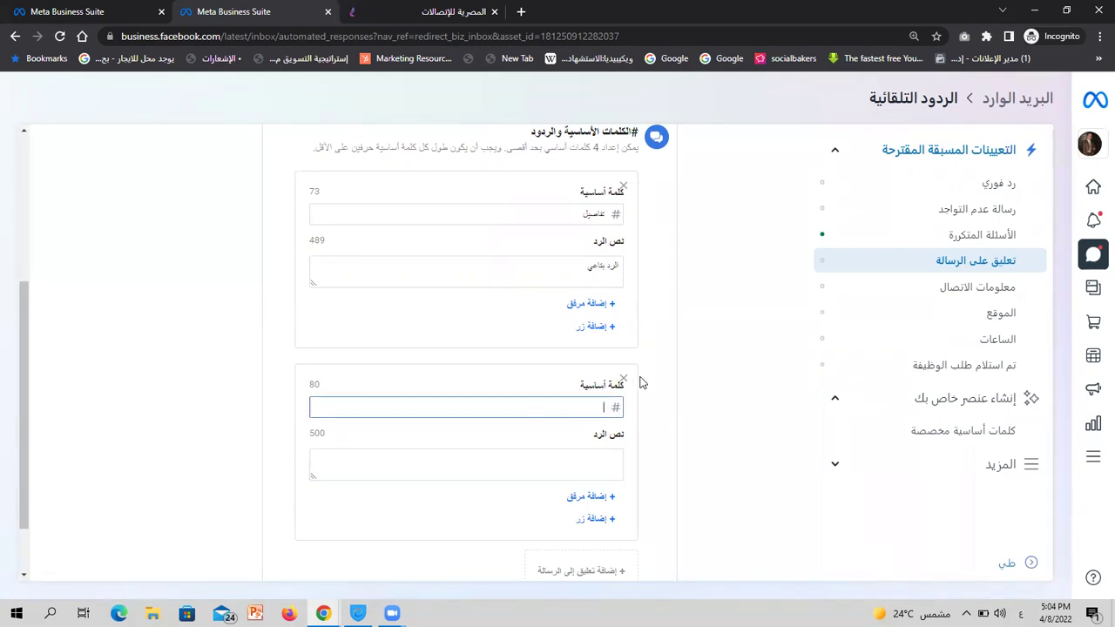
pyautogui.scroll(3, 656, 376)
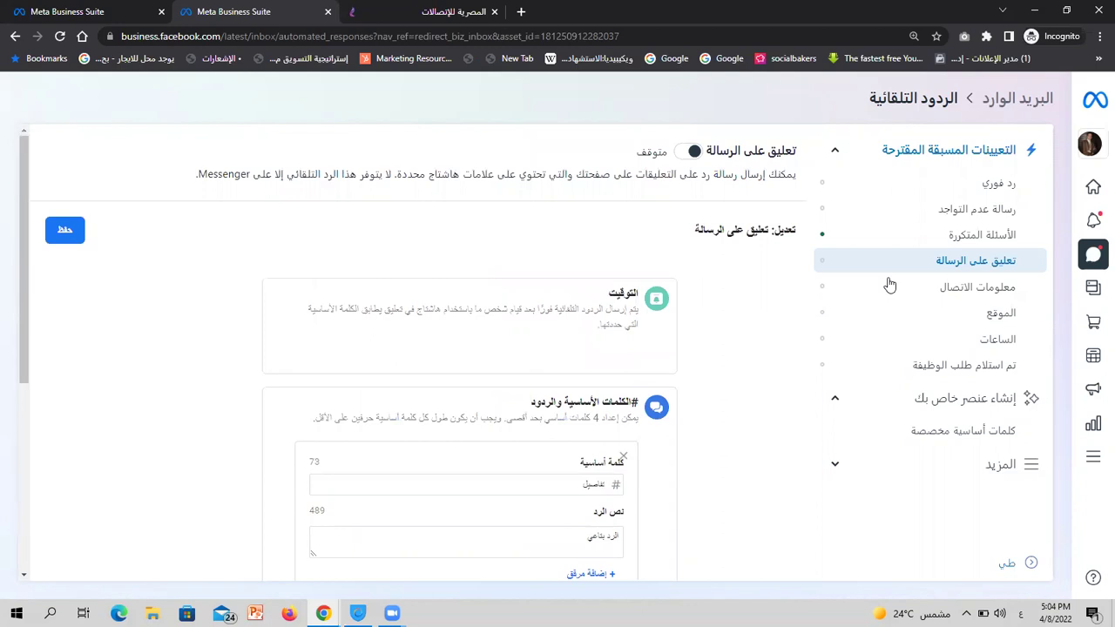
pyautogui.click(54, 10)
# Open Contact Information in the other tab, discard the unsaved FAQ changes, and reload the page
pyautogui.scroll(2, 615, 349)
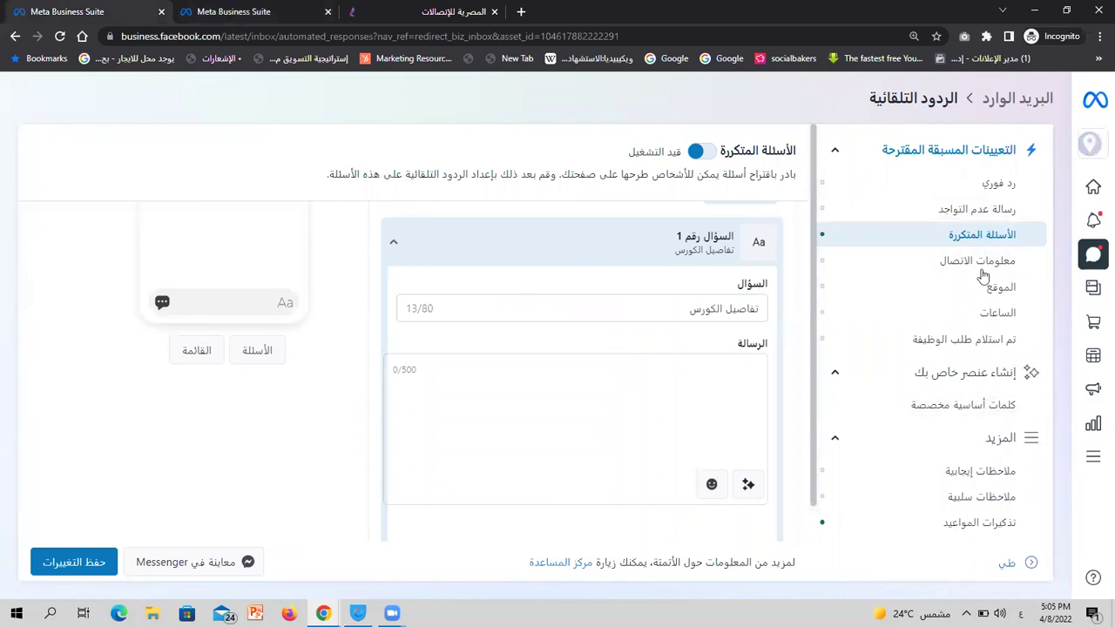
pyautogui.scroll(-1, 976, 383)
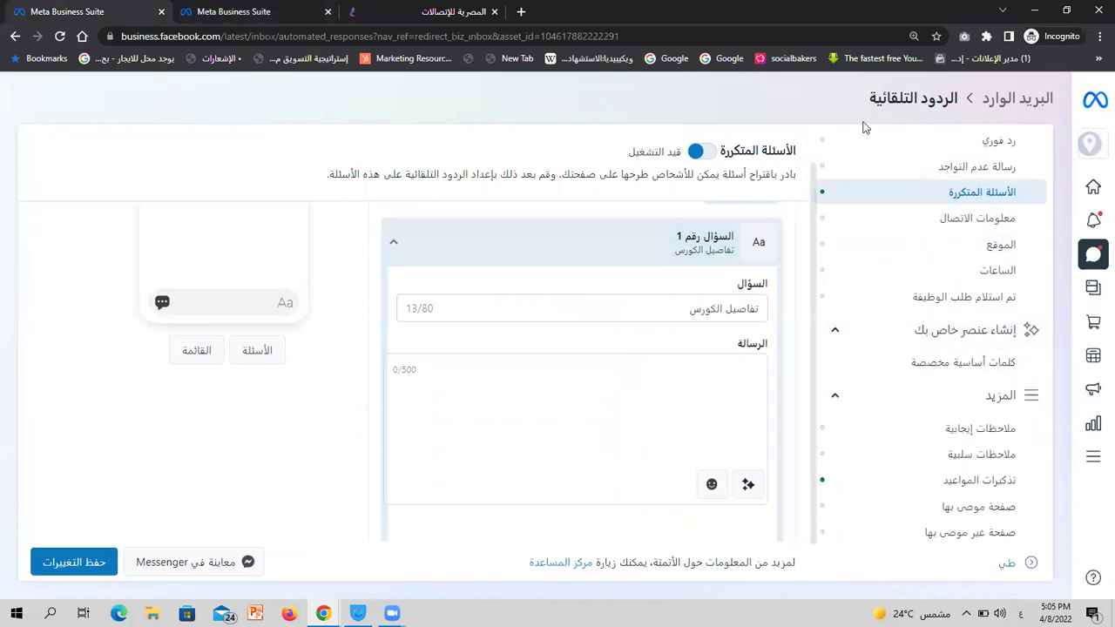
pyautogui.click(915, 222)
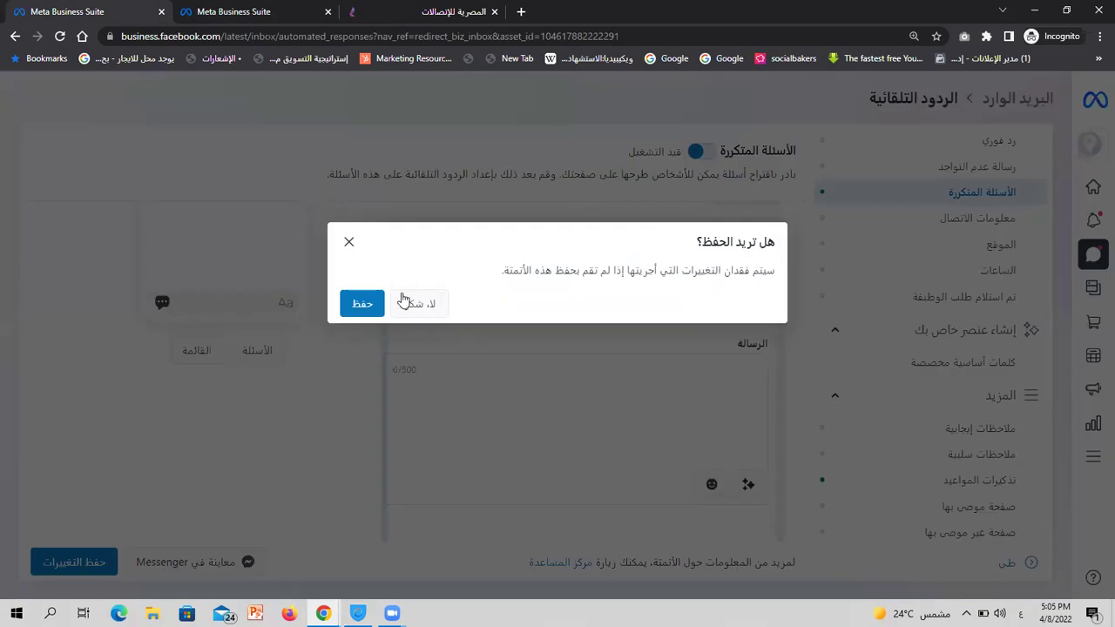
pyautogui.click(405, 302)
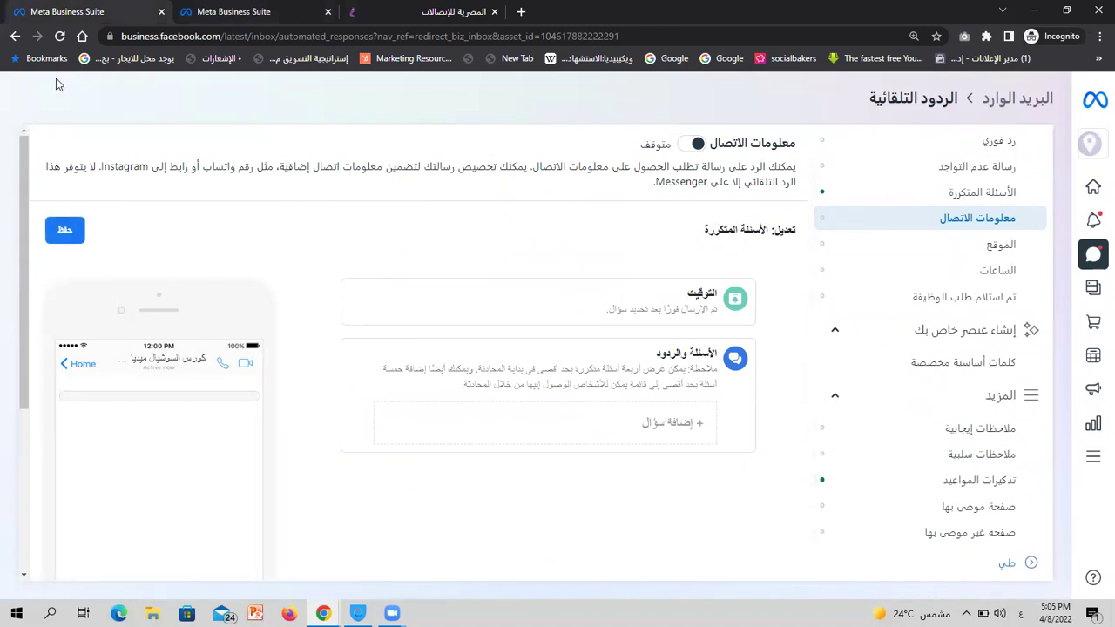
pyautogui.click(60, 37)
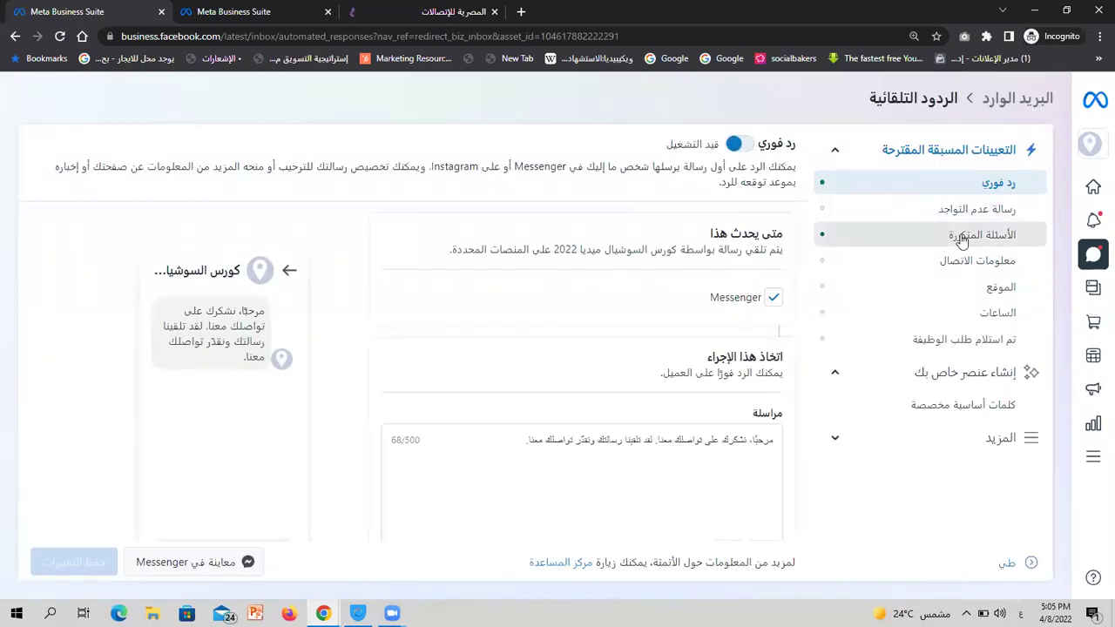
# Open the Contact Information settings and switch its Messenger auto-reply on
pyautogui.click(966, 263)
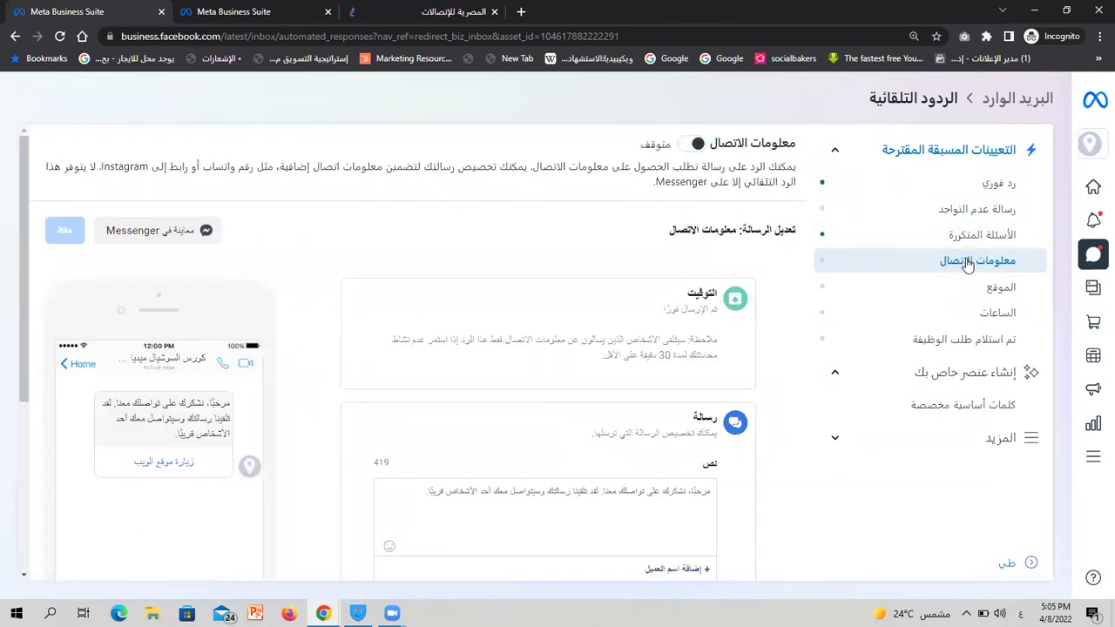
pyautogui.scroll(-2, 778, 271)
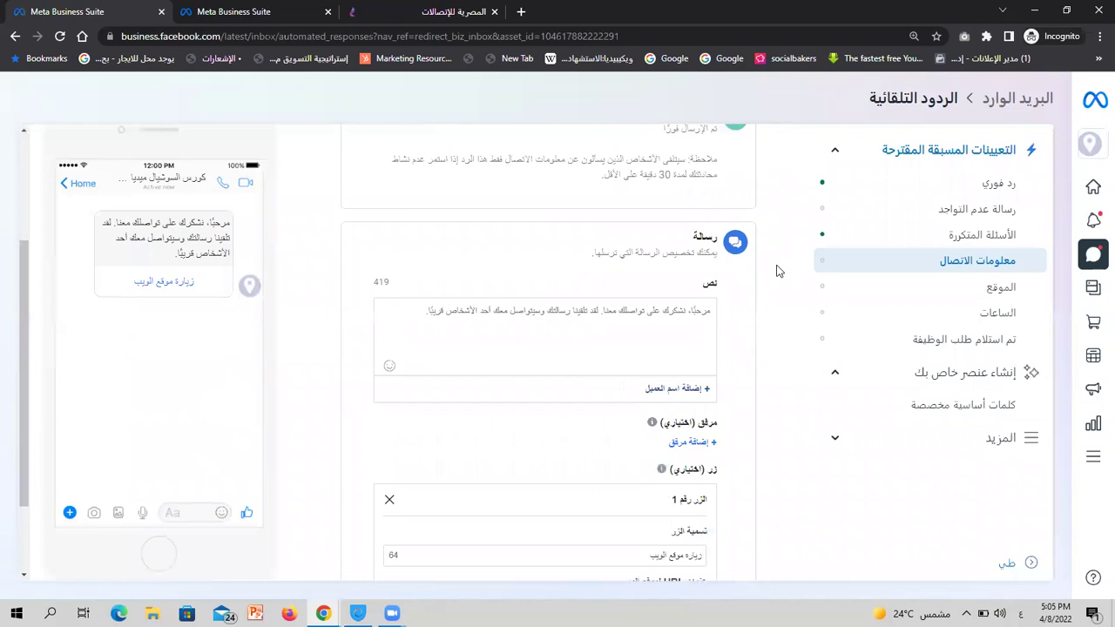
pyautogui.scroll(-1, 777, 271)
pyautogui.scroll(2, 778, 271)
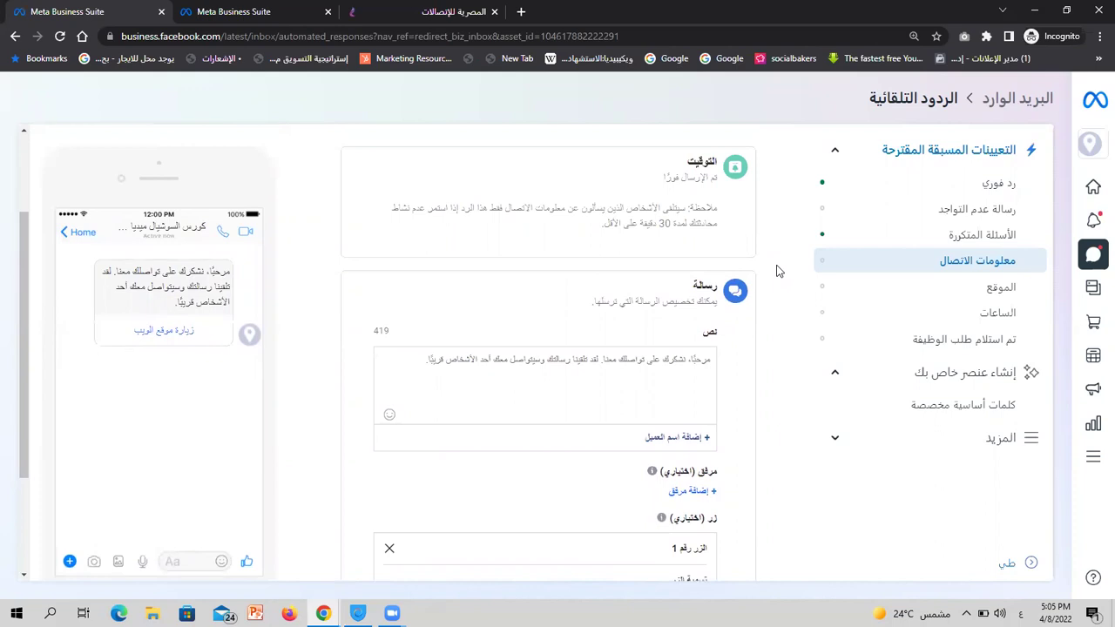
pyautogui.scroll(2, 777, 270)
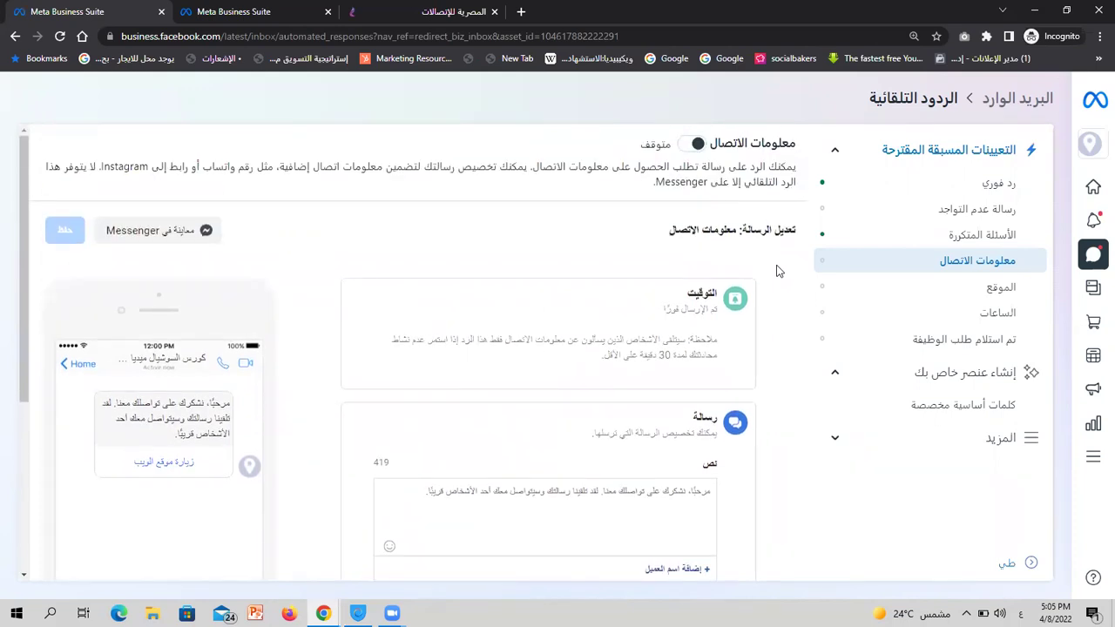
pyautogui.scroll(-2, 778, 271)
pyautogui.scroll(2, 778, 271)
pyautogui.click(698, 144)
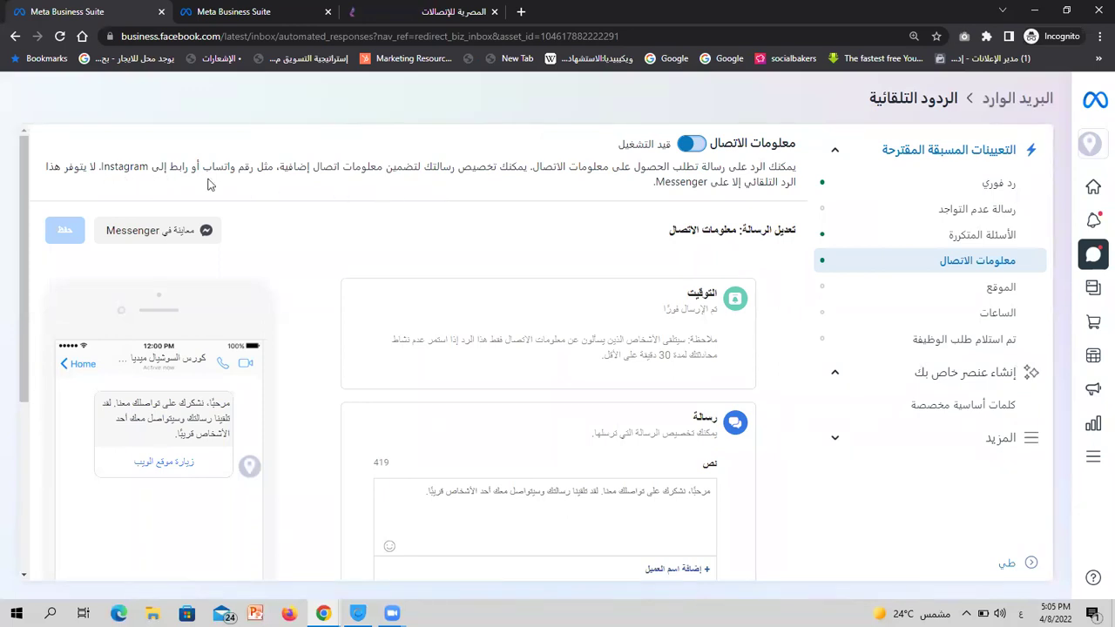
pyautogui.doubleClick(678, 185)
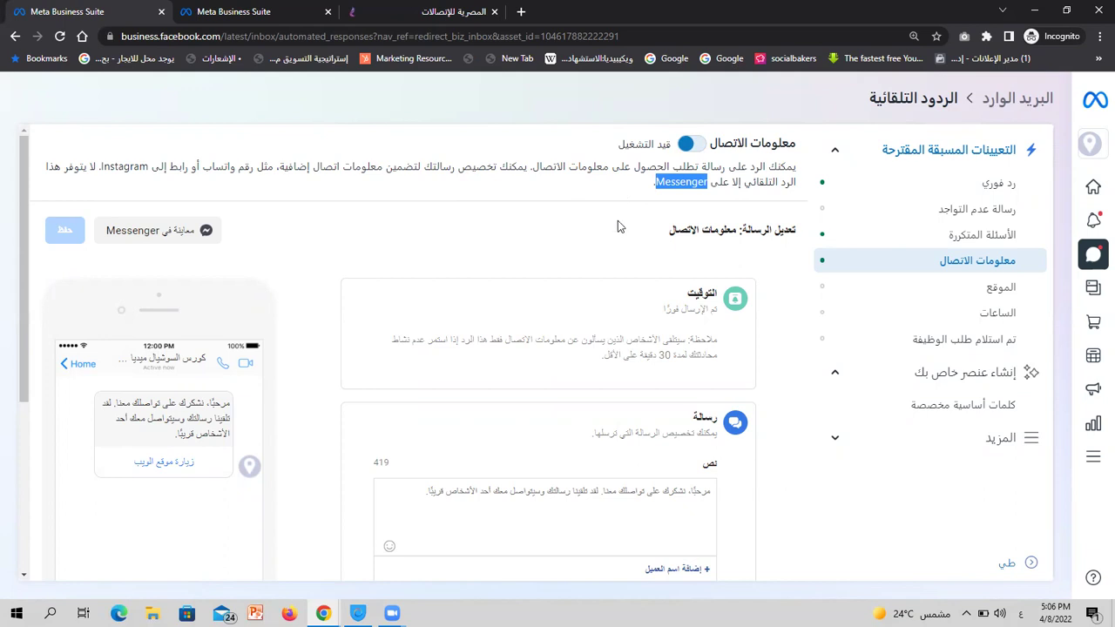
pyautogui.scroll(-3, 618, 224)
pyautogui.scroll(3, 617, 225)
pyautogui.scroll(-2, 705, 211)
pyautogui.tripleClick(687, 263)
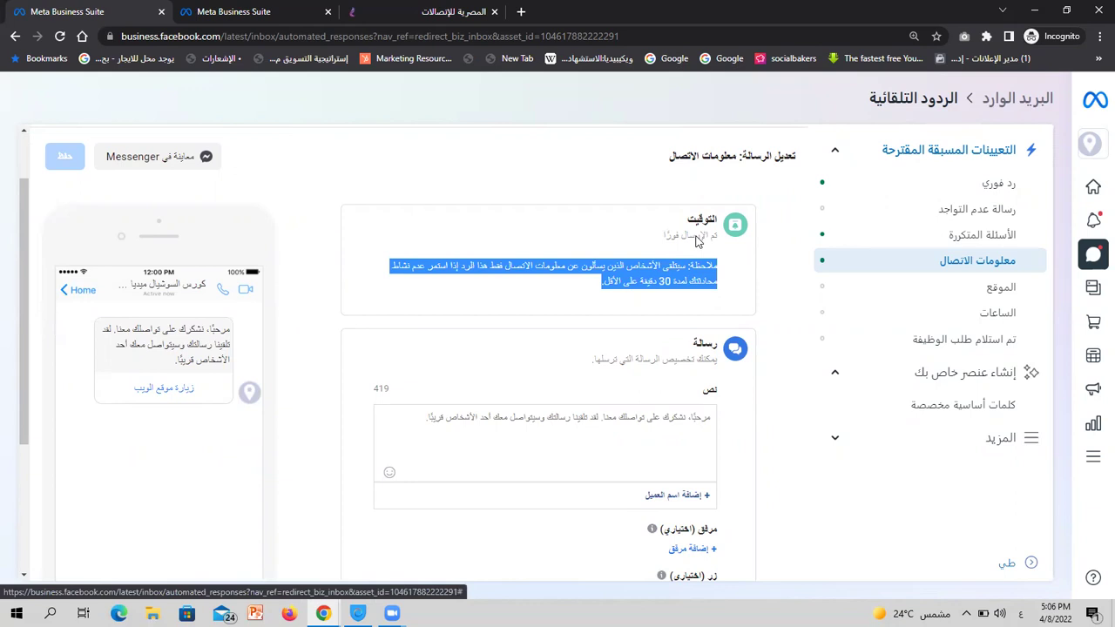
pyautogui.click(773, 315)
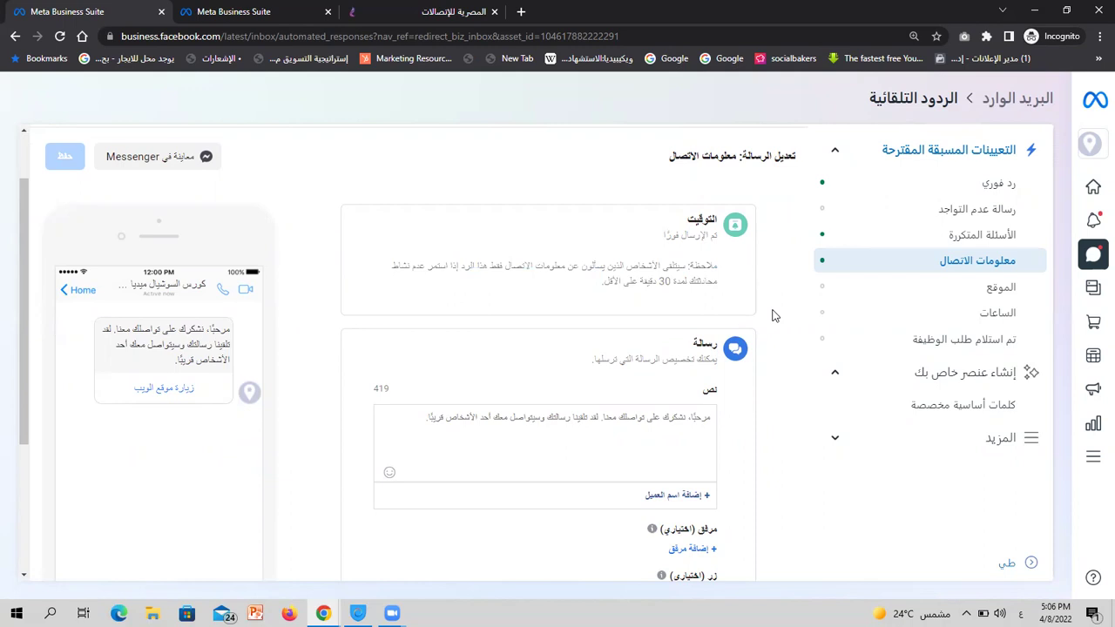
pyautogui.scroll(-2, 773, 315)
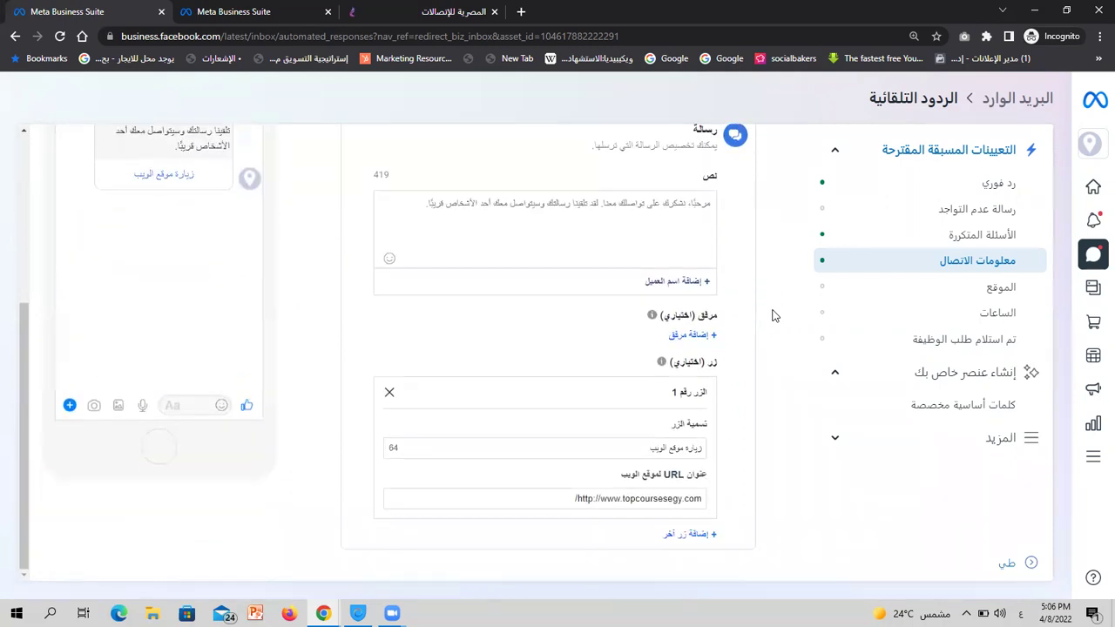
pyautogui.scroll(1, 773, 315)
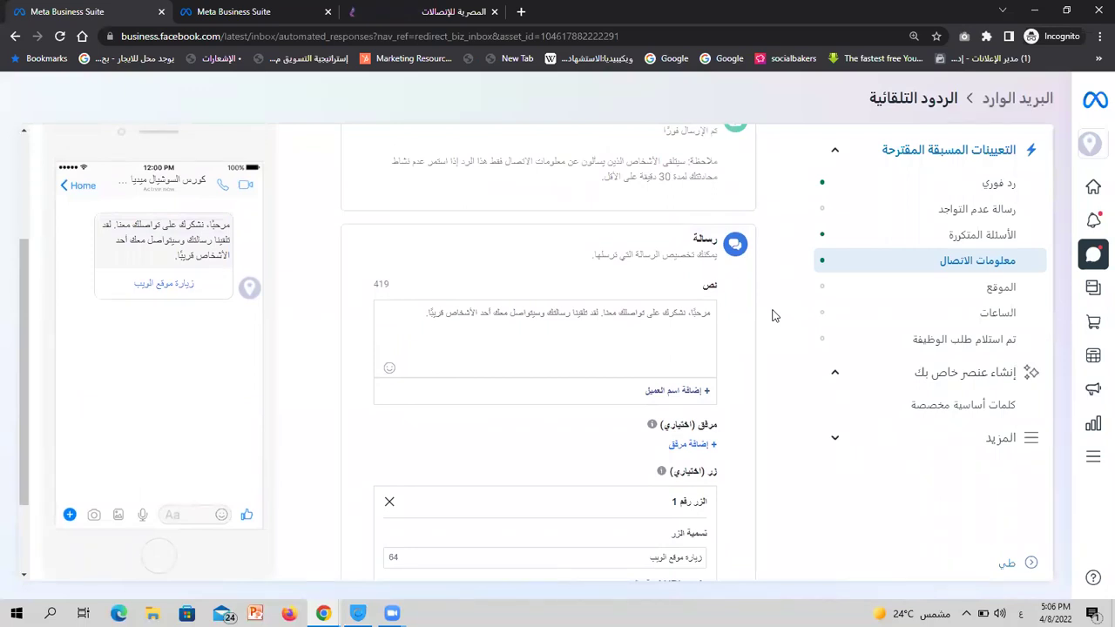
pyautogui.scroll(1, 727, 294)
pyautogui.scroll(-1, 722, 292)
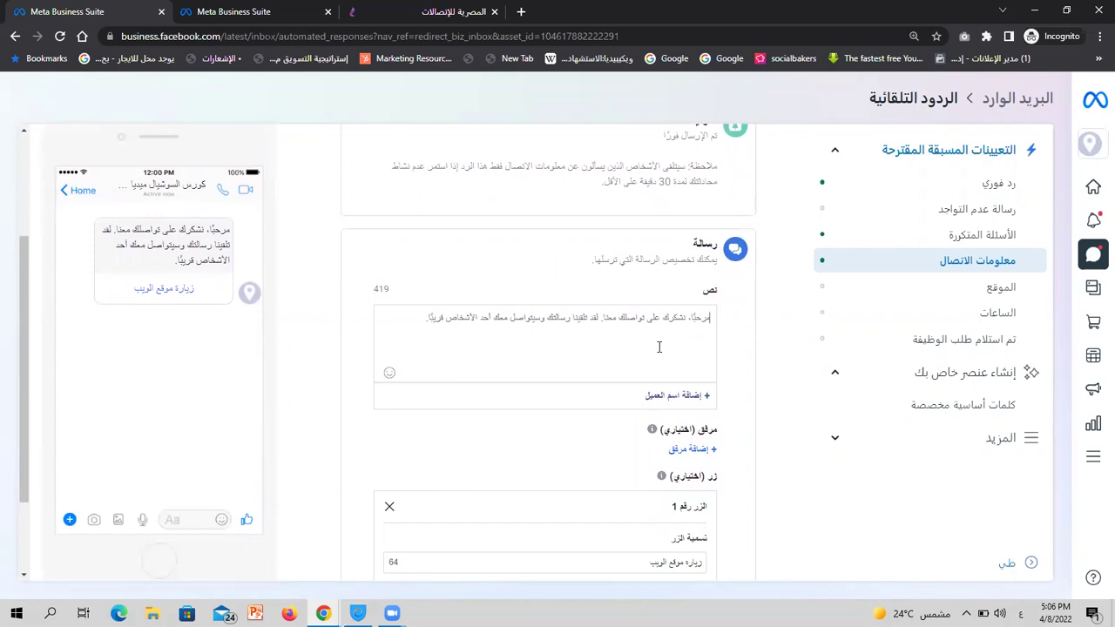
pyautogui.doubleClick(592, 316)
pyautogui.click(591, 316)
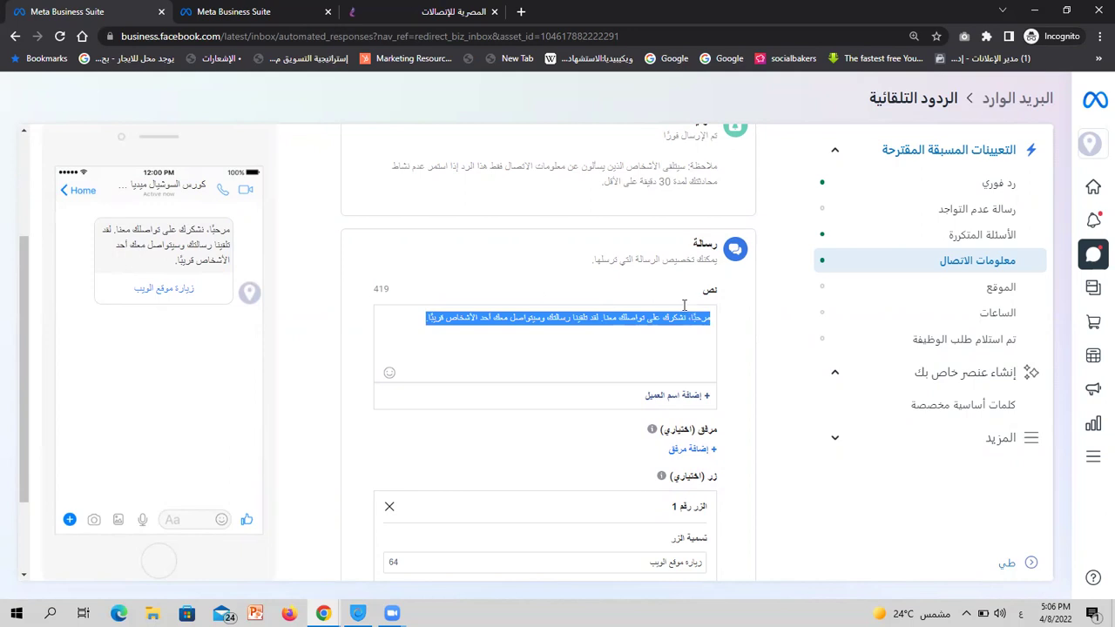
pyautogui.scroll(1, 737, 317)
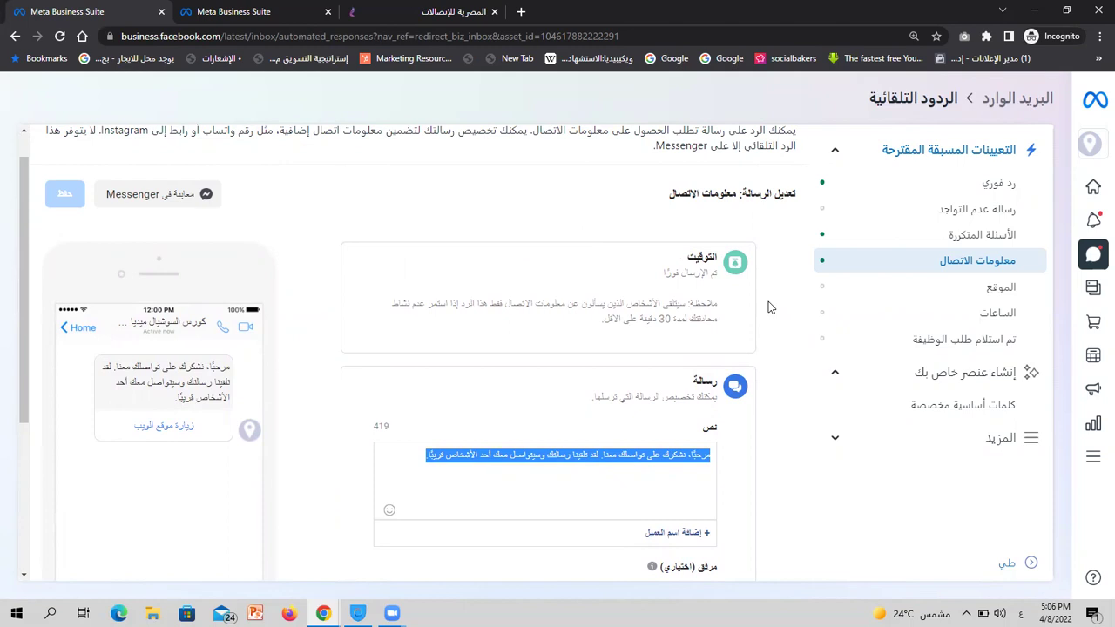
pyautogui.scroll(-2, 768, 307)
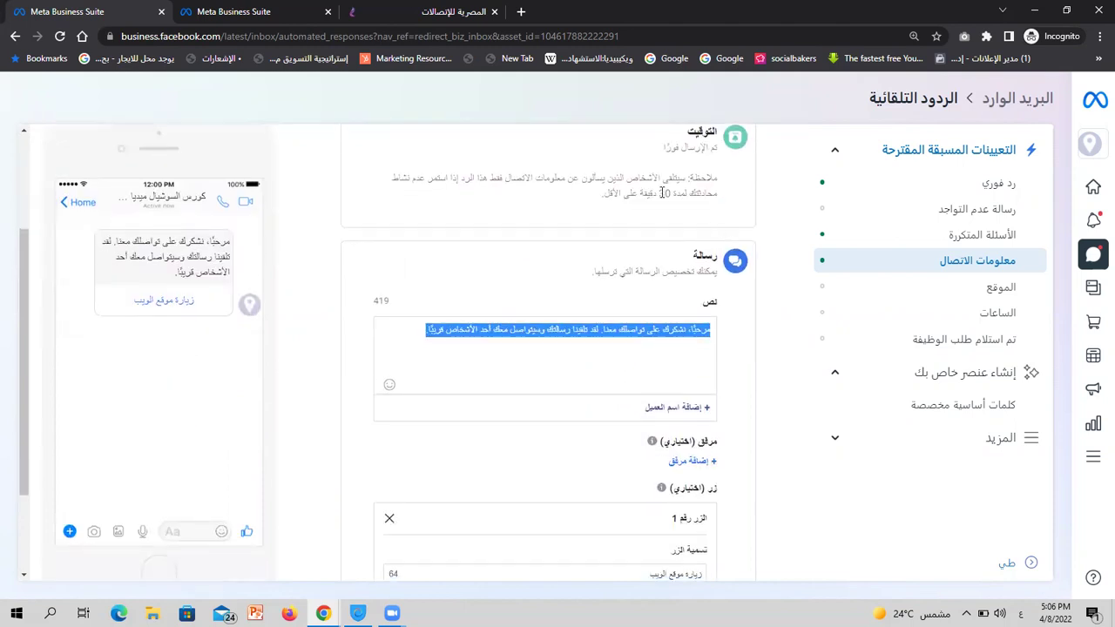
pyautogui.moveTo(673, 193); pyautogui.dragTo(616, 193)
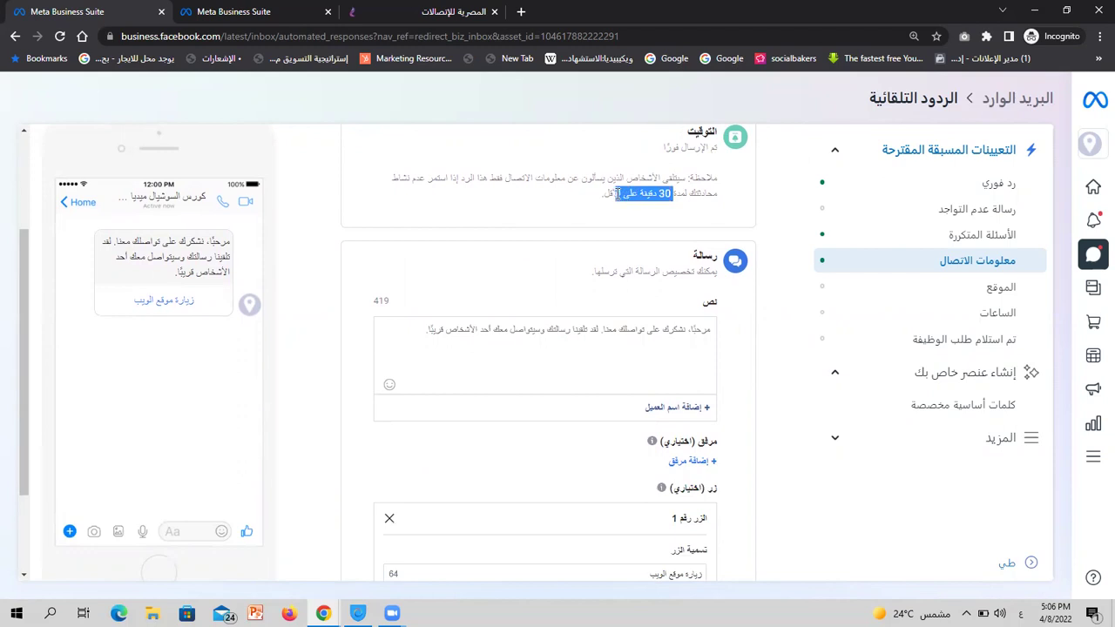
pyautogui.click(757, 203)
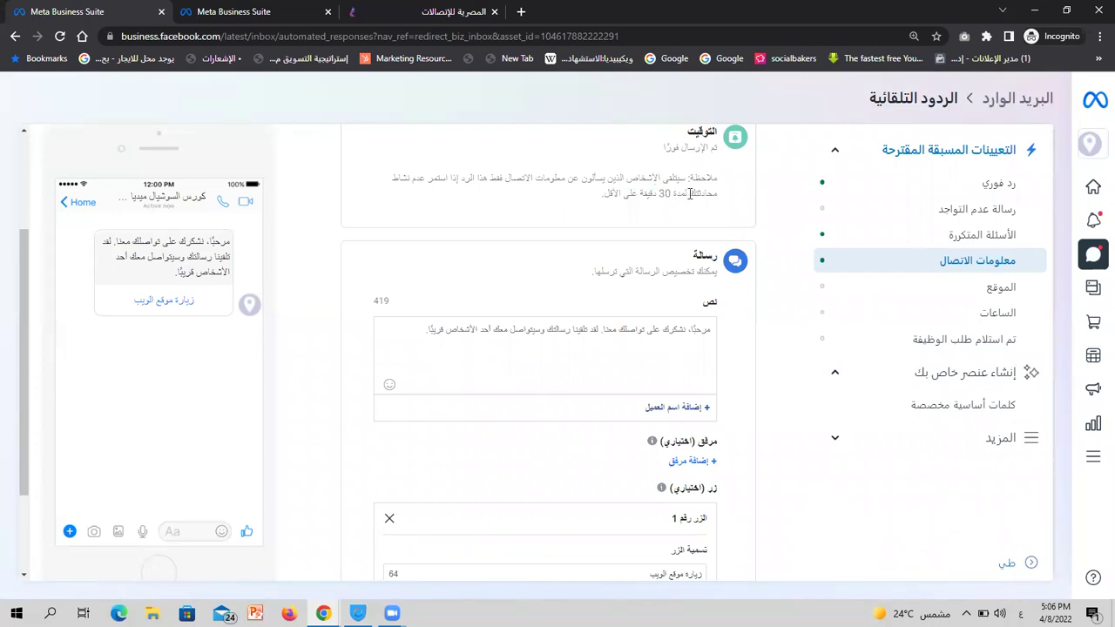
pyautogui.doubleClick(614, 329)
pyautogui.tripleClick(614, 330)
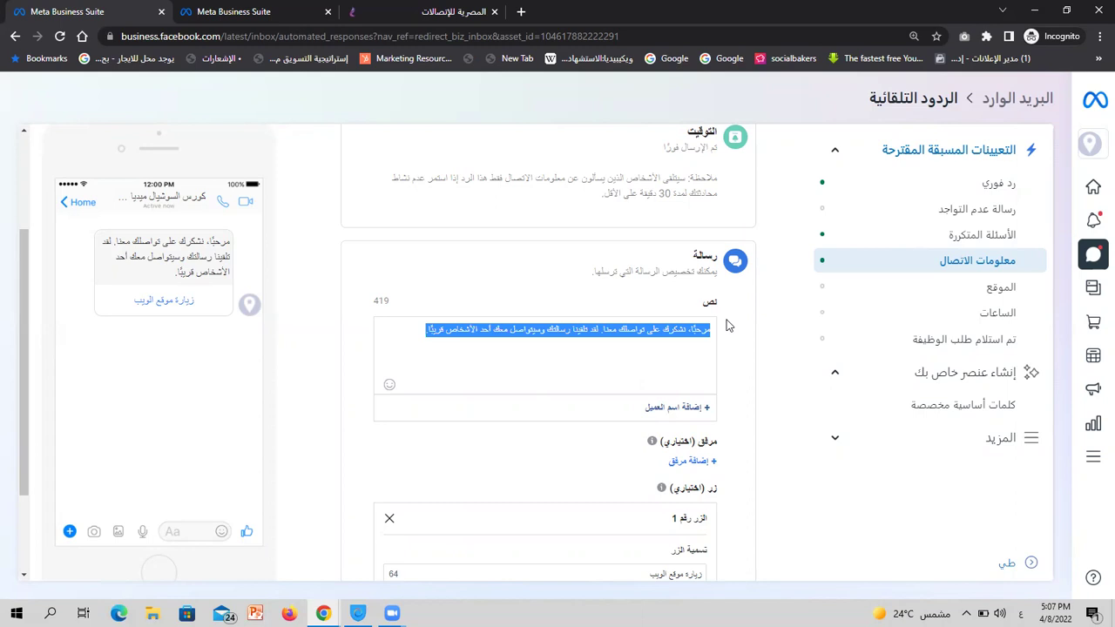
pyautogui.scroll(-2, 728, 326)
pyautogui.tripleClick(671, 242)
pyautogui.click(665, 242)
pyautogui.tripleClick(668, 243)
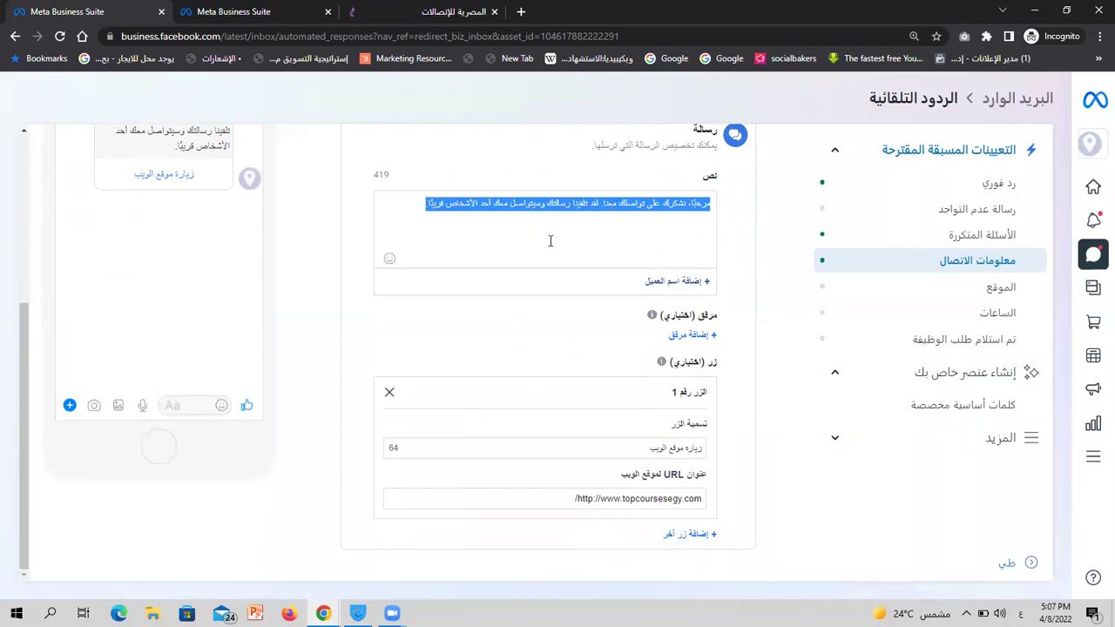
pyautogui.scroll(1, 501, 246)
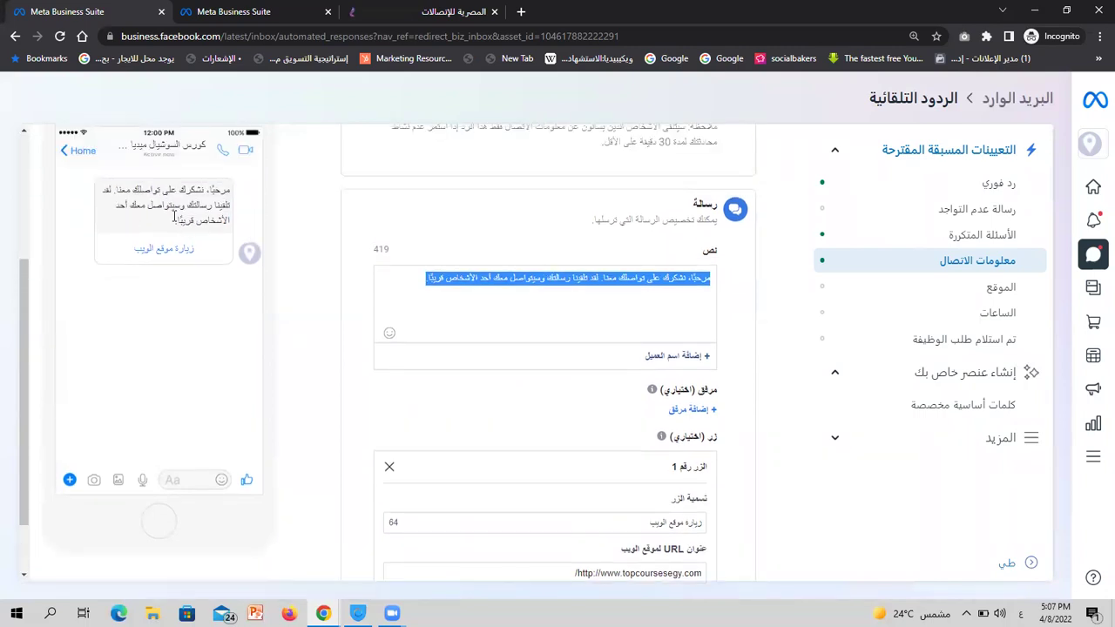
pyautogui.click(692, 360)
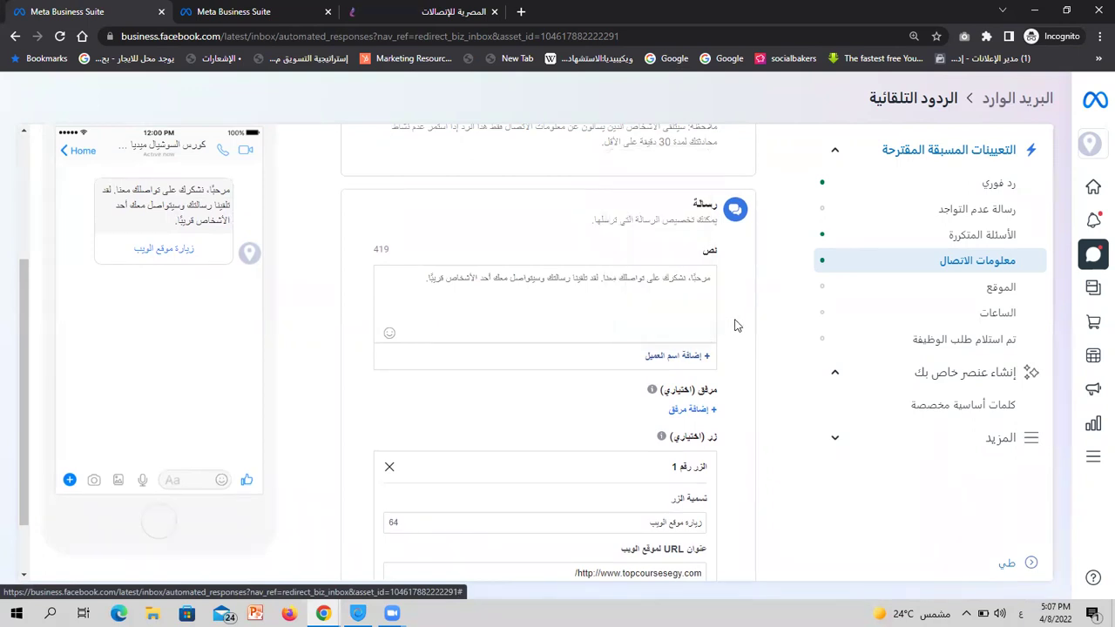
pyautogui.tripleClick(693, 318)
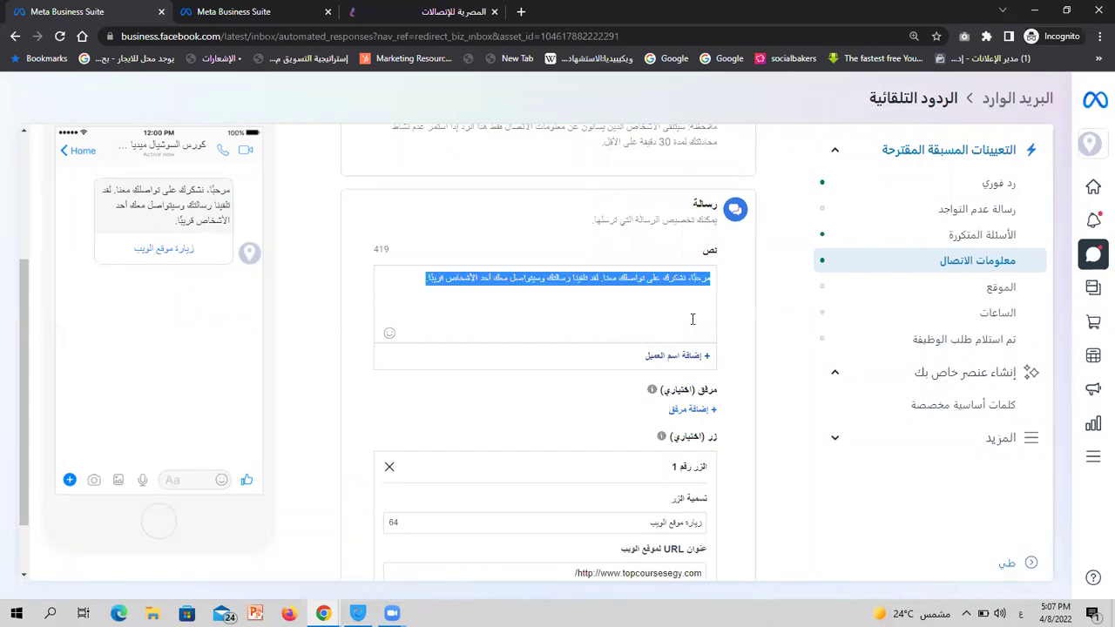
pyautogui.click(685, 363)
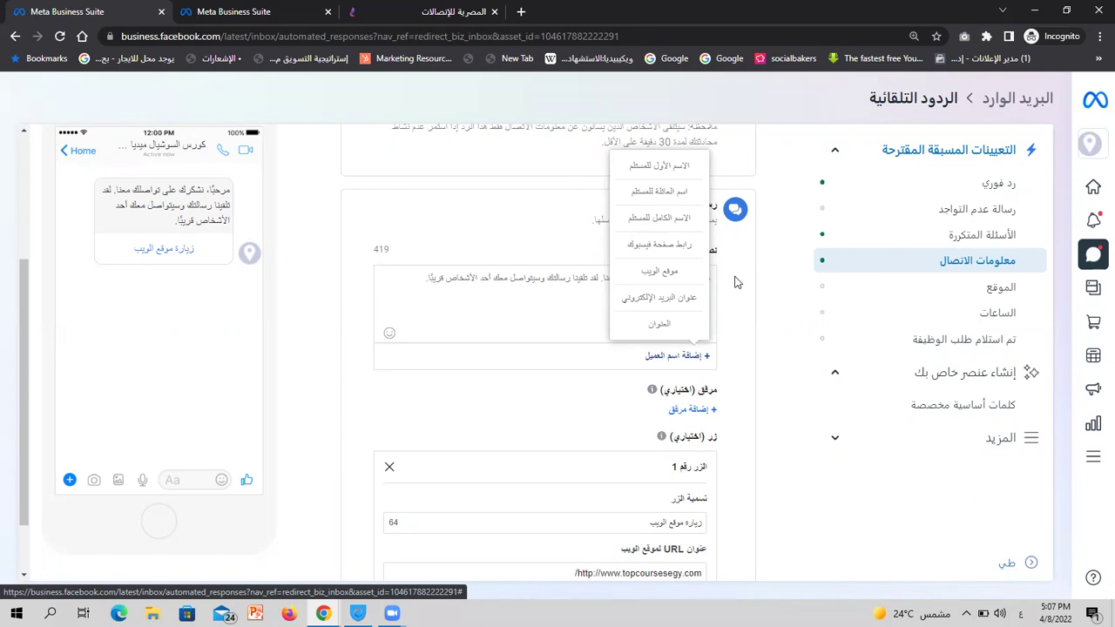
pyautogui.click(735, 281)
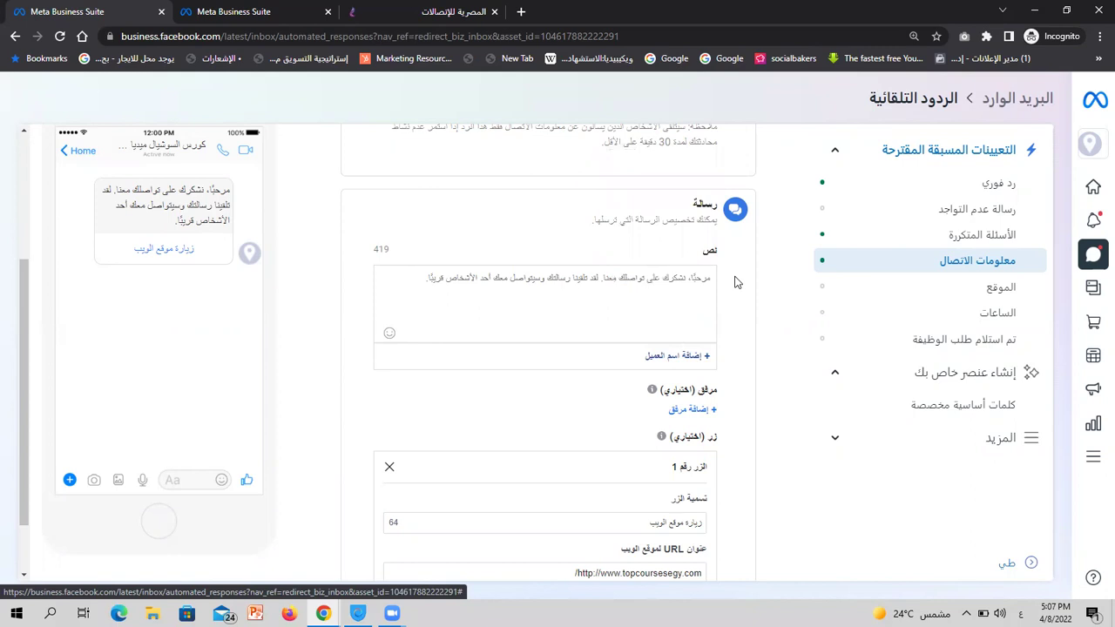
pyautogui.click(669, 362)
# Replace the default contact-information greeting with the business phone number
pyautogui.click(758, 310)
pyautogui.tripleClick(601, 326)
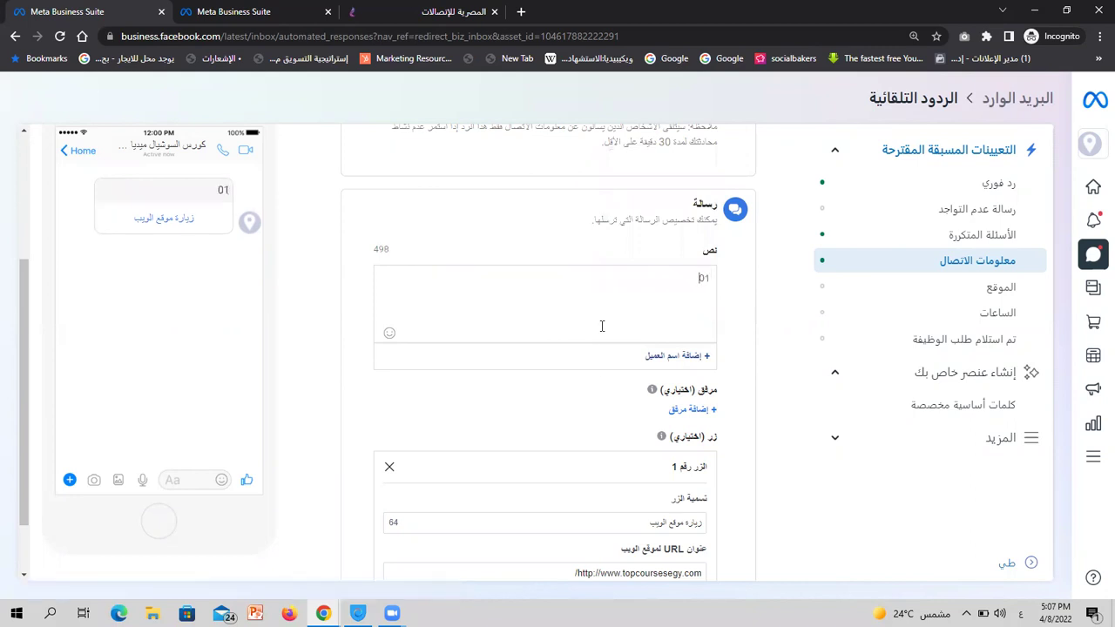
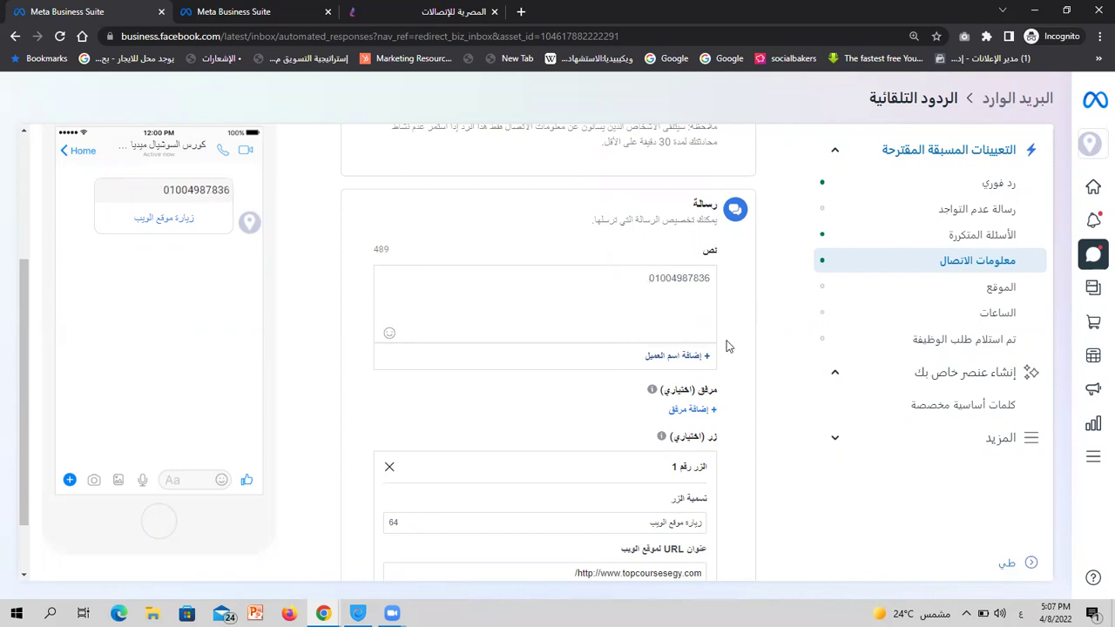
pyautogui.scroll(-1, 766, 424)
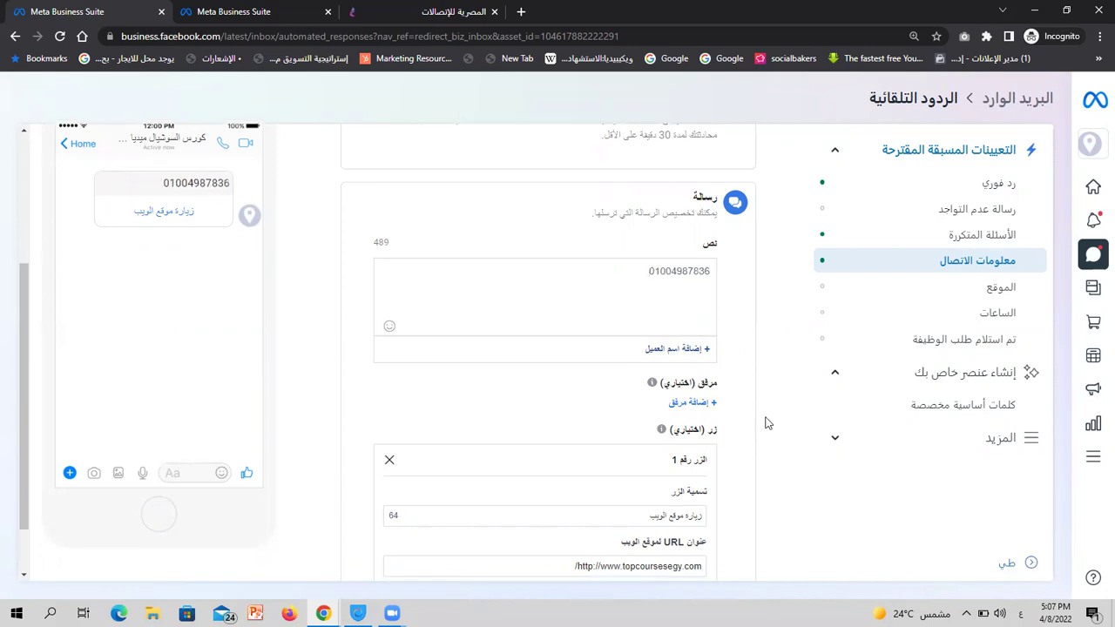
# Select the entire website address in the reply button's URL field
pyautogui.click(613, 501)
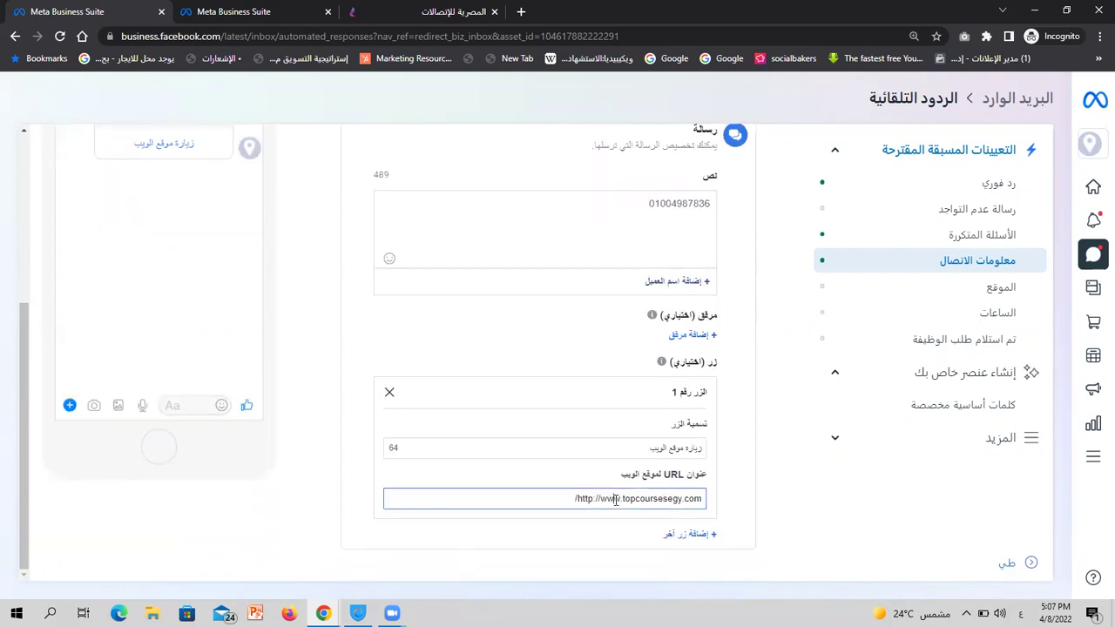
pyautogui.hotkey('ctrl', 'a')
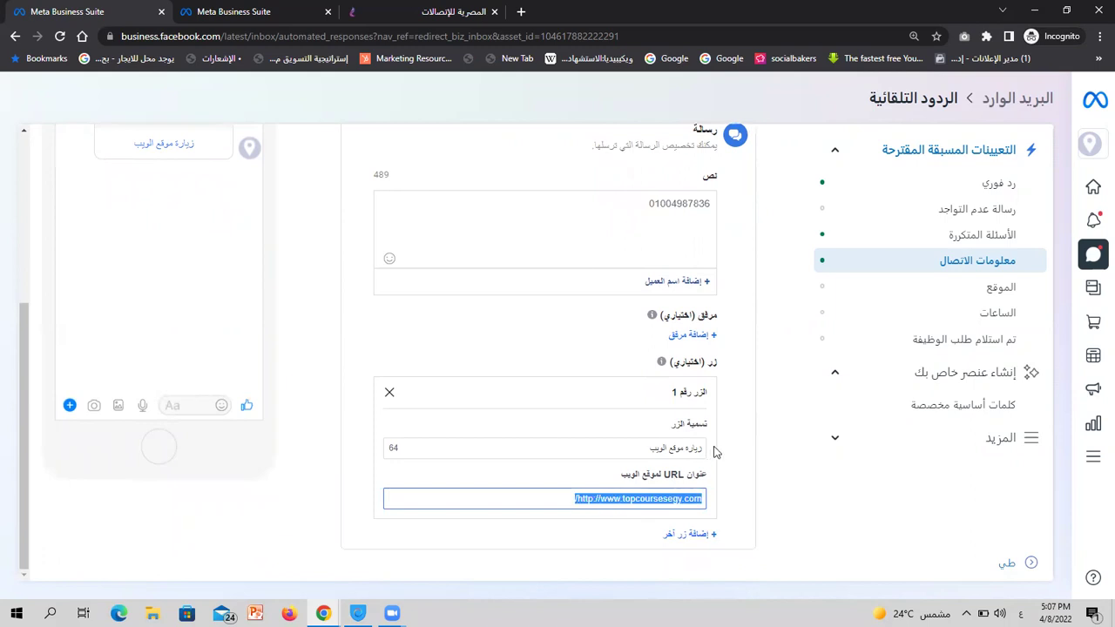
pyautogui.scroll(2, 712, 452)
pyautogui.scroll(2, 712, 453)
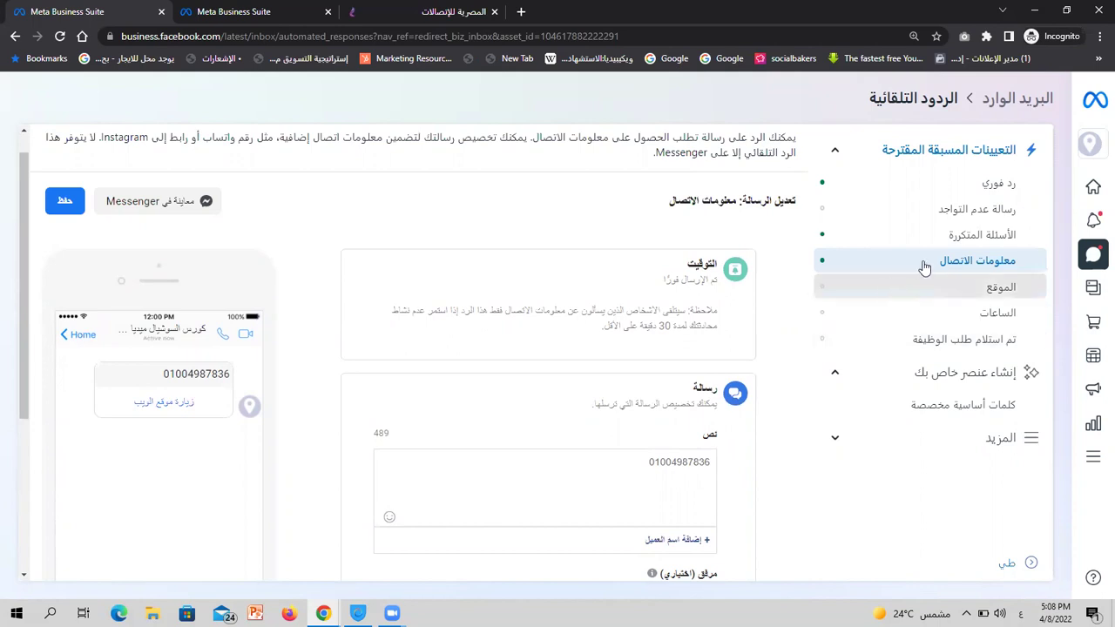
# Switch to the Location auto-reply, discarding the unsaved contact-information edits
pyautogui.click(942, 288)
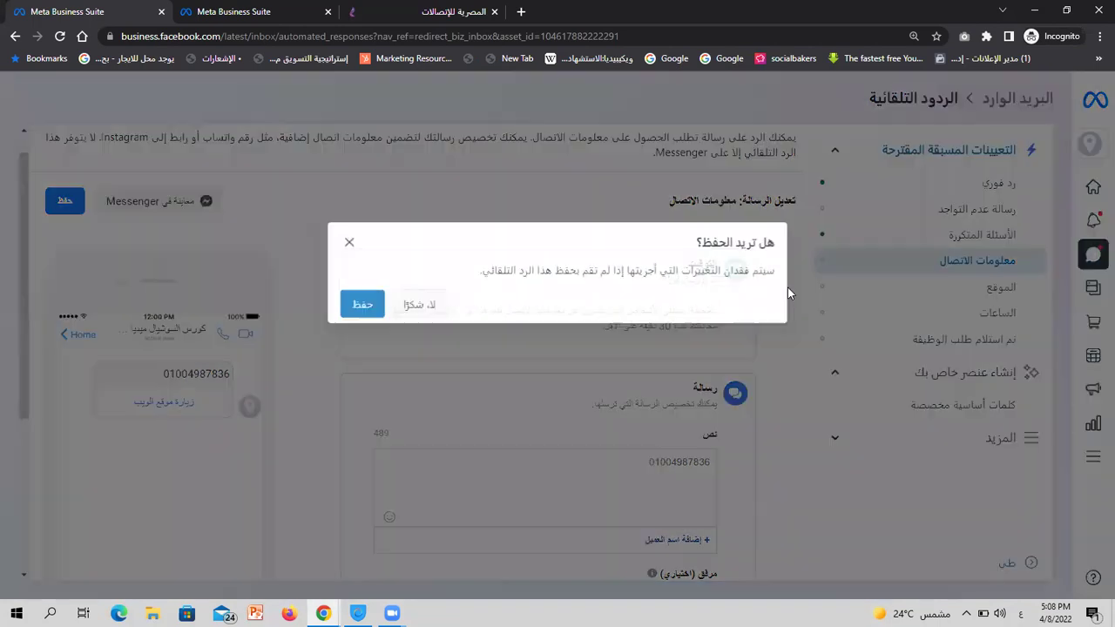
pyautogui.click(430, 307)
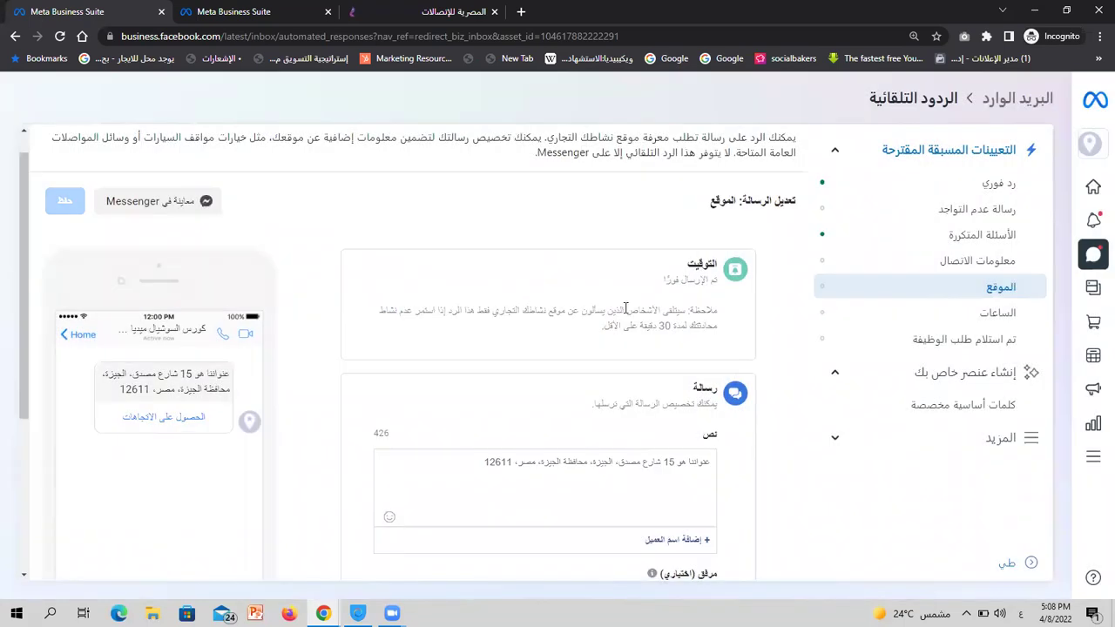
pyautogui.scroll(-1, 626, 307)
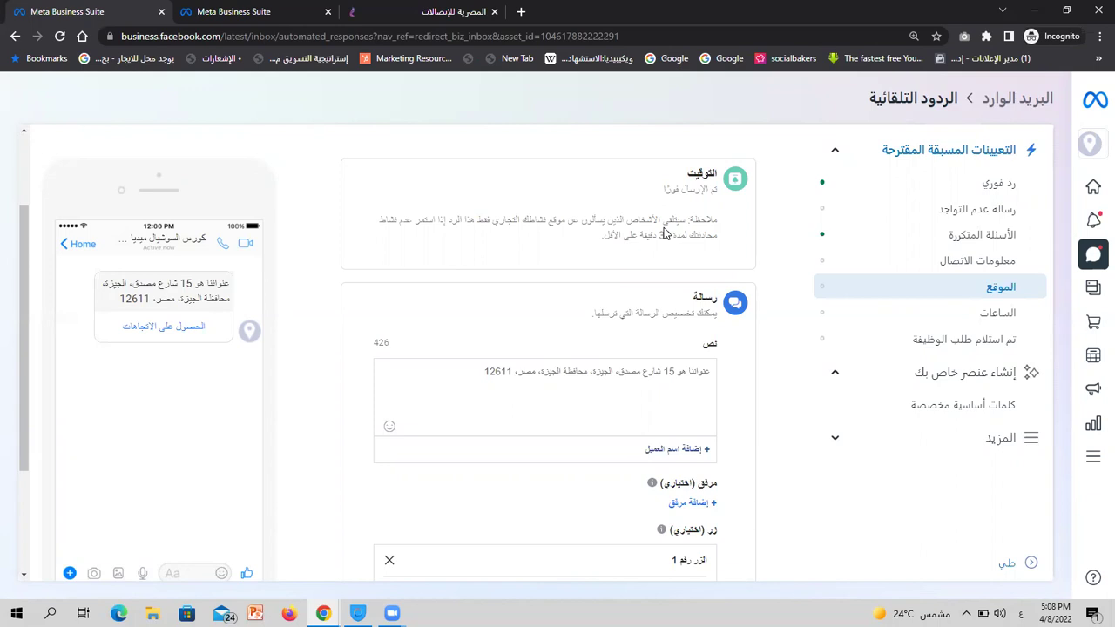
# Review the Location address message, the 'الحصول على الاتجاهات' button, and the personalization fields
pyautogui.tripleClick(209, 277)
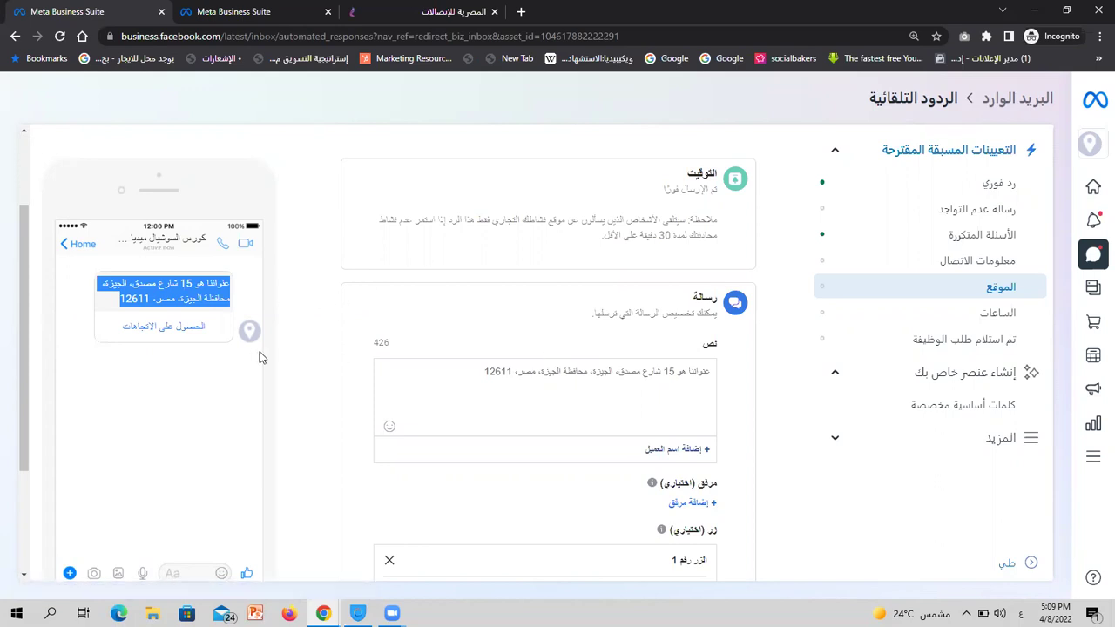
pyautogui.tripleClick(163, 329)
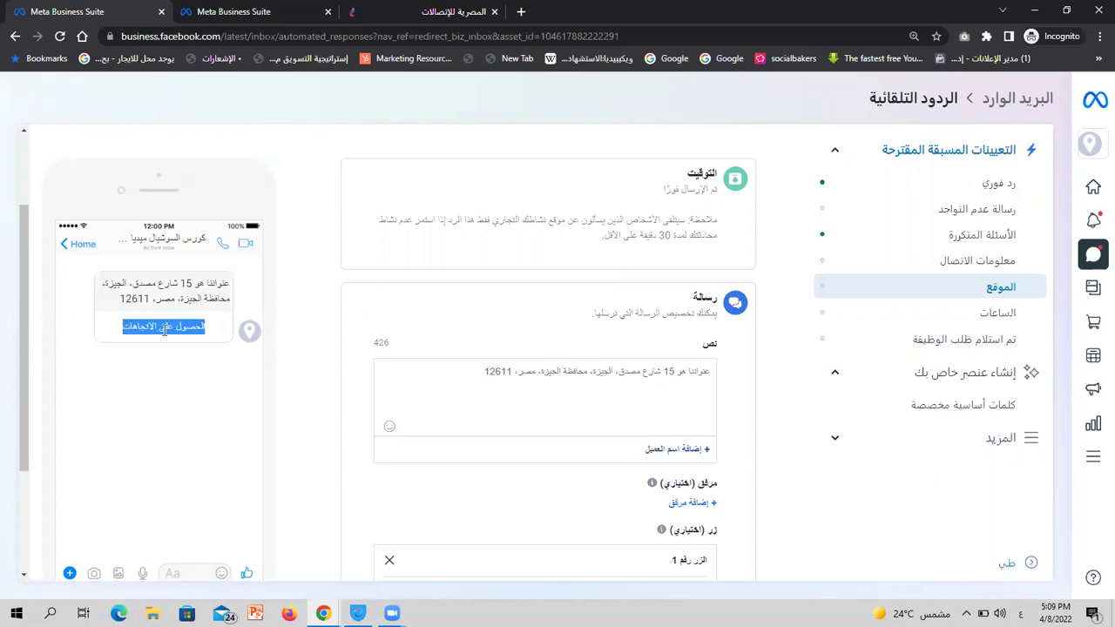
pyautogui.scroll(-3, 457, 301)
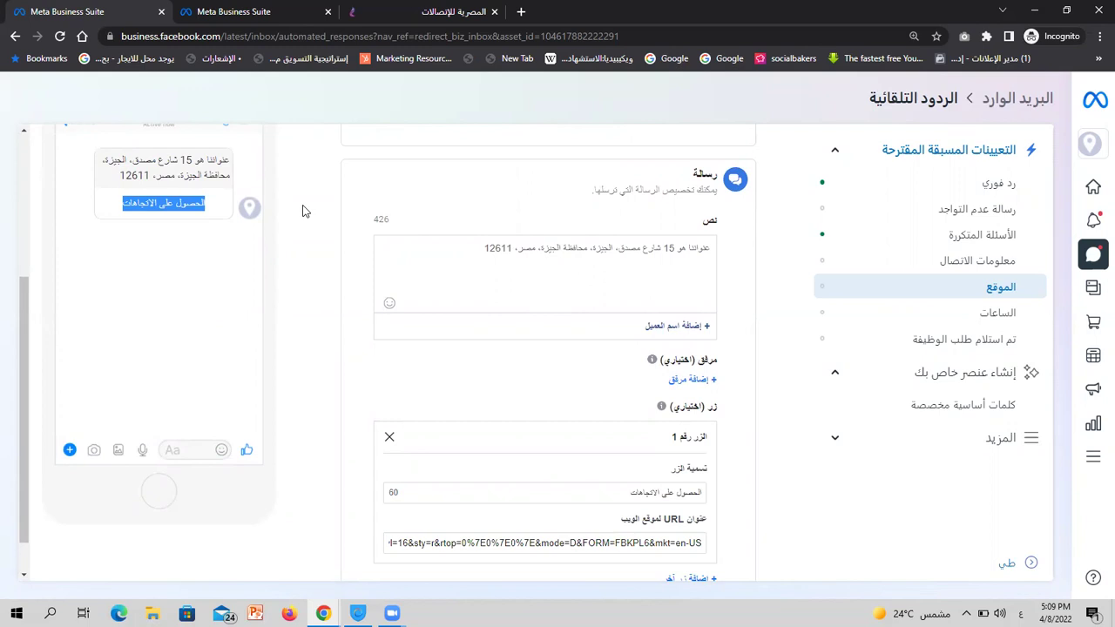
pyautogui.click(669, 335)
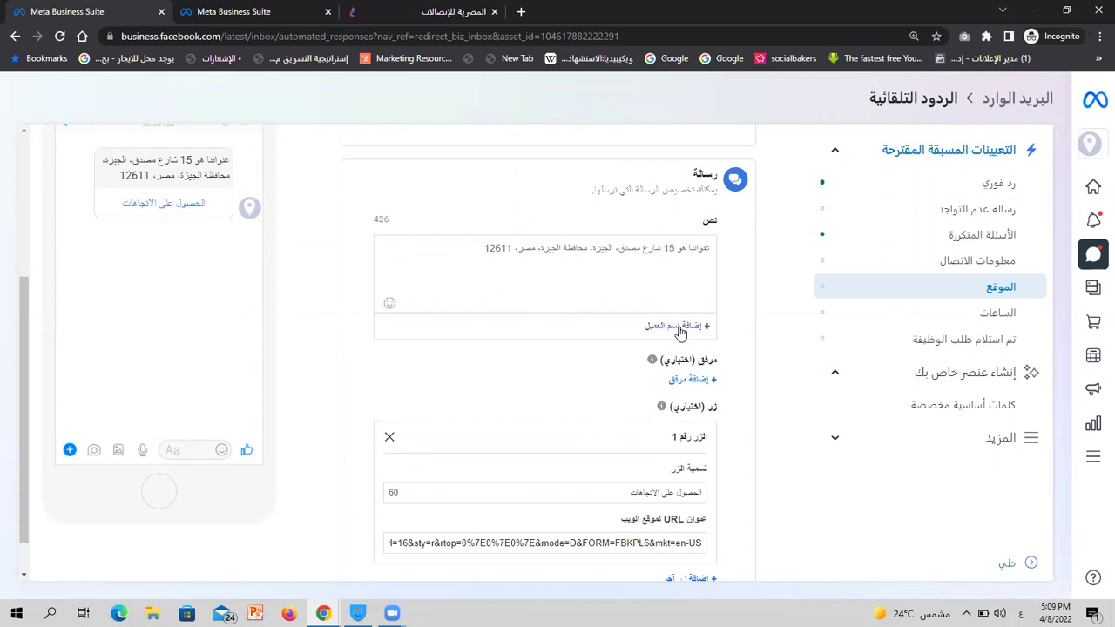
pyautogui.click(680, 329)
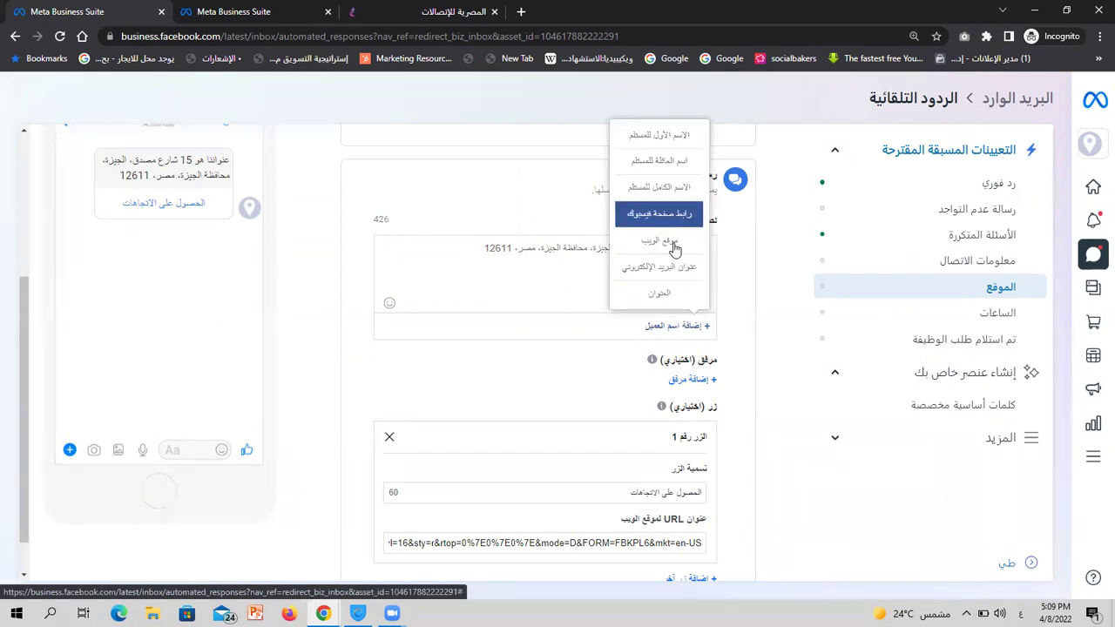
pyautogui.click(734, 277)
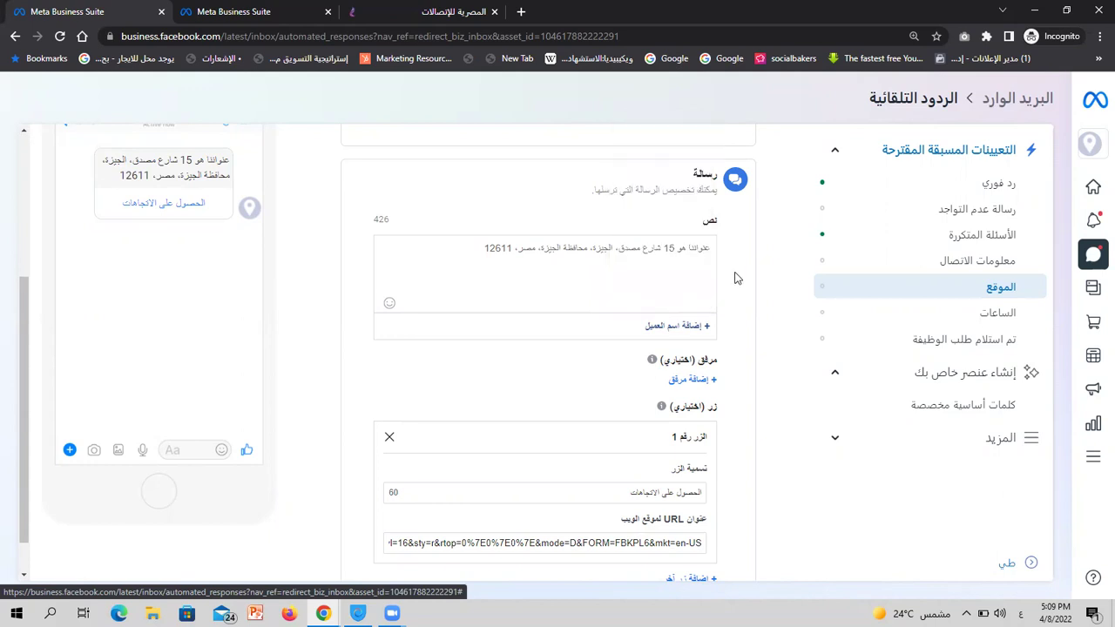
pyautogui.tripleClick(683, 255)
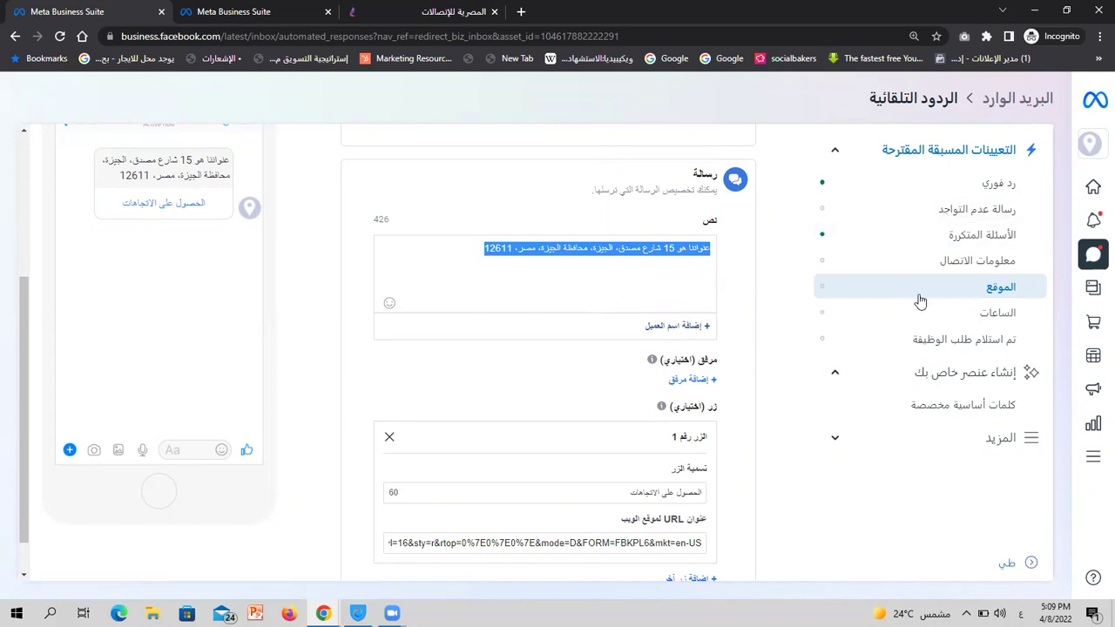
pyautogui.scroll(3, 747, 239)
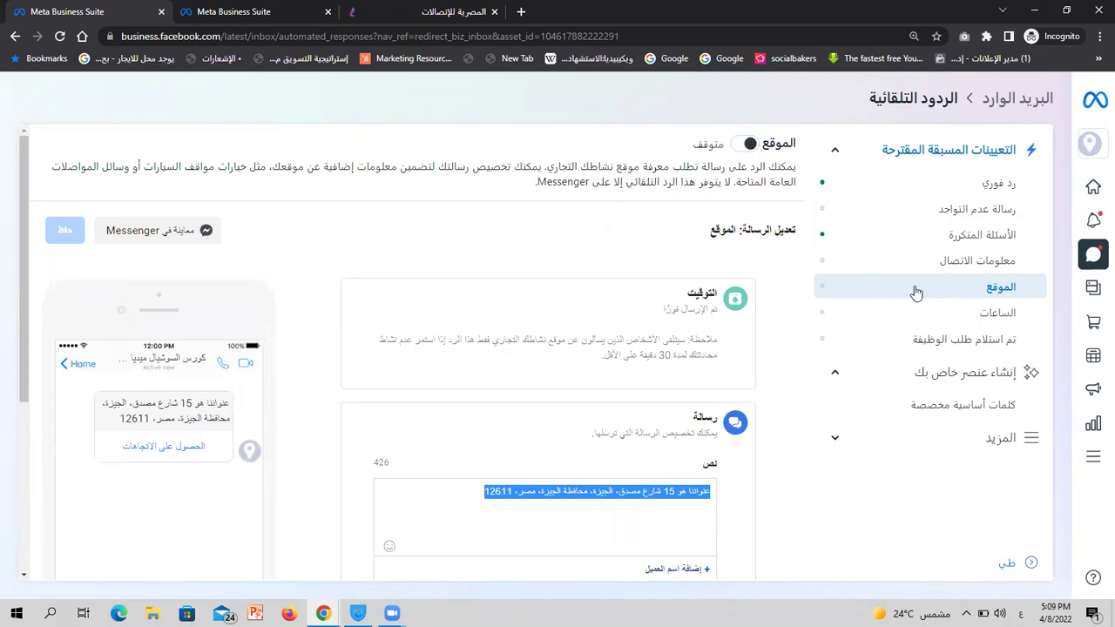
# Open the Hours auto-reply and read its yellow business-hours notice
pyautogui.click(959, 315)
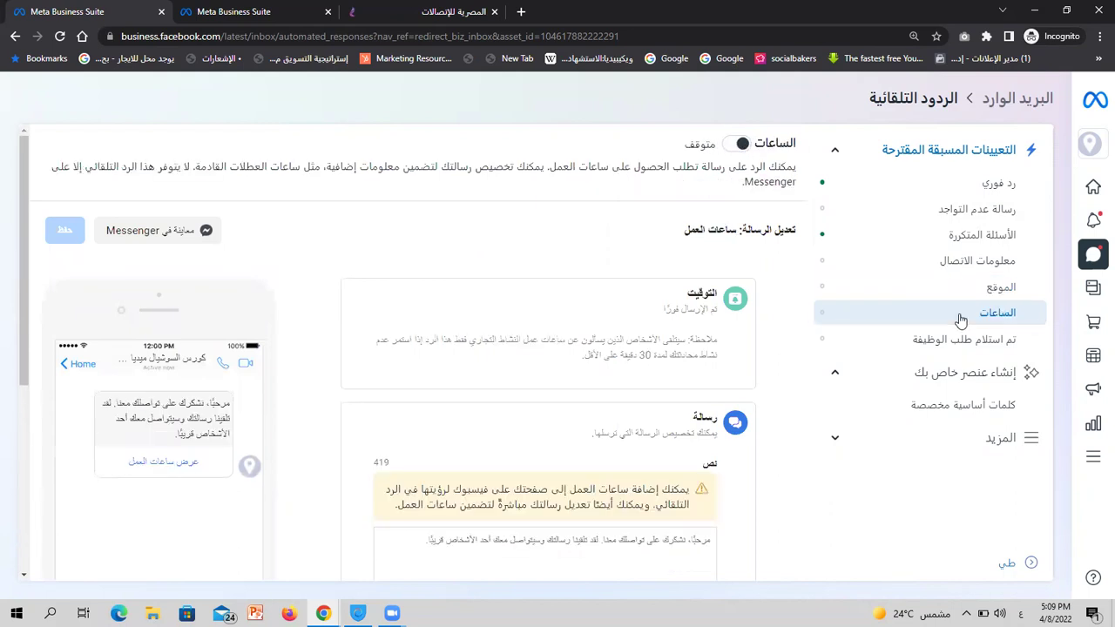
pyautogui.scroll(-2, 705, 332)
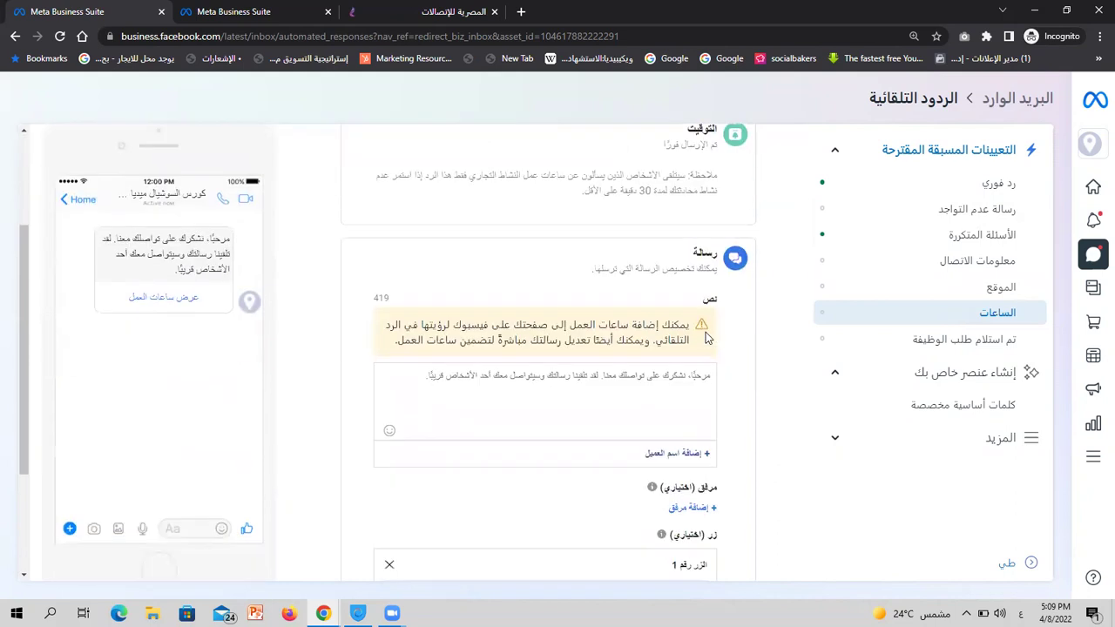
pyautogui.tripleClick(604, 342)
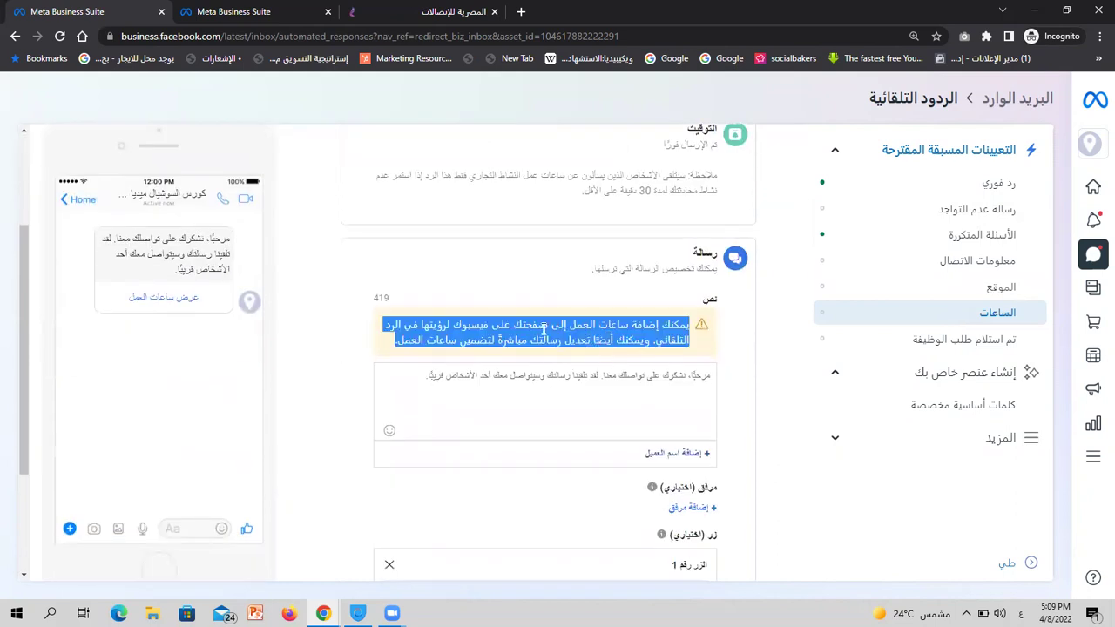
pyautogui.click(746, 320)
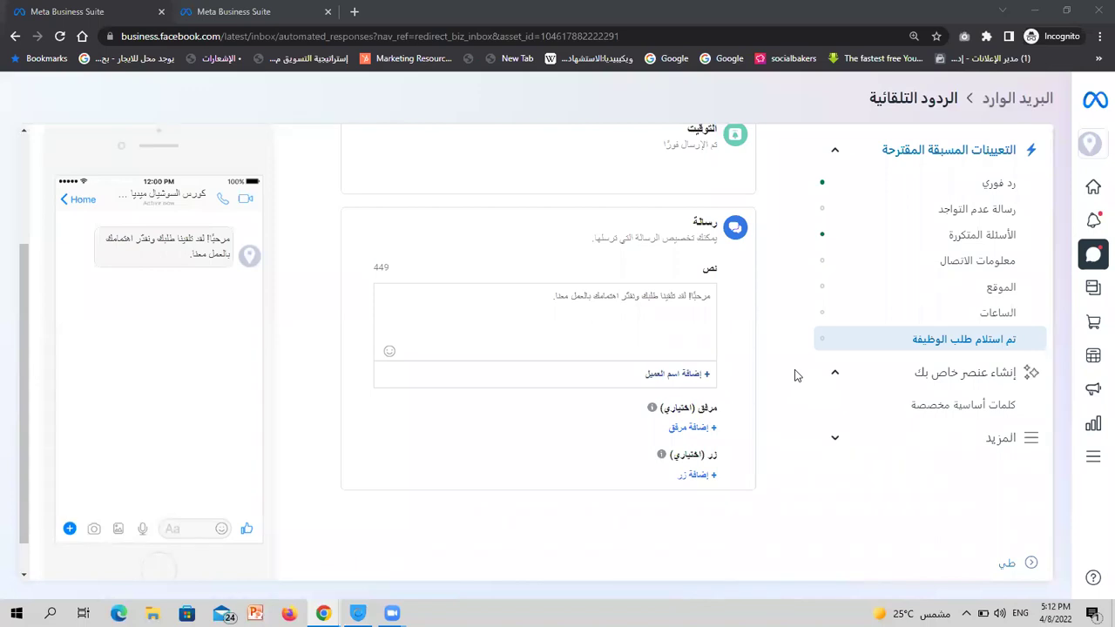
pyautogui.click(931, 342)
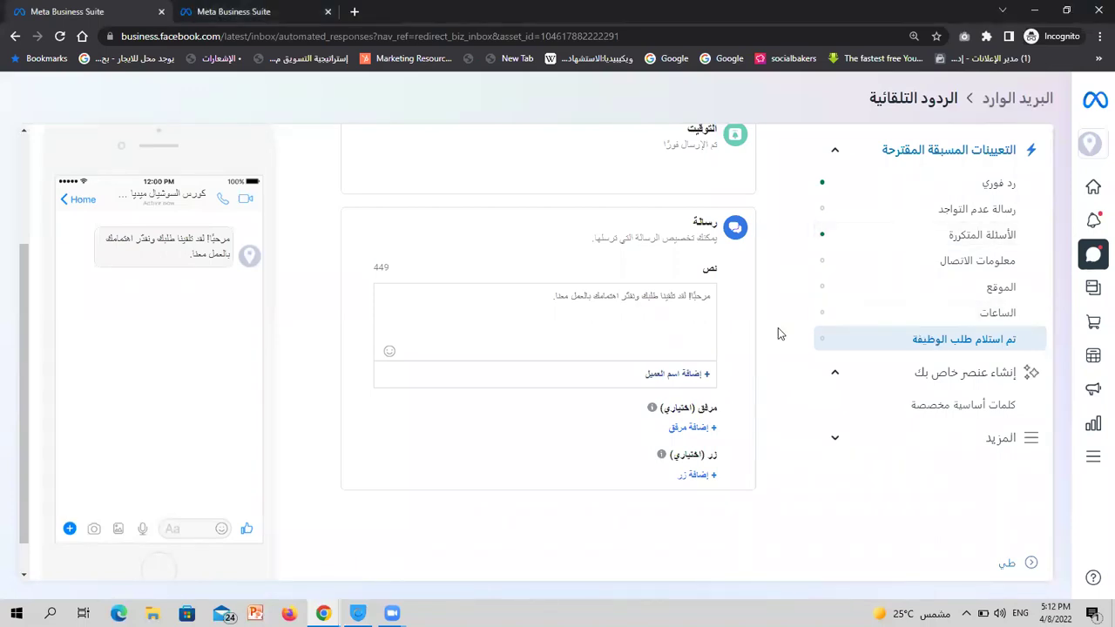
pyautogui.scroll(2, 777, 328)
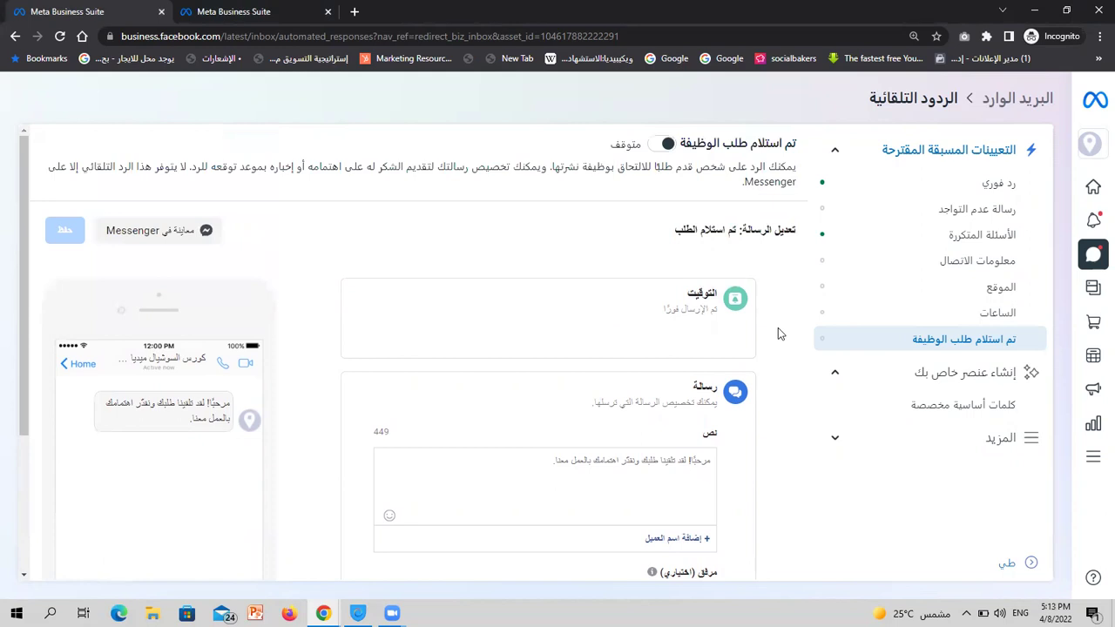
pyautogui.scroll(-1, 777, 328)
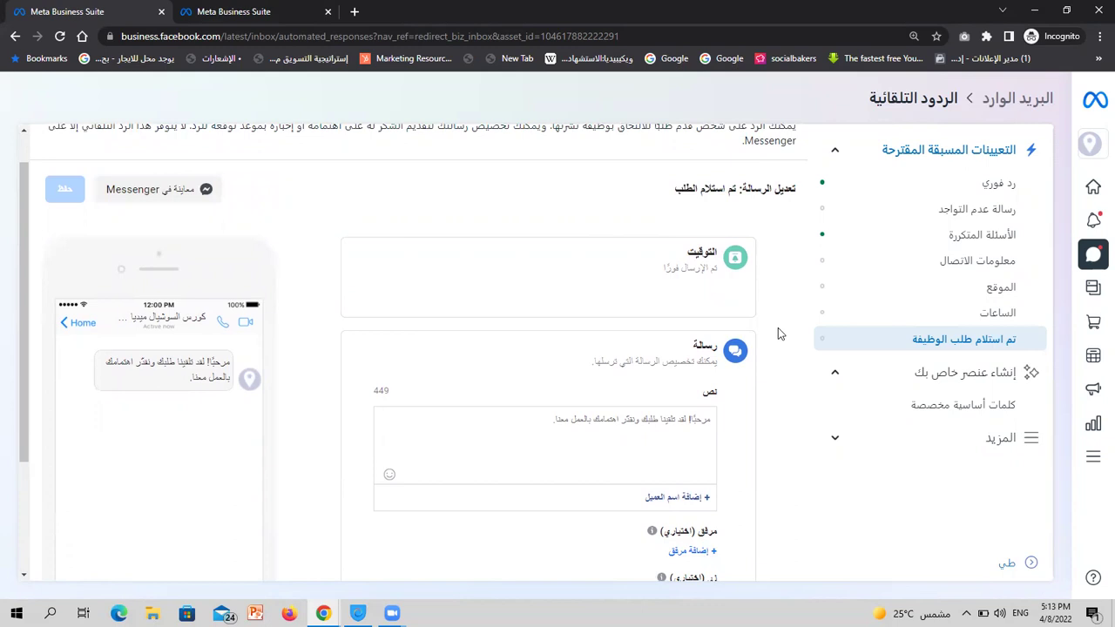
pyautogui.scroll(1, 778, 328)
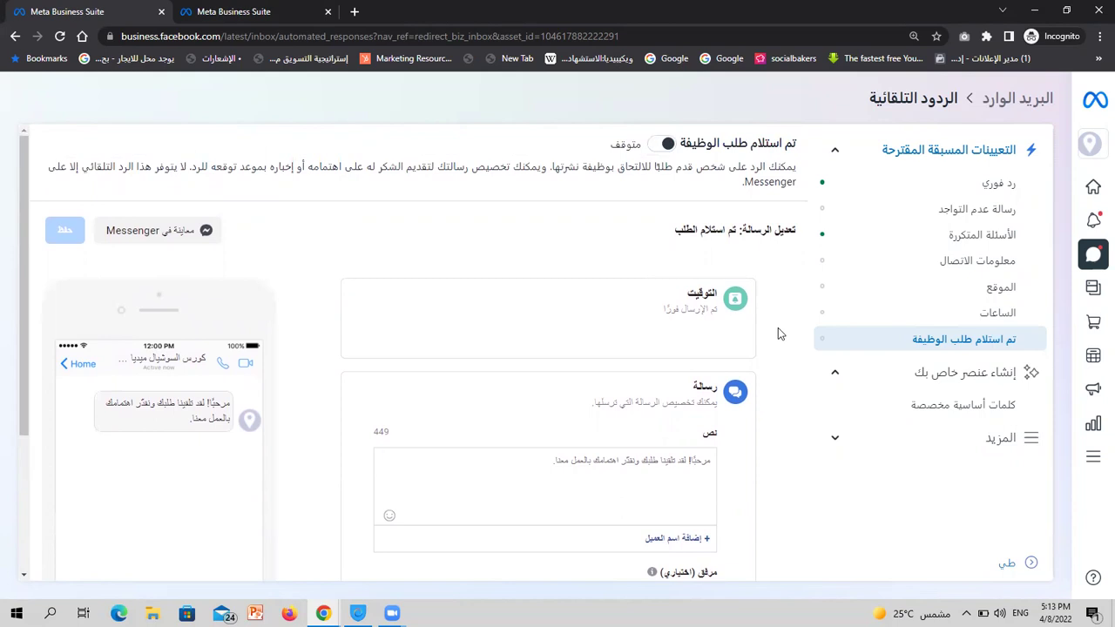
# Load facebook.com in a new incognito tab
pyautogui.click(356, 12)
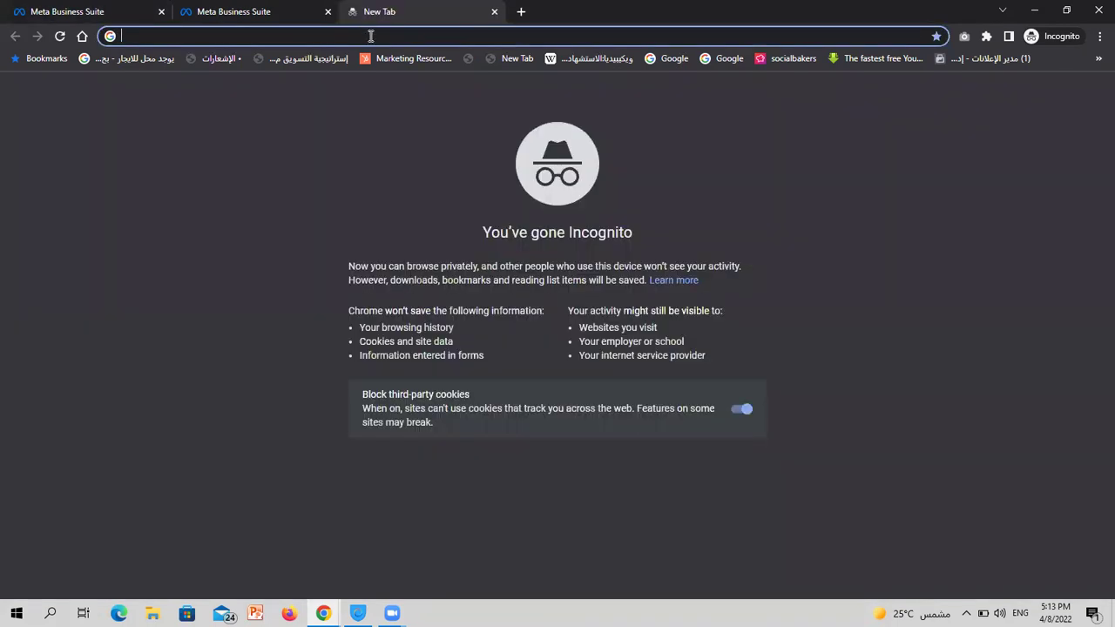
pyautogui.write('fa')
pyautogui.press('Return')
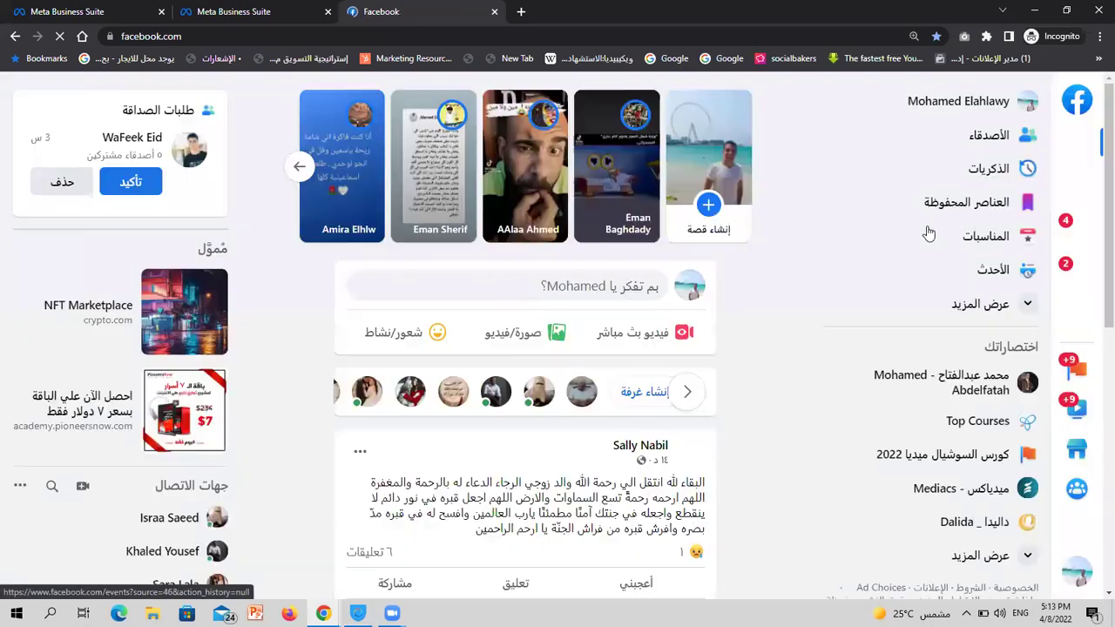
pyautogui.scroll(-1, 929, 234)
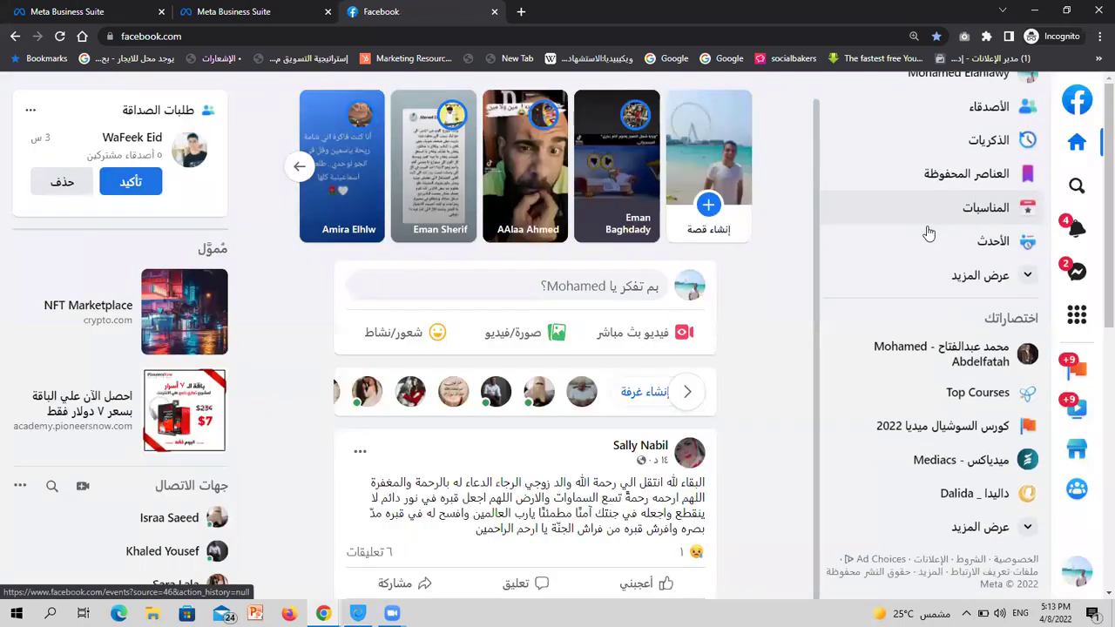
# Expand the Facebook shortcuts sidebar to reveal Meta Business Suite and Ads Manager
pyautogui.click(977, 289)
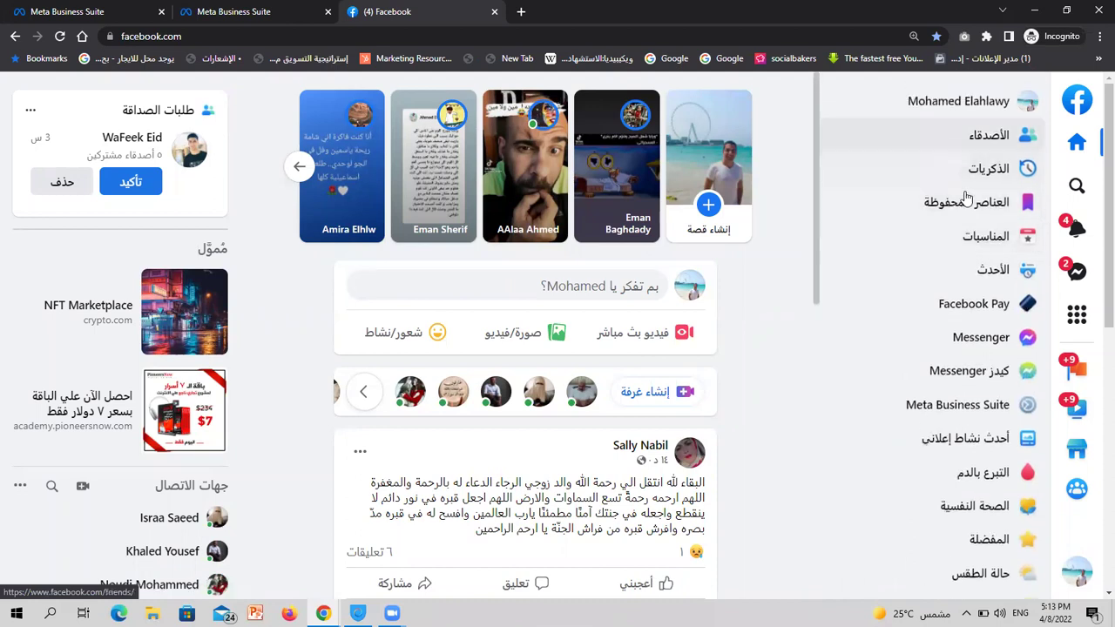
pyautogui.scroll(-2, 967, 244)
pyautogui.scroll(-4, 968, 246)
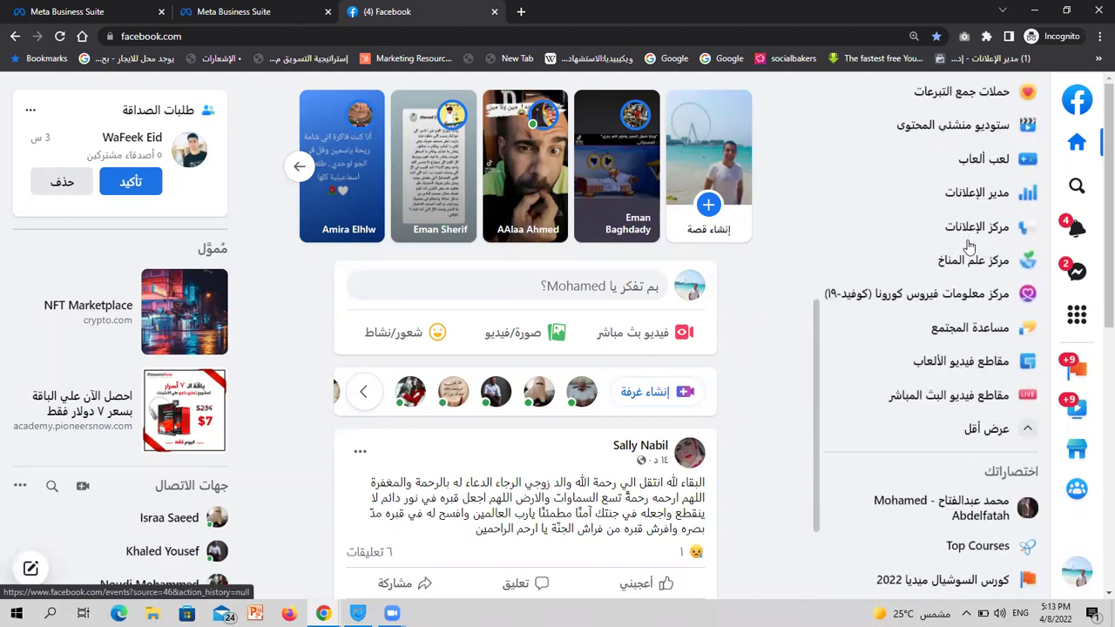
pyautogui.scroll(2, 968, 246)
pyautogui.scroll(3, 969, 247)
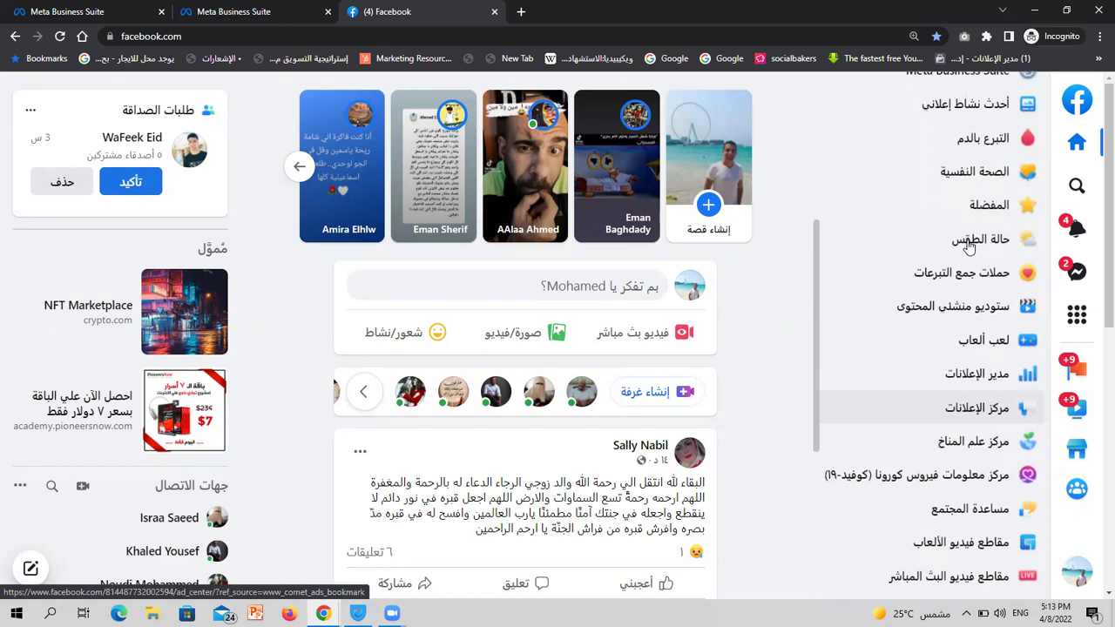
pyautogui.scroll(2, 968, 246)
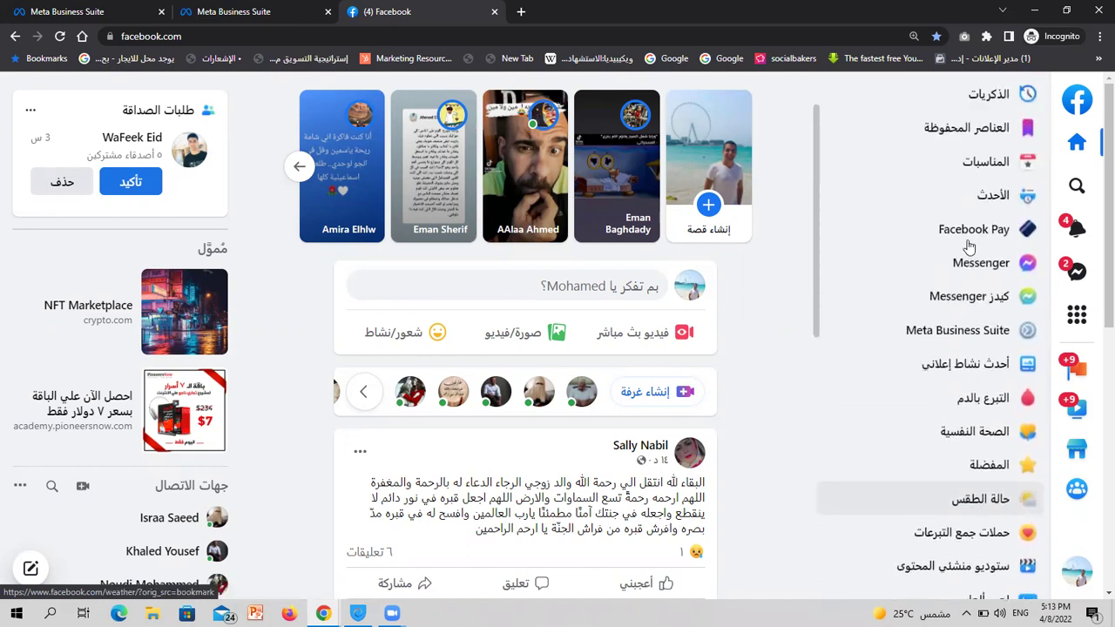
pyautogui.scroll(2, 969, 247)
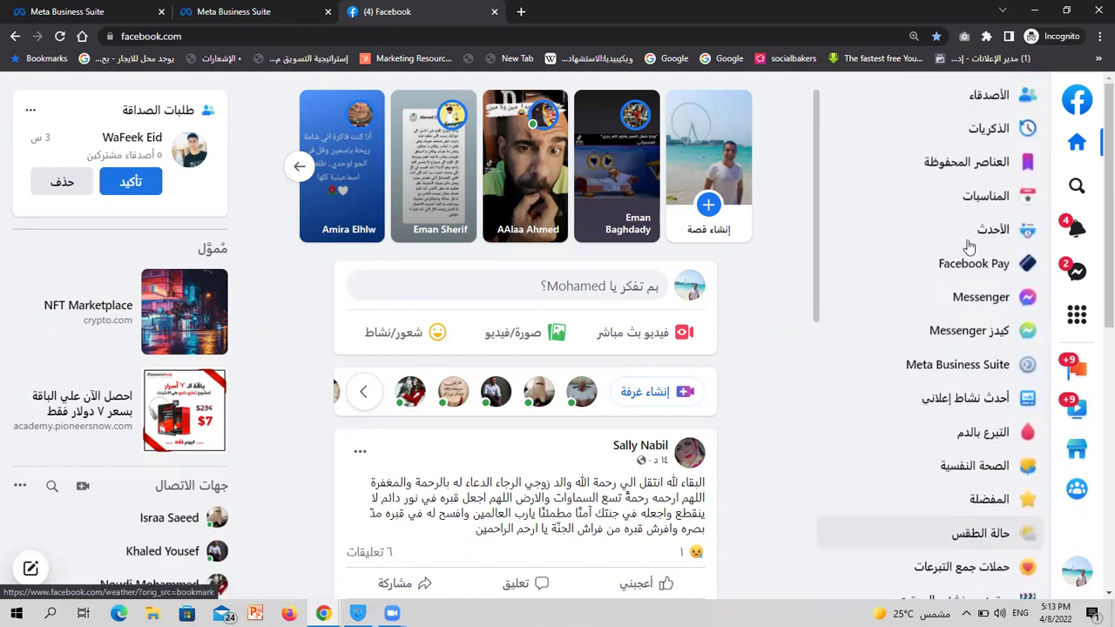
# Back in the first tab, select the job-application reply message and collapse 'Create your own'
pyautogui.click(74, 10)
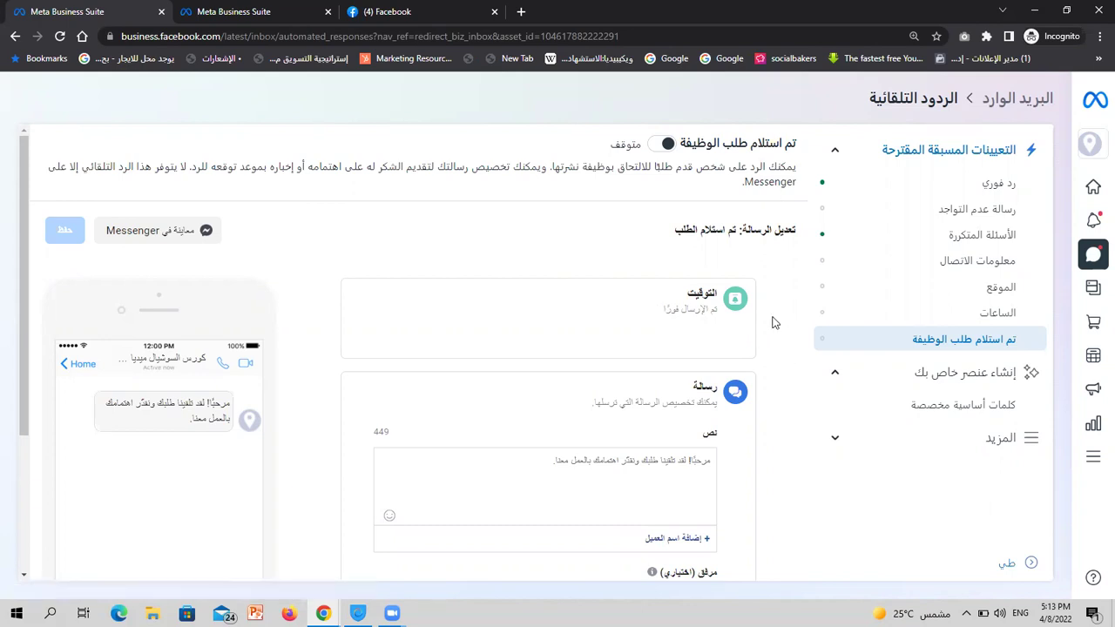
pyautogui.scroll(-1, 772, 323)
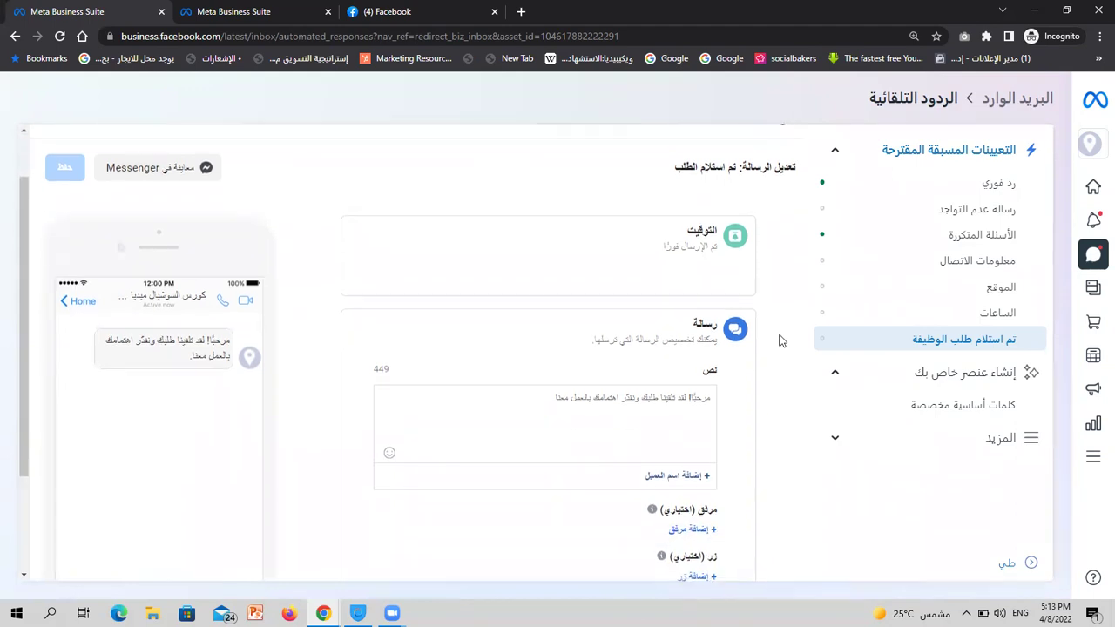
pyautogui.doubleClick(668, 399)
pyautogui.tripleClick(668, 400)
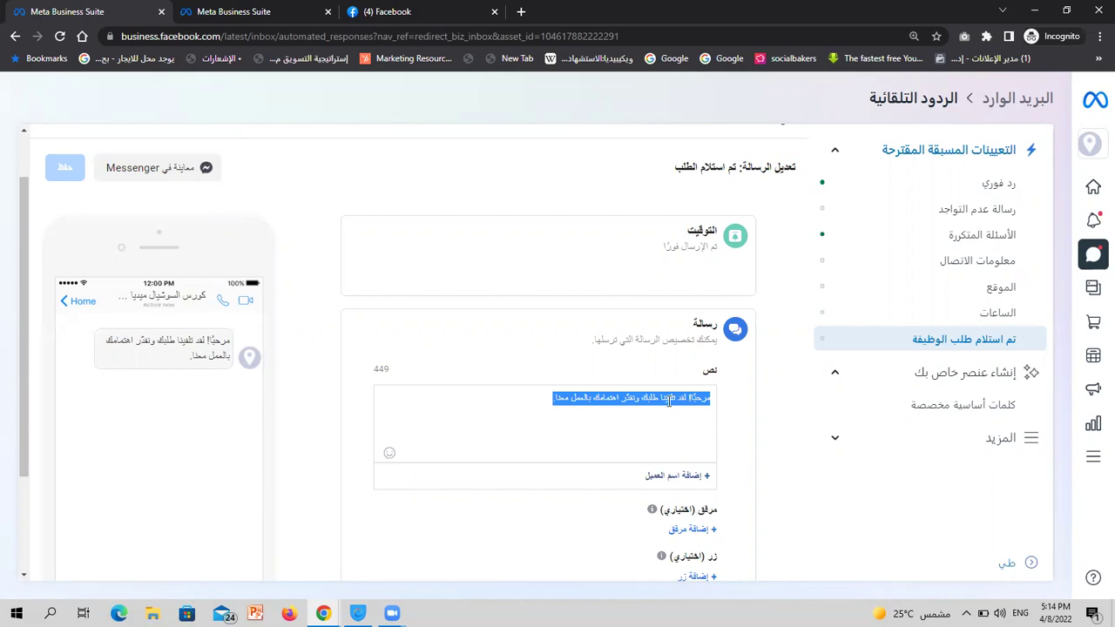
pyautogui.click(918, 375)
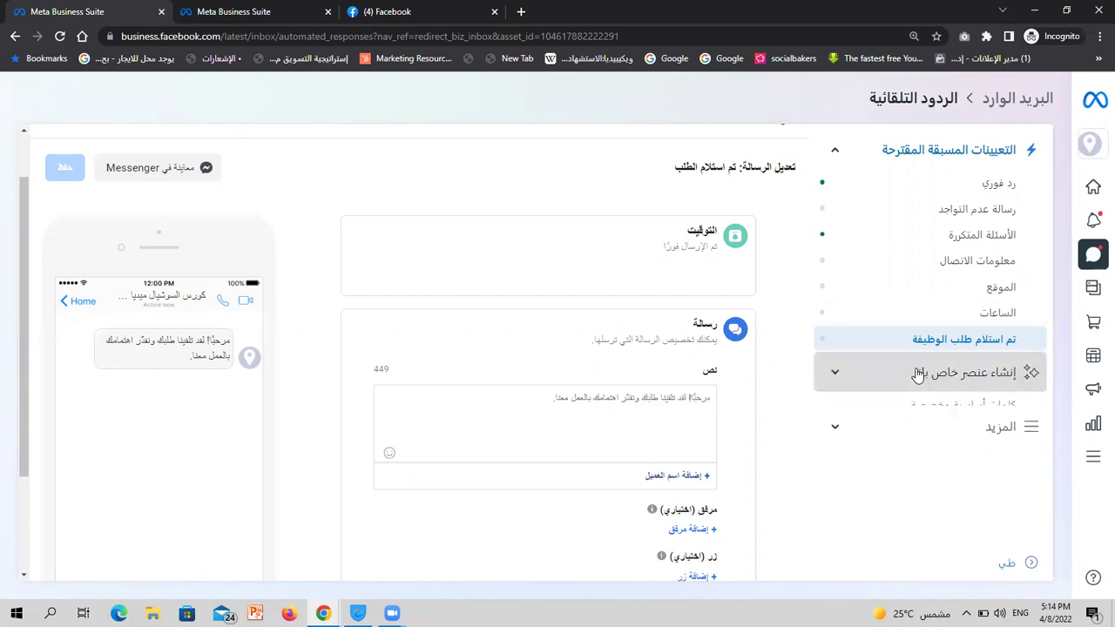
# Open Custom keywords, glance at the comment settings tab, then start a new Messenger keyword reply
pyautogui.click(934, 406)
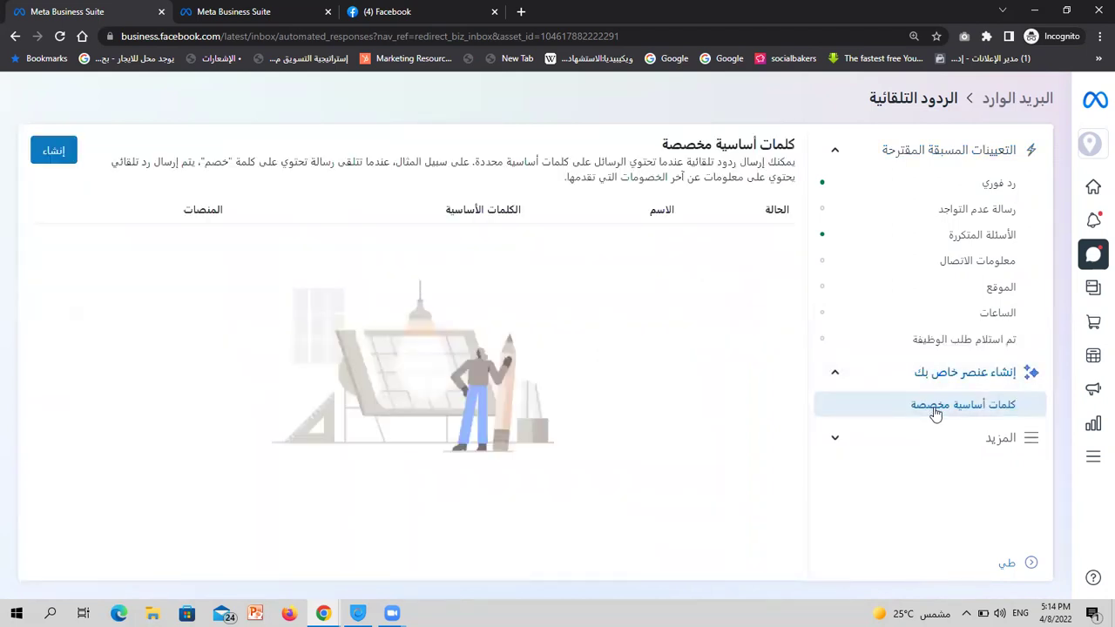
pyautogui.click(240, 10)
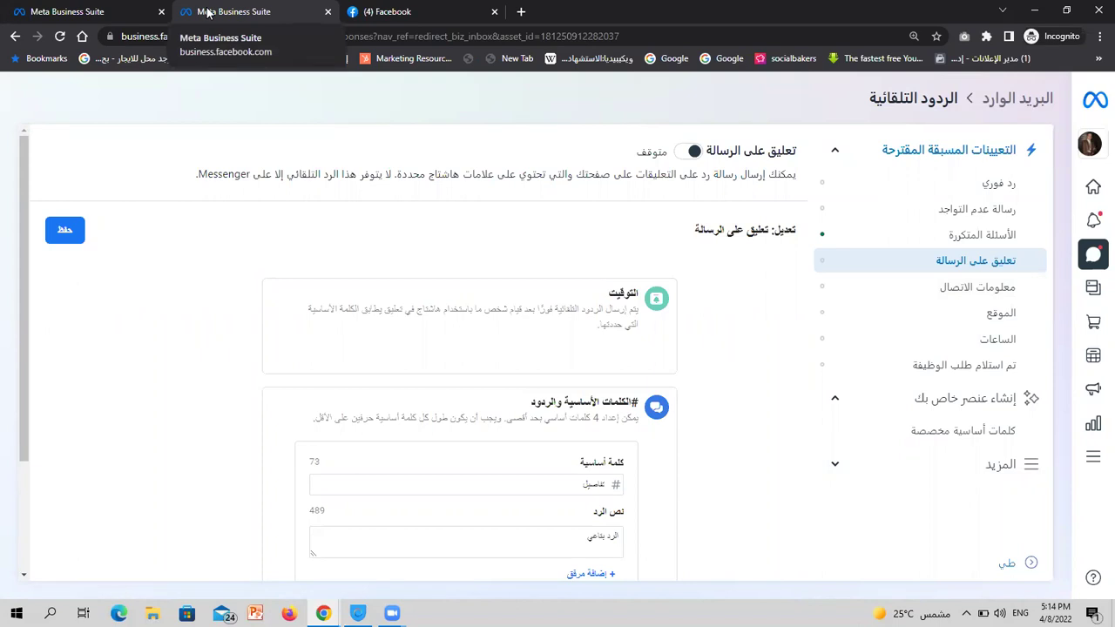
pyautogui.click(57, 8)
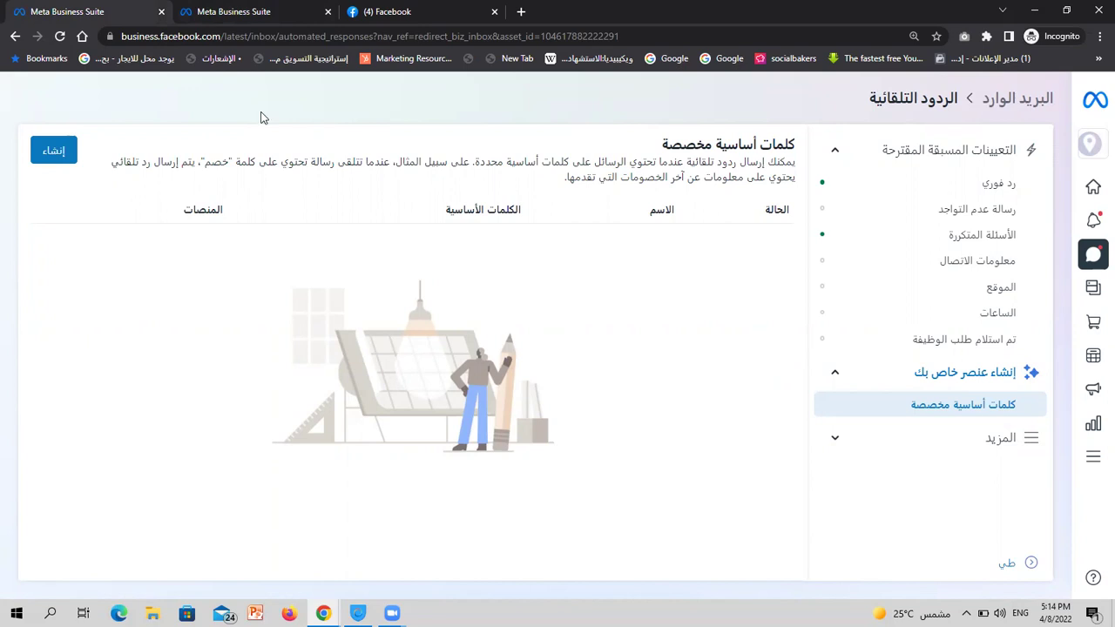
pyautogui.click(67, 150)
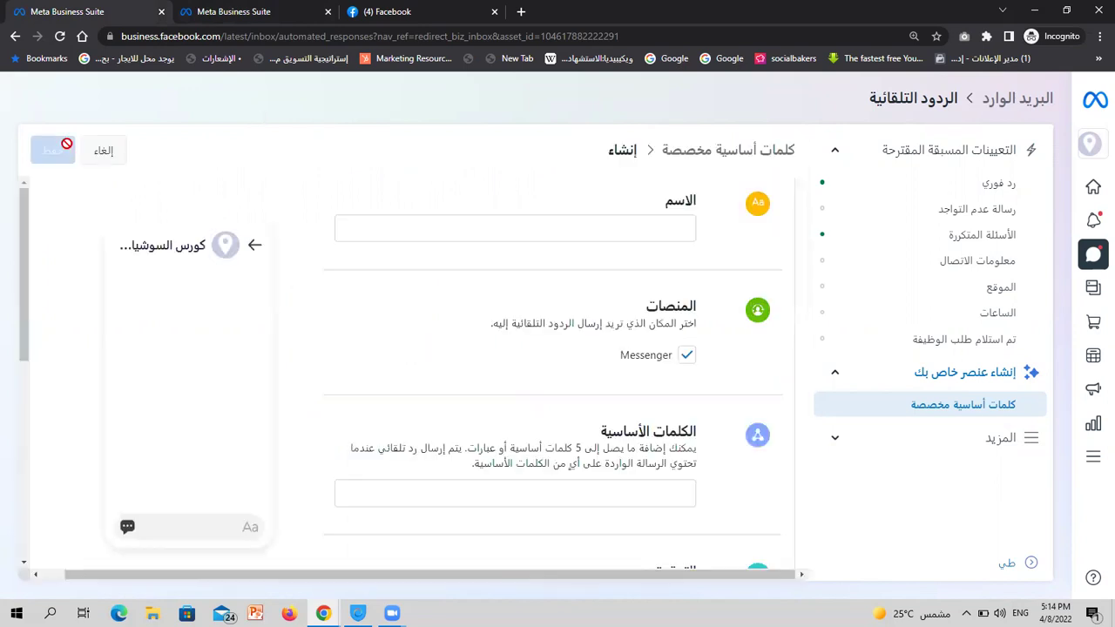
# Name the new keyword reply 'تفاصيل الكورس', retyping it with the Arabic keyboard
pyautogui.click(598, 235)
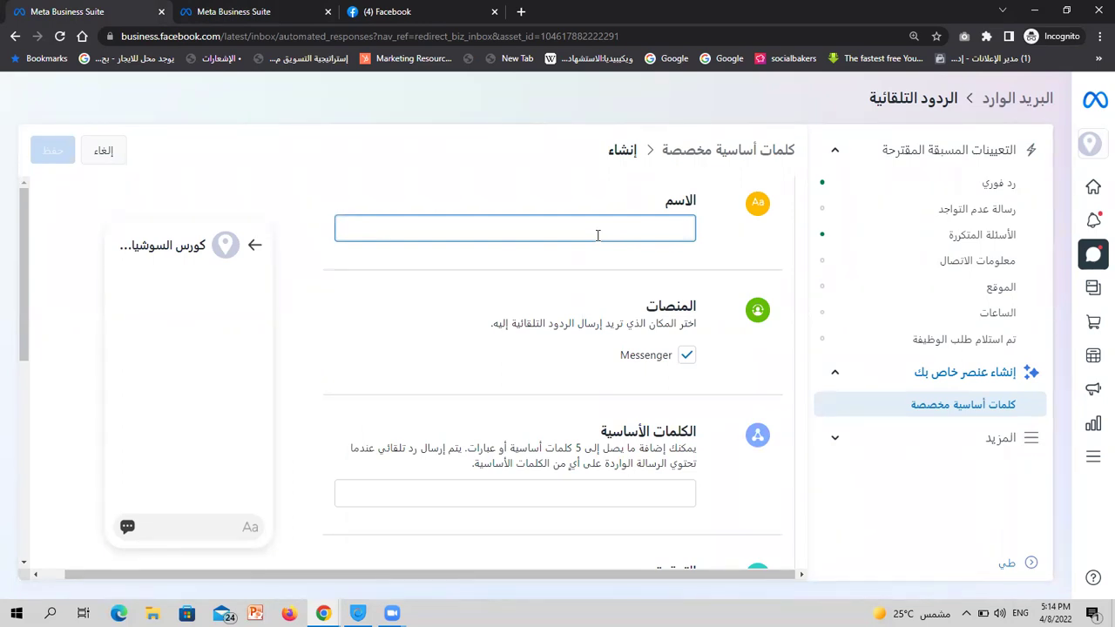
pyautogui.write('hg jthwdg')
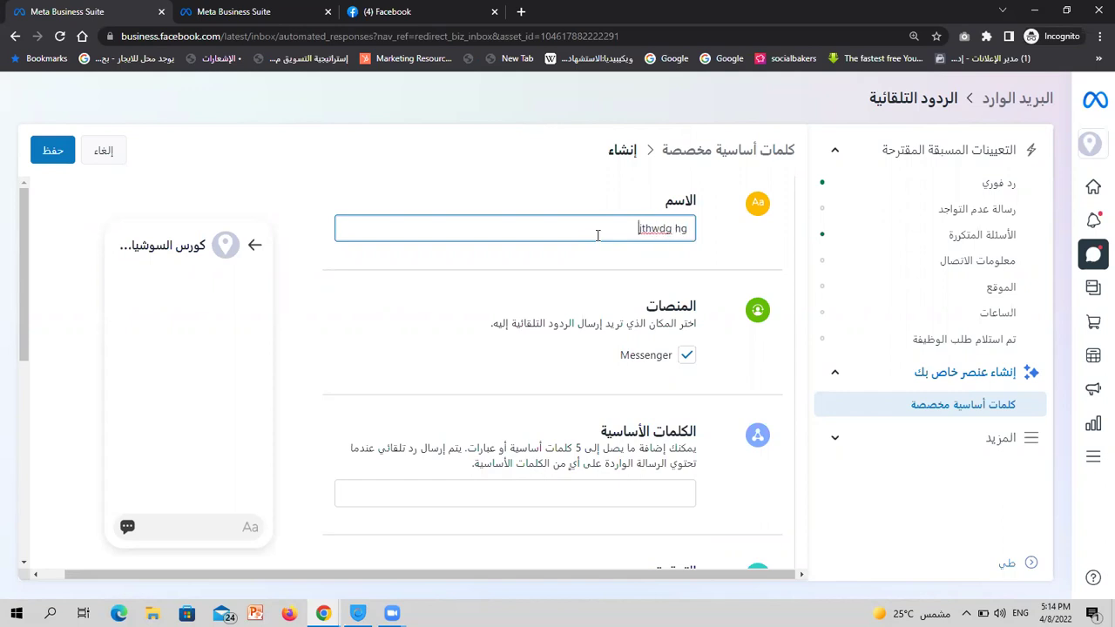
pyautogui.hotkey('ctrl', 'a')
pyautogui.press('BackSpace')
pyautogui.hotkey('alt', 'shift')
pyautogui.write('تفاصيل الكورس')
pyautogui.scroll(-1, 597, 235)
pyautogui.scroll(1, 597, 235)
pyautogui.scroll(-3, 599, 236)
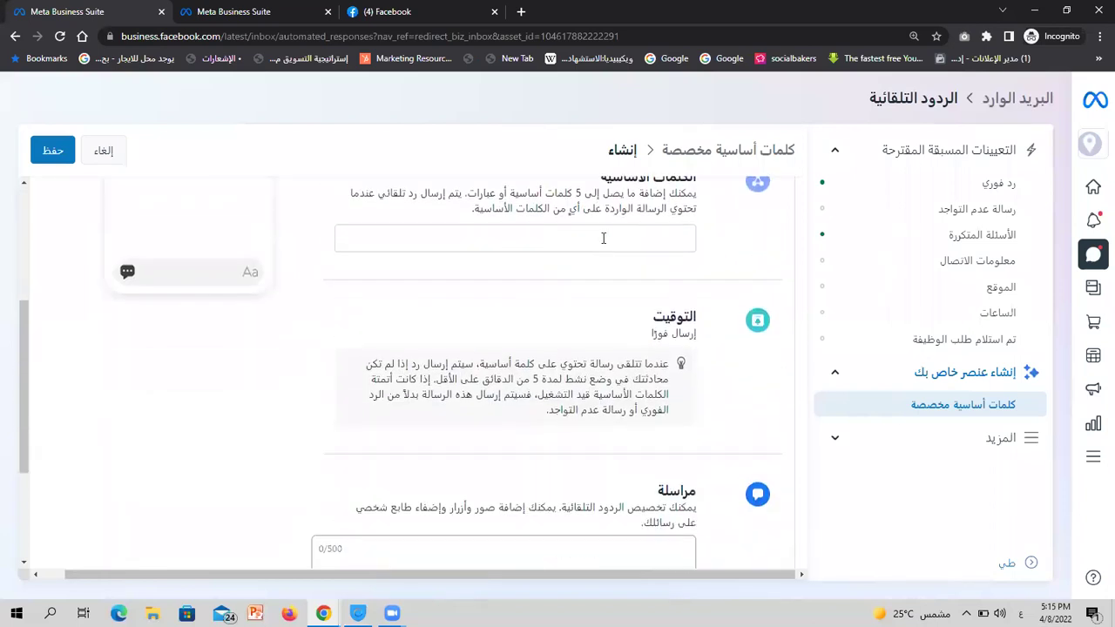
# Add the keywords 'تفاصيل الكورس', 'التفاصيل' and 'ممكن التفاصيل'
pyautogui.click(603, 237)
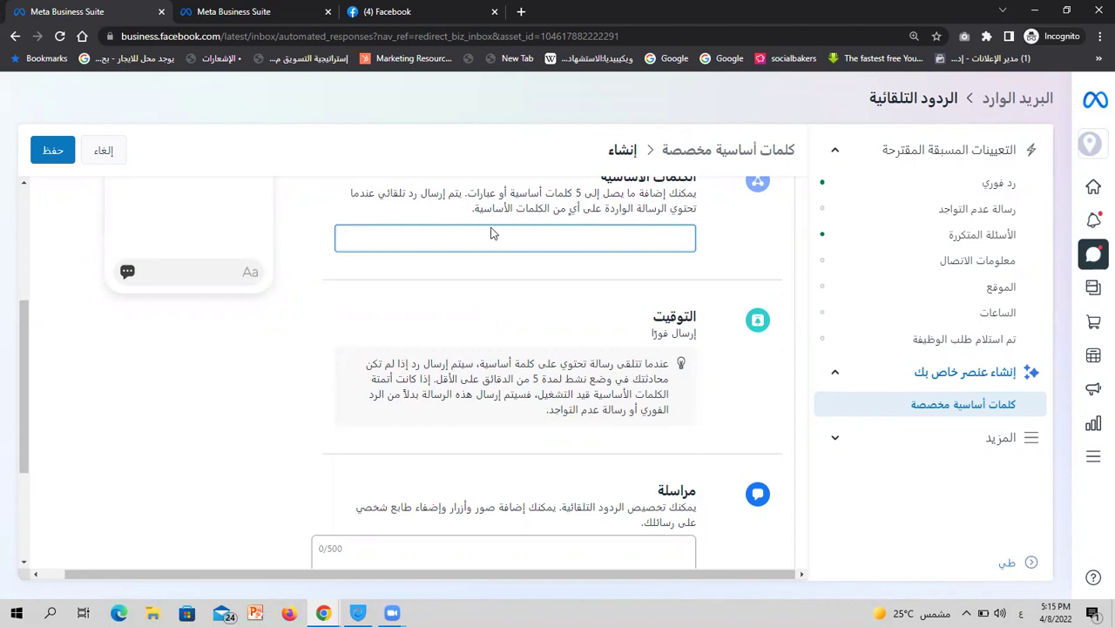
pyautogui.scroll(-2, 493, 237)
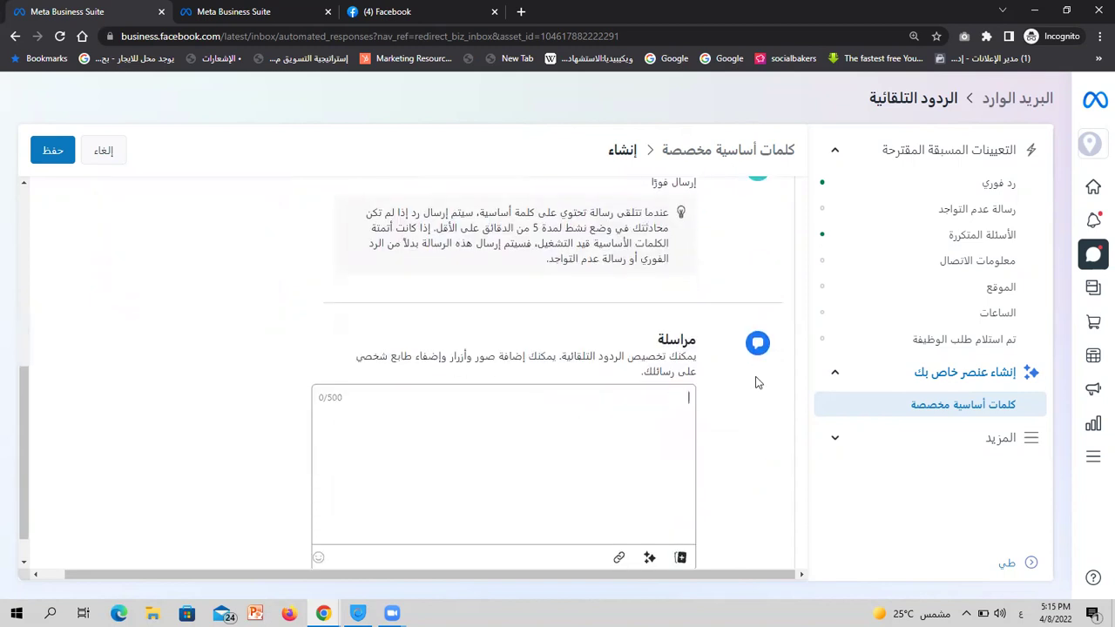
pyautogui.scroll(5, 757, 383)
pyautogui.scroll(-3, 705, 330)
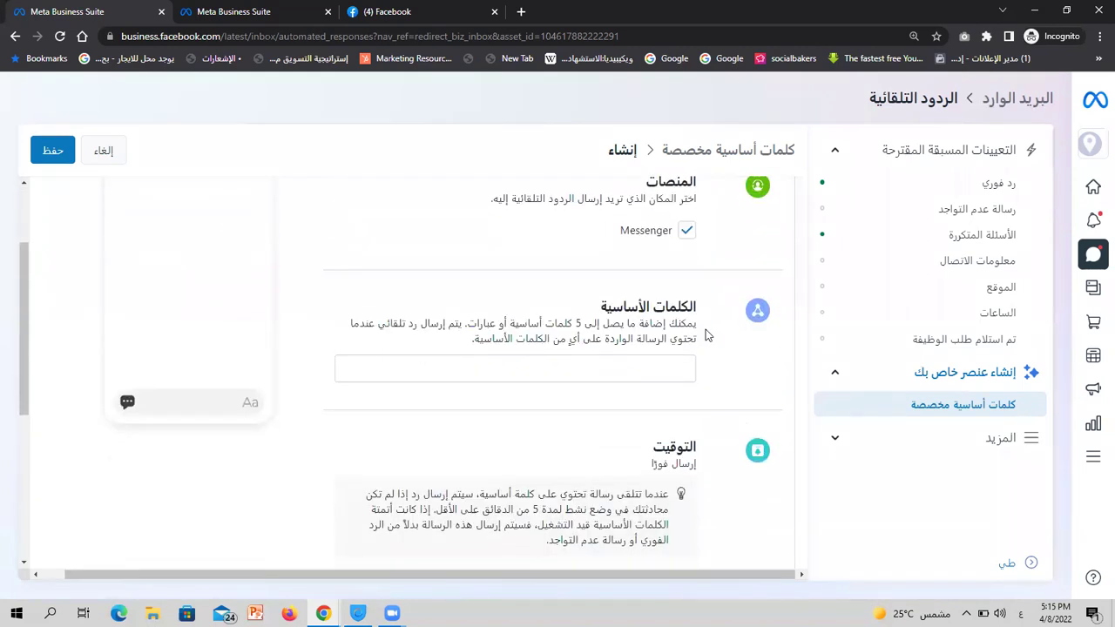
pyautogui.scroll(1, 671, 266)
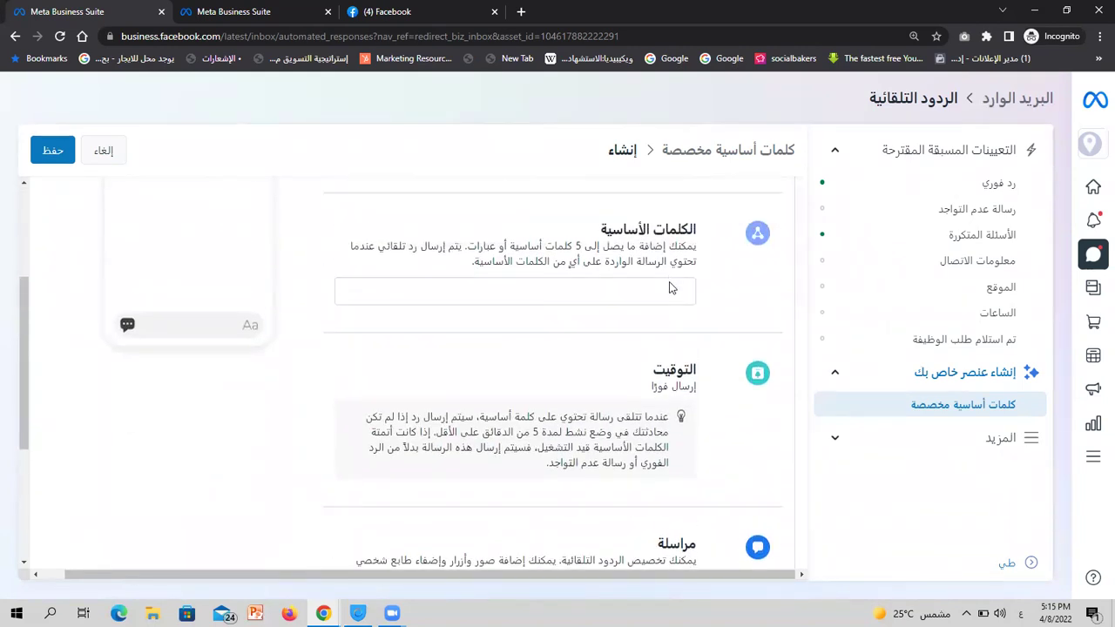
pyautogui.click(671, 288)
pyautogui.write('تفا')
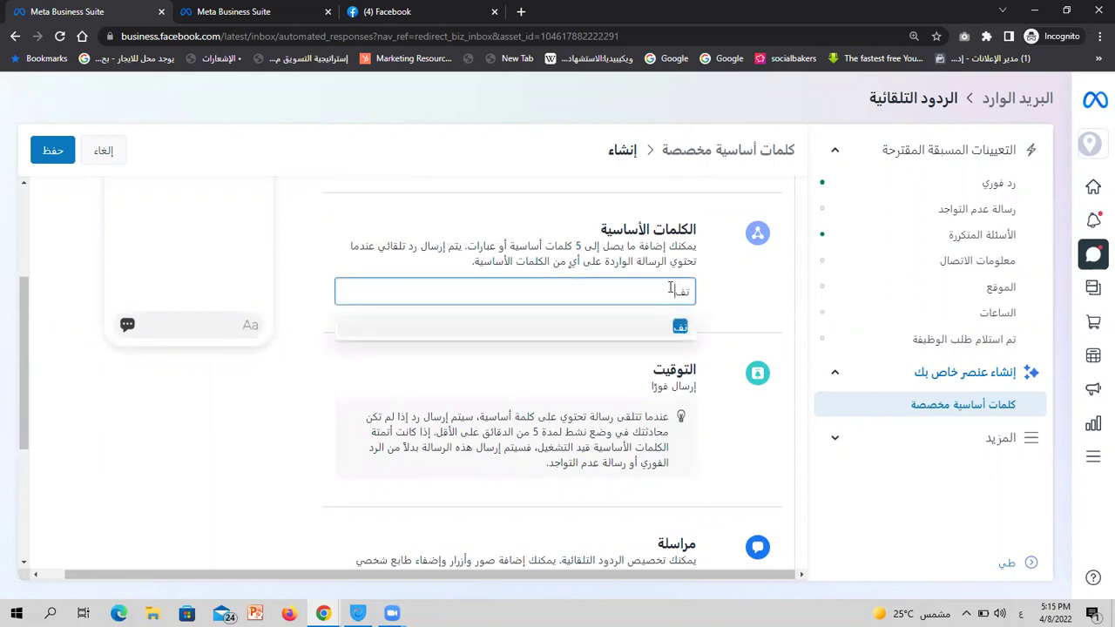
pyautogui.write('صيل الكور')
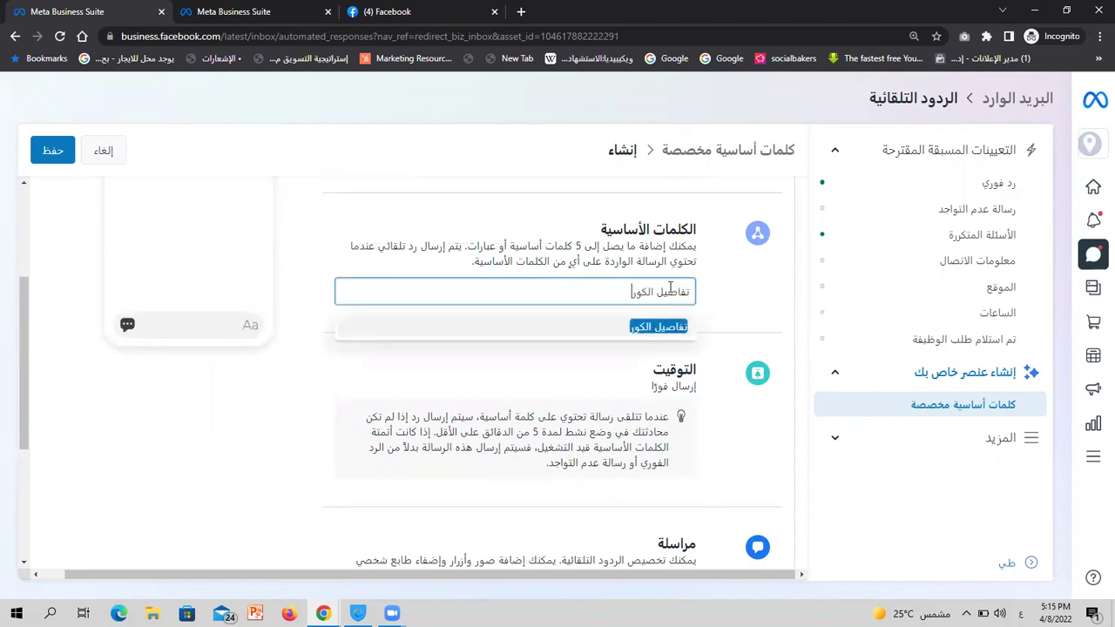
pyautogui.write('س\\')
pyautogui.press('BackSpace')
pyautogui.press('Return')
pyautogui.write('التفاصيل')
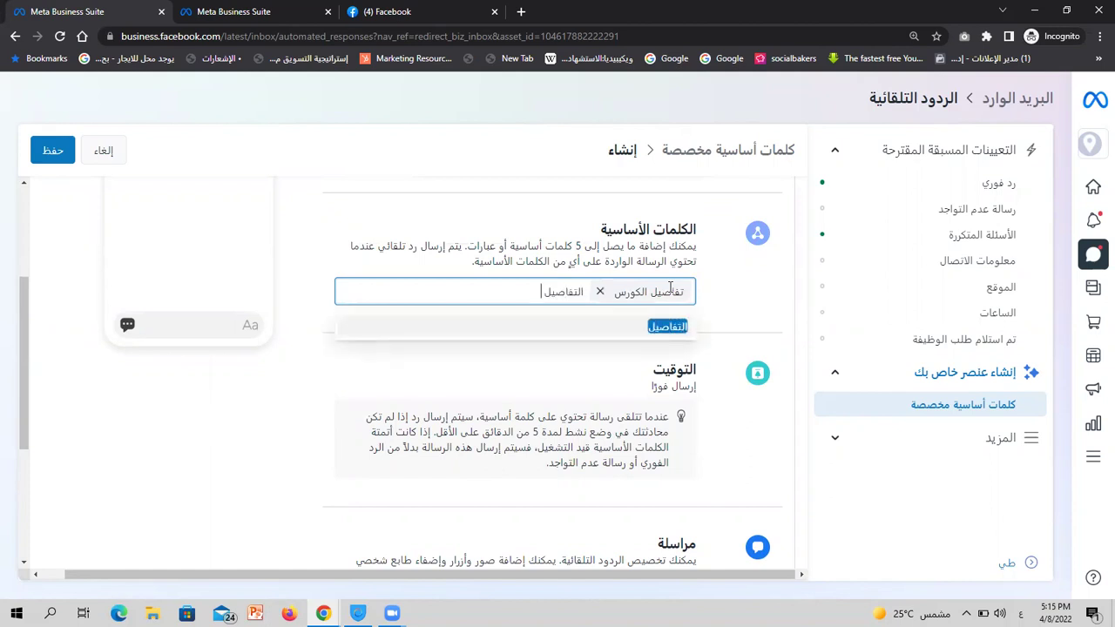
pyautogui.press('Return')
pyautogui.write('ممكن التفاصيل')
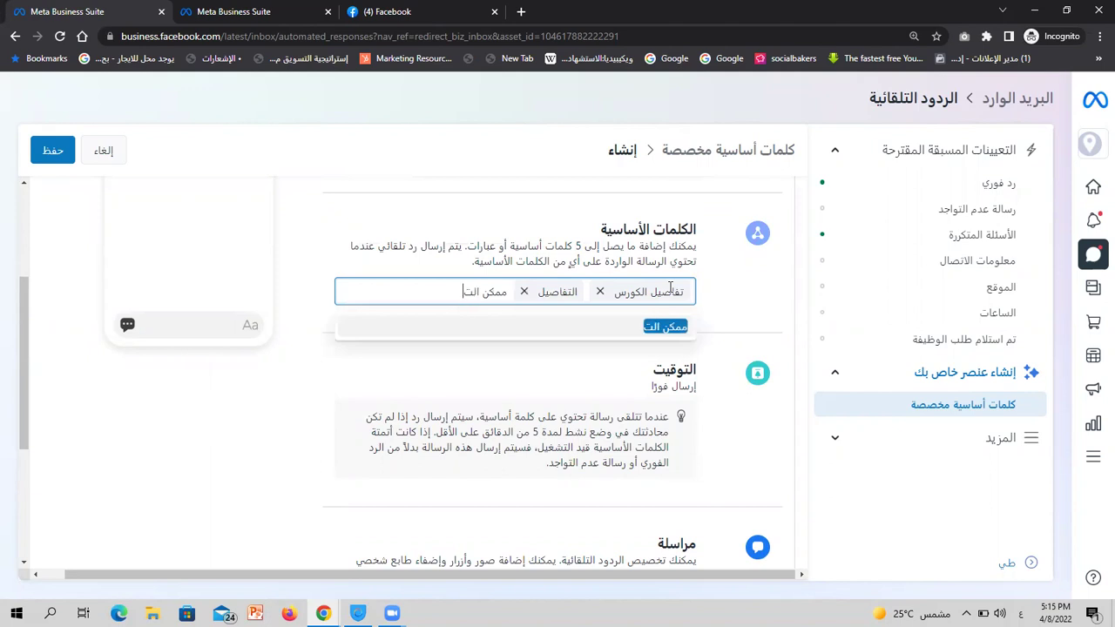
pyautogui.press('Return')
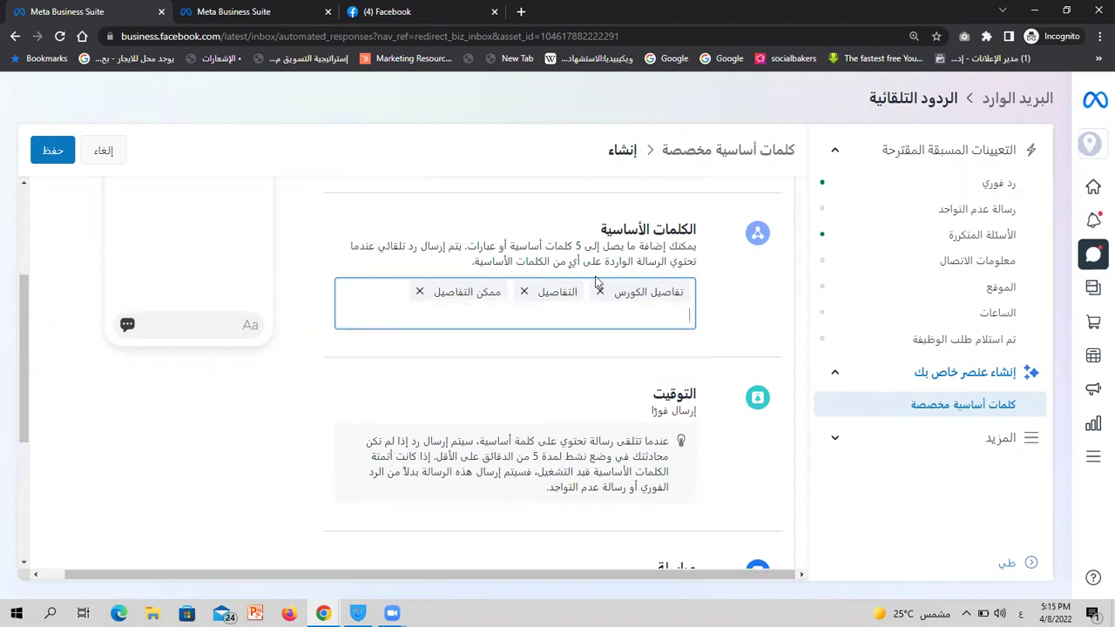
pyautogui.scroll(2, 597, 280)
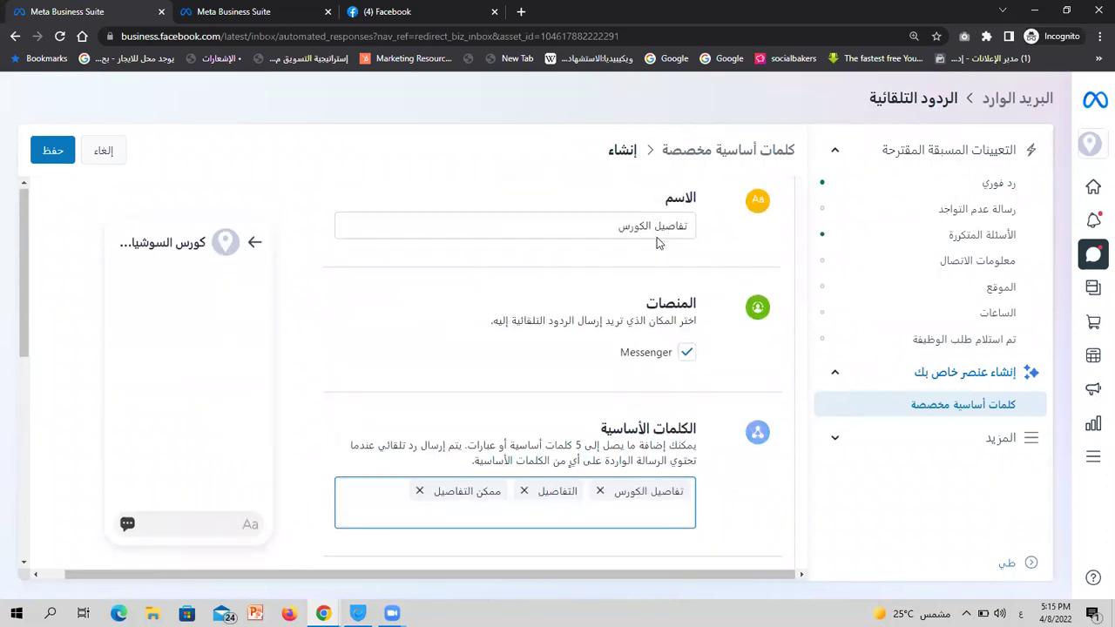
pyautogui.scroll(-6, 655, 242)
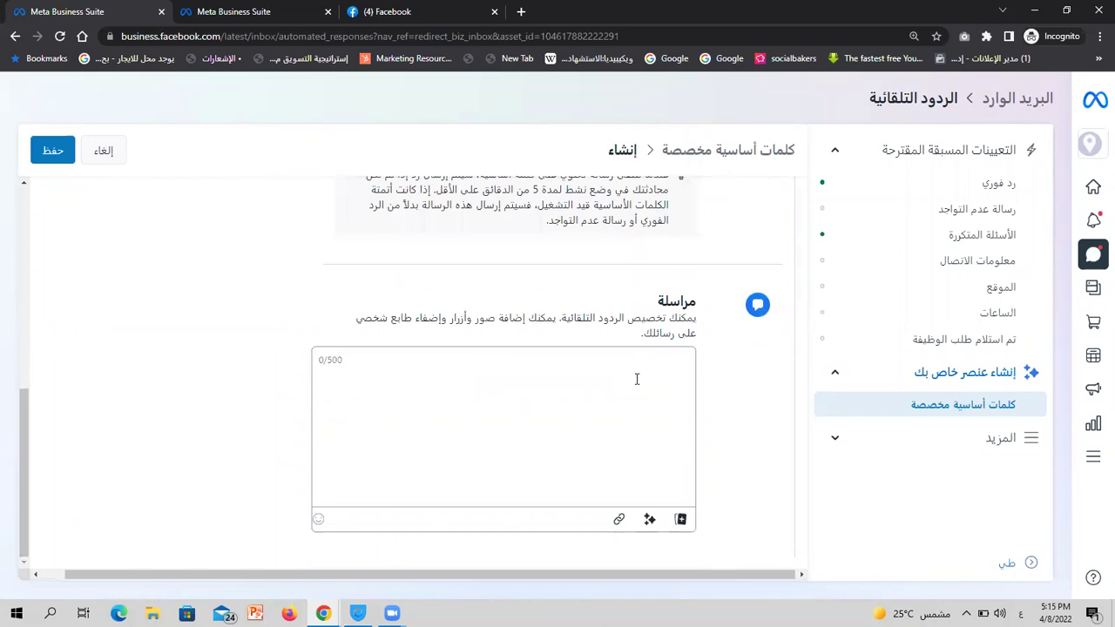
# Enter 'تفاصيل الكورس' as the reply message, trying then cancelling personalization and file attachment
pyautogui.write('تفاصيل الكورس')
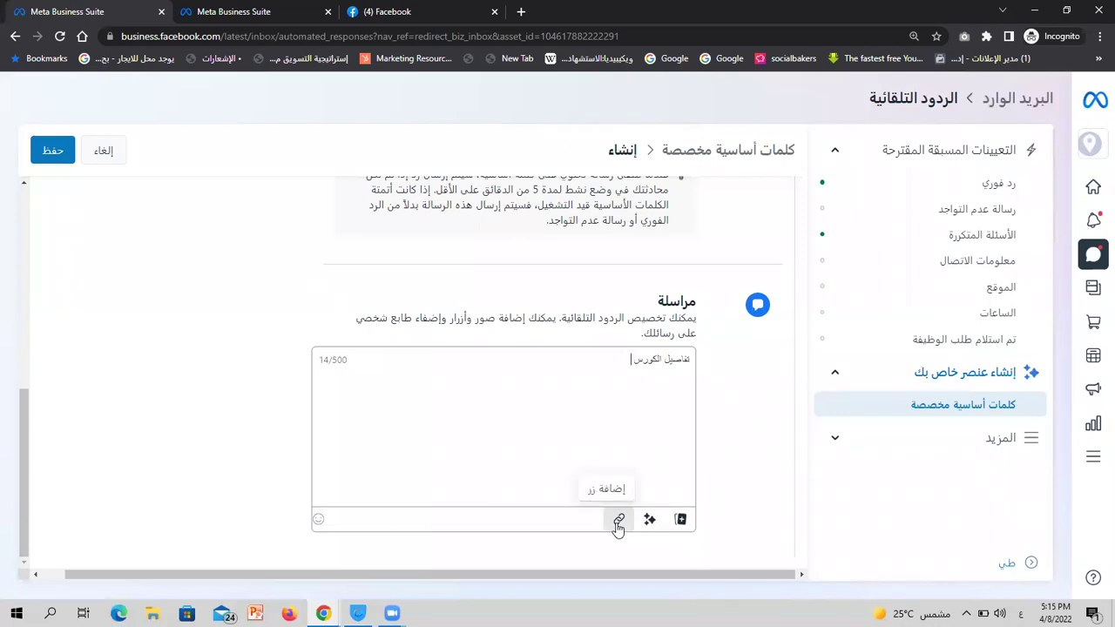
pyautogui.click(650, 520)
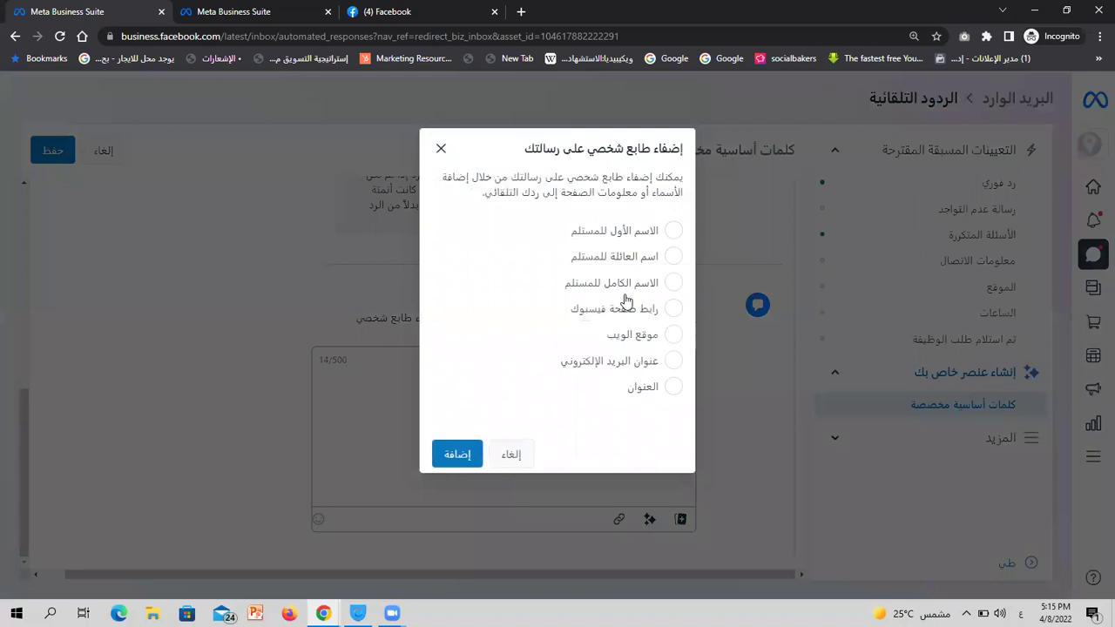
pyautogui.click(514, 453)
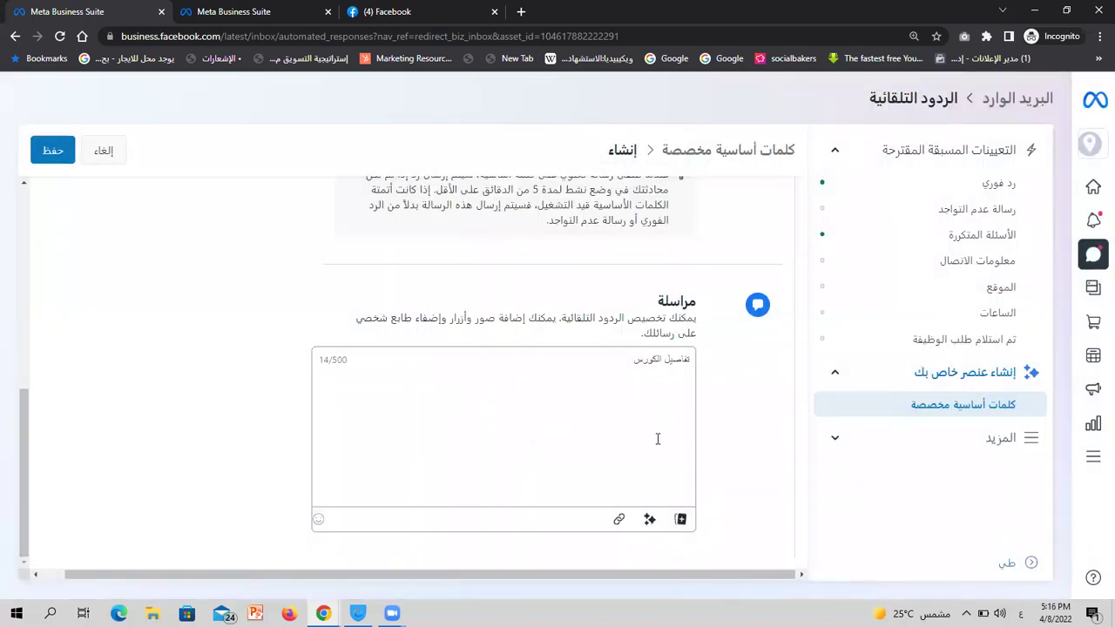
pyautogui.click(680, 520)
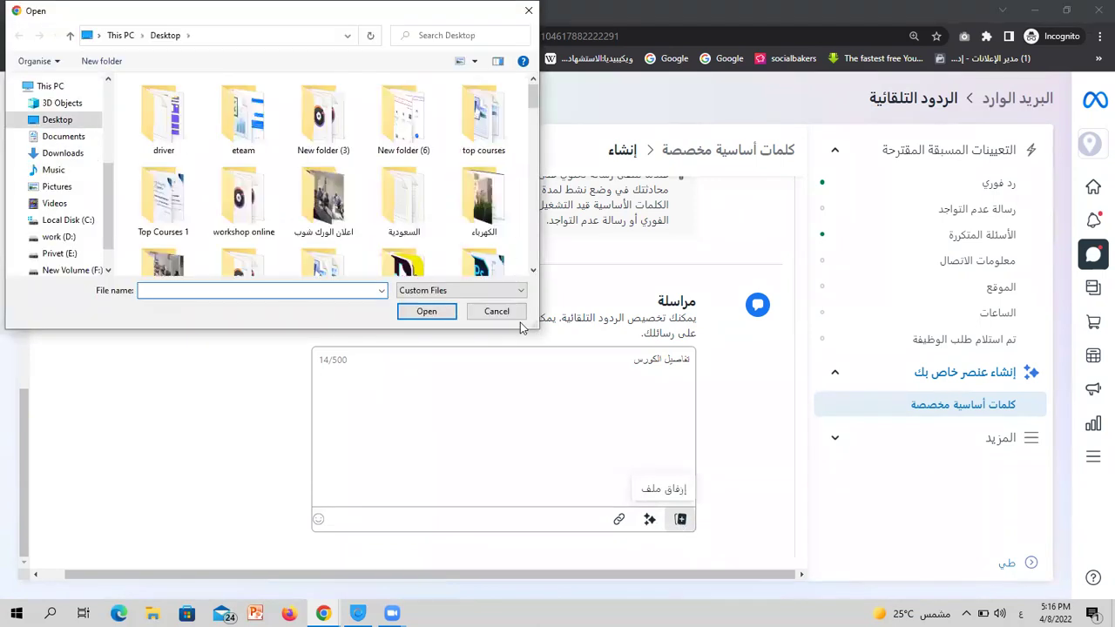
pyautogui.click(496, 311)
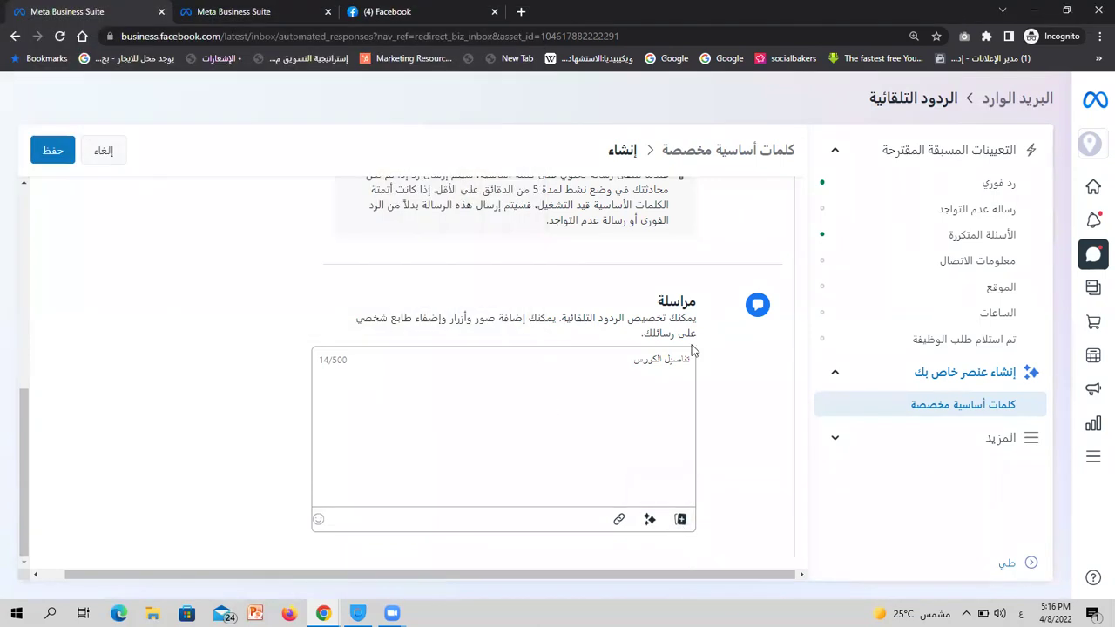
# Save the 'تفاصيل الكورس' custom keyword reply
pyautogui.scroll(5, 692, 350)
pyautogui.scroll(-1, 693, 351)
pyautogui.scroll(2, 690, 348)
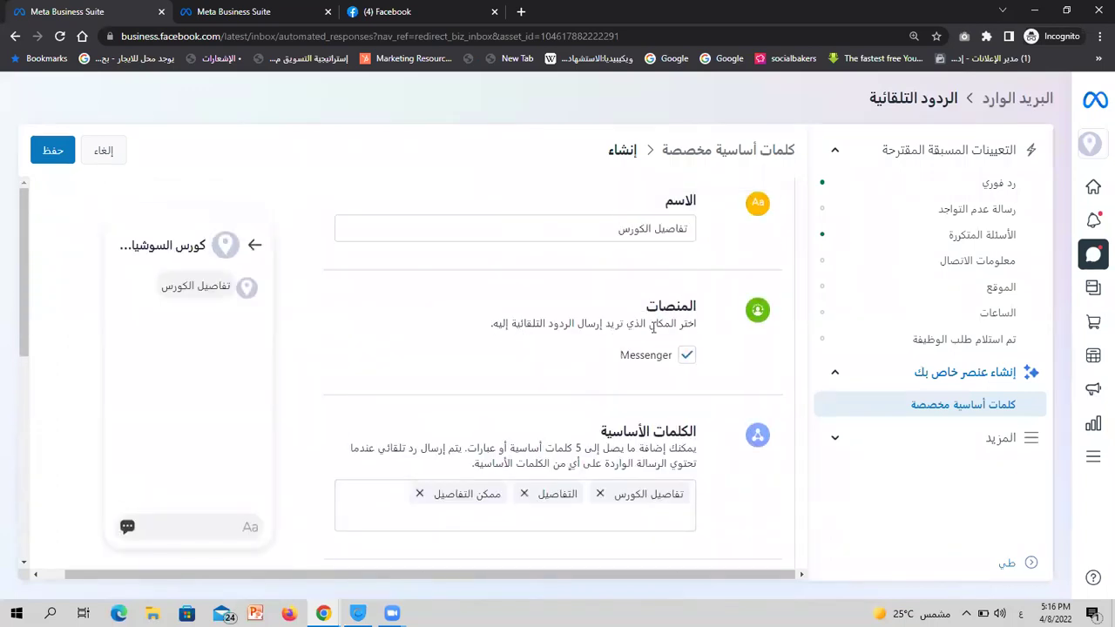
pyautogui.scroll(-5, 652, 327)
pyautogui.scroll(3, 640, 298)
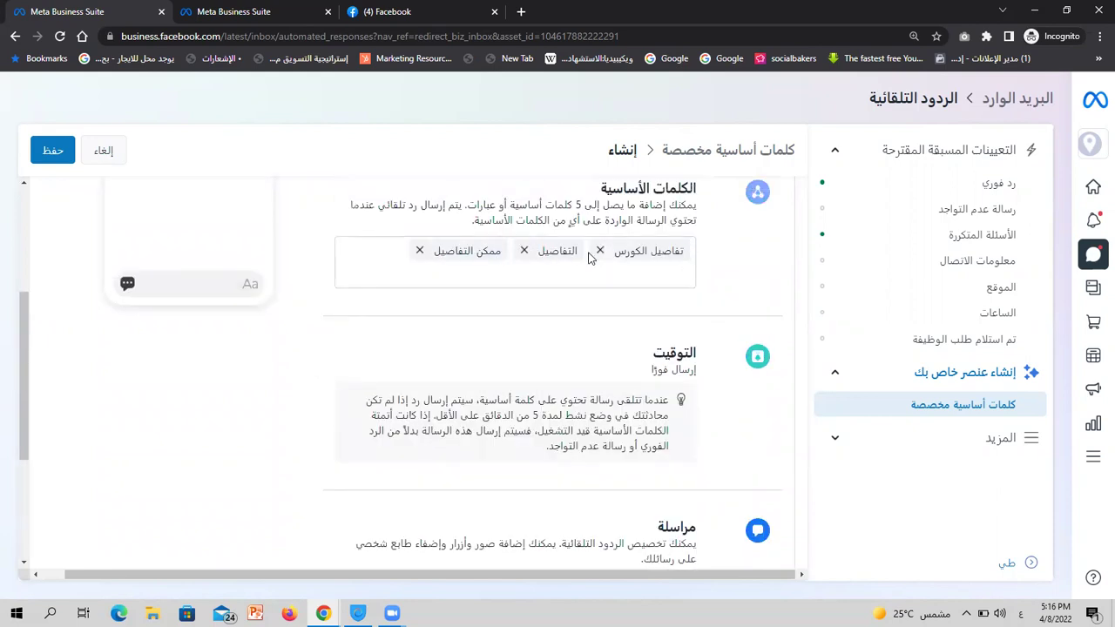
pyautogui.scroll(-3, 450, 307)
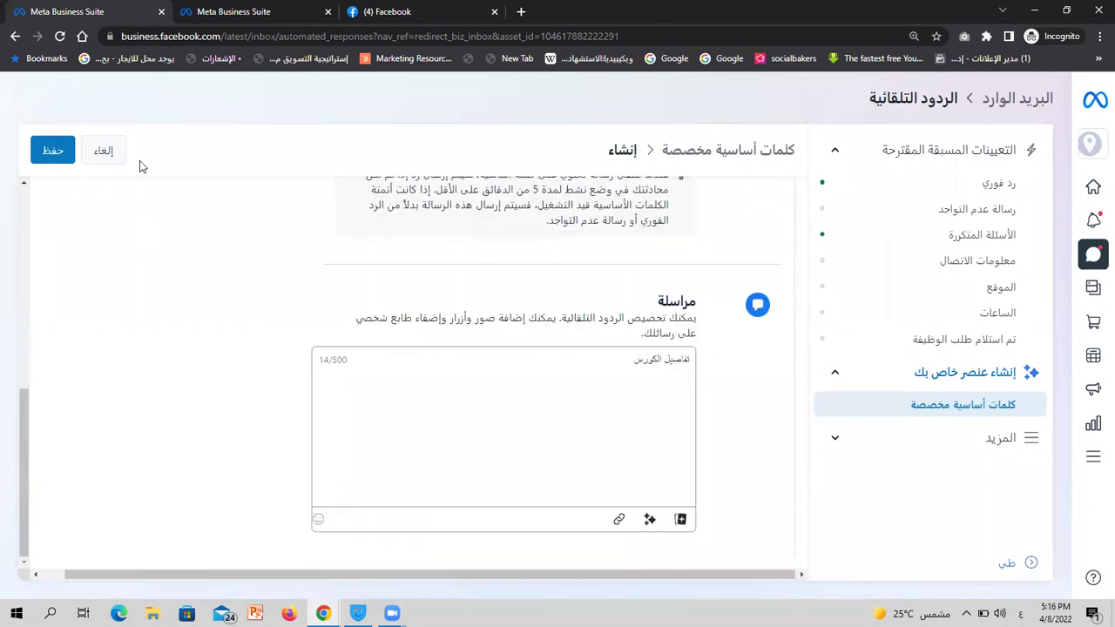
pyautogui.click(58, 152)
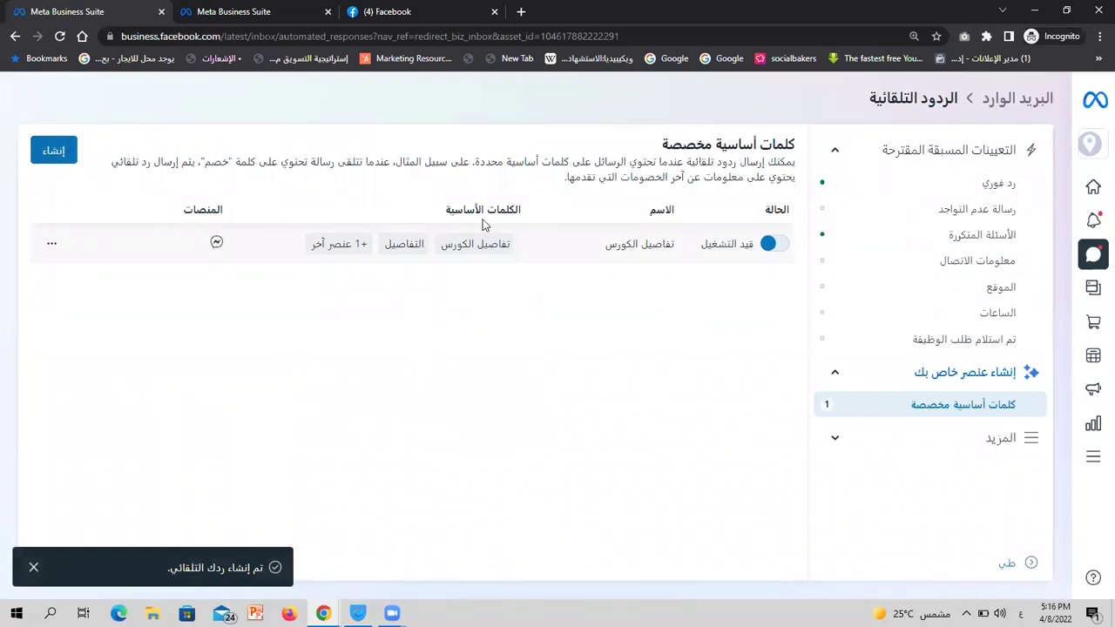
# Start a new keyword auto-reply named 'تكلفة الكورس'
pyautogui.click(72, 151)
pyautogui.click(544, 223)
pyautogui.write('تكلفة')
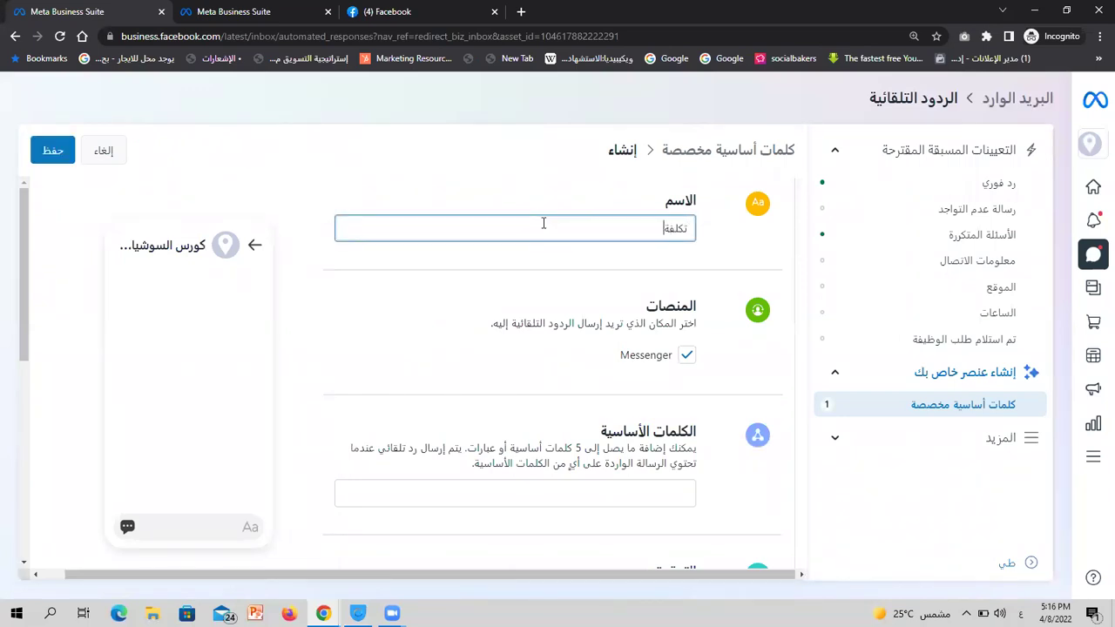
pyautogui.write(' الكورس')
pyautogui.scroll(-3, 544, 223)
# Add the keywords 'تكلفة الكورس', 'سعر الكورس' and 'السعر' to the reply
pyautogui.click(568, 210)
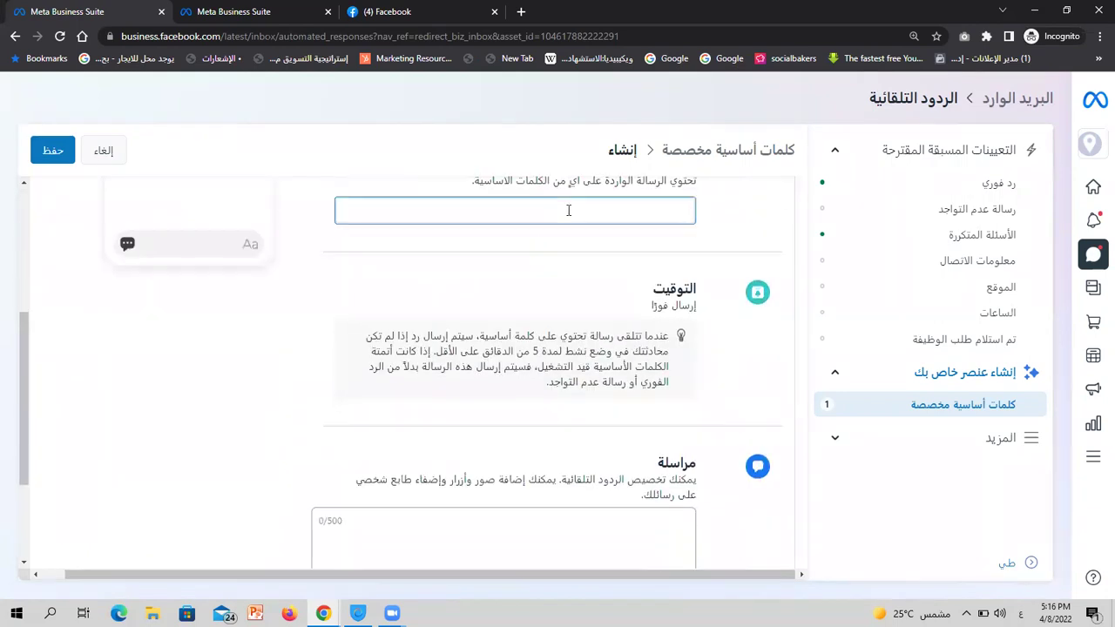
pyautogui.write('تكلفة ال')
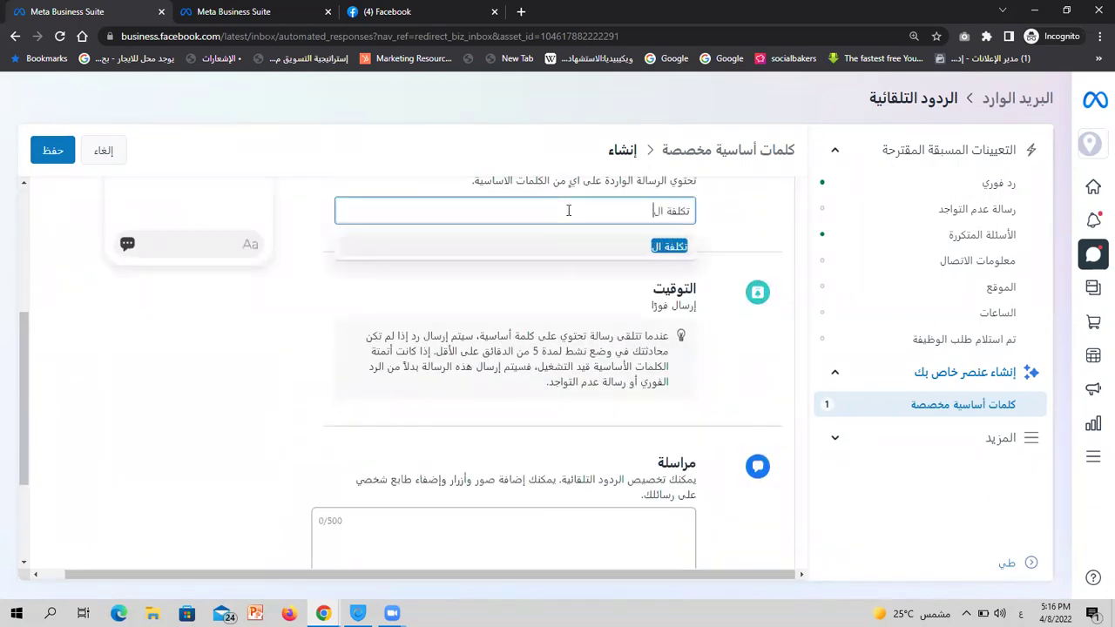
pyautogui.write('كورس')
pyautogui.press('Return')
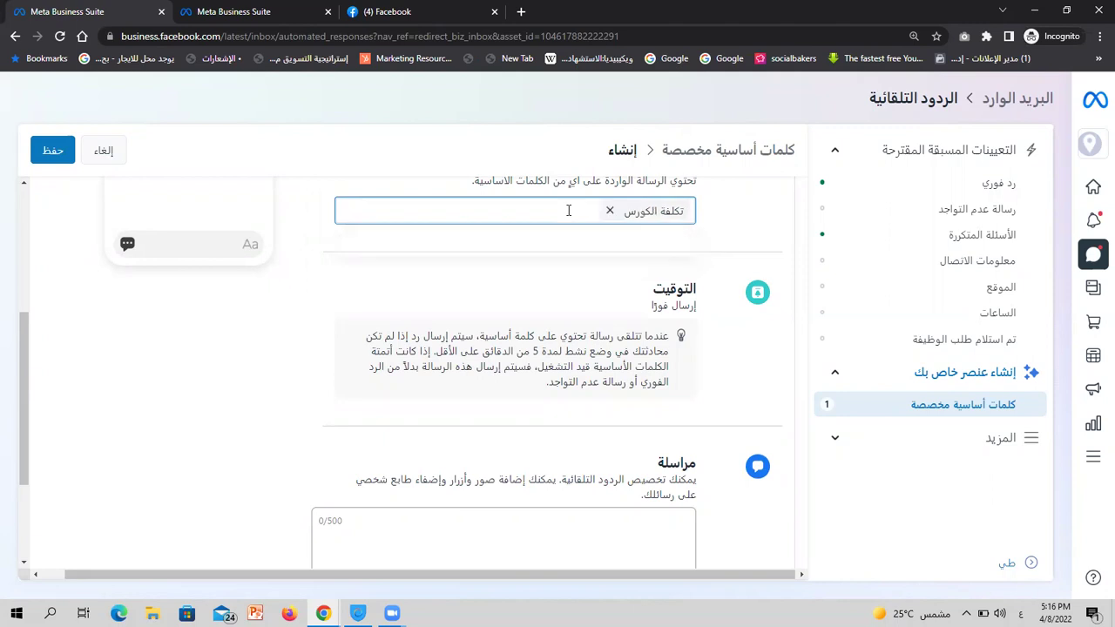
pyautogui.write('سعر')
pyautogui.write('كورس')
pyautogui.press('Return')
pyautogui.write('السعر')
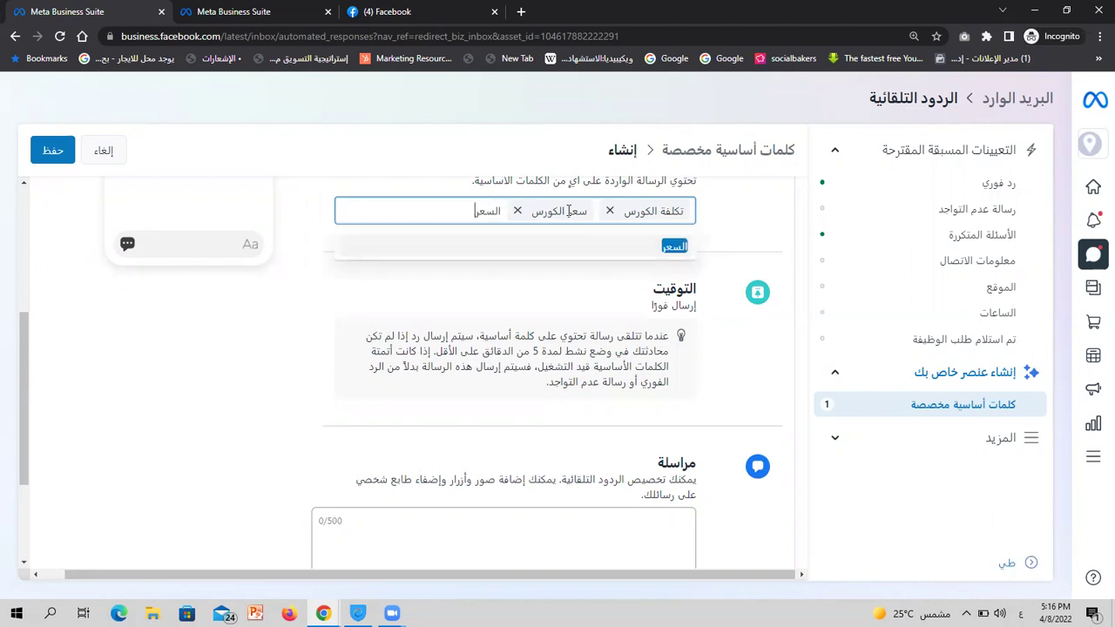
pyautogui.press('Return')
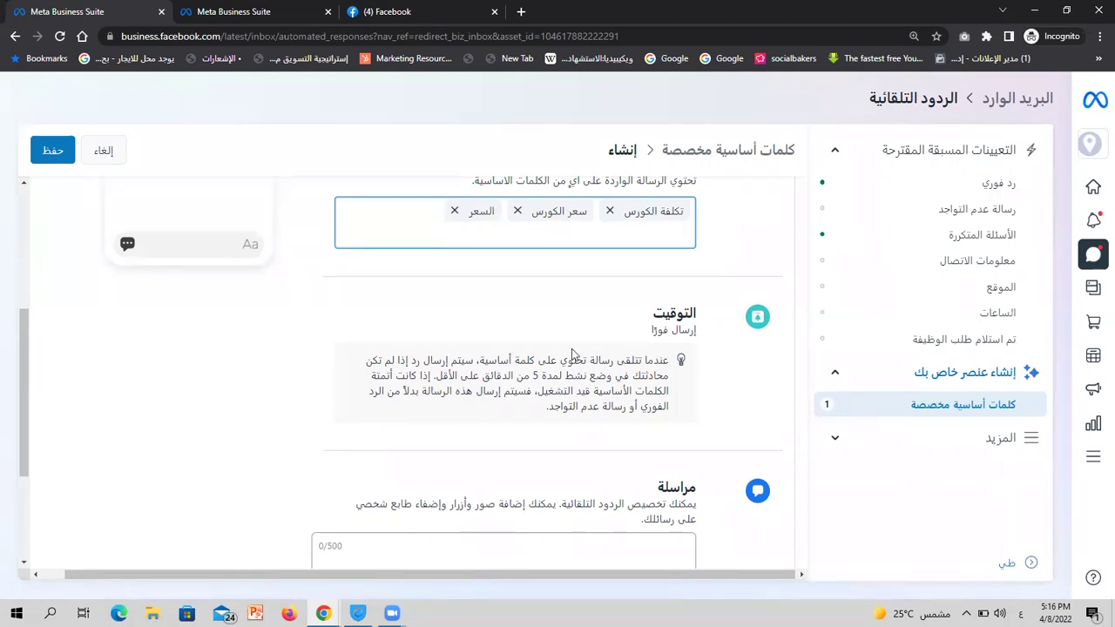
# Review the reply form and select the message box, leaving the message empty
pyautogui.scroll(2, 572, 352)
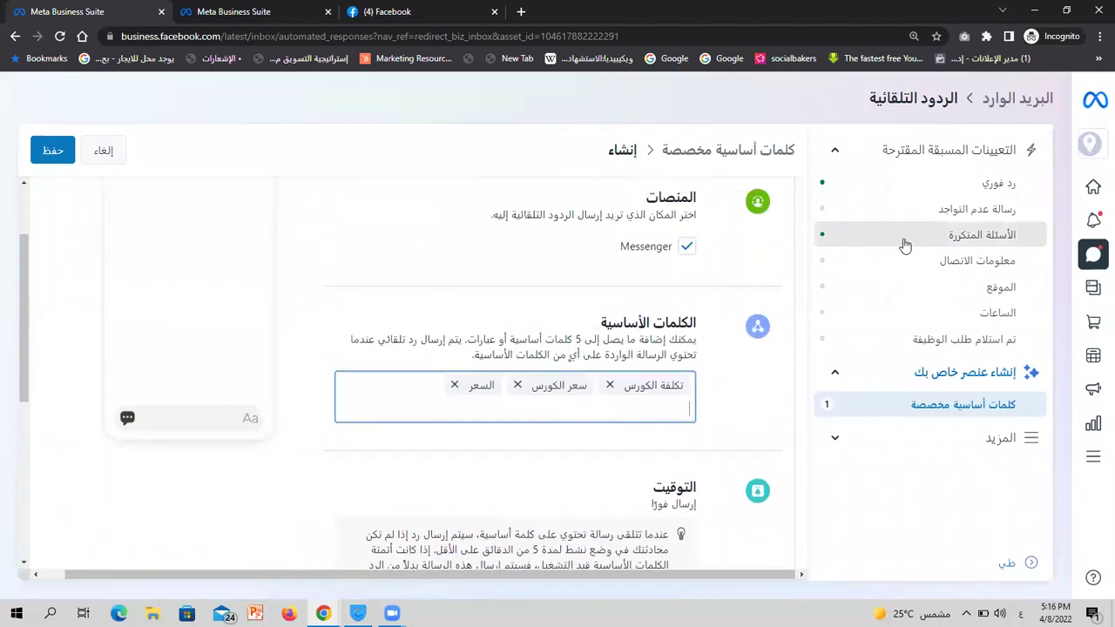
pyautogui.scroll(2, 708, 301)
pyautogui.scroll(-3, 708, 301)
pyautogui.scroll(-2, 708, 301)
pyautogui.scroll(3, 708, 301)
pyautogui.scroll(-3, 708, 301)
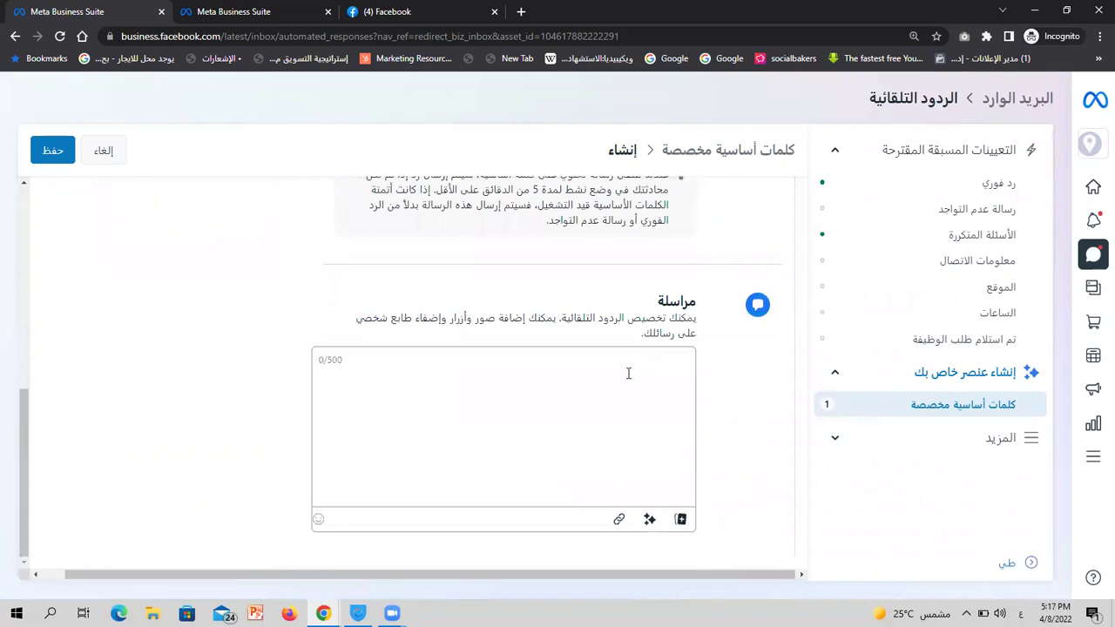
pyautogui.click(628, 373)
pyautogui.scroll(4, 737, 378)
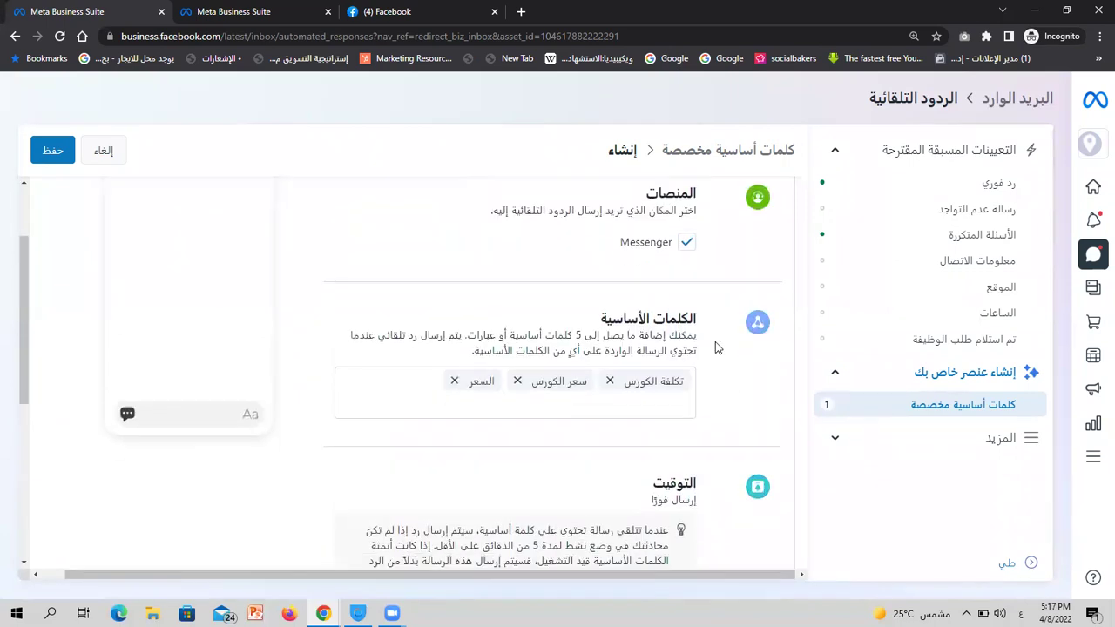
pyautogui.scroll(-1, 715, 346)
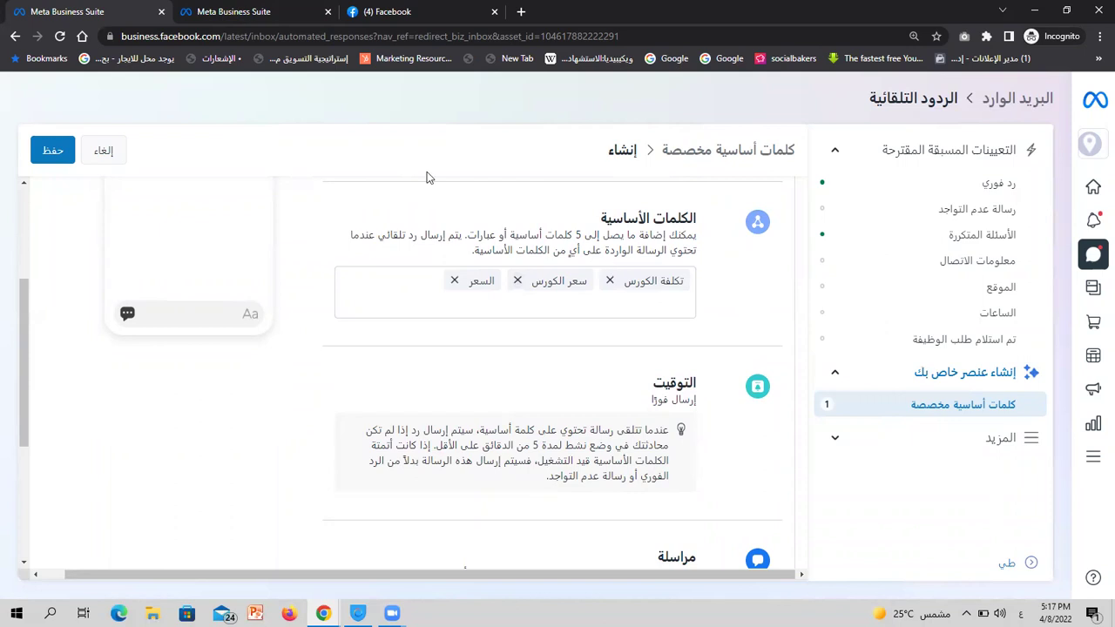
pyautogui.click(249, 11)
# Save the 'تكلفة الكورس' reply, fixing the empty-message error with the message 'الانتظ'
pyautogui.scroll(3, 733, 255)
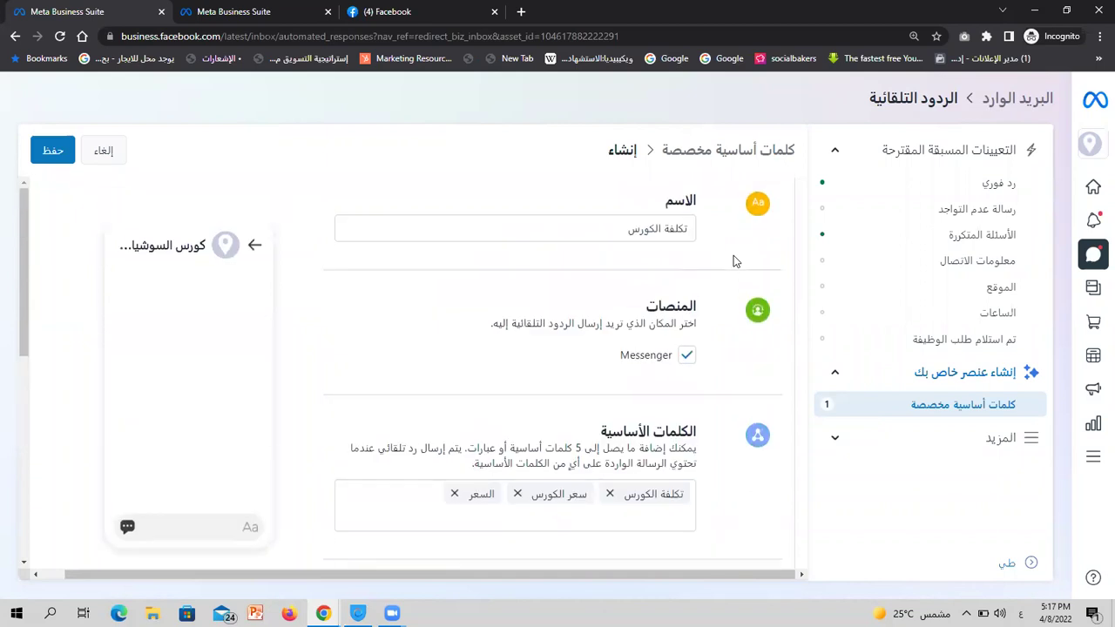
pyautogui.scroll(-5, 734, 255)
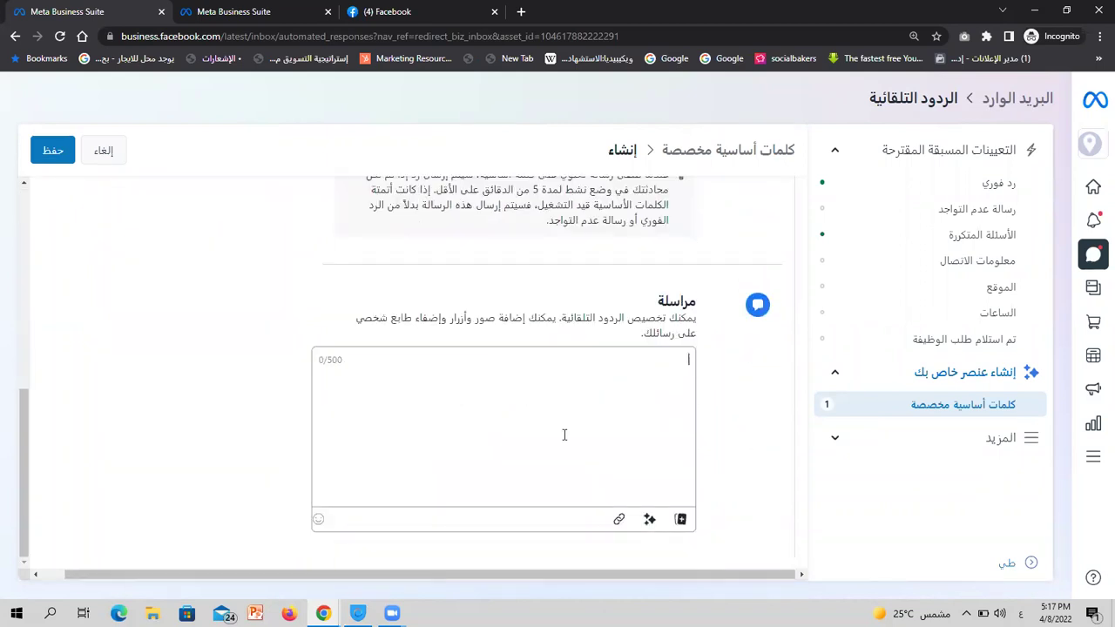
pyautogui.click(66, 151)
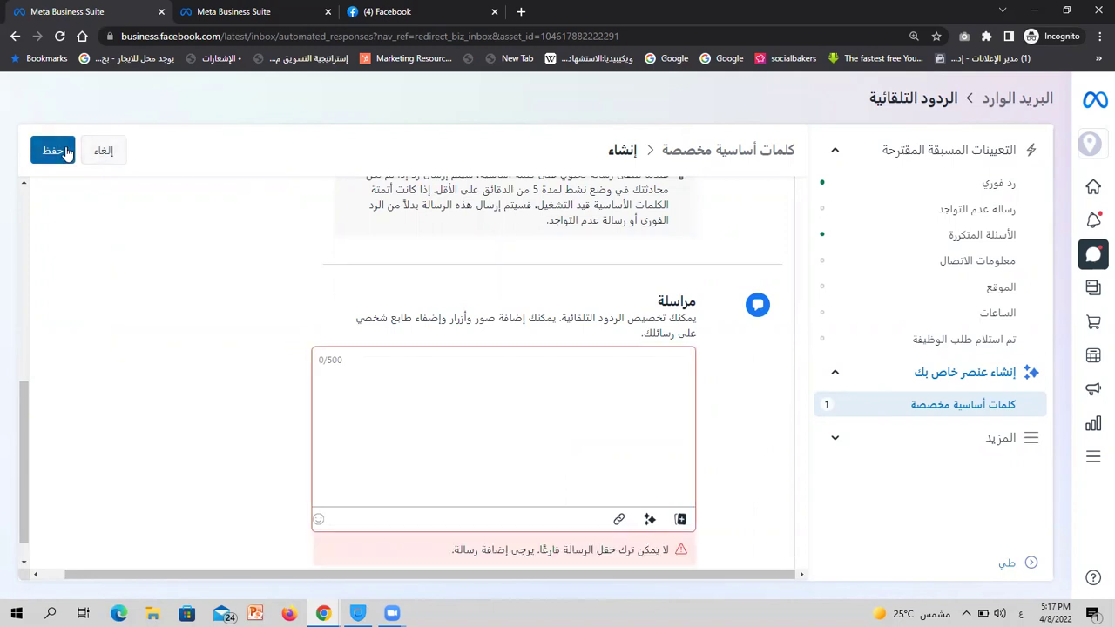
pyautogui.click(457, 423)
pyautogui.write('الانتظ')
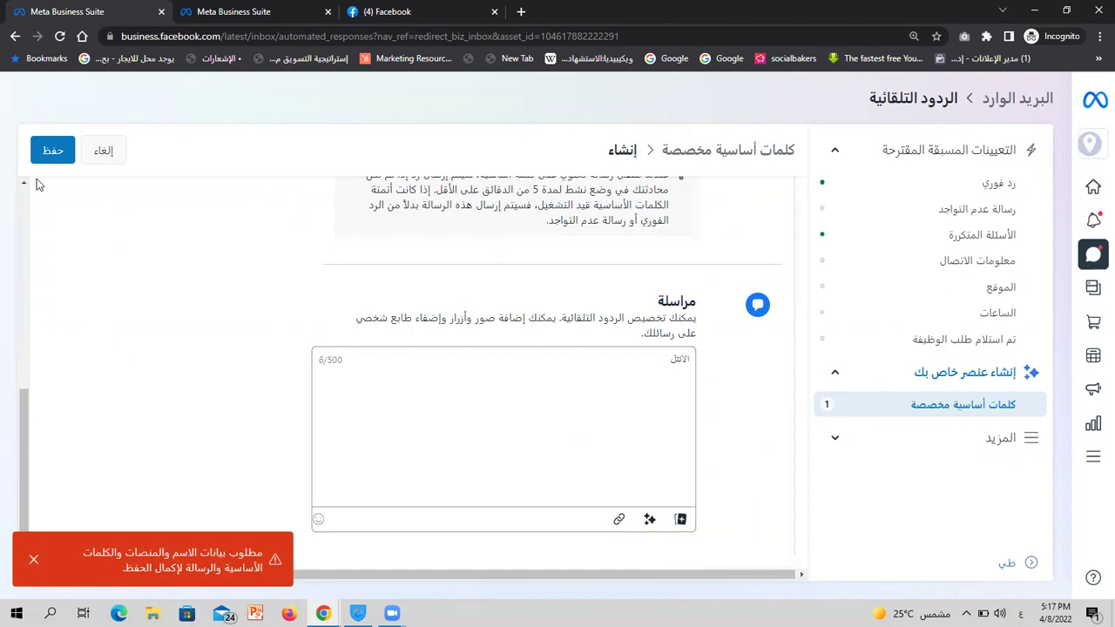
pyautogui.click(52, 153)
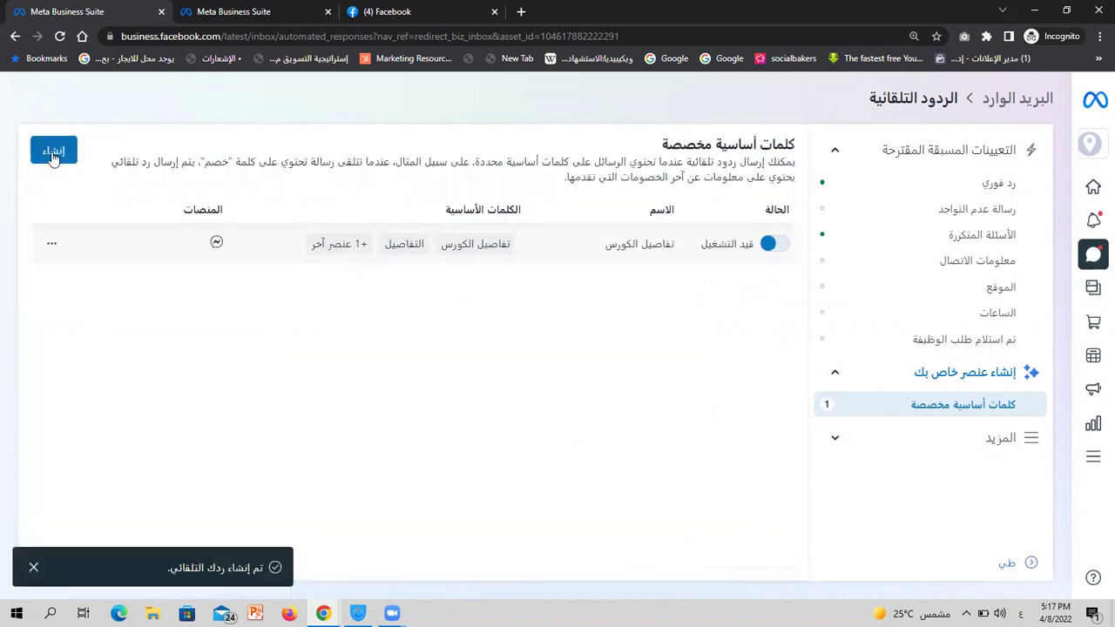
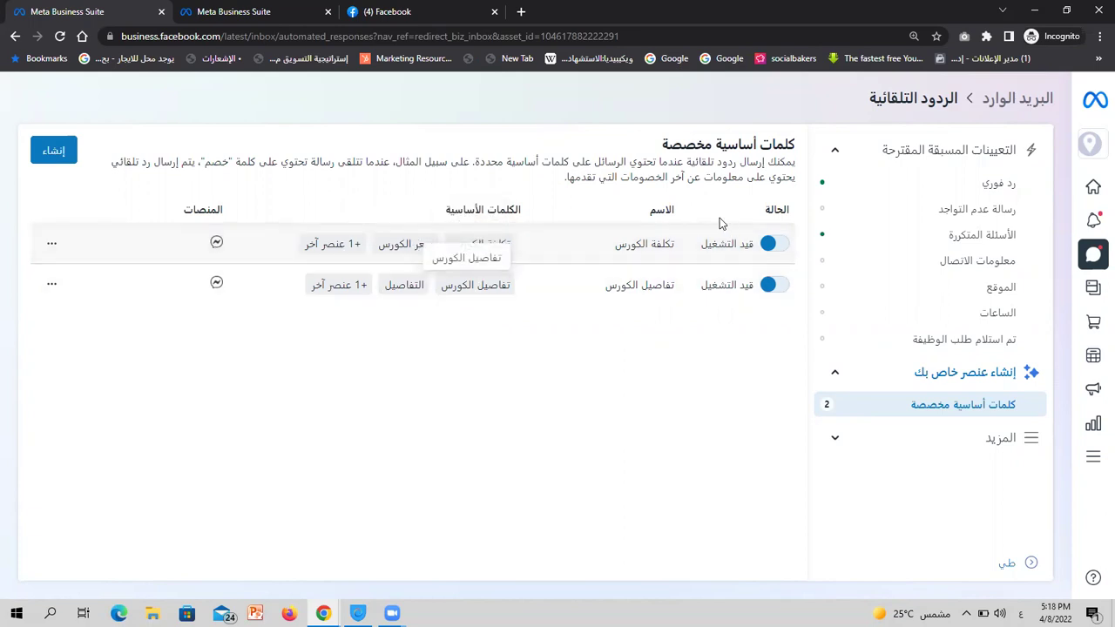
# Expand 'المزيد' in the Automated responses sidebar to show the feedback, reminder and recommendation replies
pyautogui.click(989, 449)
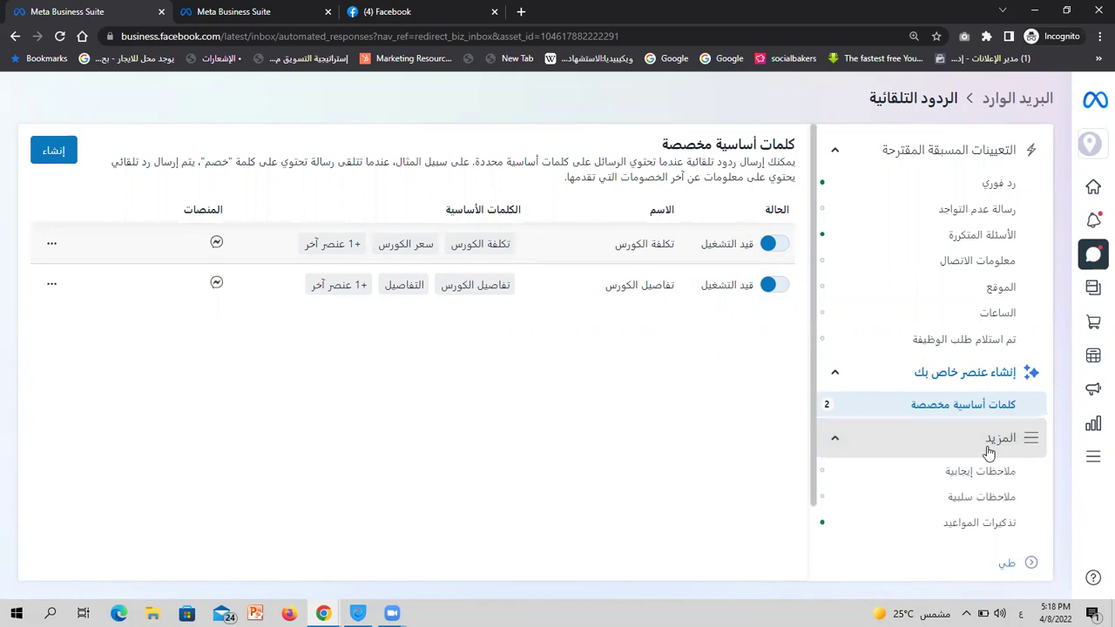
pyautogui.scroll(-1, 989, 451)
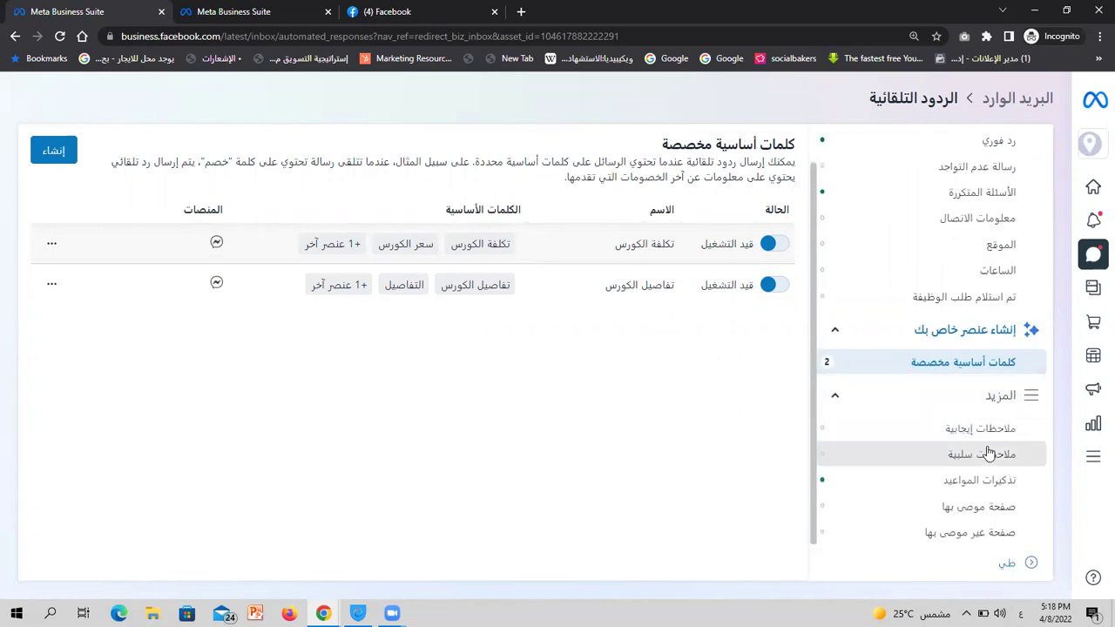
# Switch on the positive-feedback reply and review its message 'يسرنا أنك استمتعت بتجربة إيجابية!'
pyautogui.click(984, 430)
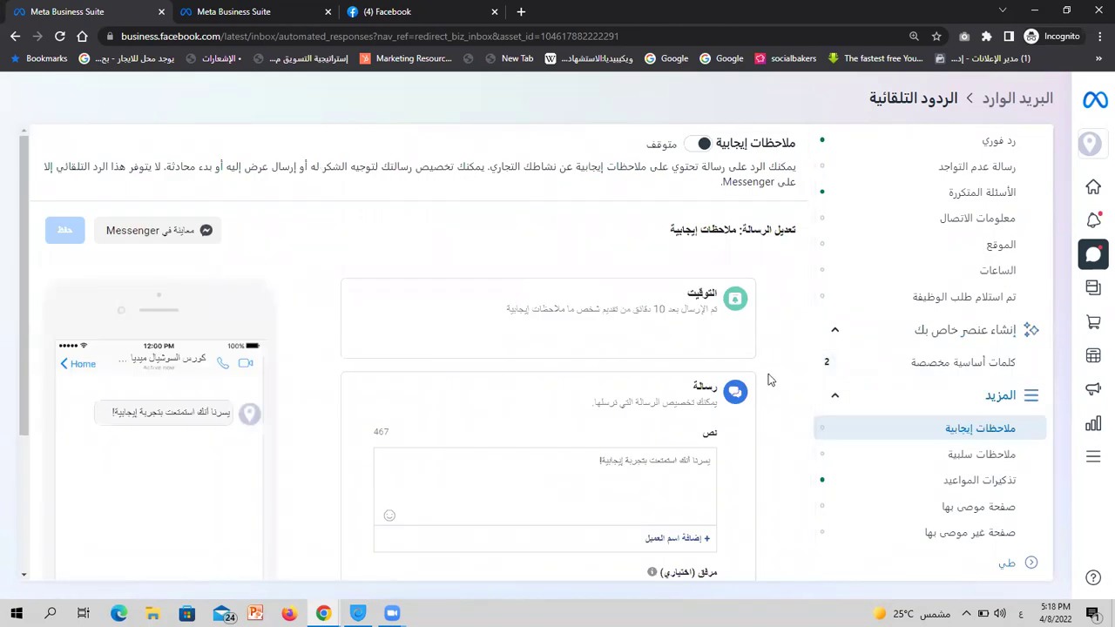
pyautogui.click(703, 145)
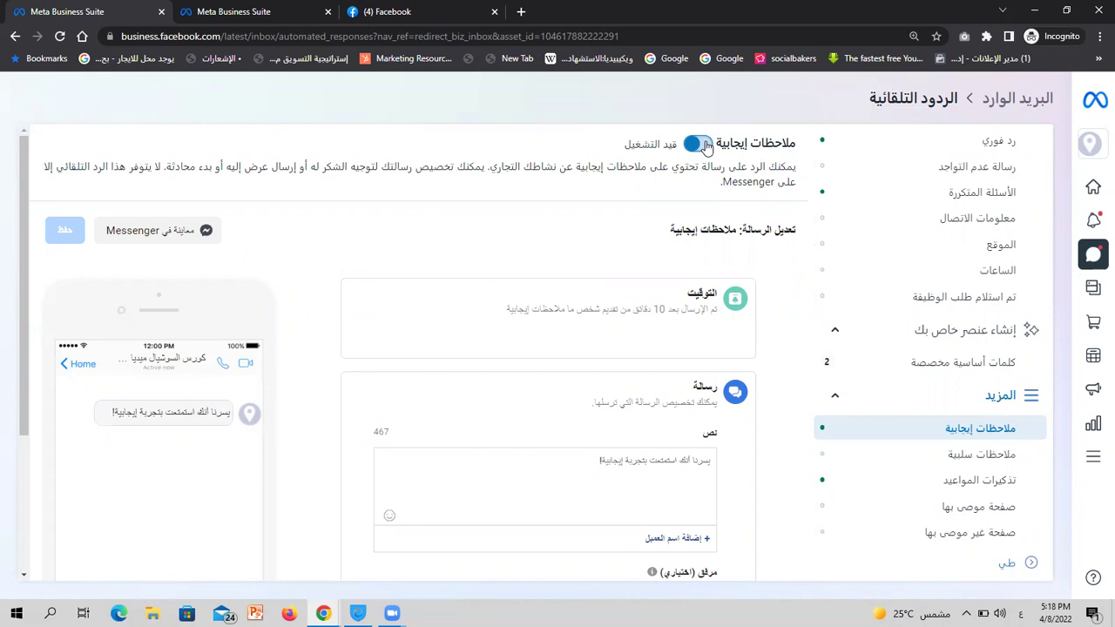
pyautogui.scroll(-2, 660, 304)
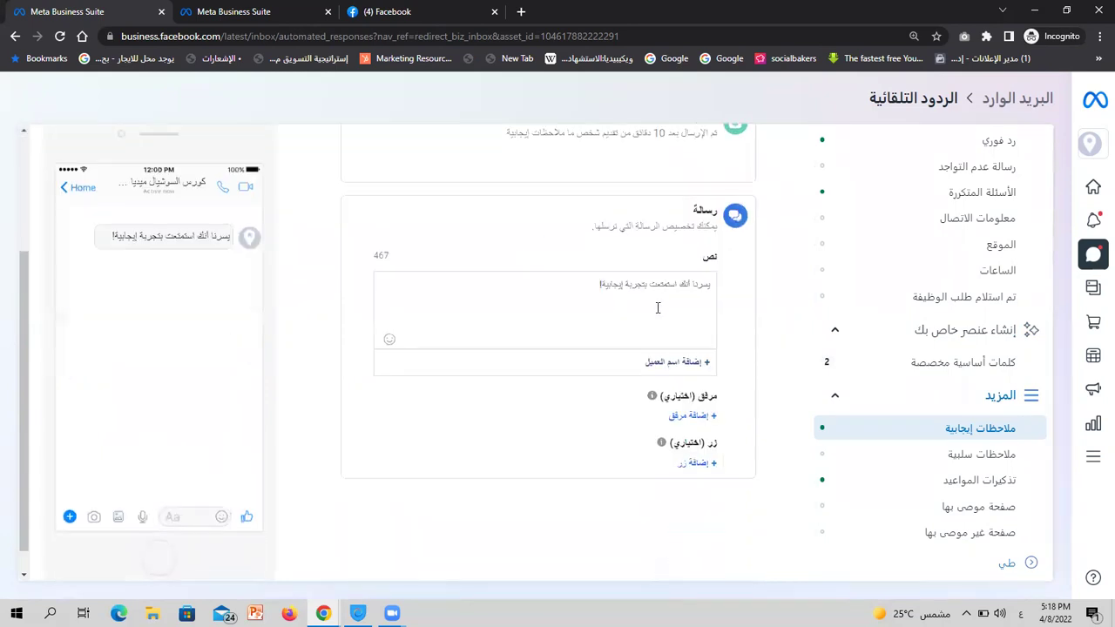
pyautogui.tripleClick(658, 287)
pyautogui.scroll(2, 657, 290)
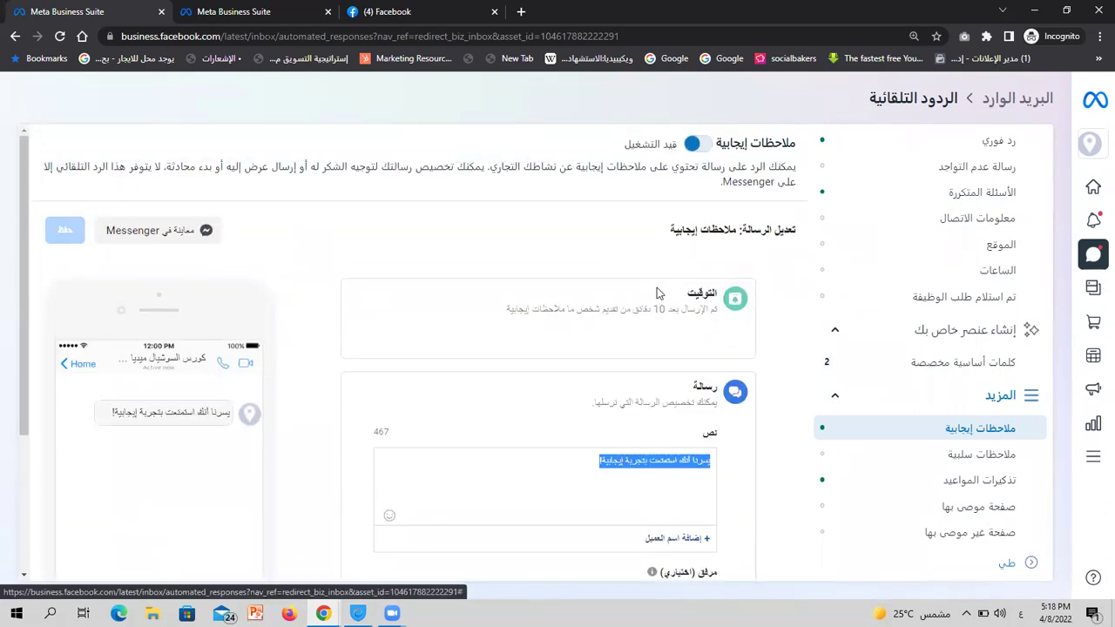
pyautogui.scroll(-2, 657, 287)
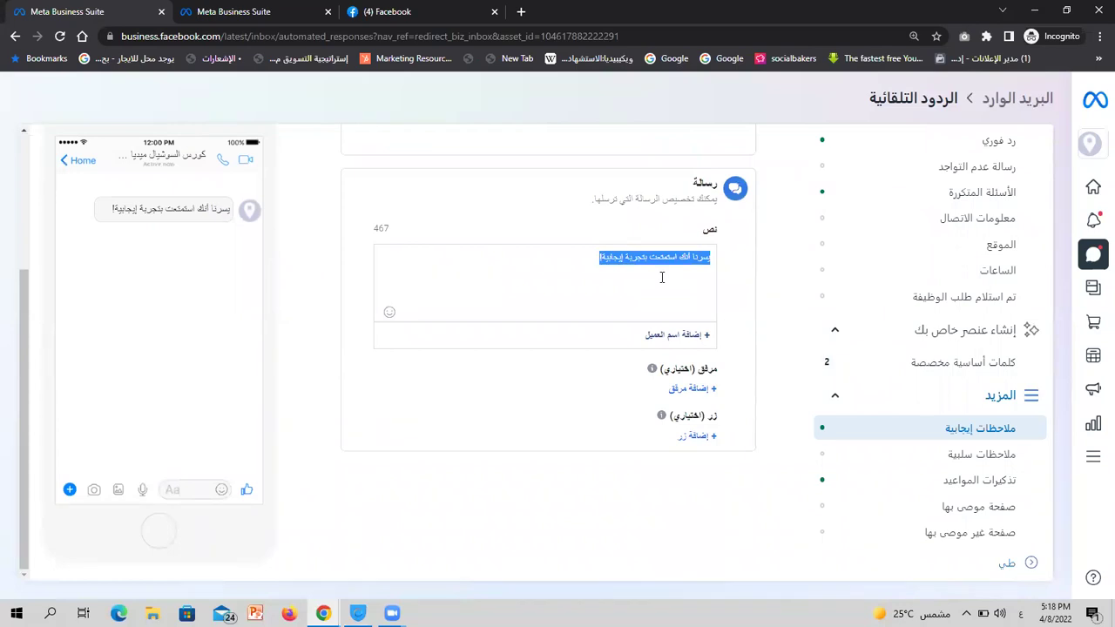
pyautogui.tripleClick(186, 210)
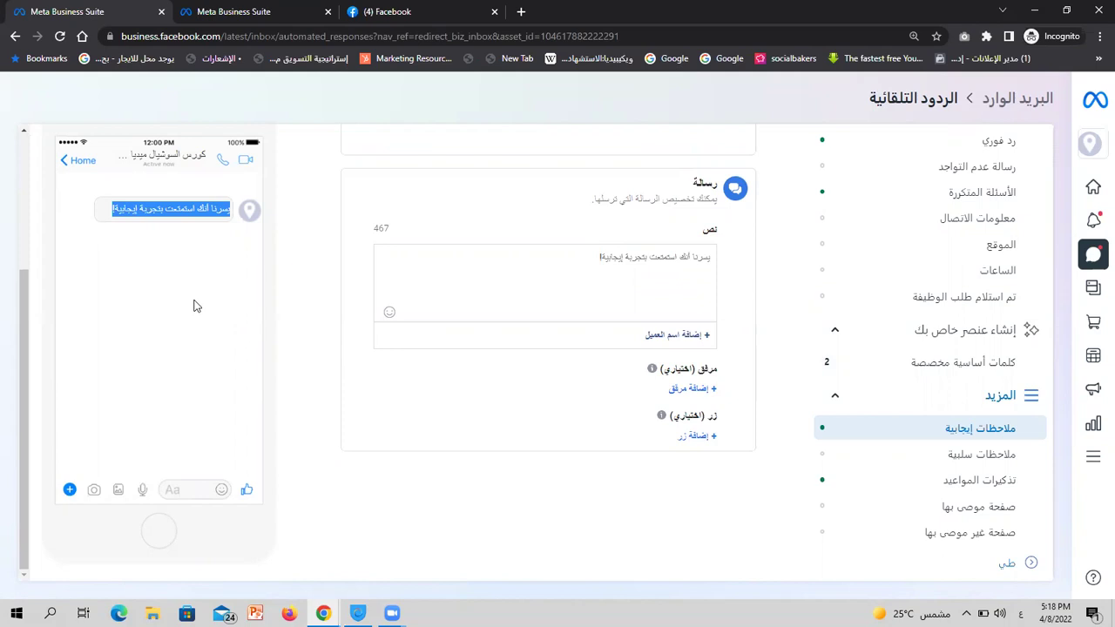
pyautogui.tripleClick(596, 272)
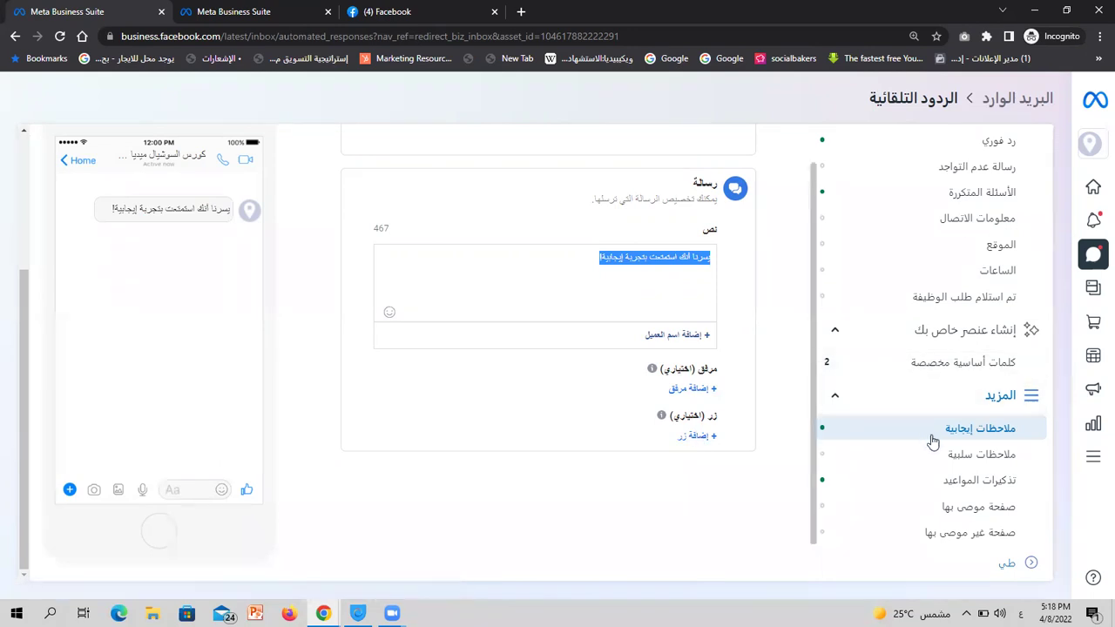
# Open the negative-feedback reply and review its default message 'ناسف لمواجهتك لتجربة سلبية.'
pyautogui.click(953, 457)
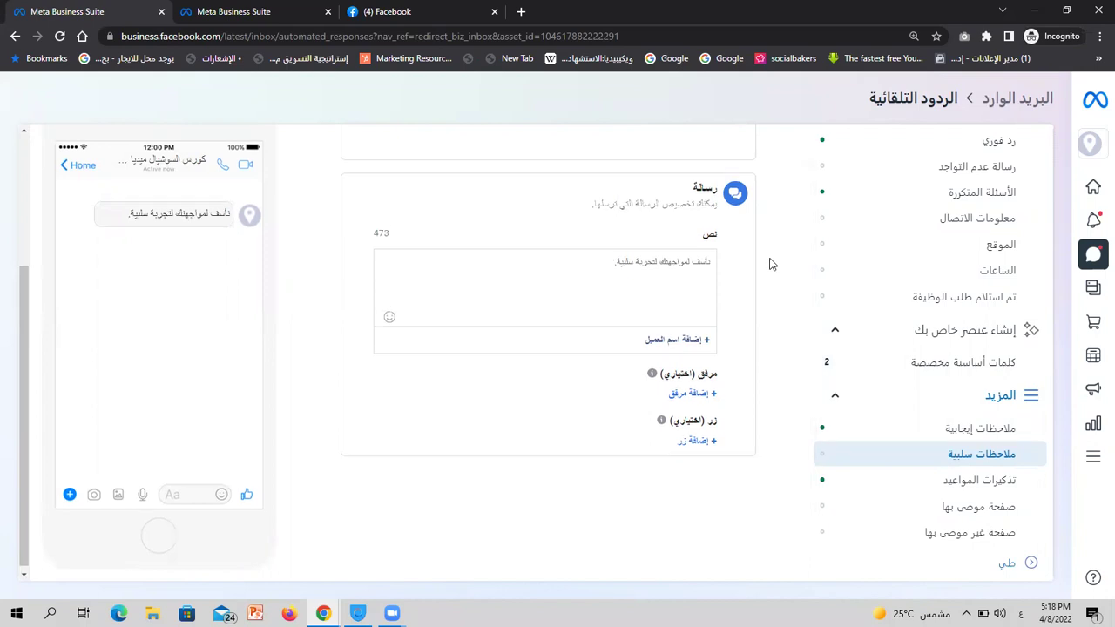
pyautogui.scroll(2, 772, 262)
pyautogui.scroll(1, 770, 264)
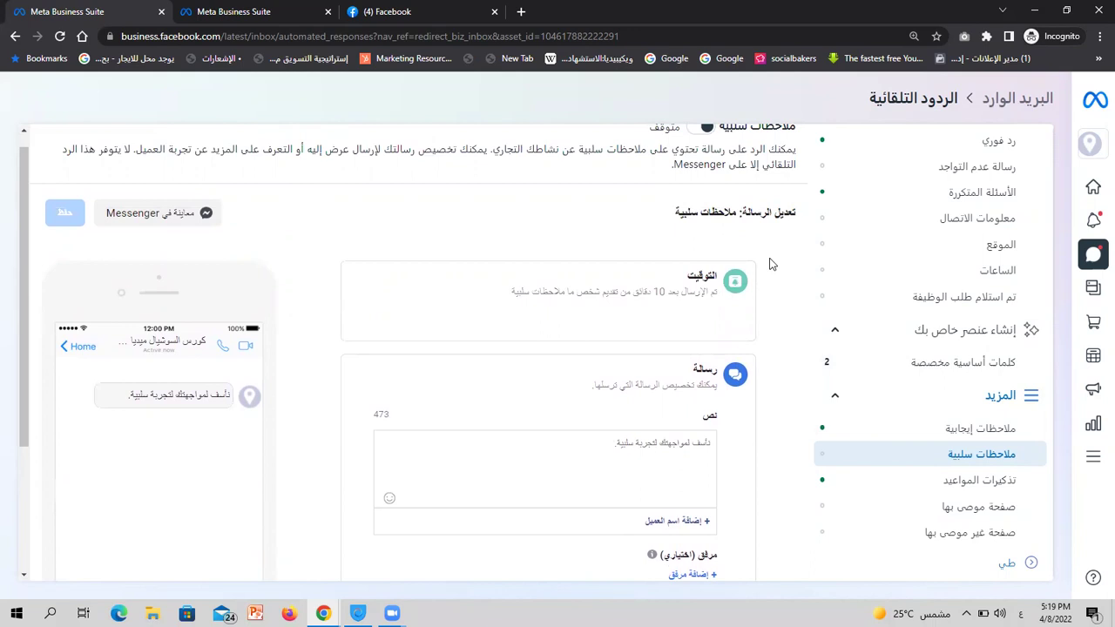
pyautogui.scroll(-2, 770, 264)
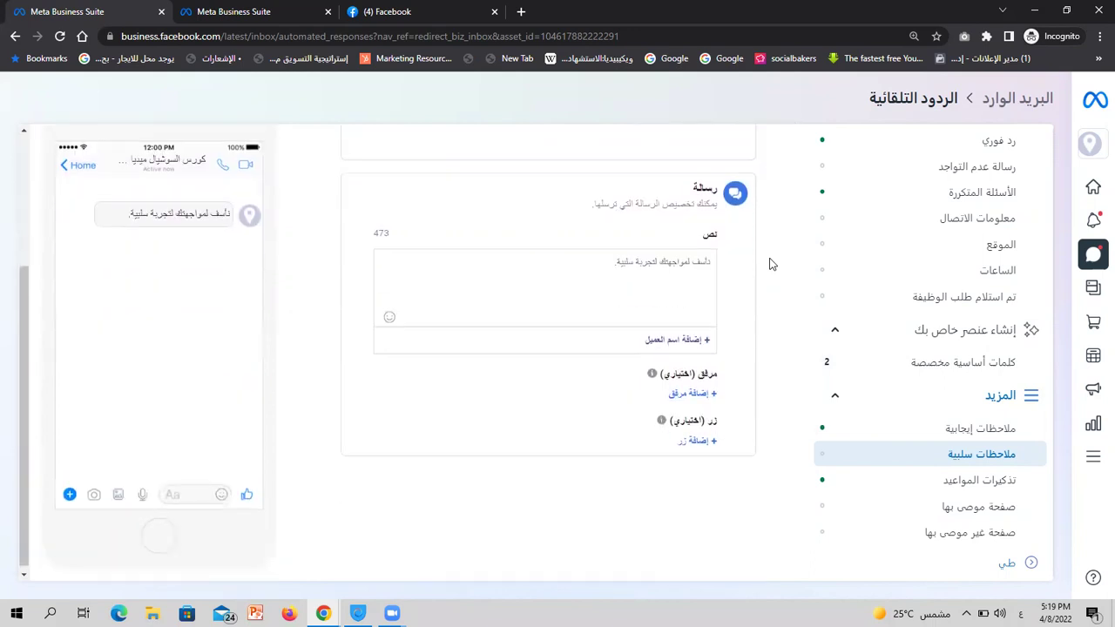
pyautogui.tripleClick(669, 263)
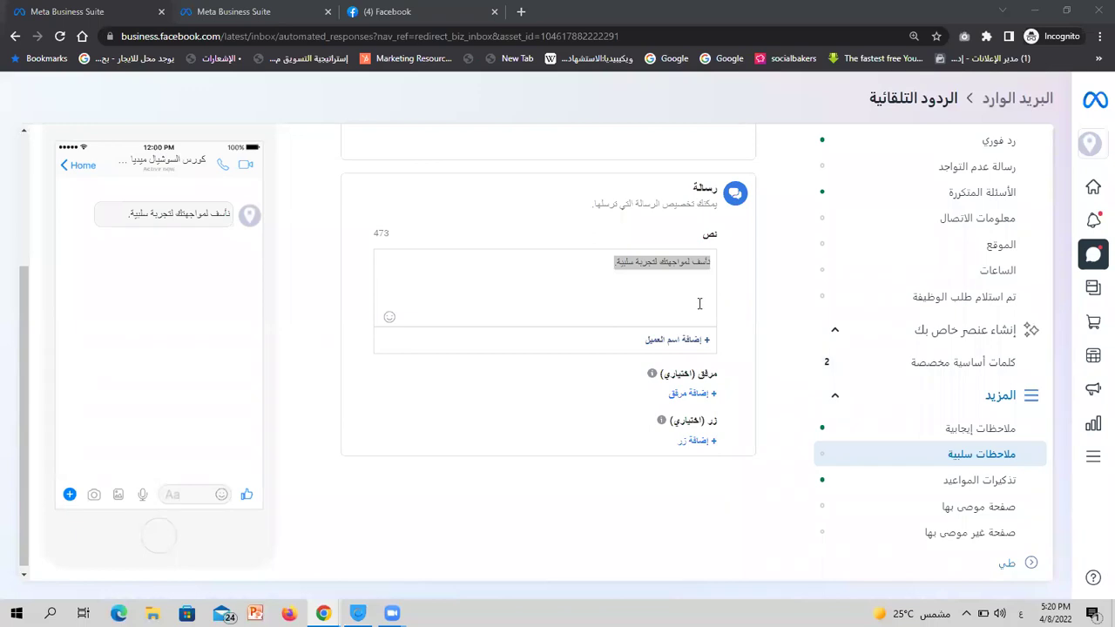
pyautogui.click(973, 484)
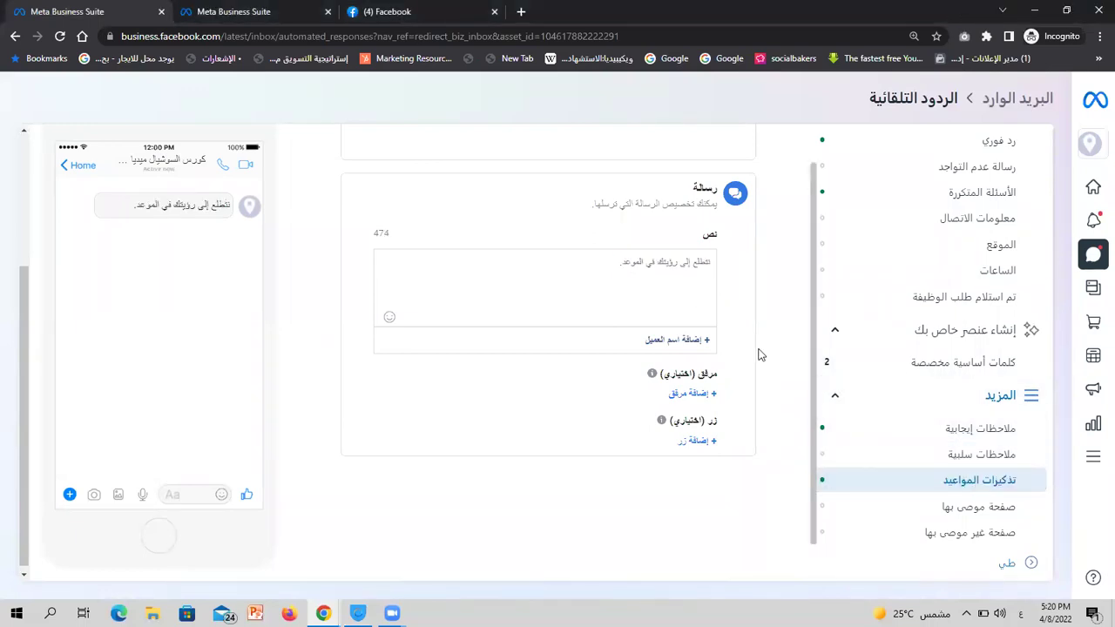
# Review the appointment-reminder message 'نتطلع إلى رؤيتك في الموعد.'
pyautogui.scroll(3, 757, 344)
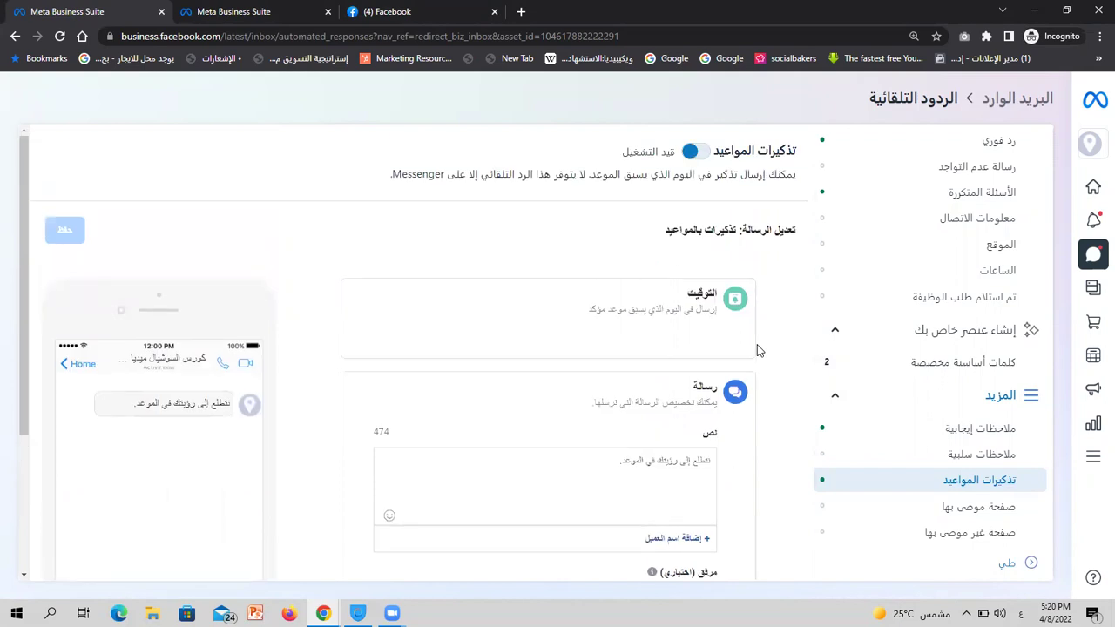
pyautogui.scroll(-2, 757, 346)
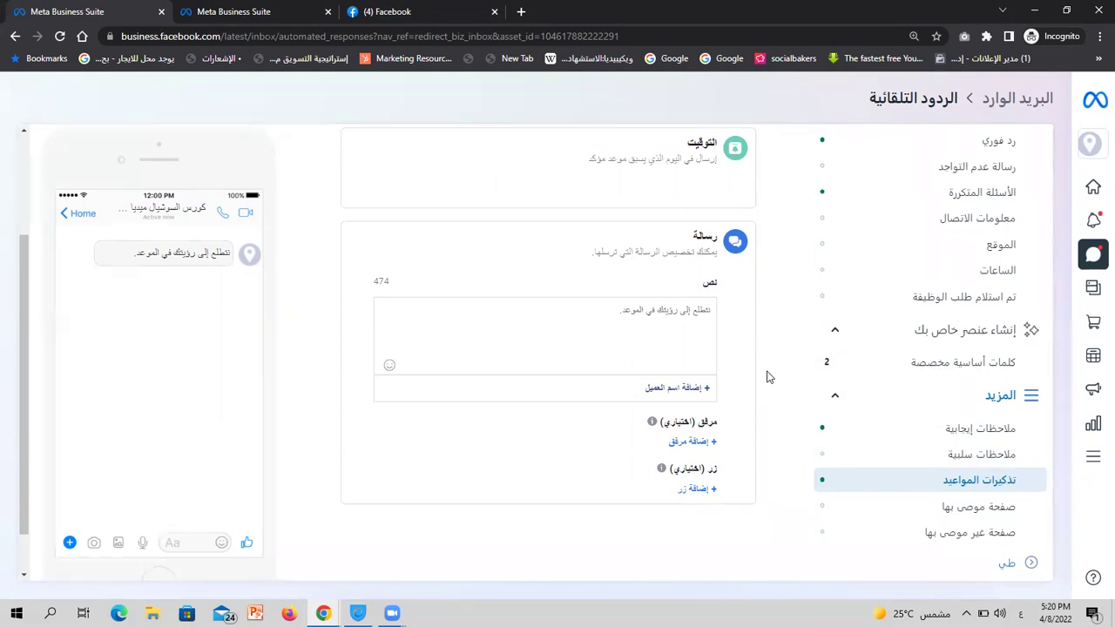
pyautogui.scroll(2, 766, 376)
pyautogui.scroll(-1, 766, 374)
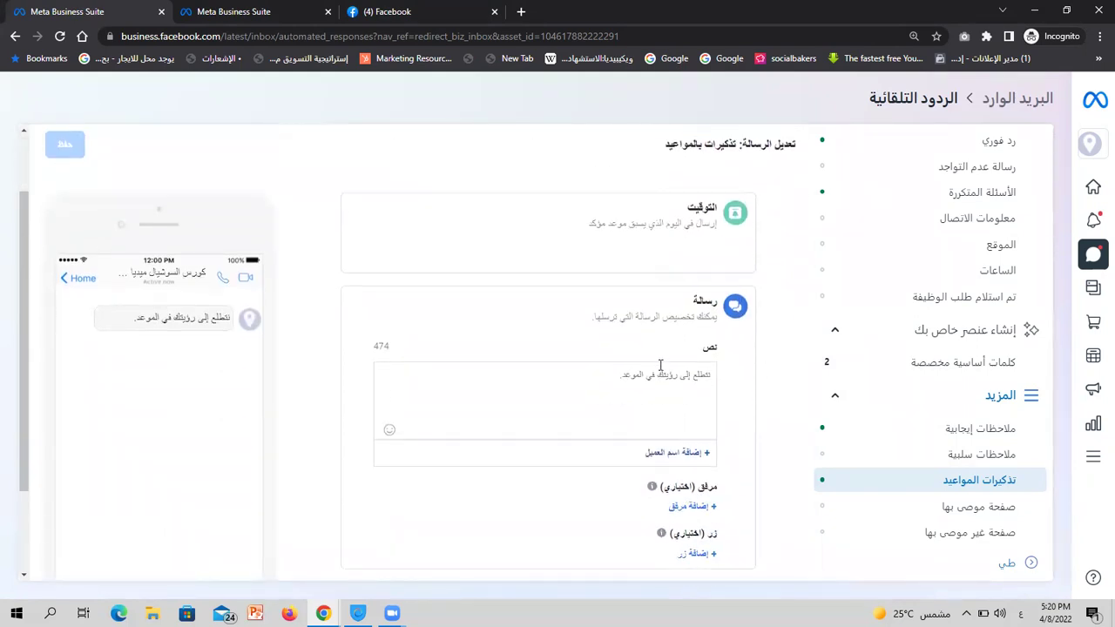
pyautogui.tripleClick(656, 376)
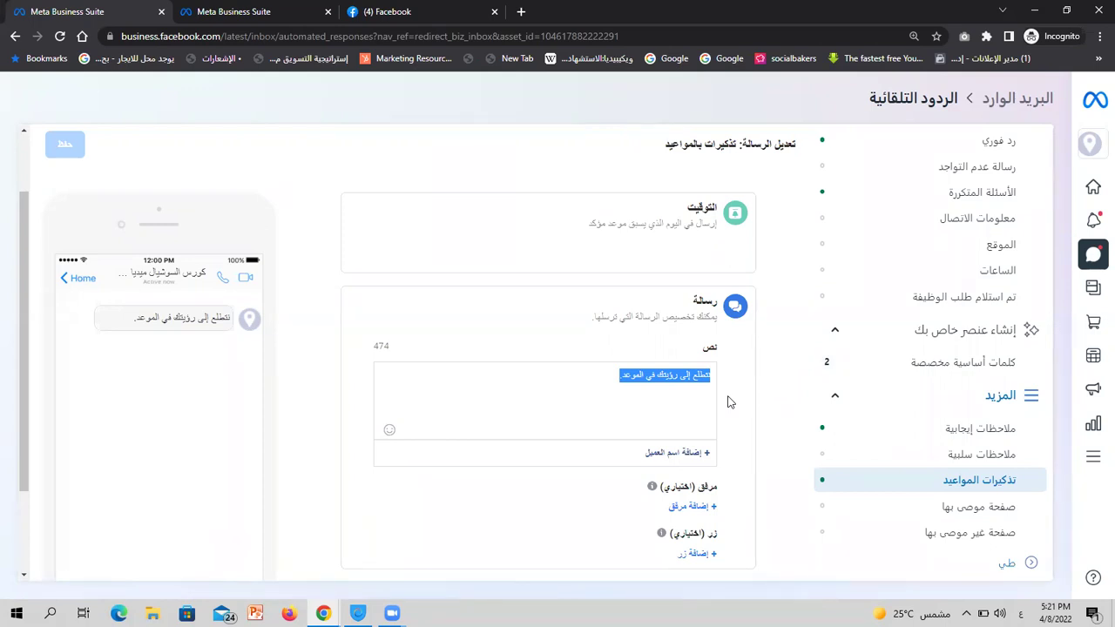
pyautogui.scroll(1, 729, 401)
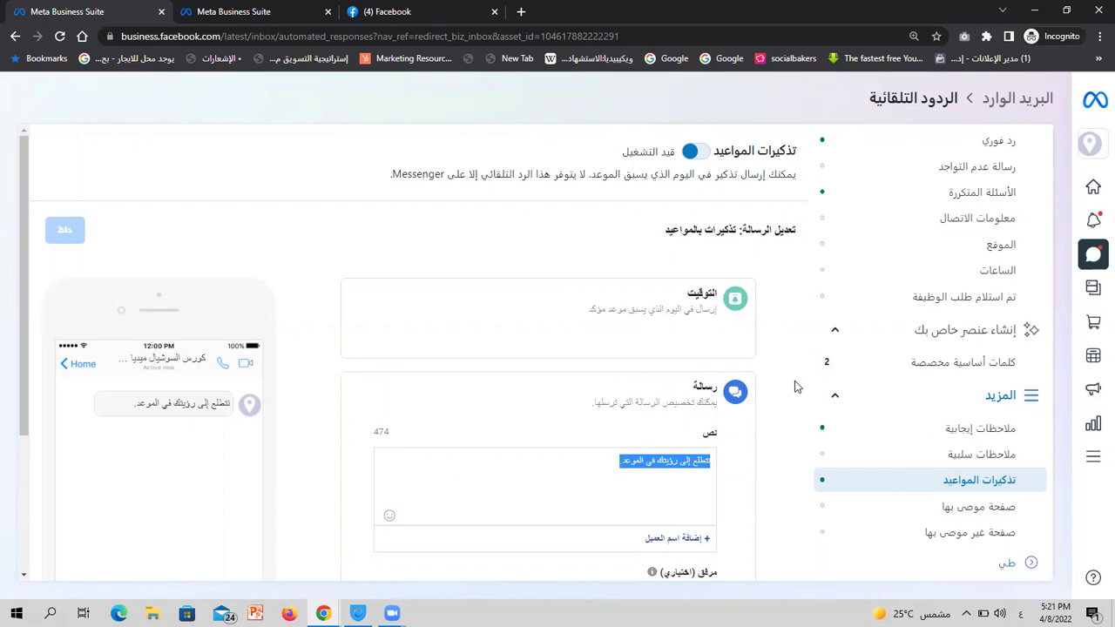
pyautogui.scroll(-1, 794, 387)
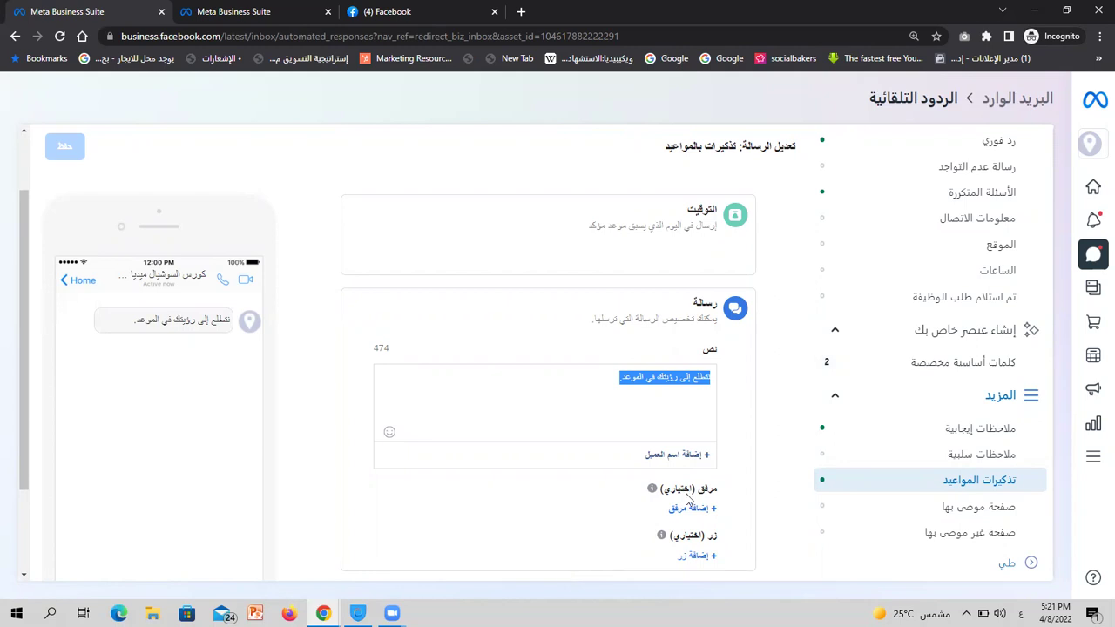
# Check the customer-name insertion options without inserting any, then open the recommended-page reply
pyautogui.click(679, 455)
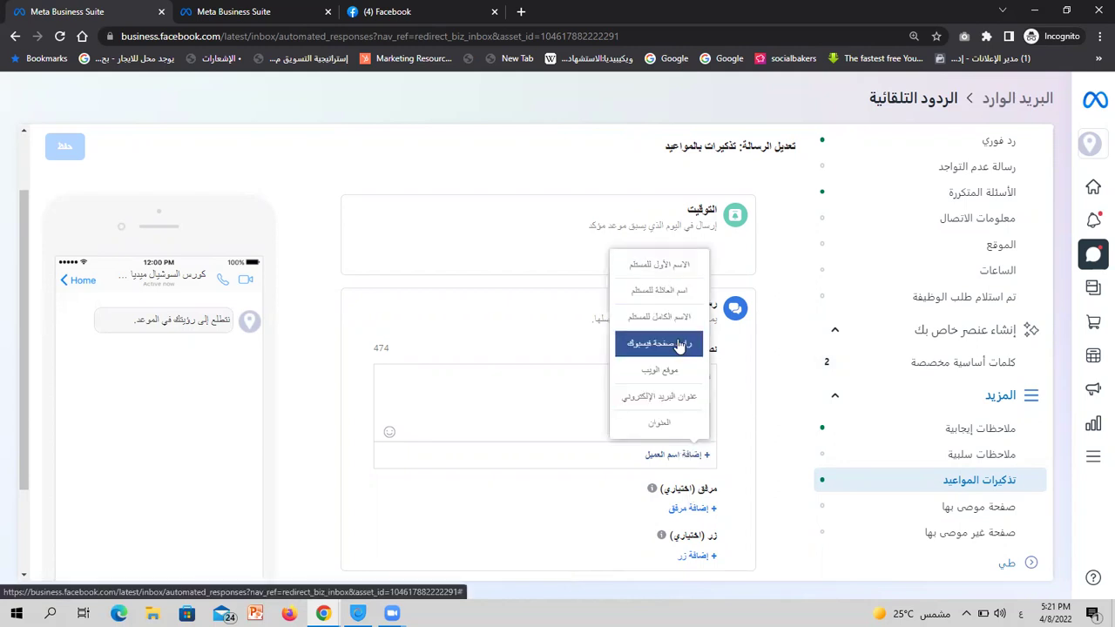
pyautogui.click(742, 399)
pyautogui.scroll(-2, 740, 396)
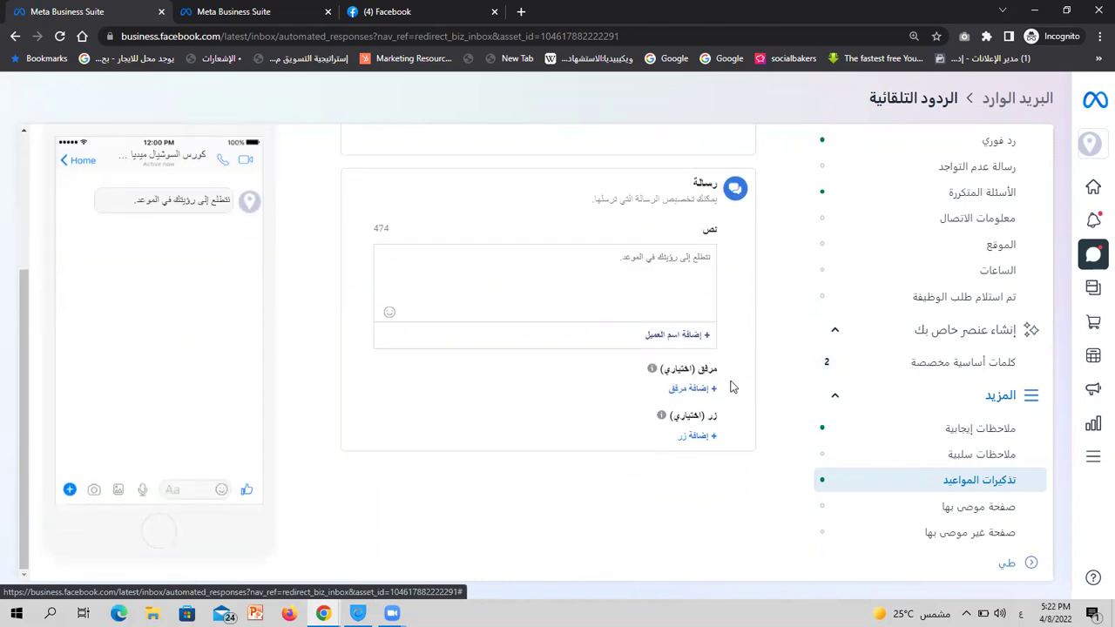
pyautogui.click(958, 513)
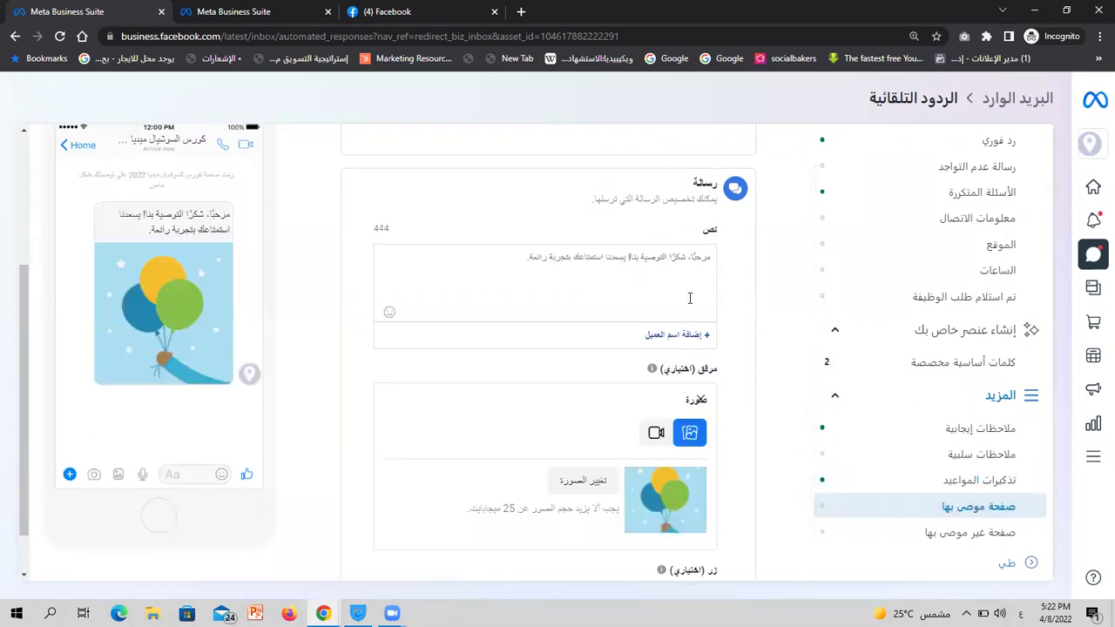
# Switch on the recommended-page reply and review its thank-you message
pyautogui.scroll(3, 689, 298)
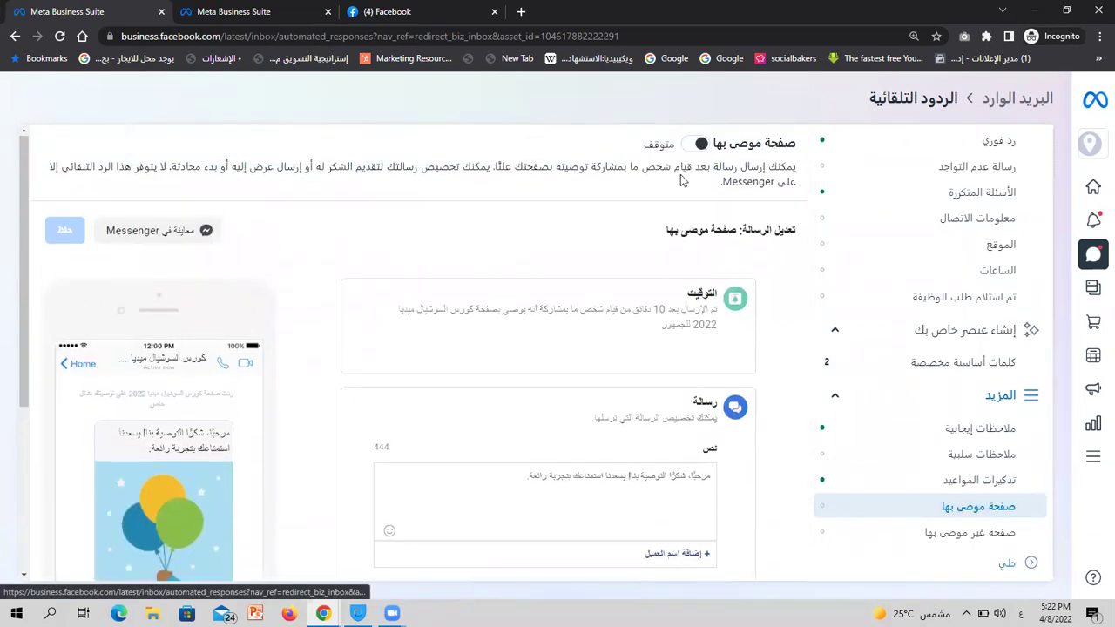
pyautogui.click(696, 145)
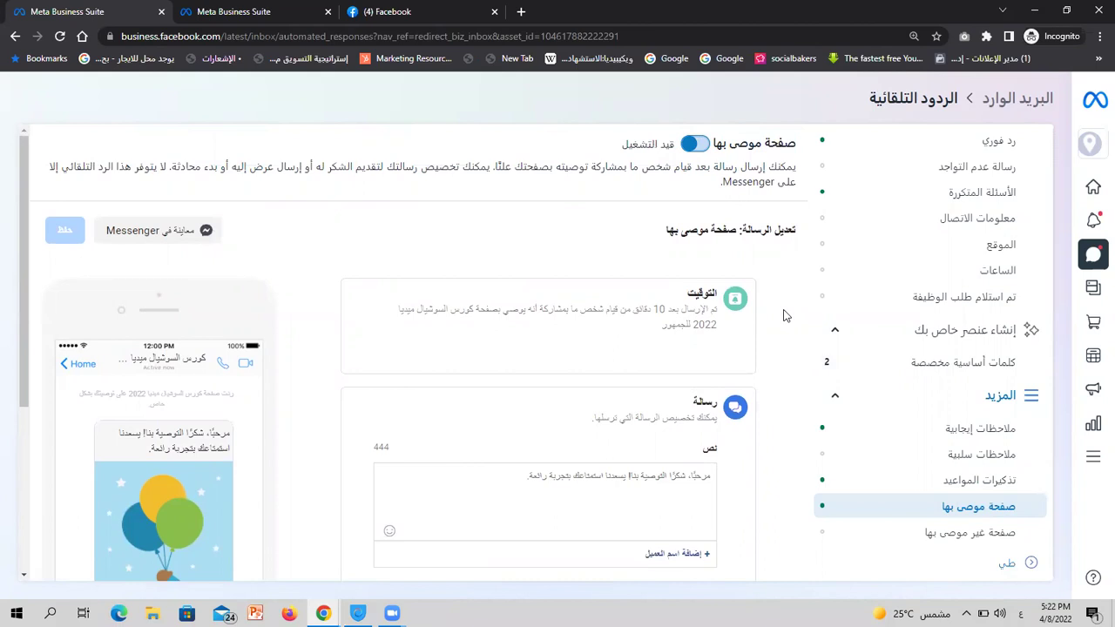
pyautogui.scroll(-1, 783, 315)
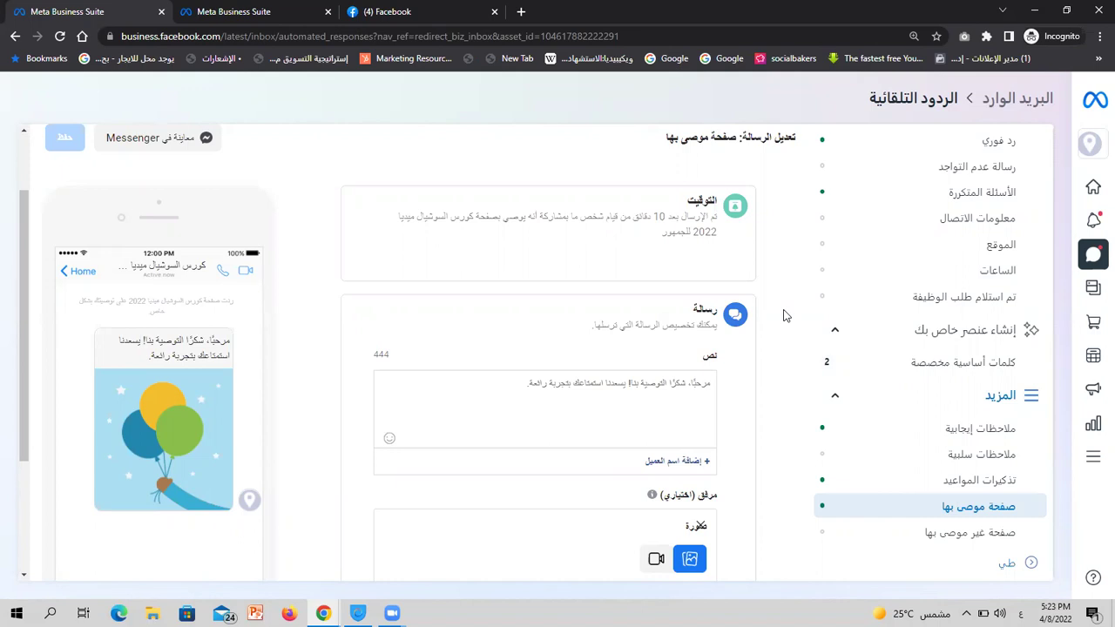
pyautogui.scroll(1, 783, 315)
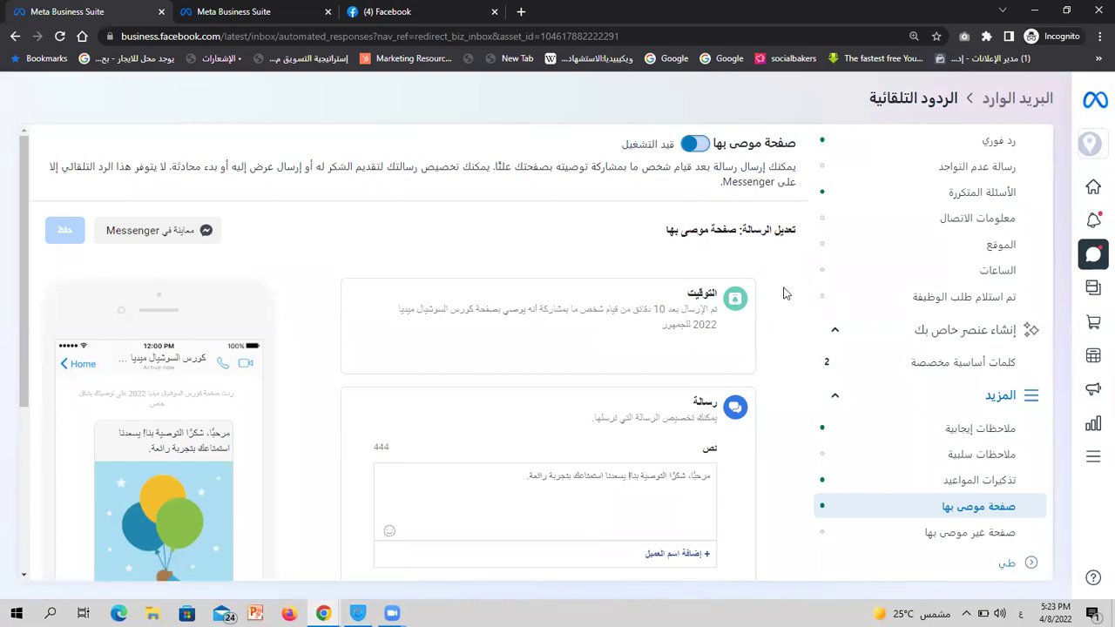
pyautogui.scroll(-1, 784, 296)
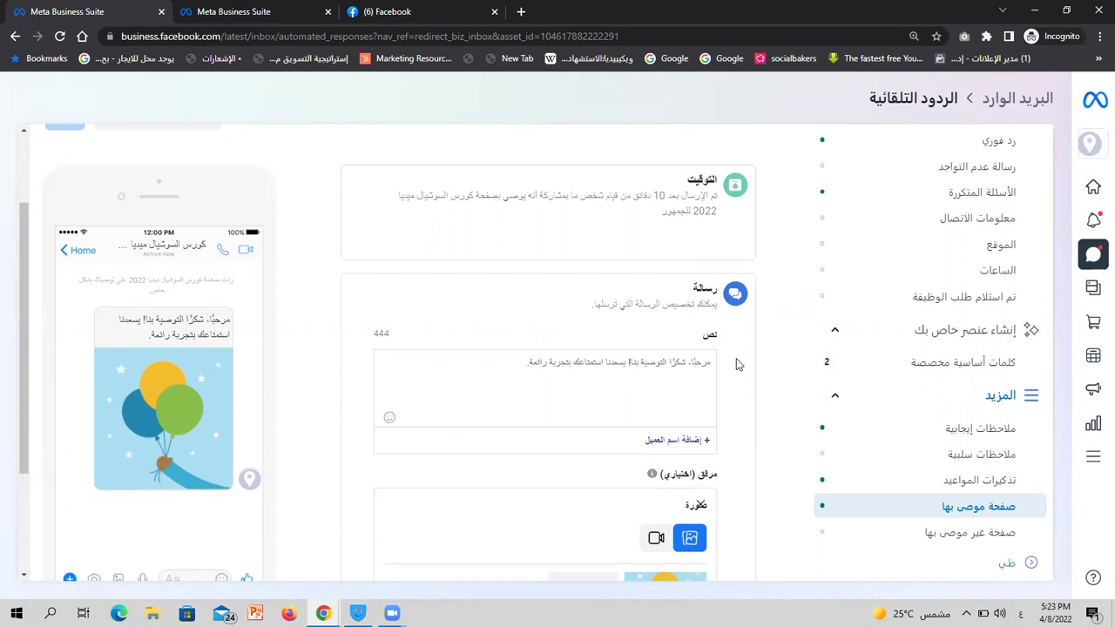
pyautogui.scroll(1, 736, 364)
pyautogui.scroll(-1, 736, 364)
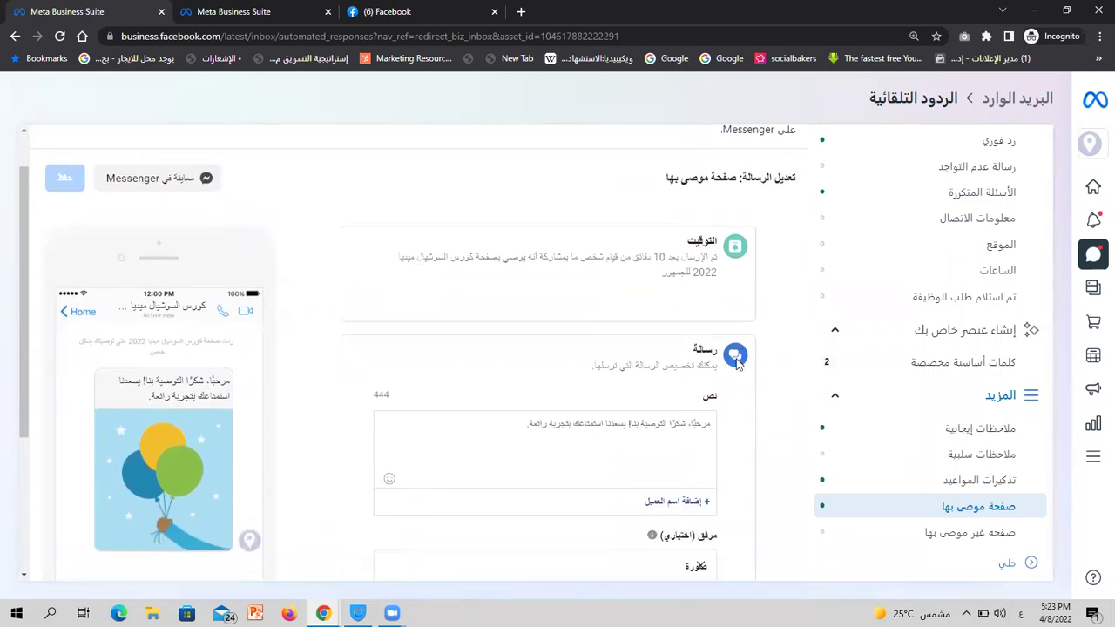
pyautogui.tripleClick(669, 354)
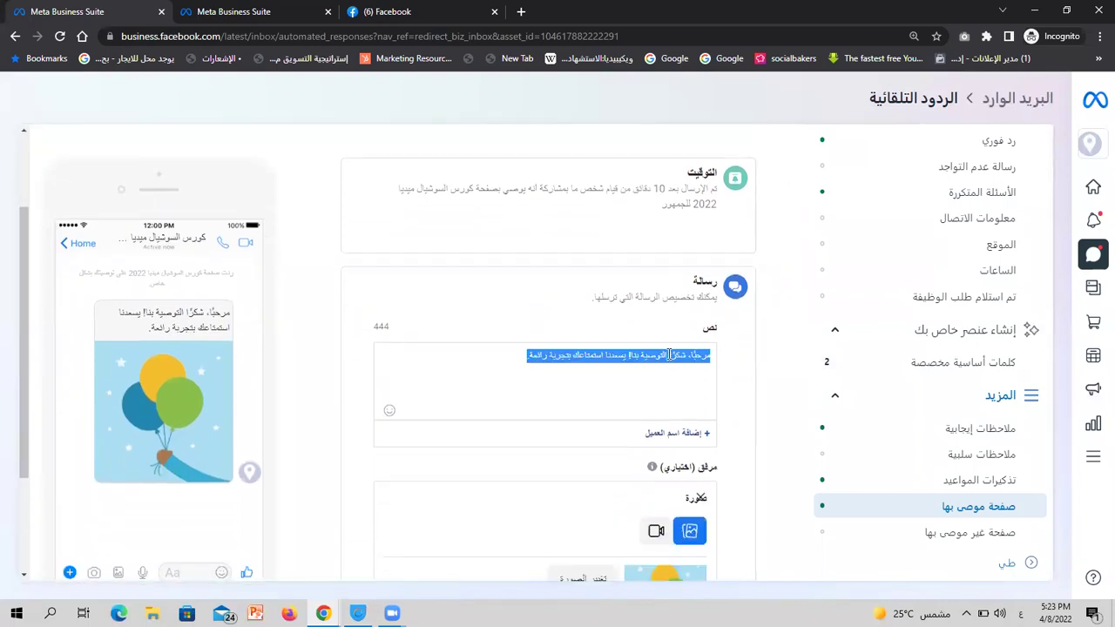
# Open the 'Add customer name' personalization list beneath the recommended-page message
pyautogui.scroll(-1, 669, 355)
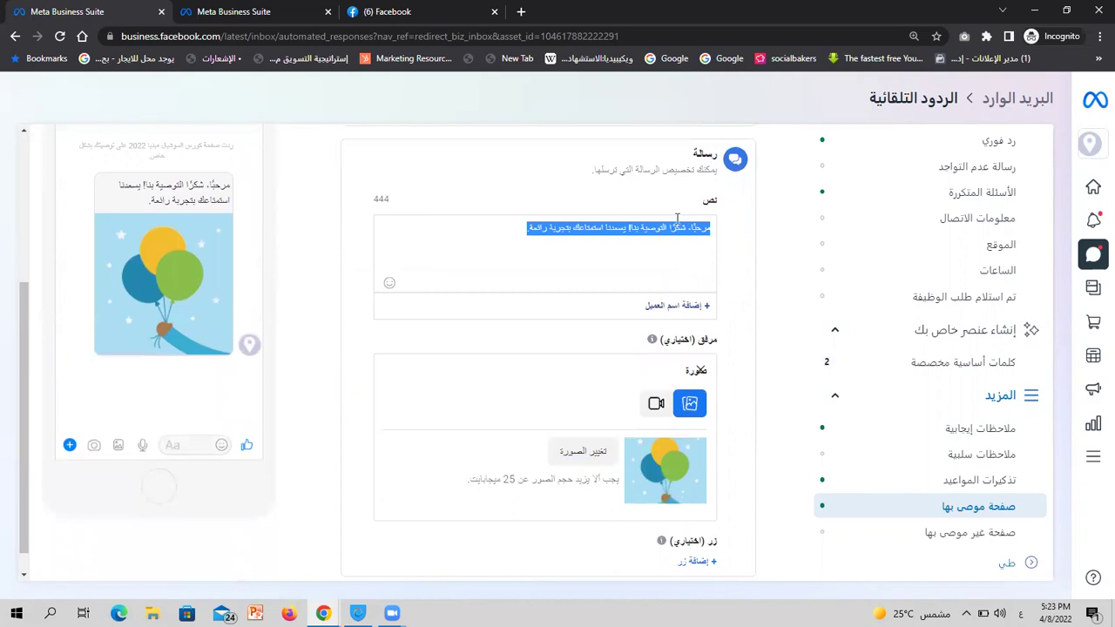
pyautogui.scroll(2, 739, 248)
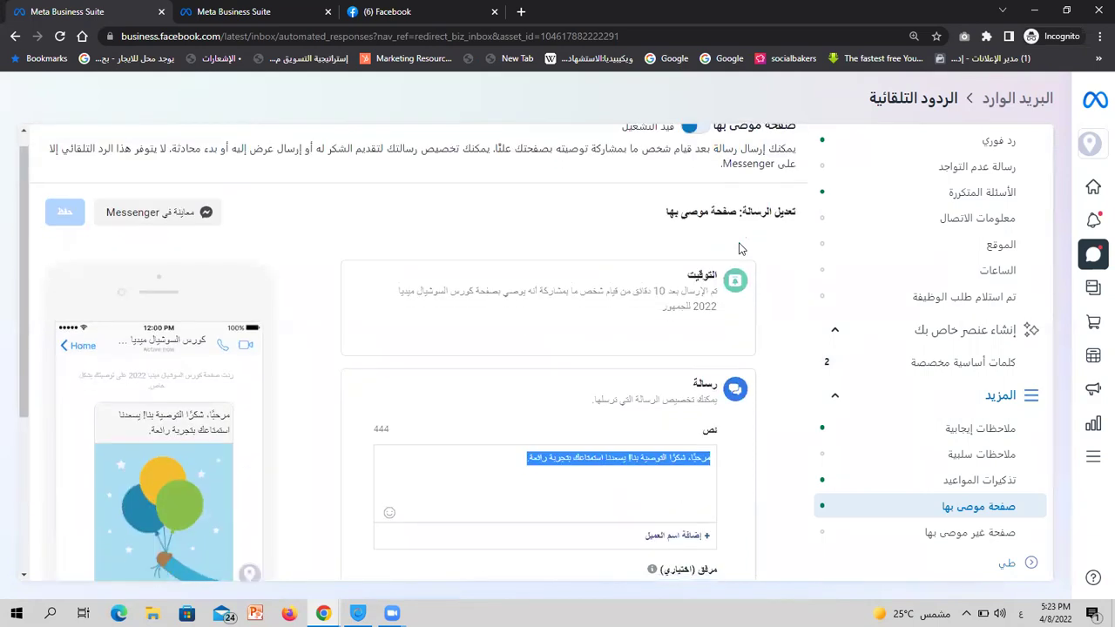
pyautogui.scroll(-2, 739, 249)
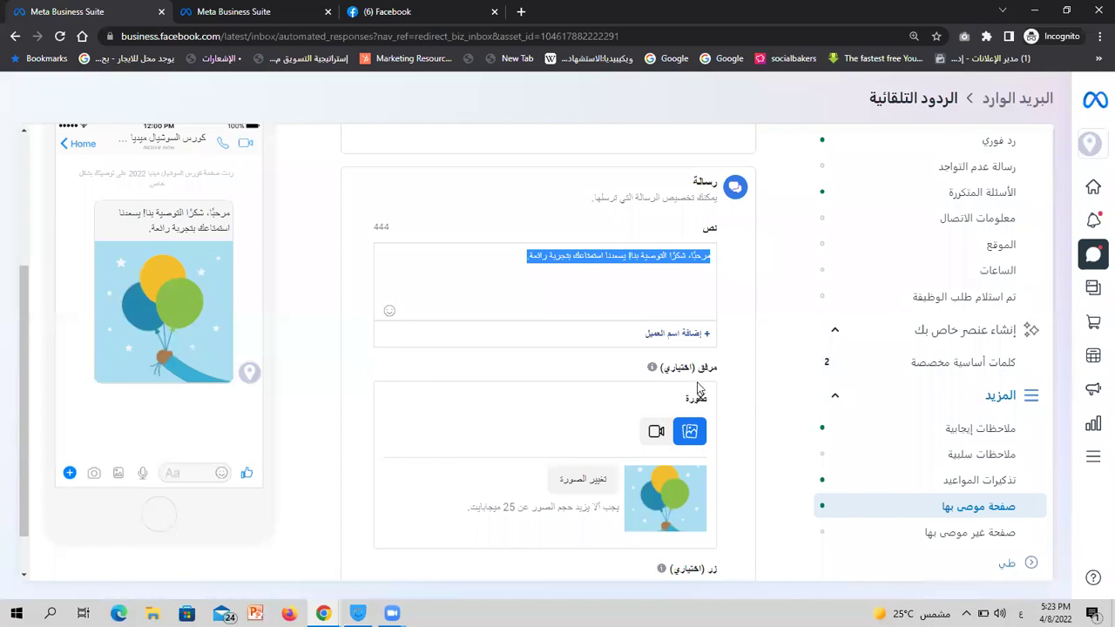
pyautogui.scroll(-1, 702, 383)
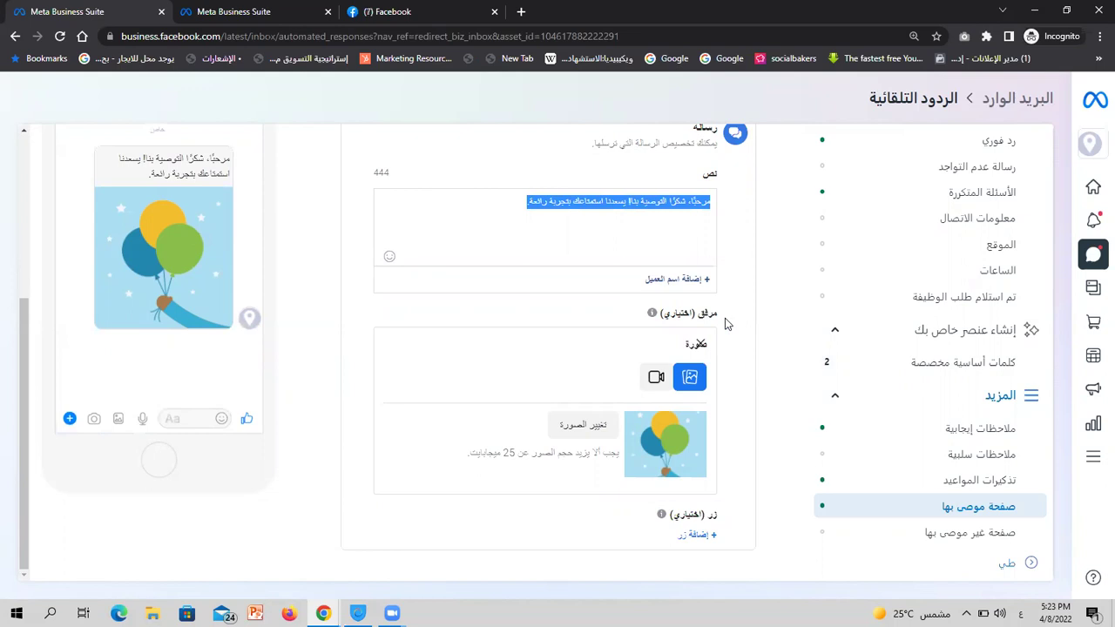
pyautogui.click(689, 281)
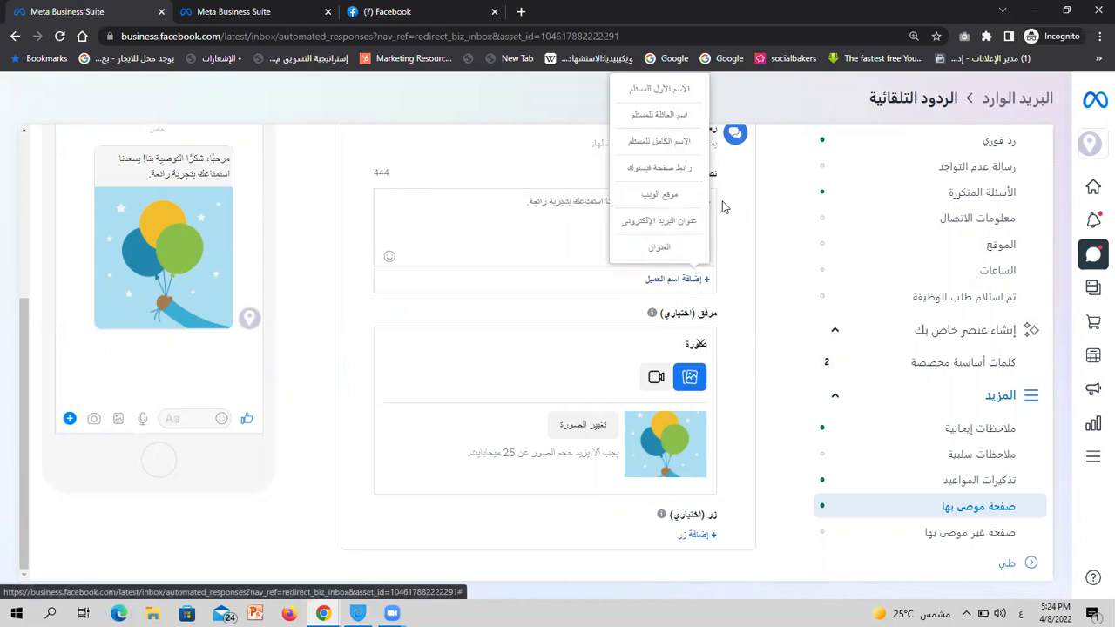
# Close the personalization list without inserting anything and open the not-recommended-page reply
pyautogui.click(729, 237)
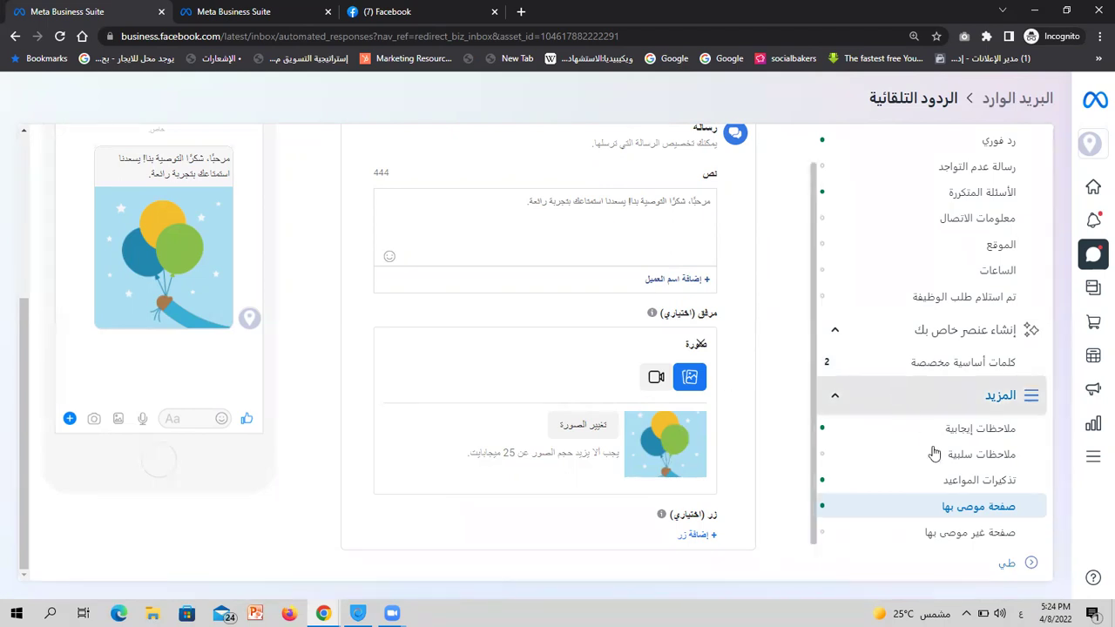
pyautogui.click(954, 531)
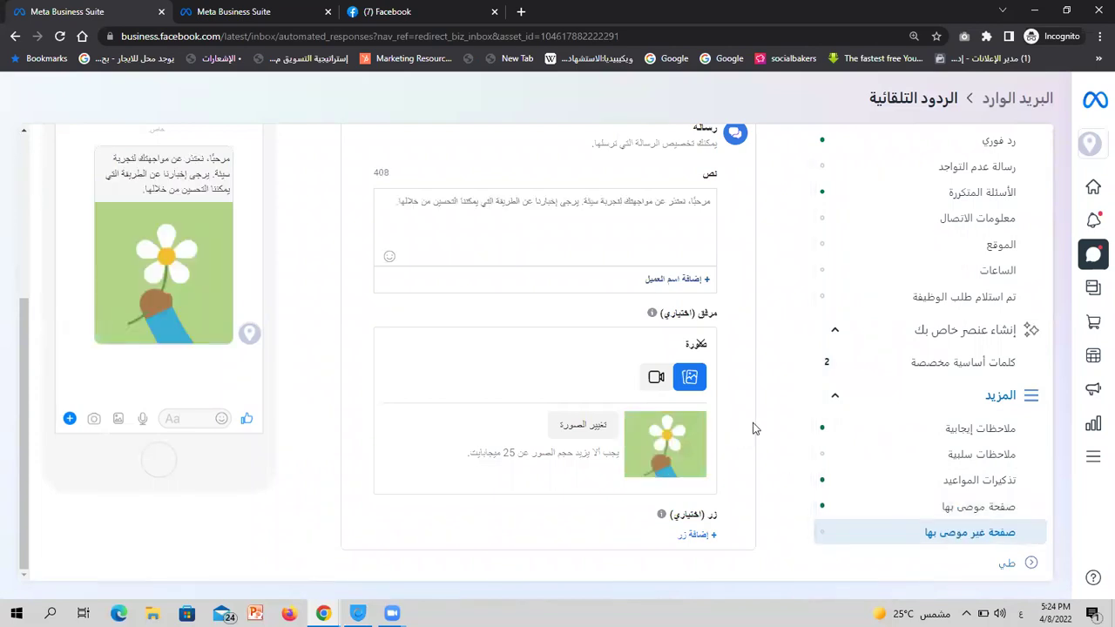
pyautogui.scroll(3, 754, 429)
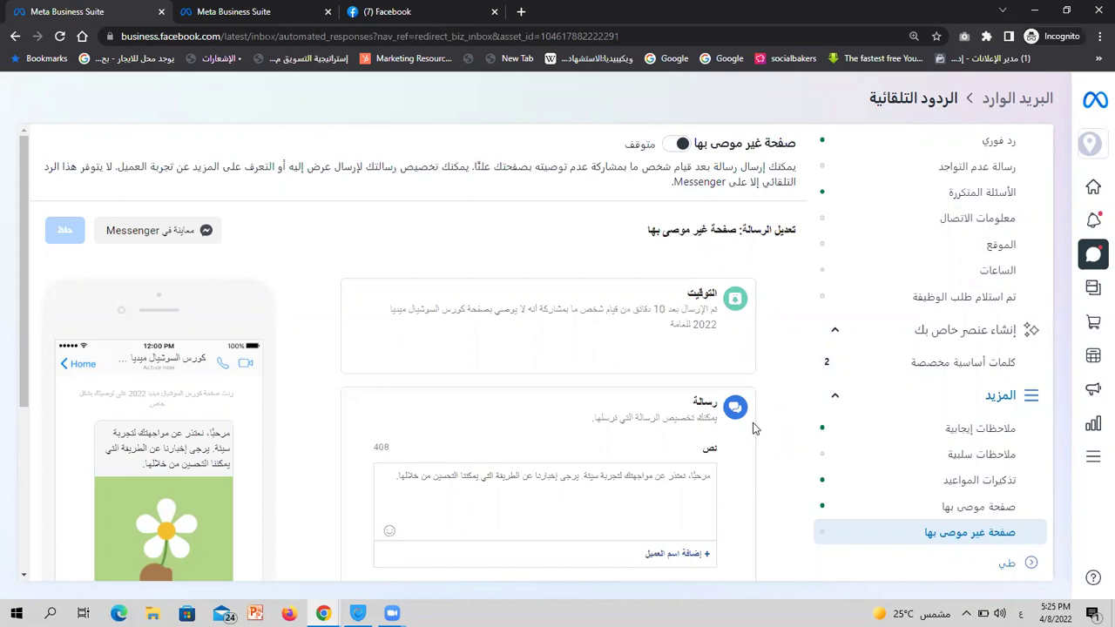
pyautogui.scroll(-1, 753, 428)
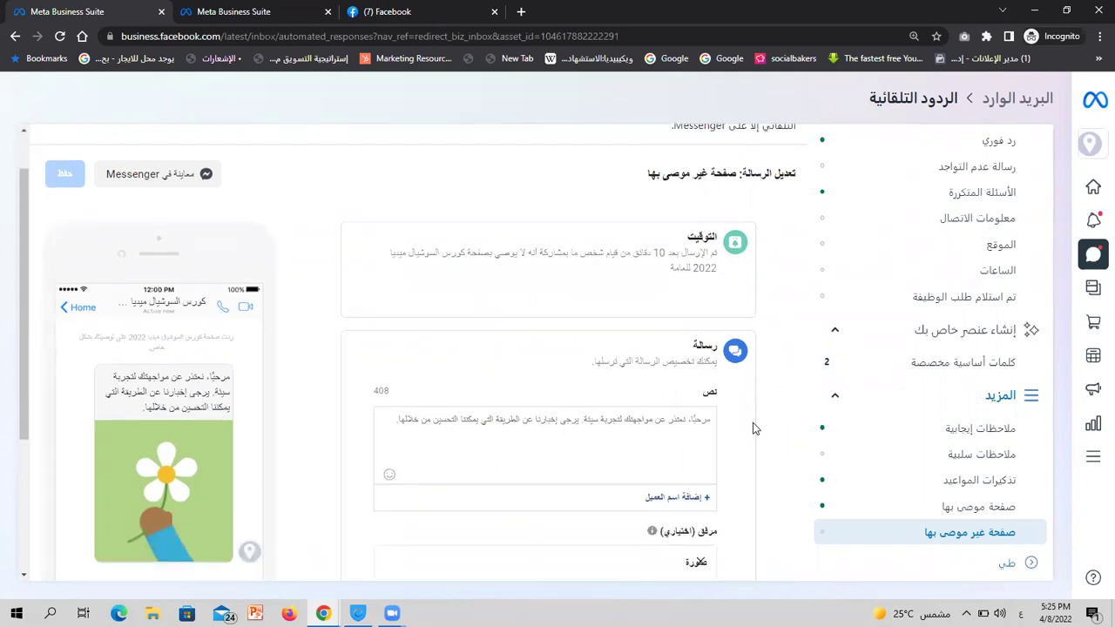
pyautogui.tripleClick(648, 405)
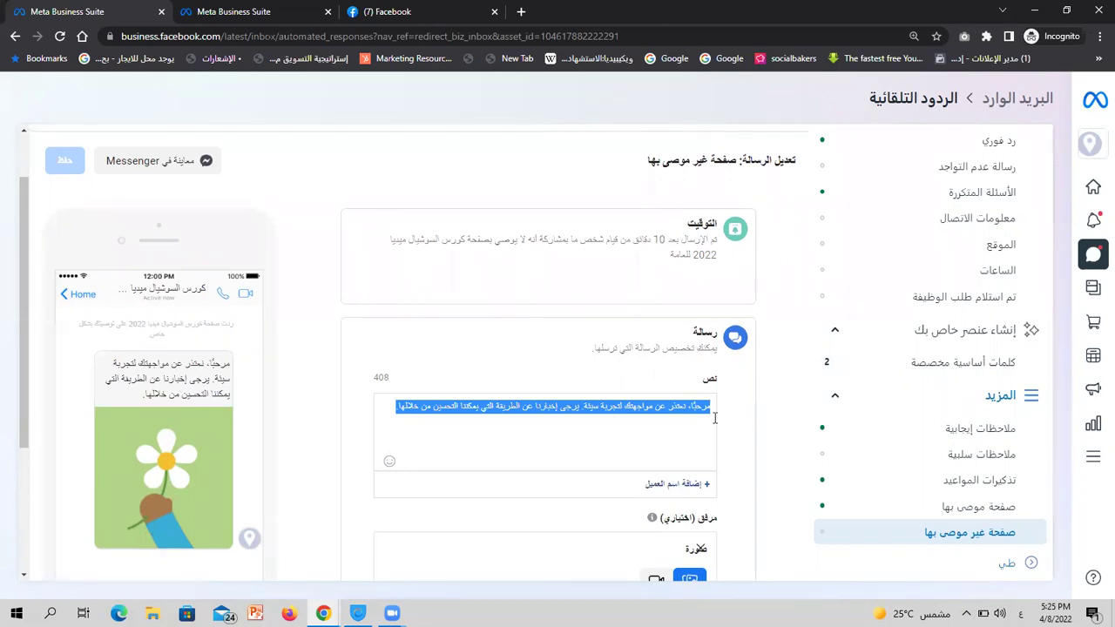
pyautogui.scroll(1, 714, 418)
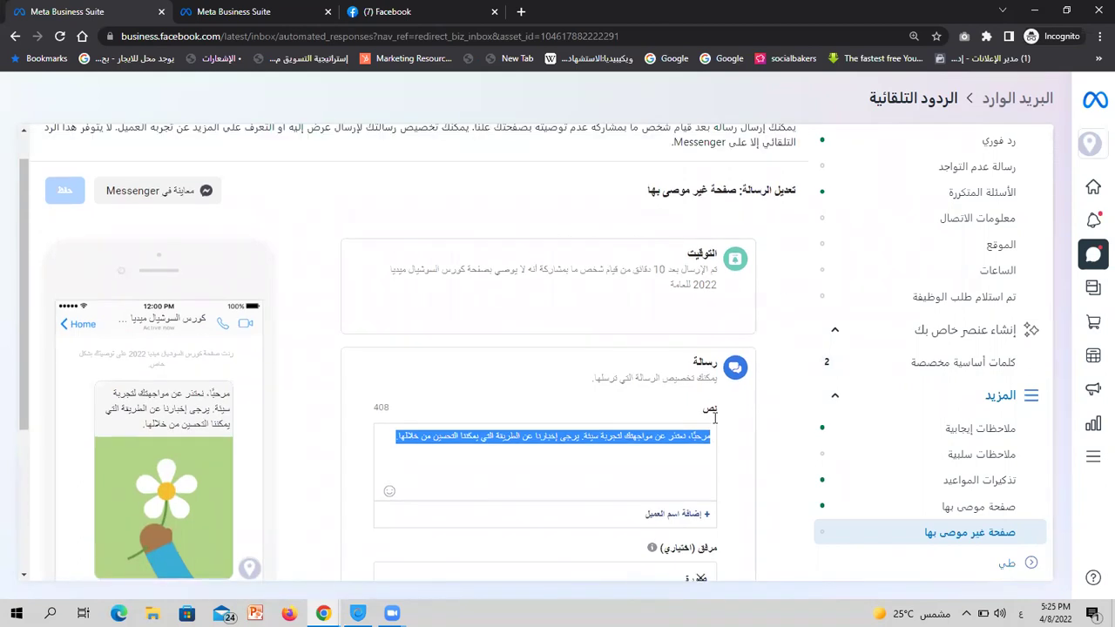
pyautogui.scroll(-2, 670, 361)
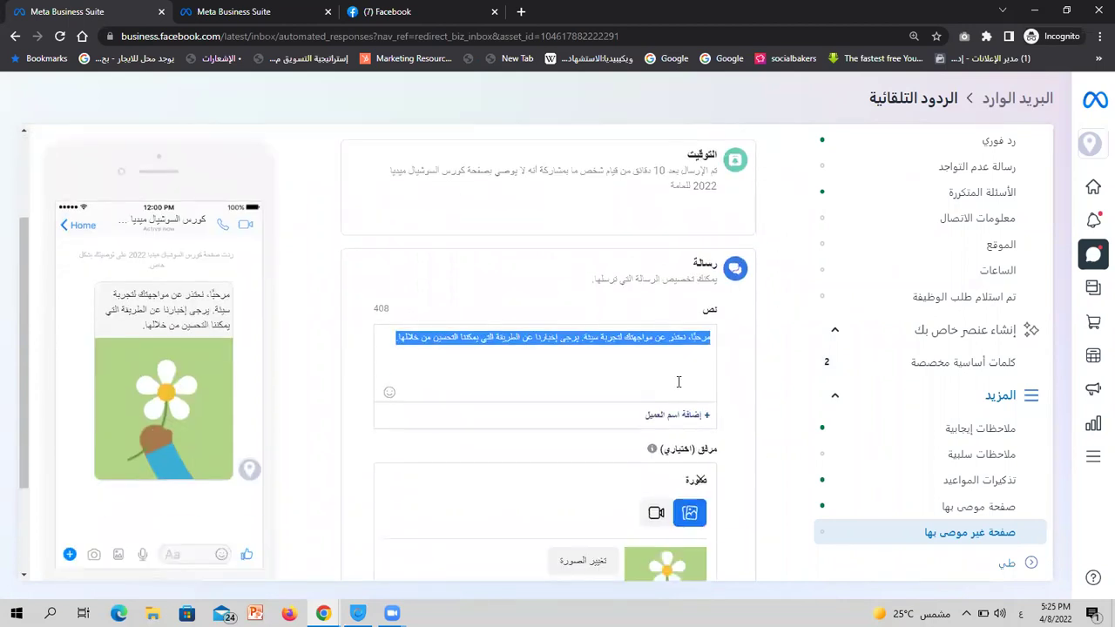
pyautogui.scroll(-2, 675, 383)
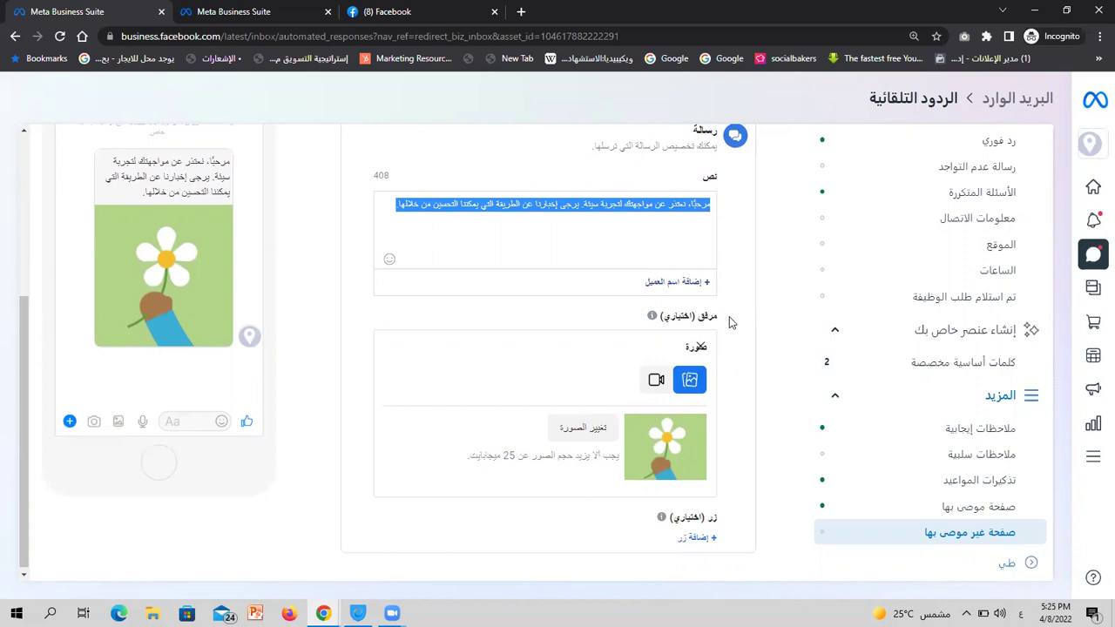
pyautogui.scroll(4, 730, 319)
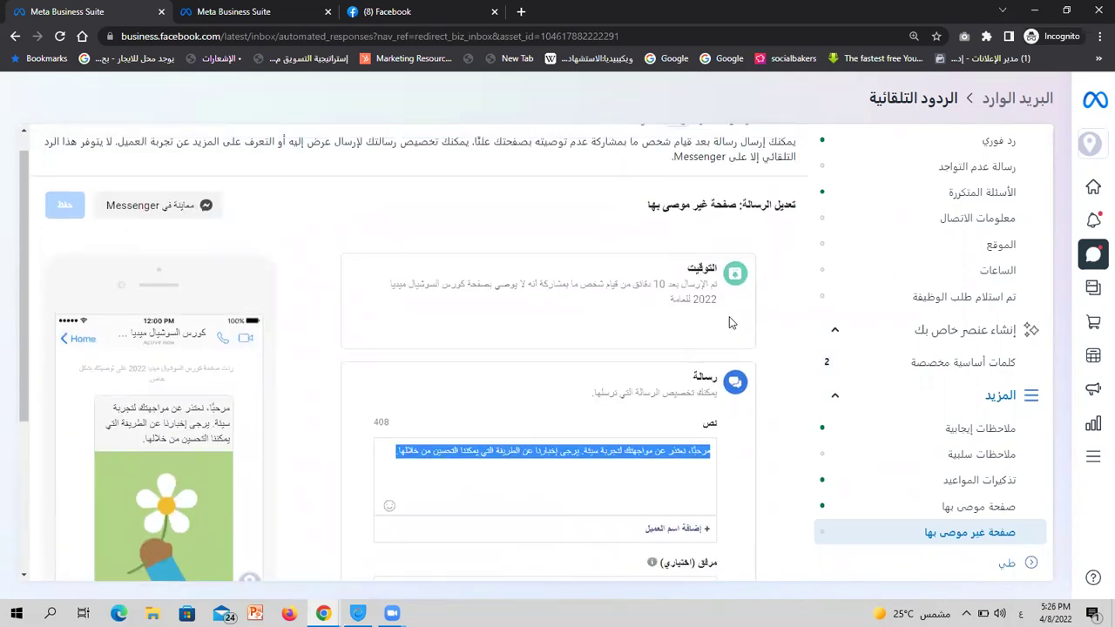
pyautogui.scroll(-4, 730, 320)
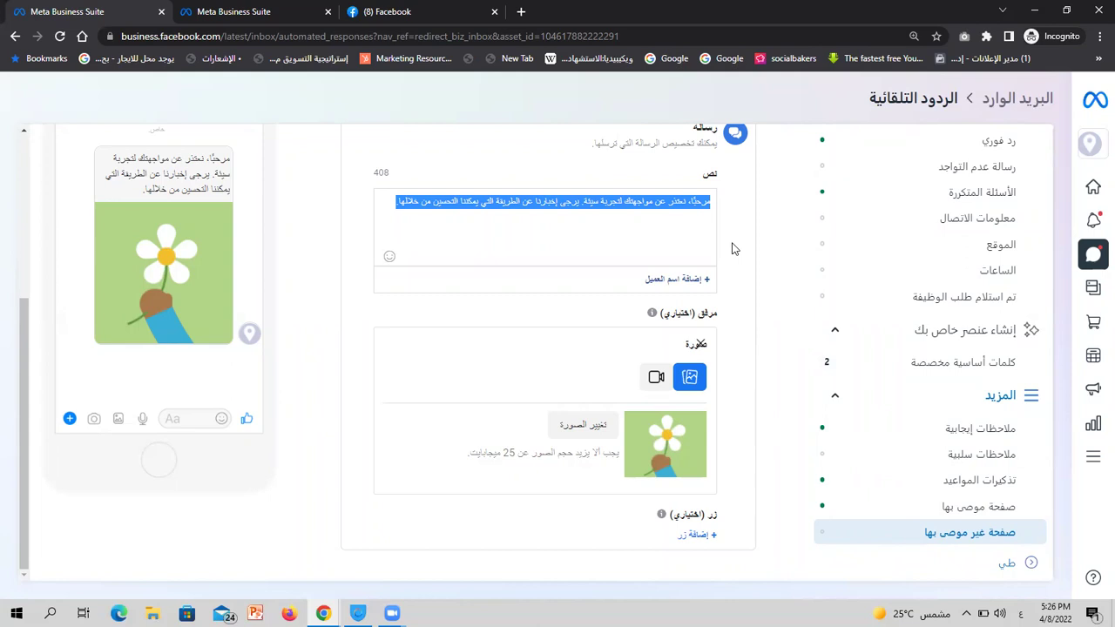
pyautogui.scroll(2, 732, 248)
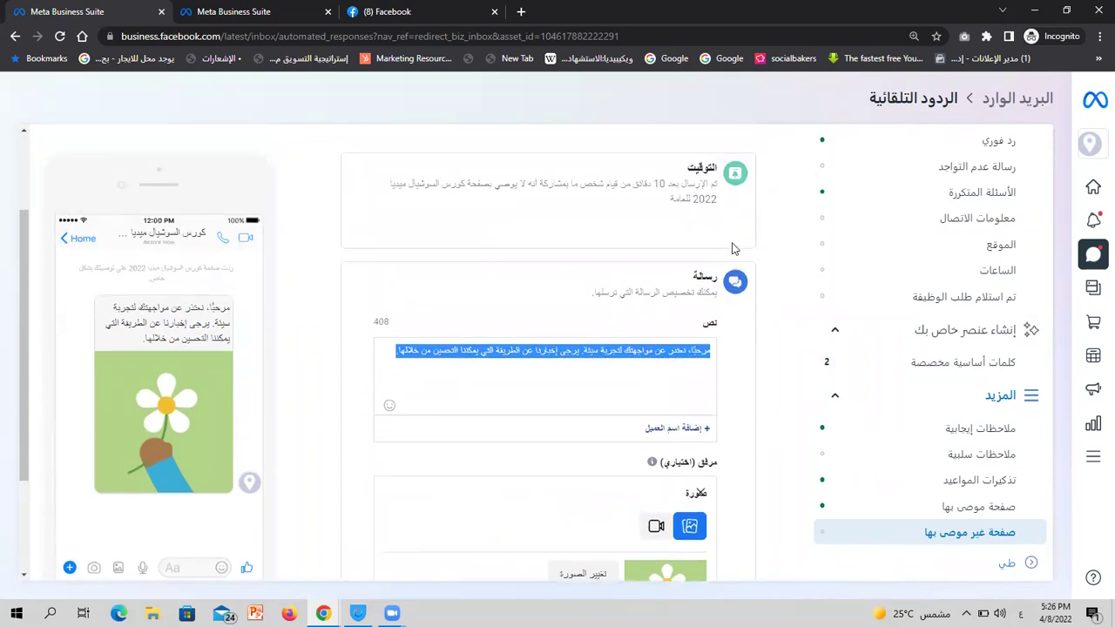
pyautogui.scroll(2, 732, 249)
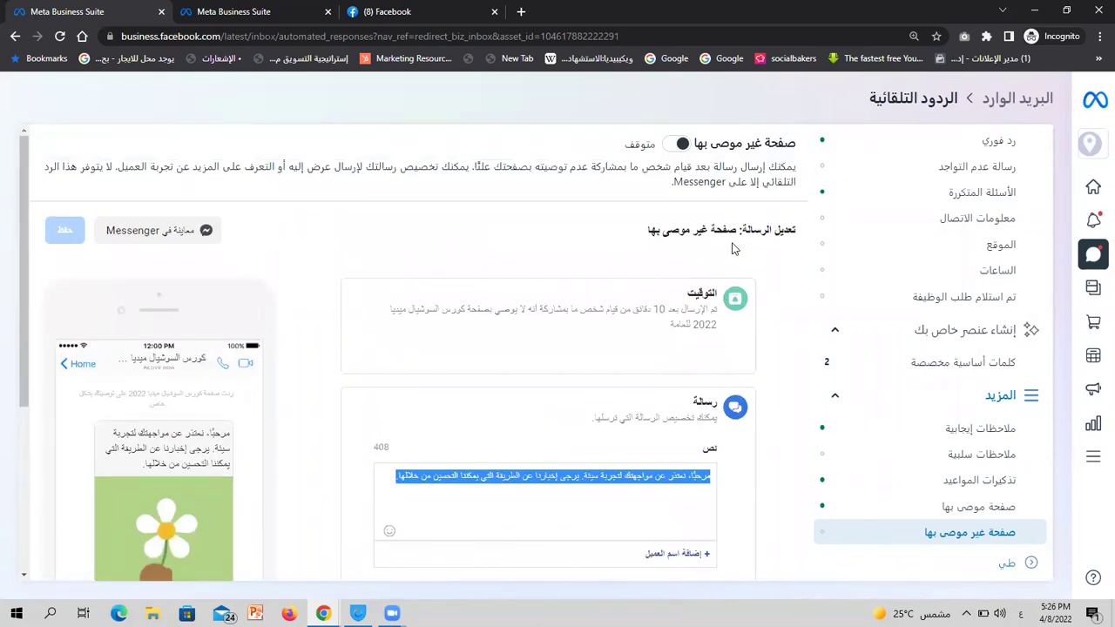
pyautogui.scroll(-4, 731, 248)
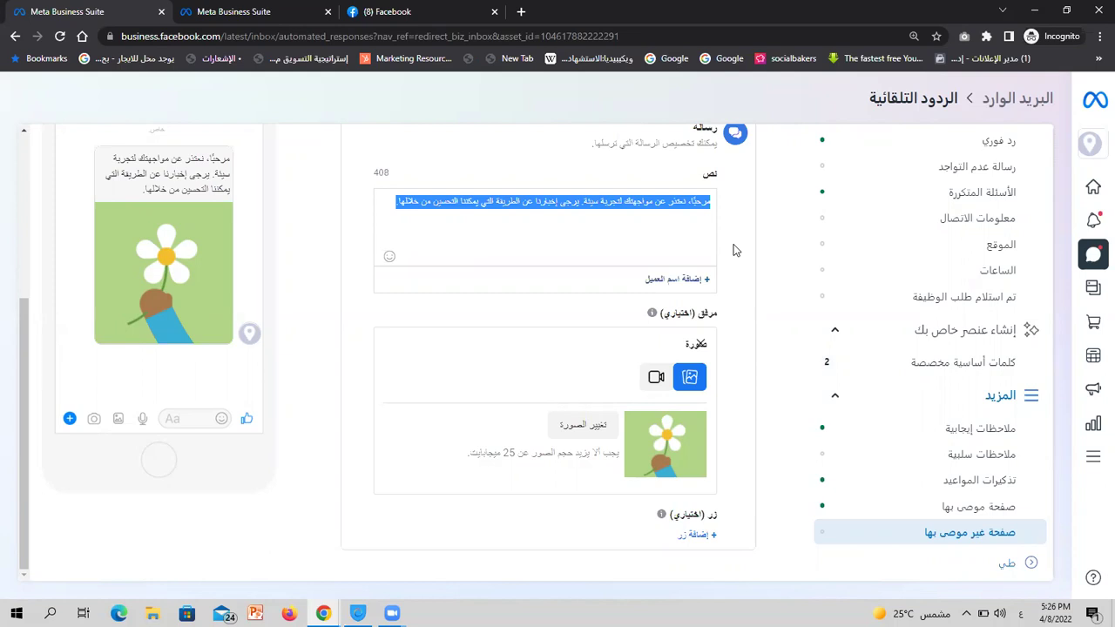
pyautogui.scroll(1, 931, 213)
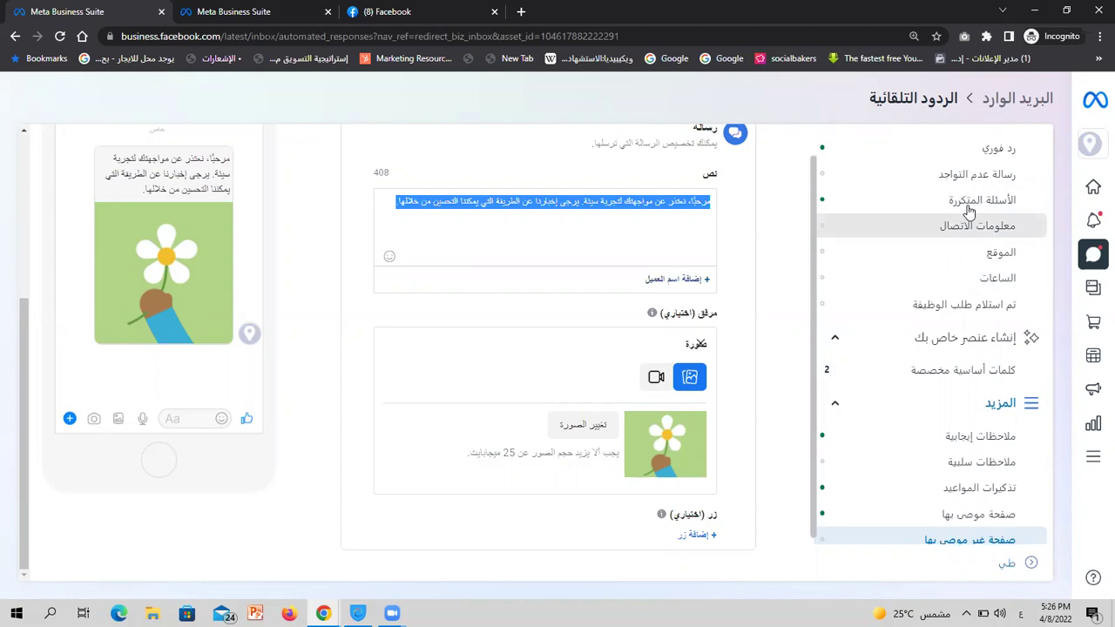
pyautogui.scroll(-1, 949, 212)
pyautogui.scroll(1, 968, 213)
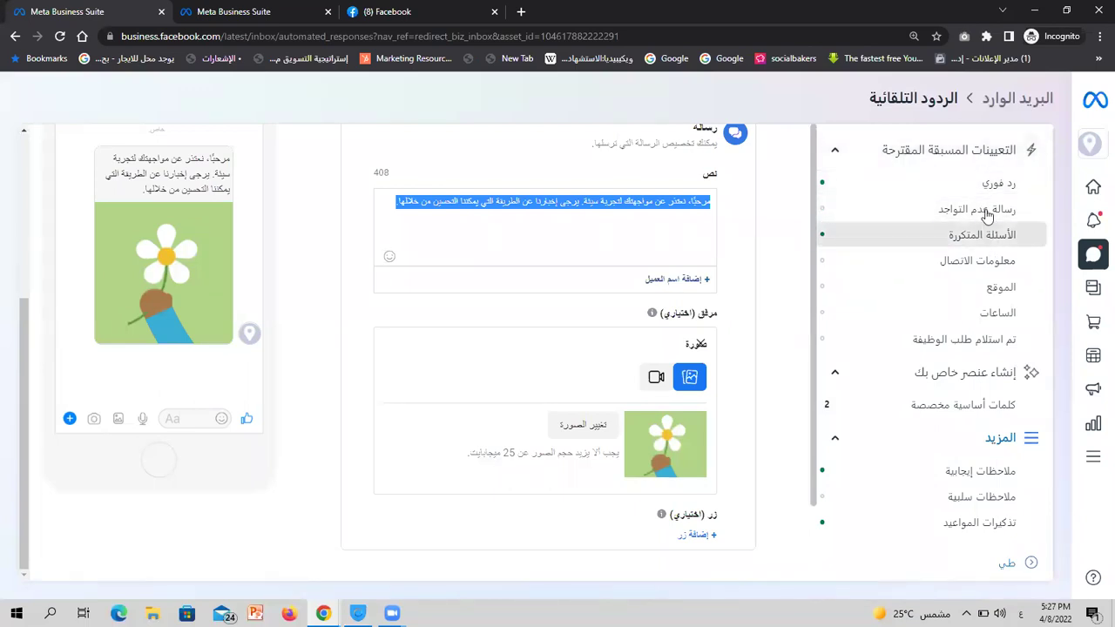
pyautogui.click(787, 210)
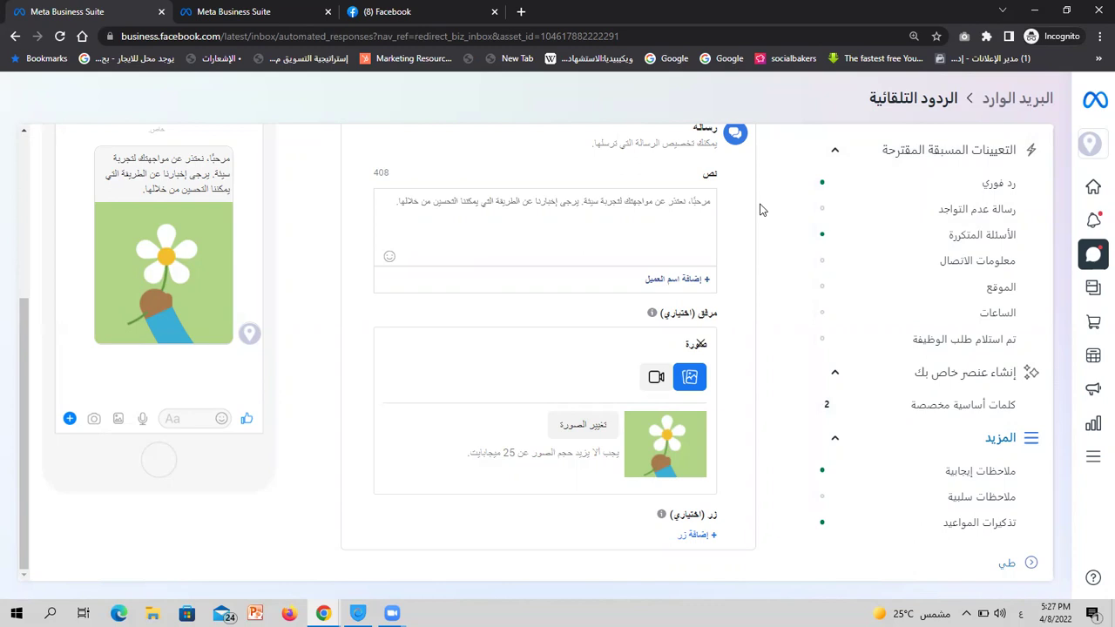
pyautogui.scroll(3, 759, 209)
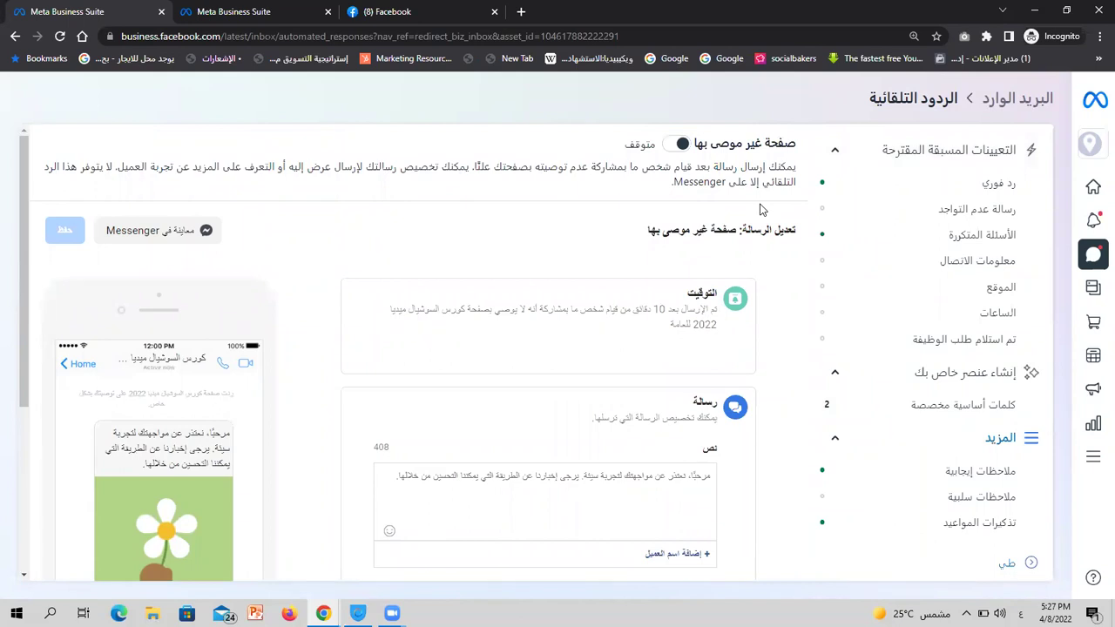
# In Facebook, dismiss two notifications and open the 'كورس السوشيال ميديا 2022' Page
pyautogui.hotkey('ctrl', '3')
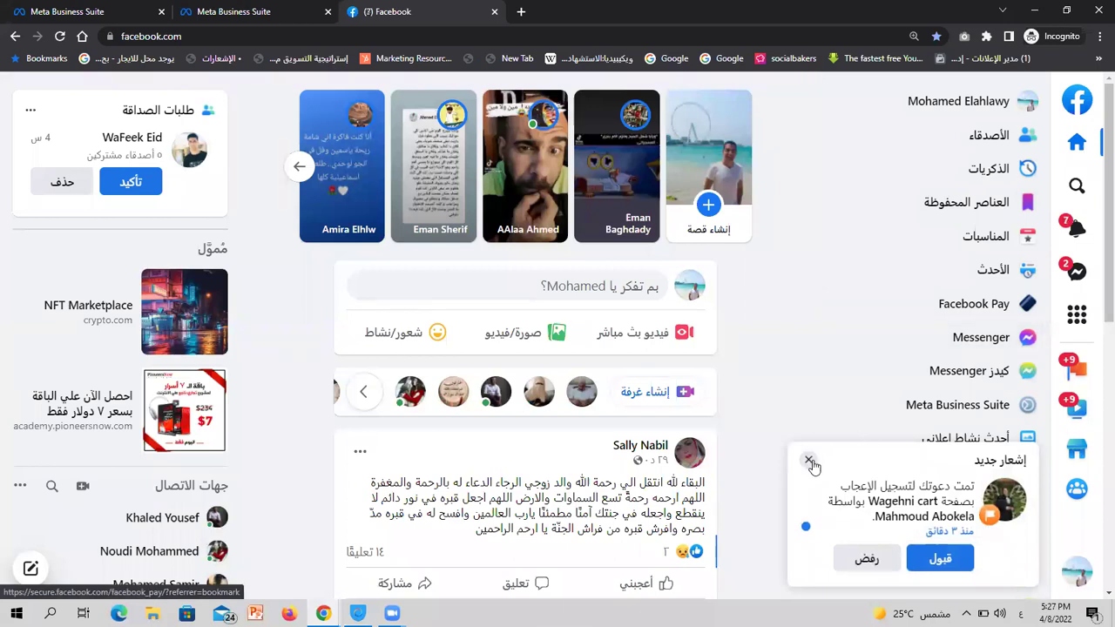
pyautogui.click(809, 461)
pyautogui.scroll(-8, 861, 475)
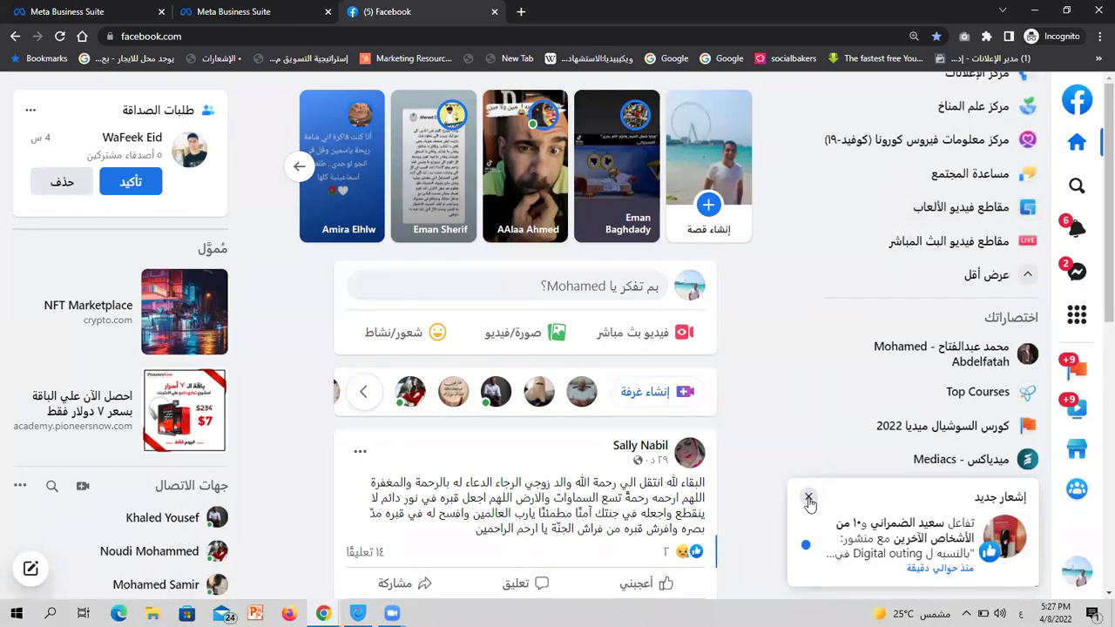
pyautogui.click(808, 496)
pyautogui.click(959, 435)
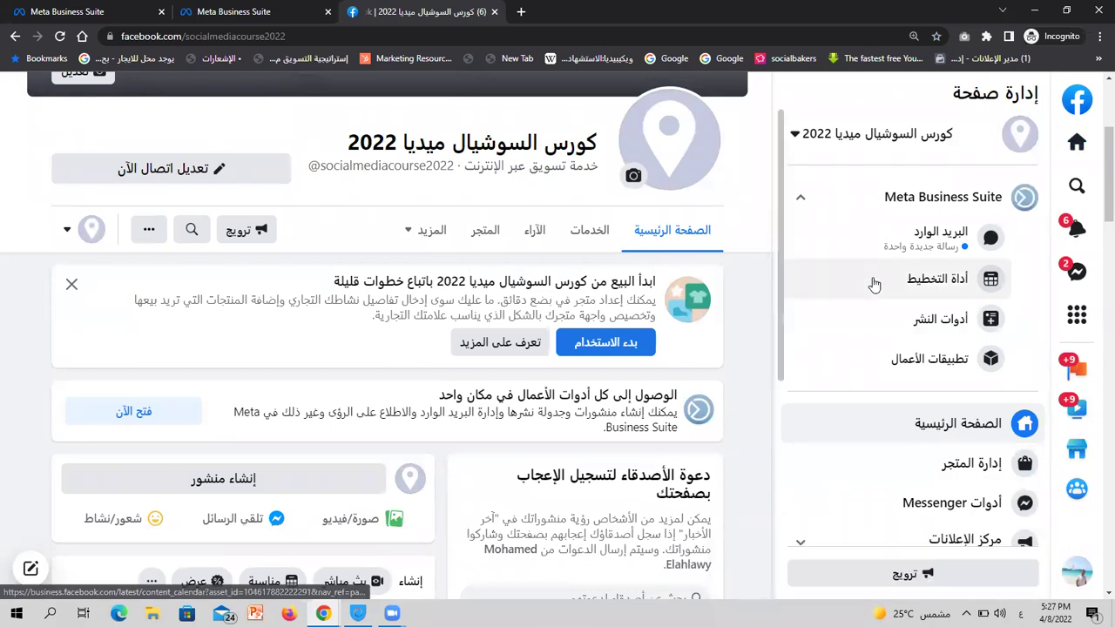
pyautogui.scroll(-3, 873, 285)
pyautogui.scroll(3, 873, 285)
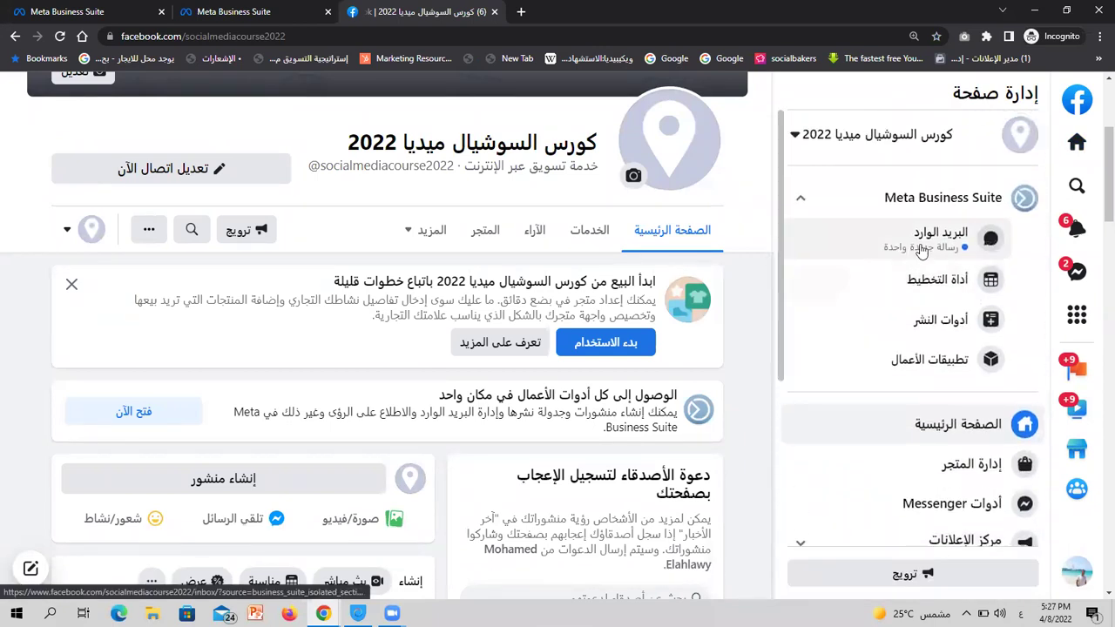
# Open the Page inbox in Meta Business Suite to view the customer's Messenger conversation
pyautogui.click(921, 250)
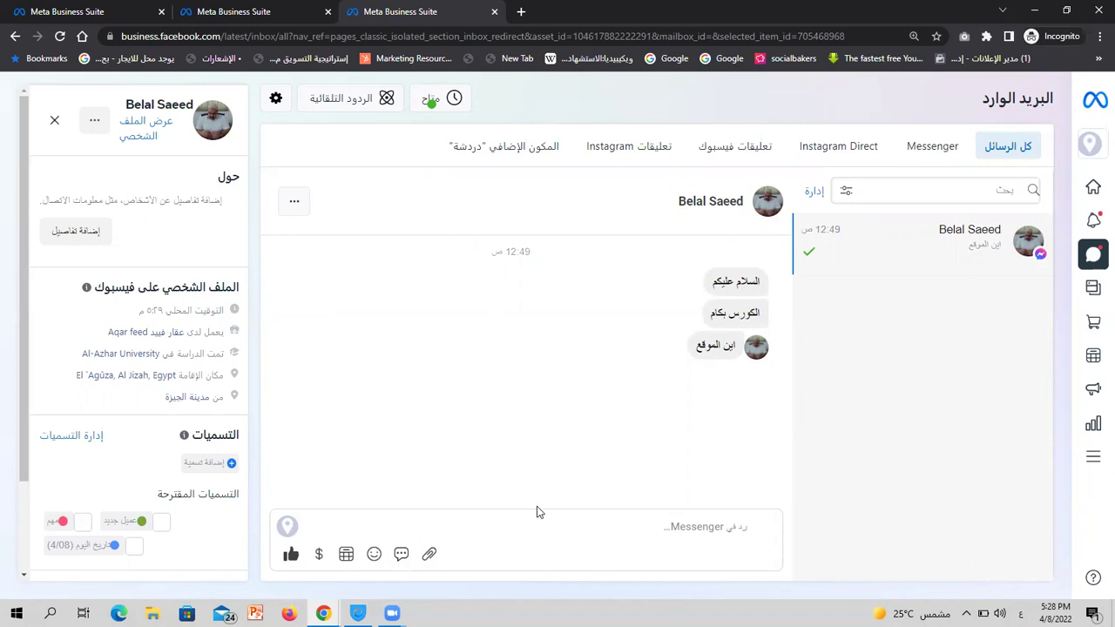
# Start a payment request in the Messenger reply with the amount 500 $
pyautogui.click(537, 533)
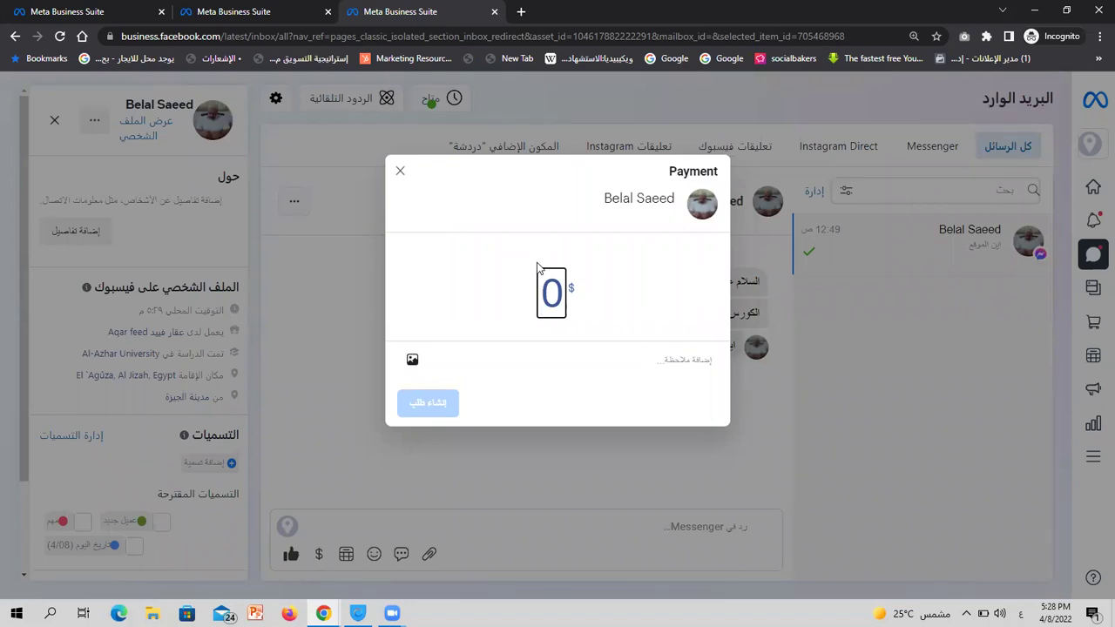
pyautogui.write('500')
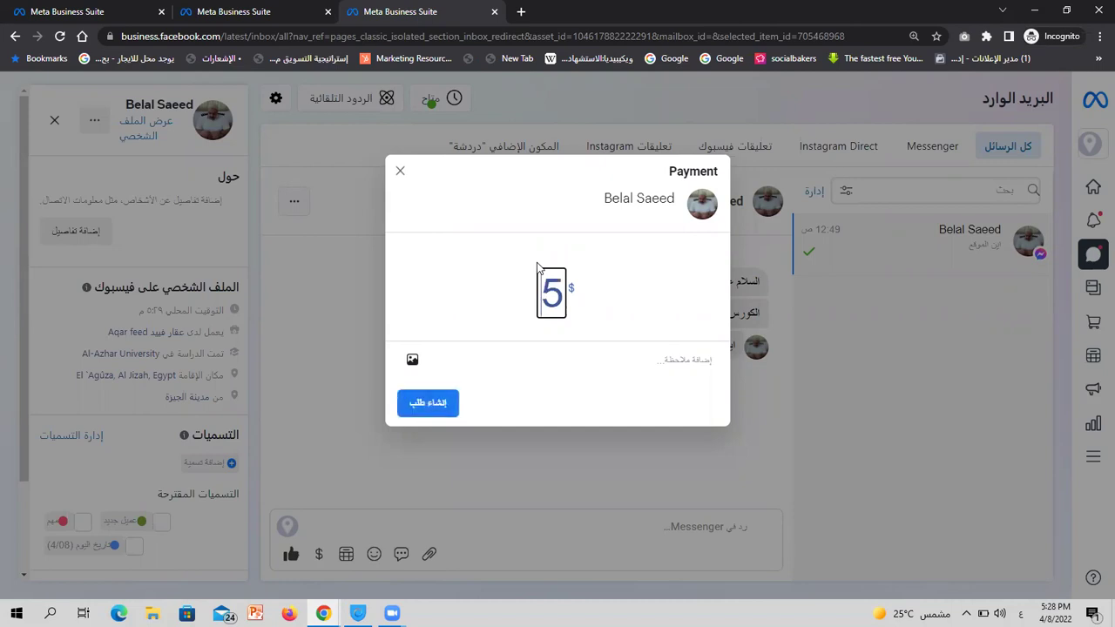
pyautogui.click(558, 255)
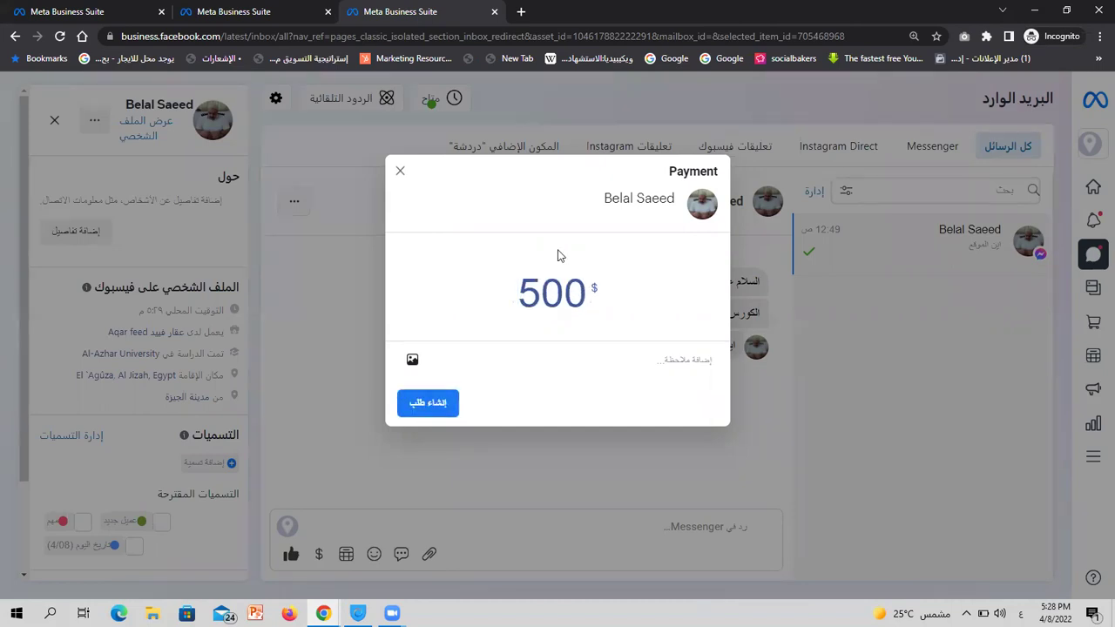